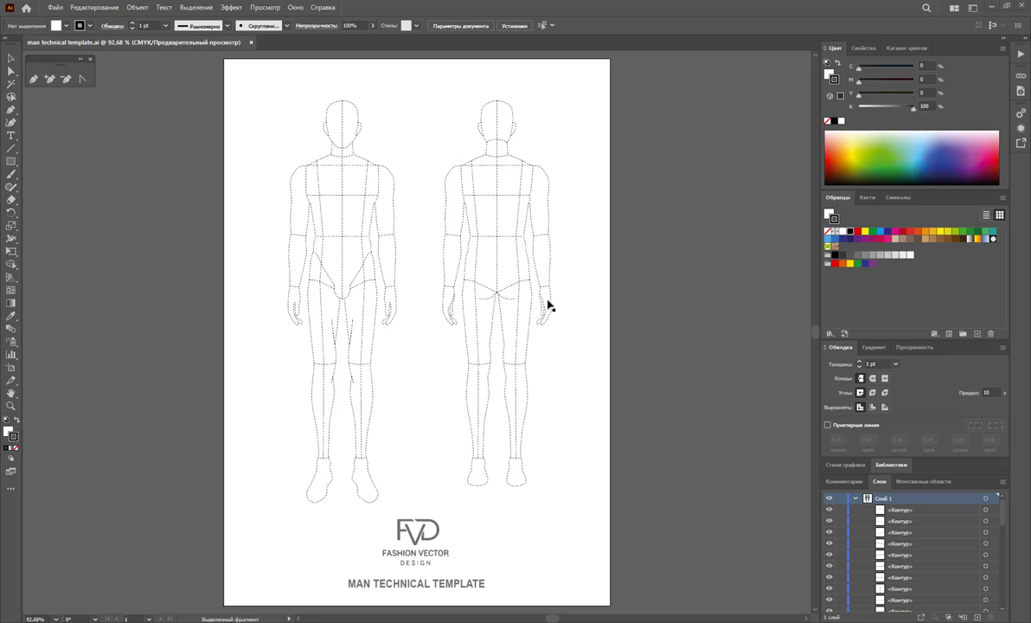
Step: Delete the right-hand croquis and add a new layer above the figure layer
{"action": "left_click_drag", "start_coordinate": [427, 90], "coordinate": [589, 499]}
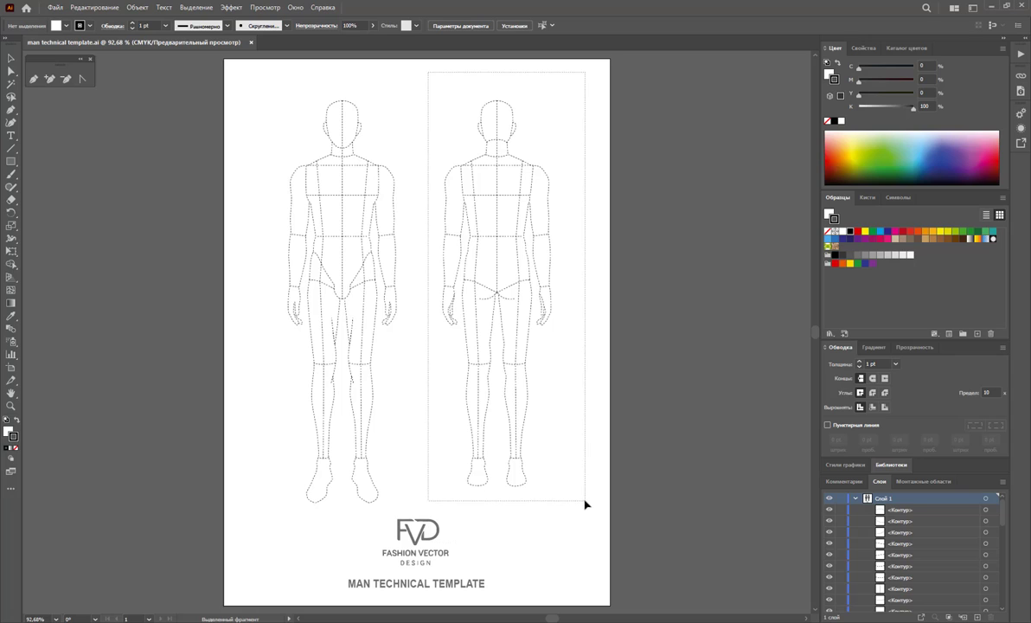
{"action": "key", "text": "Delete"}
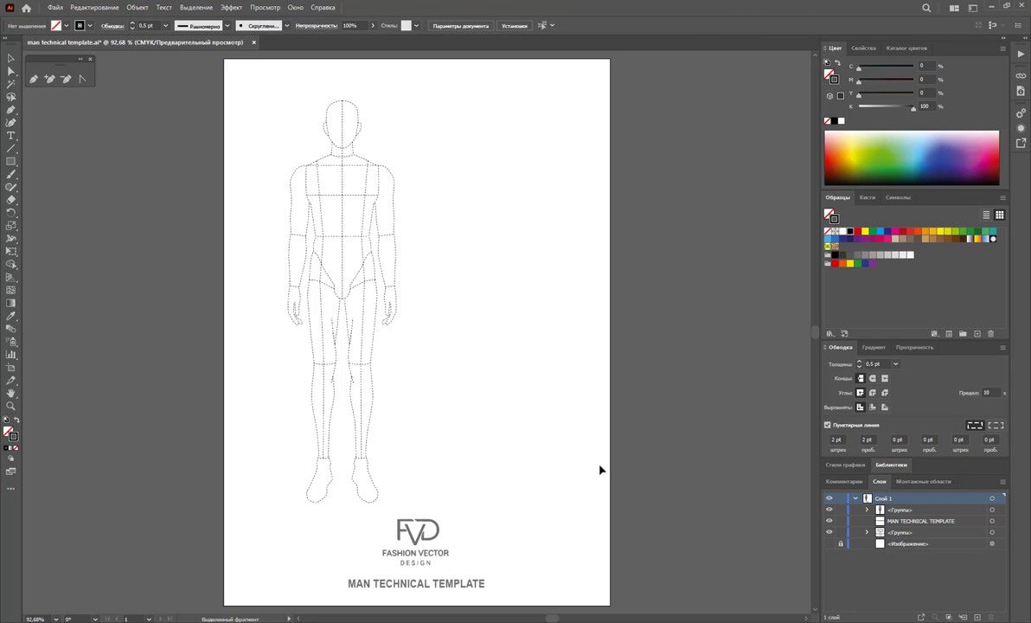
{"action": "left_click", "coordinate": [856, 500]}
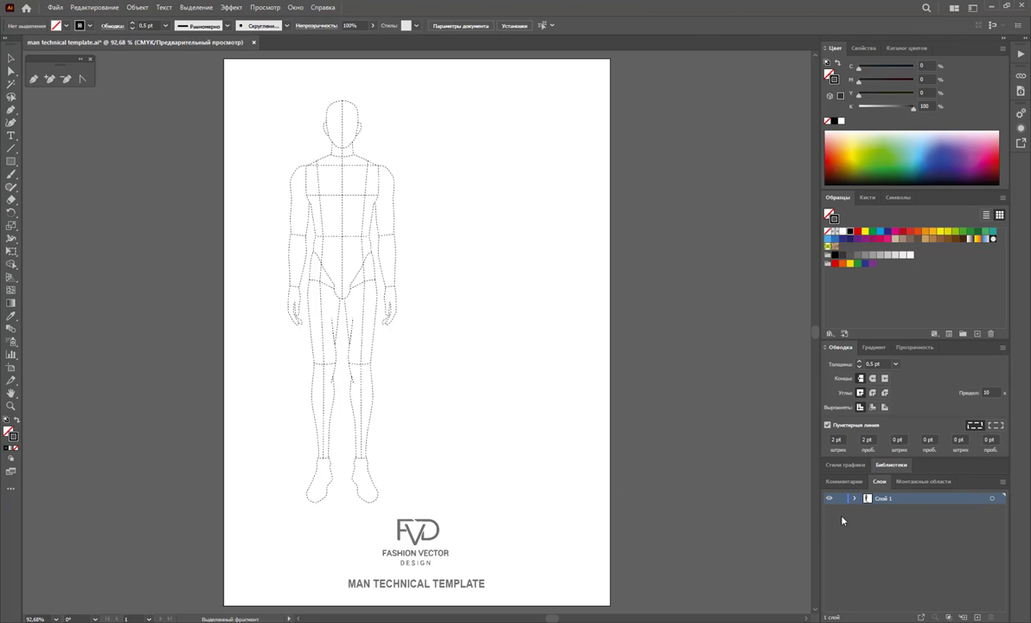
{"action": "key", "text": "ctrl+l"}
Step: Make the stroke solid instead of dashed, with a 1 pt weight
{"action": "left_click", "coordinate": [34, 79]}
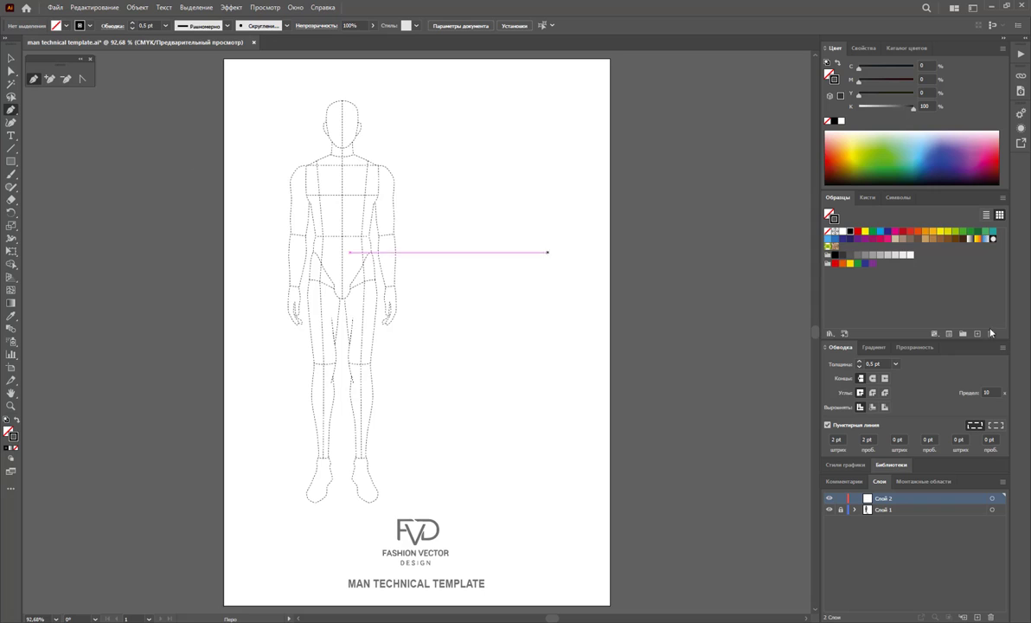
{"action": "left_click", "coordinate": [827, 425]}
{"action": "left_click", "coordinate": [896, 364]}
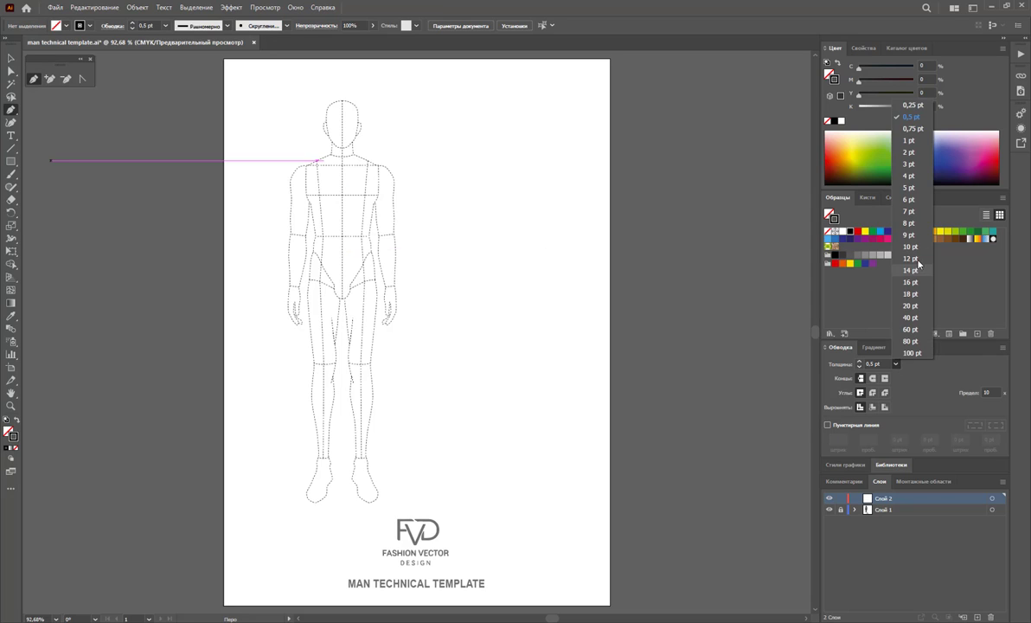
{"action": "left_click", "coordinate": [909, 140]}
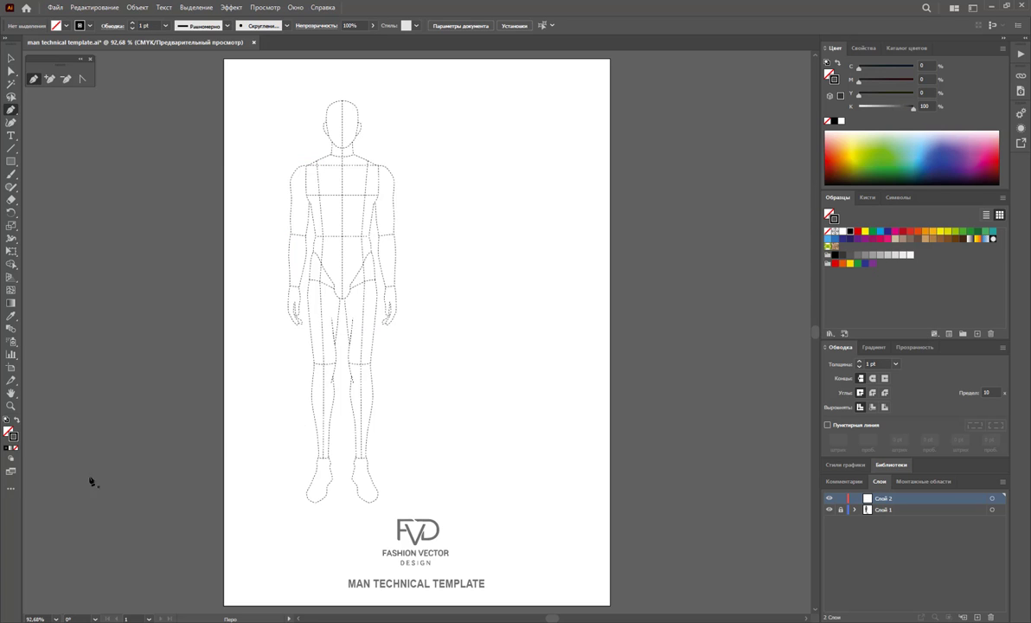
{"action": "left_click", "coordinate": [11, 406]}
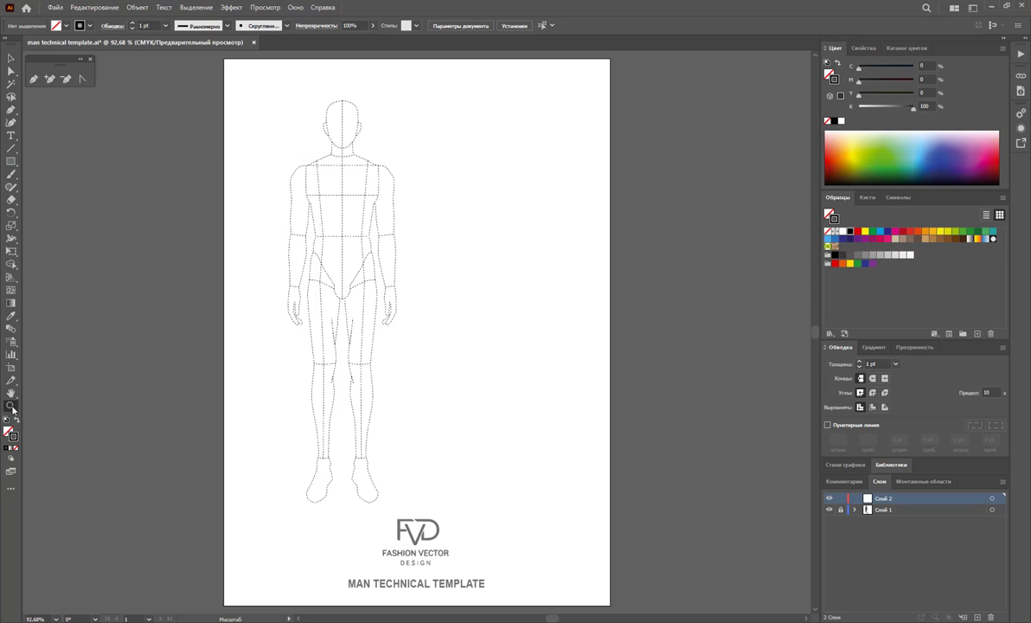
Step: Zoom into the upper body and draw the outline's curved neckline to the shoulder point
{"action": "left_click", "coordinate": [341, 177]}
{"action": "scroll", "coordinate": [431, 256], "scroll_direction": "up", "scroll_amount": 2}
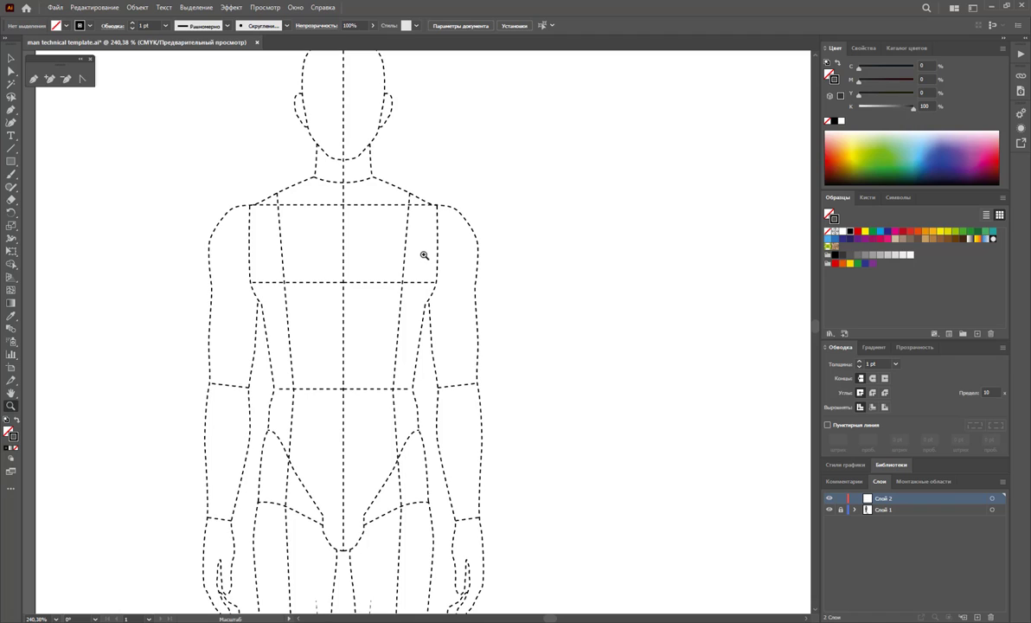
{"action": "scroll", "coordinate": [428, 274], "scroll_direction": "up", "scroll_amount": 1}
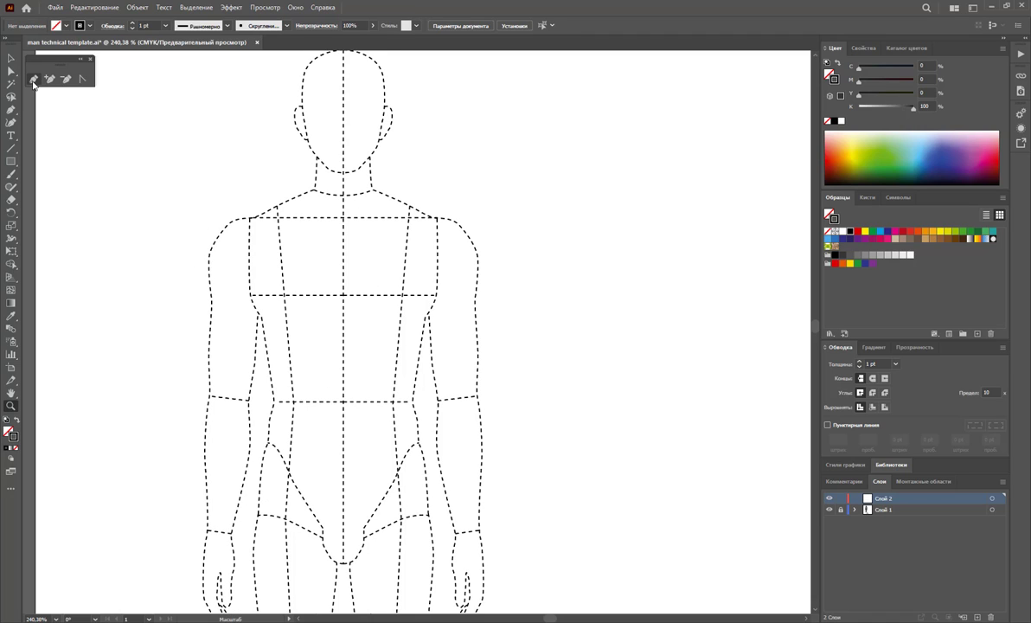
{"action": "left_click", "coordinate": [34, 81]}
{"action": "left_click", "coordinate": [343, 216]}
{"action": "left_click_drag", "start_coordinate": [393, 199], "coordinate": [406, 183]}
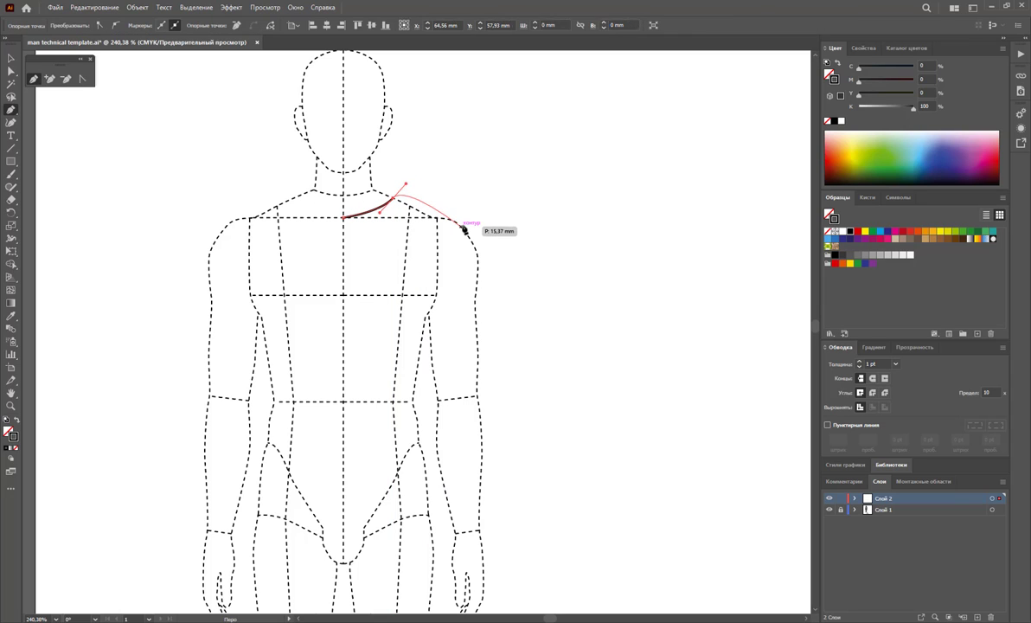
{"action": "left_click", "coordinate": [455, 223]}
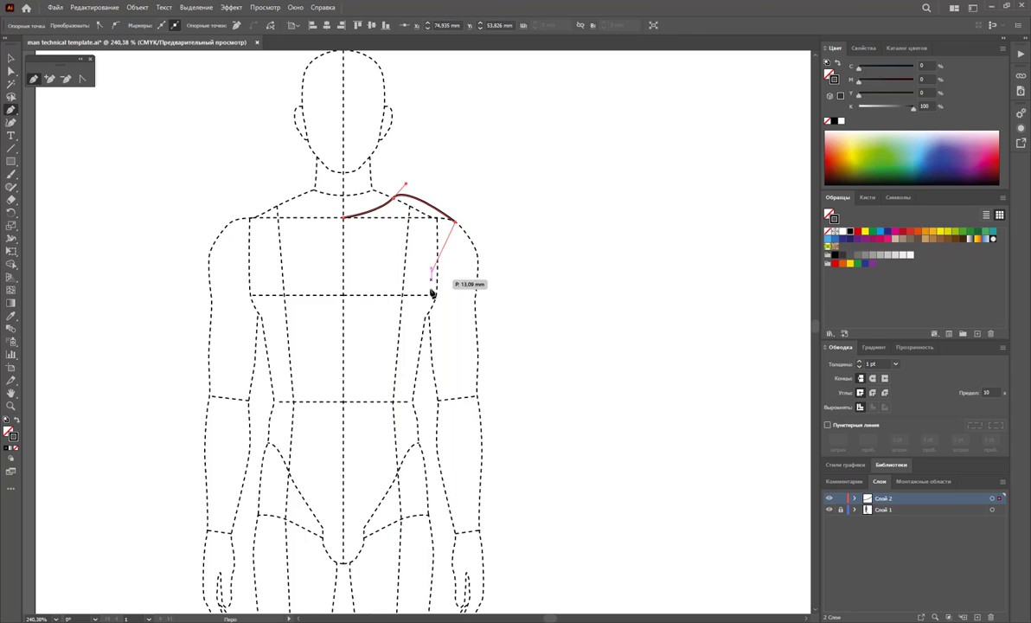
Step: Continue the outline down the armhole, side seam and hem, closing it at the neck
{"action": "left_click", "coordinate": [432, 314]}
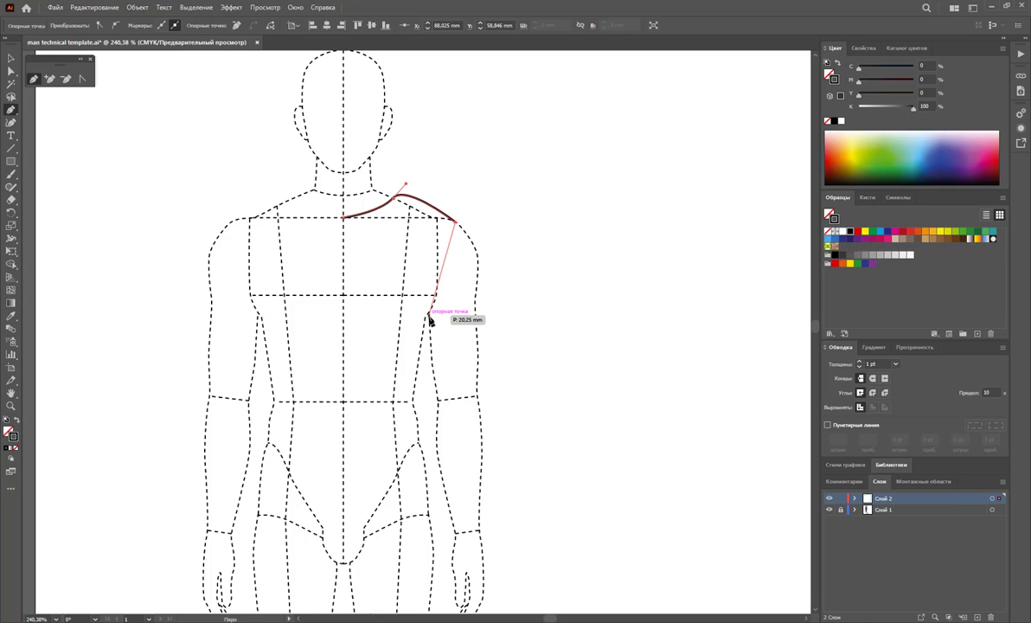
{"action": "key", "text": "ctrl+z"}
{"action": "left_click", "coordinate": [428, 324]}
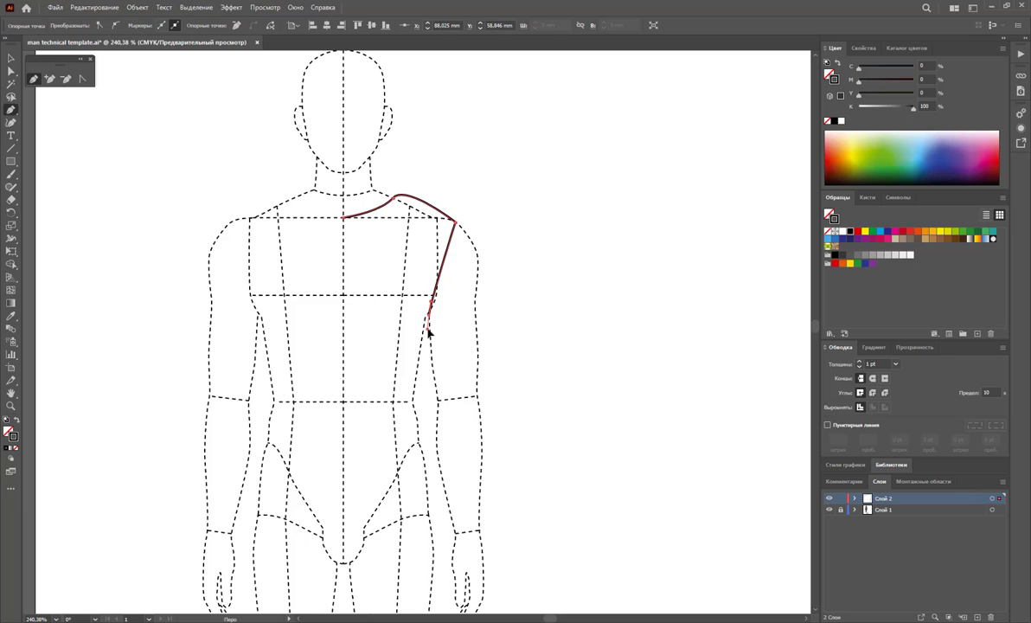
{"action": "key", "text": "ctrl+z"}
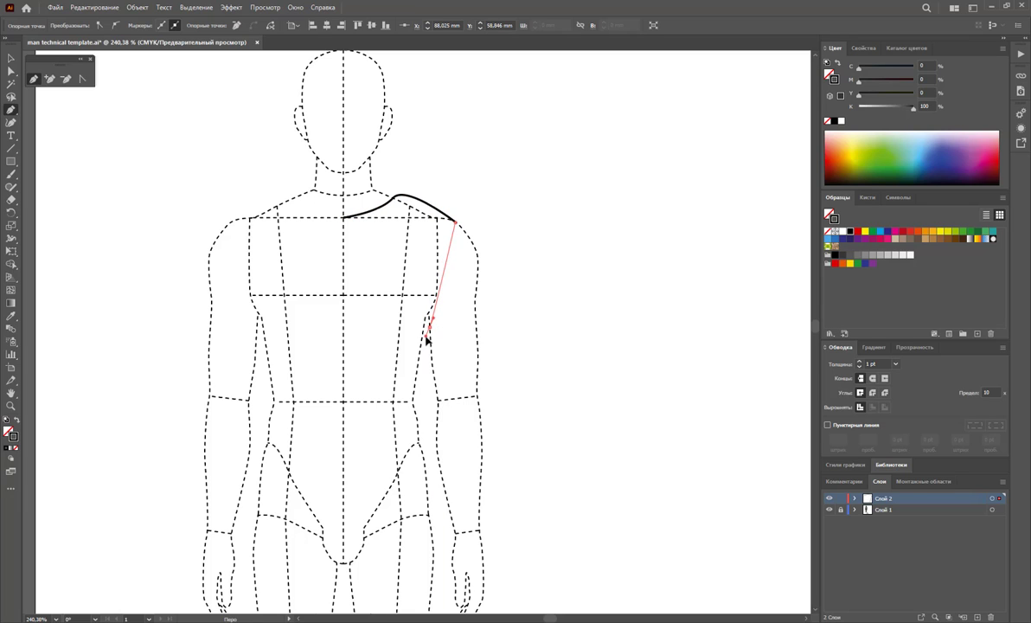
{"action": "left_click", "coordinate": [424, 409]}
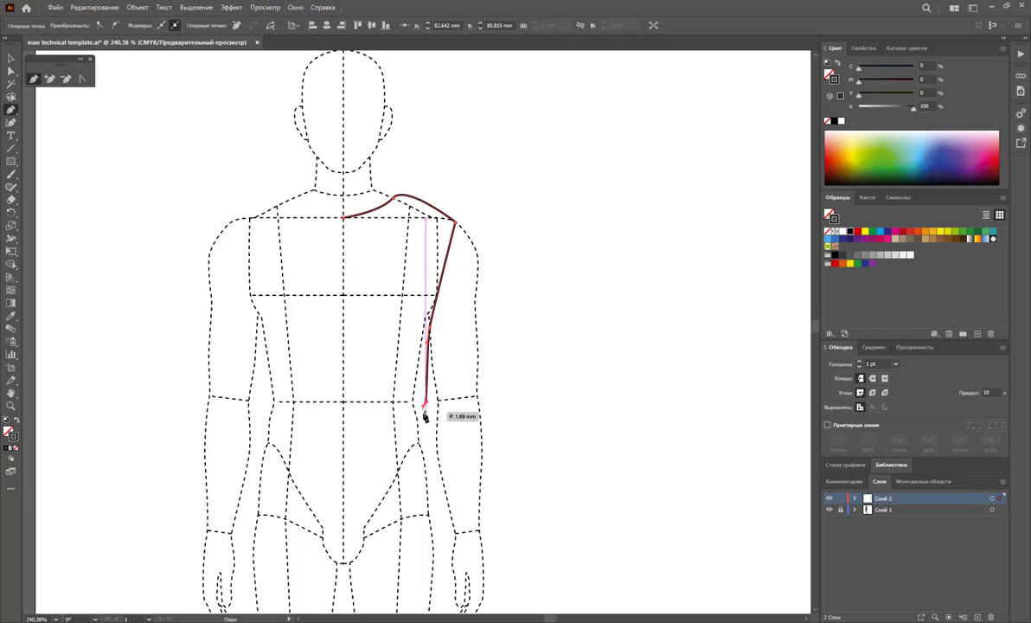
{"action": "left_click", "coordinate": [433, 520]}
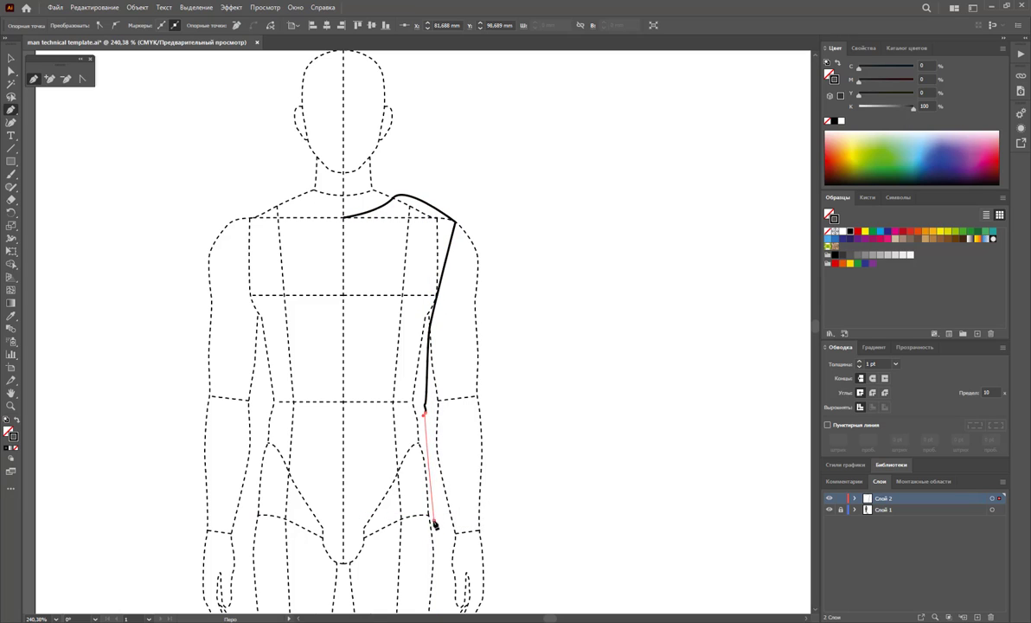
{"action": "left_click", "coordinate": [343, 521]}
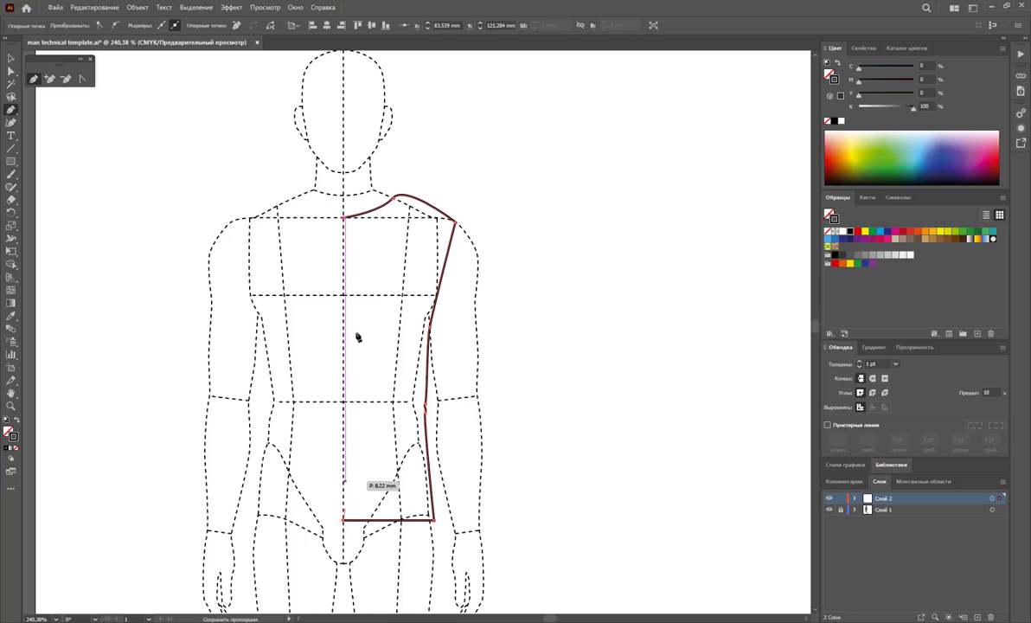
{"action": "left_click", "coordinate": [343, 218]}
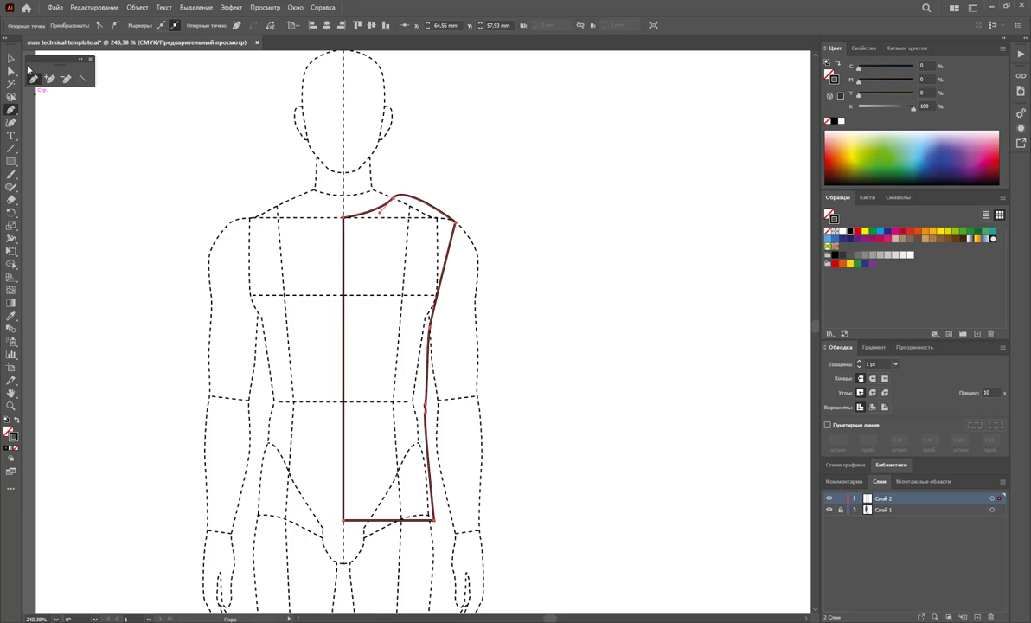
Step: Convert the shoulder anchor into a sharp corner and deselect the outline
{"action": "left_click", "coordinate": [11, 70]}
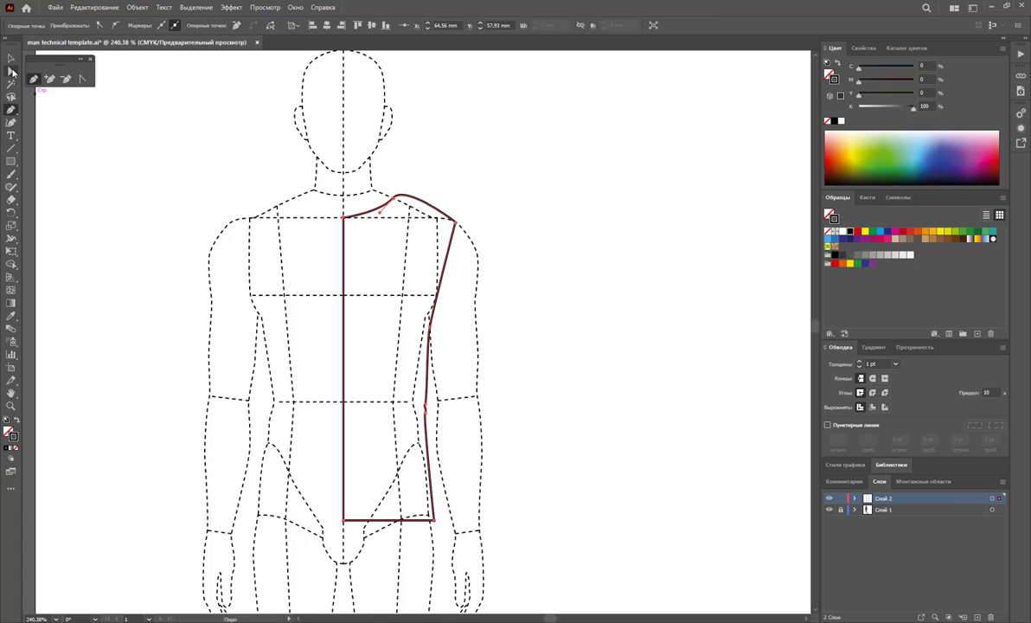
{"action": "left_click", "coordinate": [392, 199]}
{"action": "left_click", "coordinate": [83, 78]}
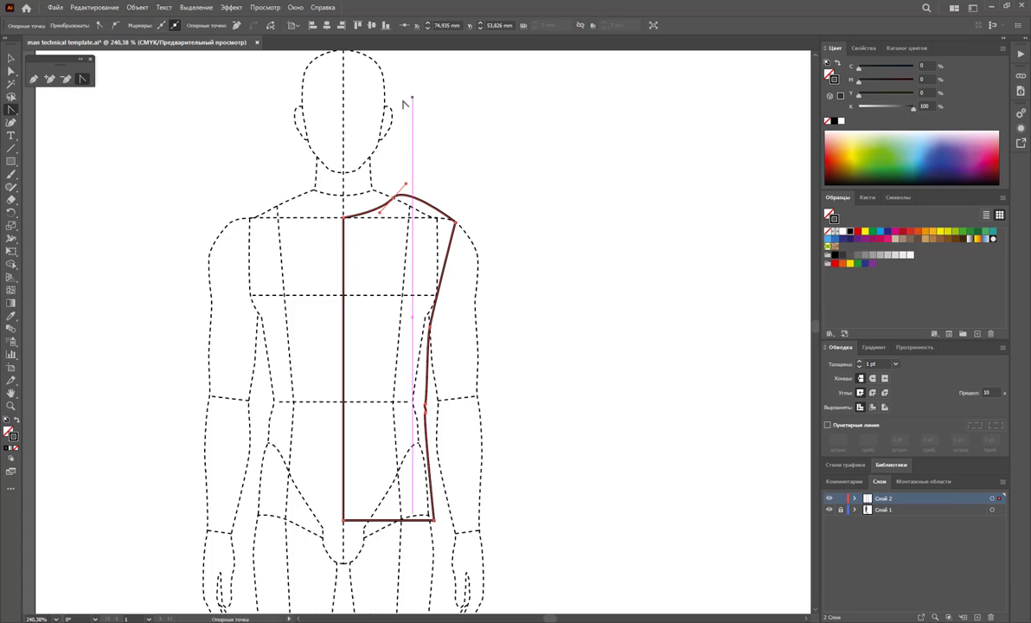
{"action": "left_click", "coordinate": [392, 199]}
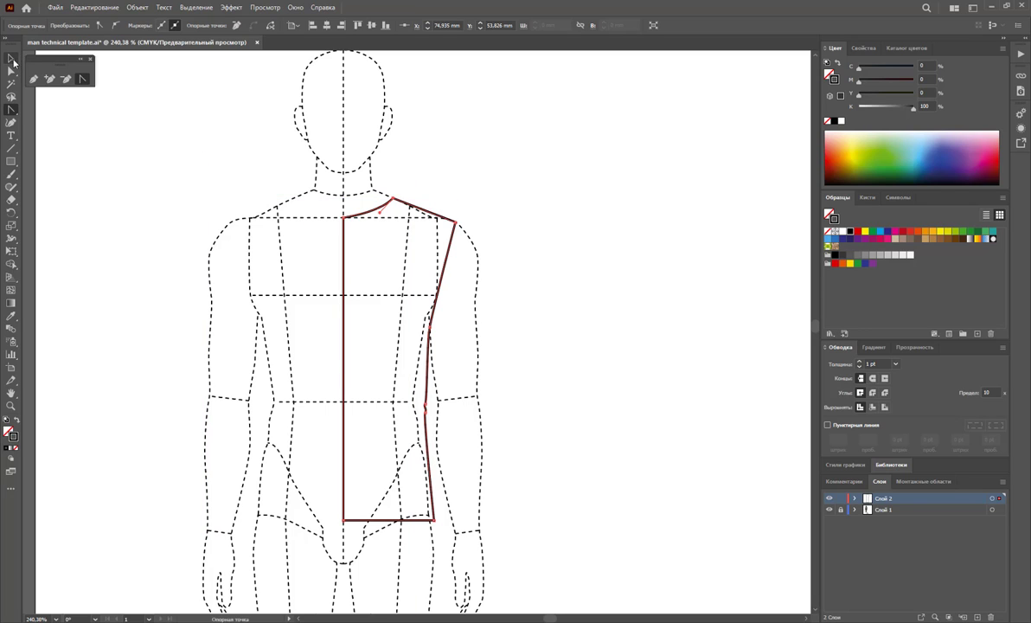
{"action": "left_click", "coordinate": [11, 59]}
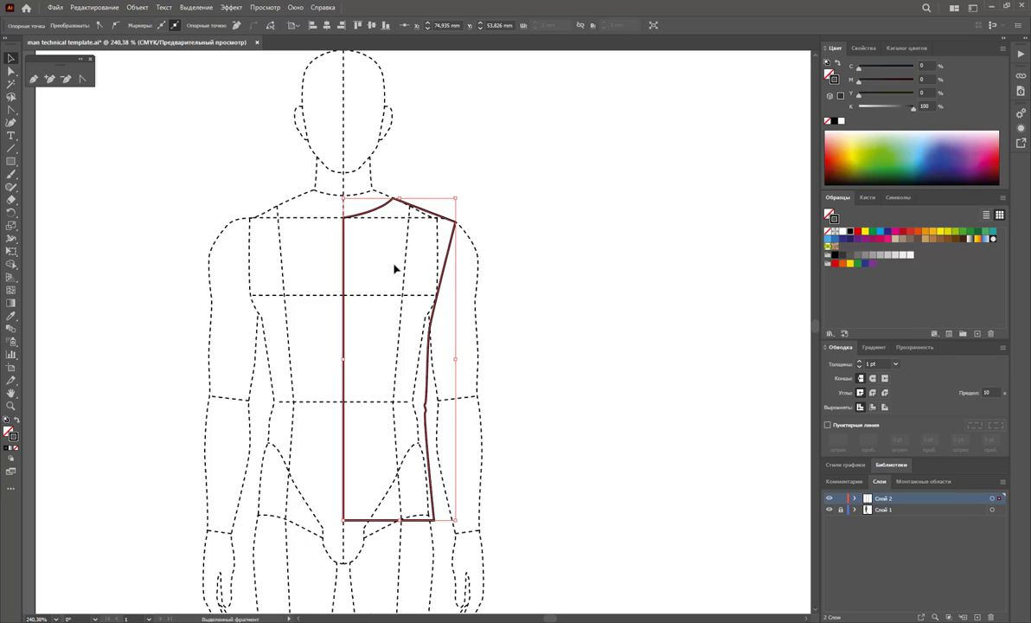
{"action": "left_click", "coordinate": [533, 215]}
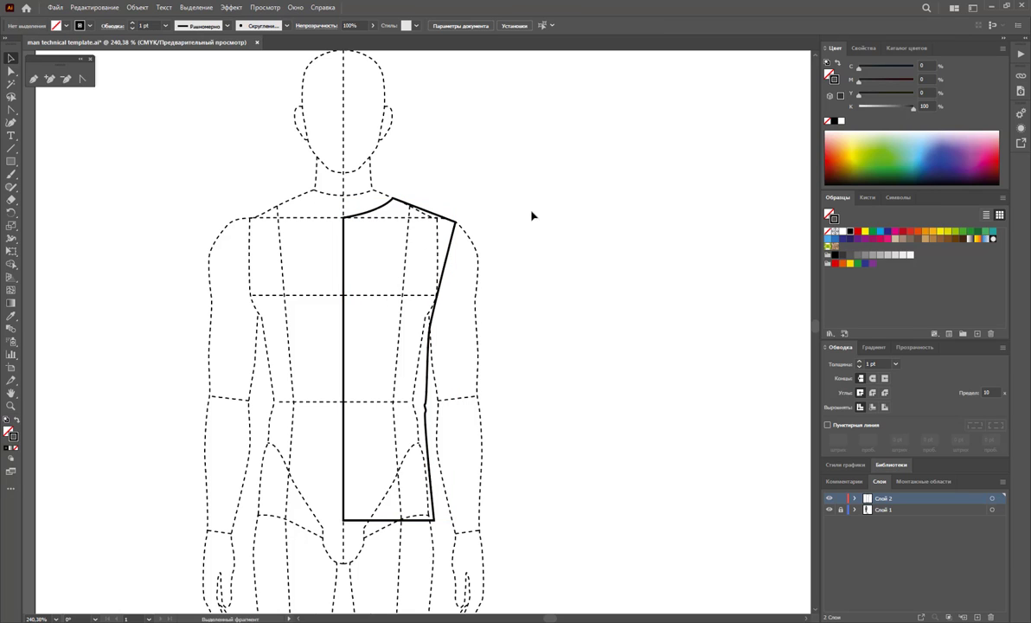
Step: Draw a closed short-sleeve shape from the shoulder down over the upper arm
{"action": "left_click", "coordinate": [34, 79]}
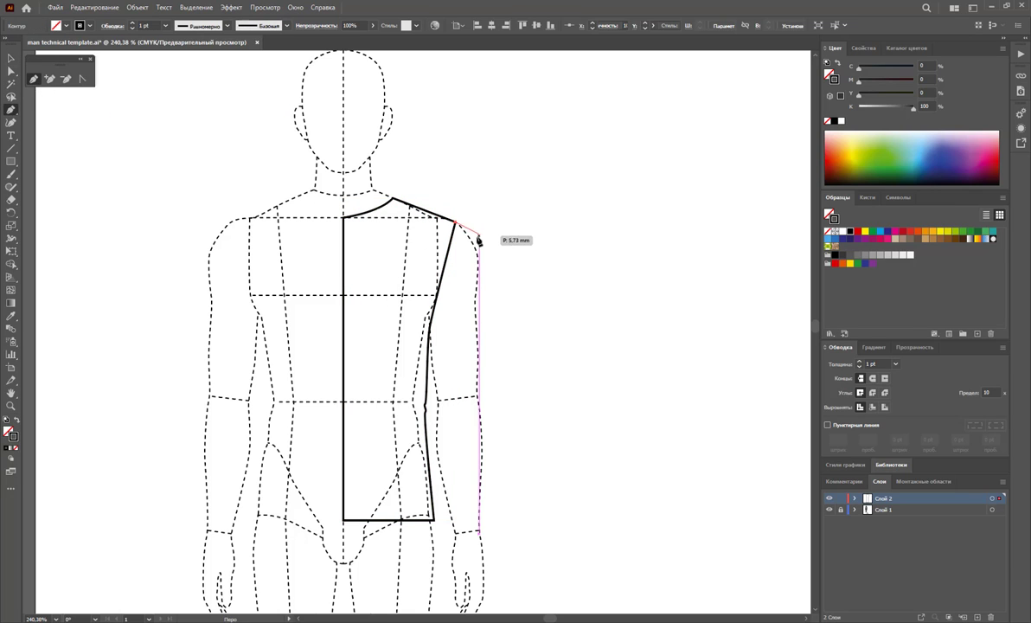
{"action": "left_click_drag", "start_coordinate": [476, 231], "coordinate": [496, 369]}
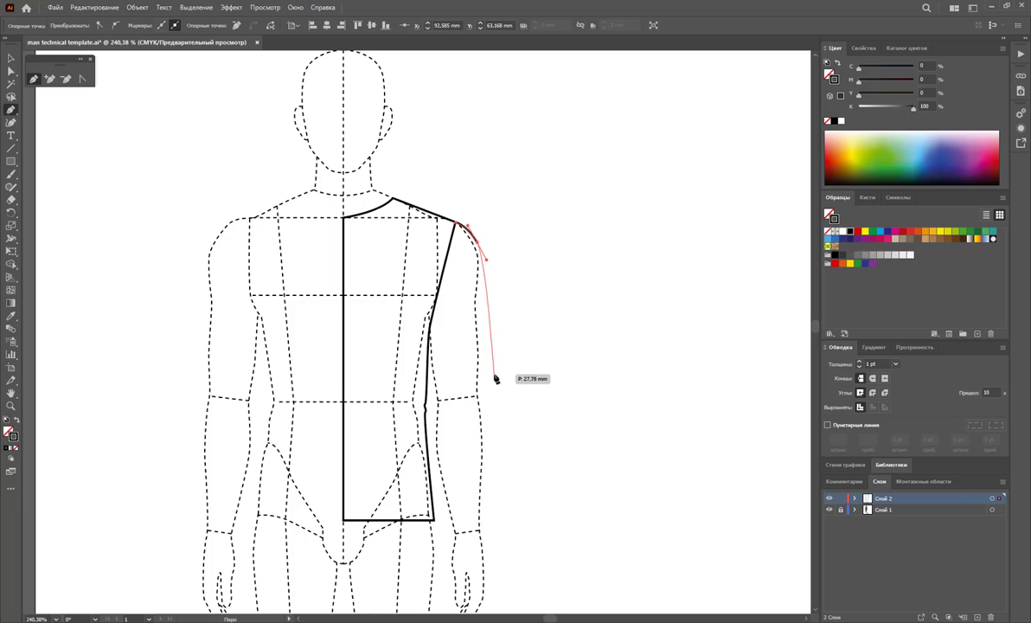
{"action": "left_click", "coordinate": [495, 374]}
{"action": "left_click", "coordinate": [436, 392]}
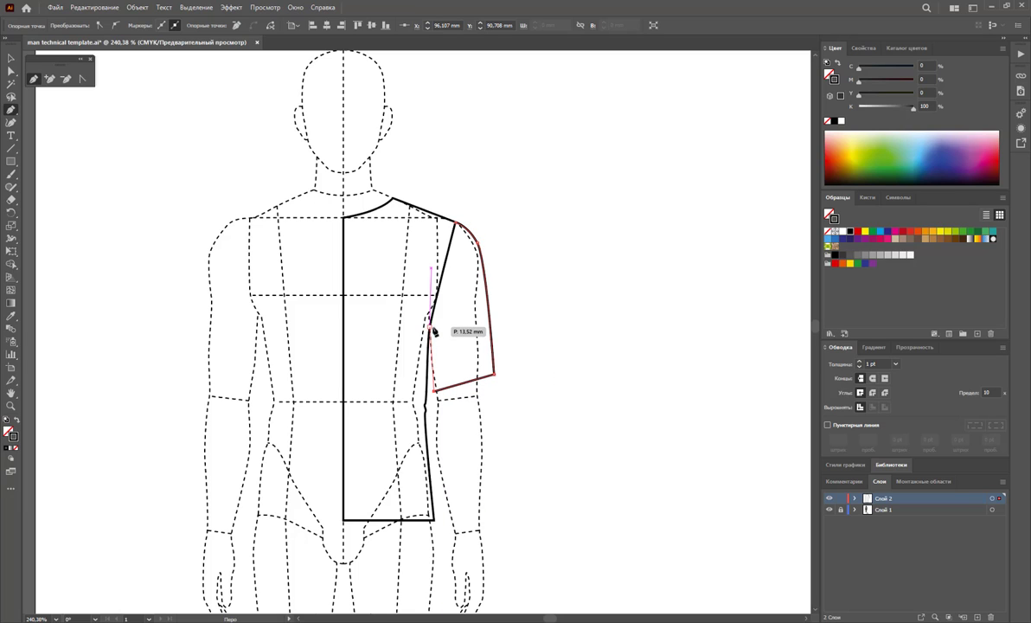
{"action": "left_click", "coordinate": [430, 329]}
{"action": "left_click", "coordinate": [456, 223]}
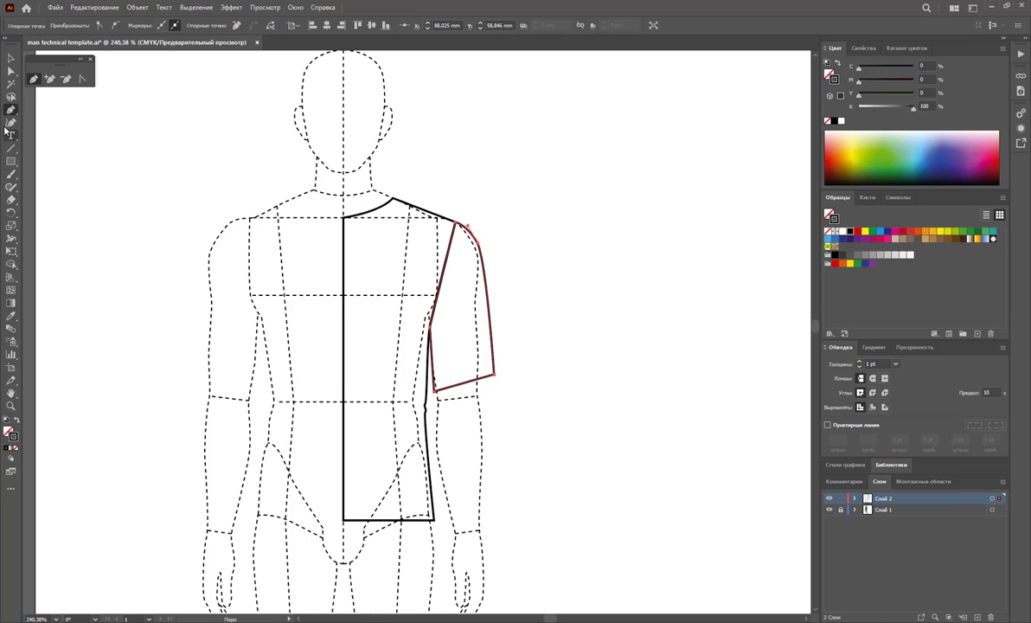
Step: Nudge the body corner and sleeve edge anchors into alignment, then select both pieces
{"action": "left_click", "coordinate": [10, 71]}
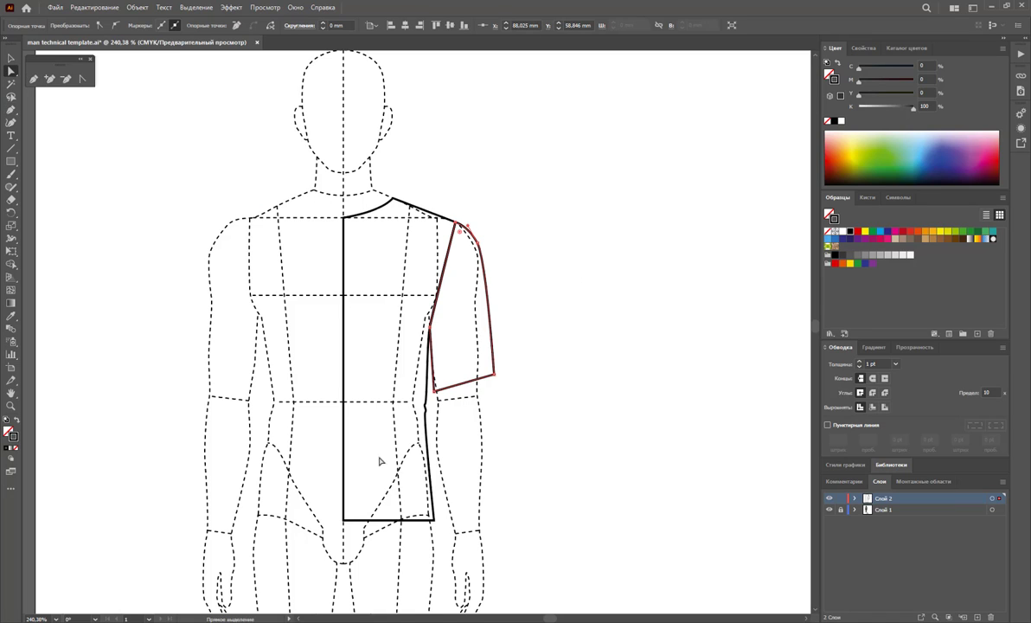
{"action": "left_click", "coordinate": [427, 437]}
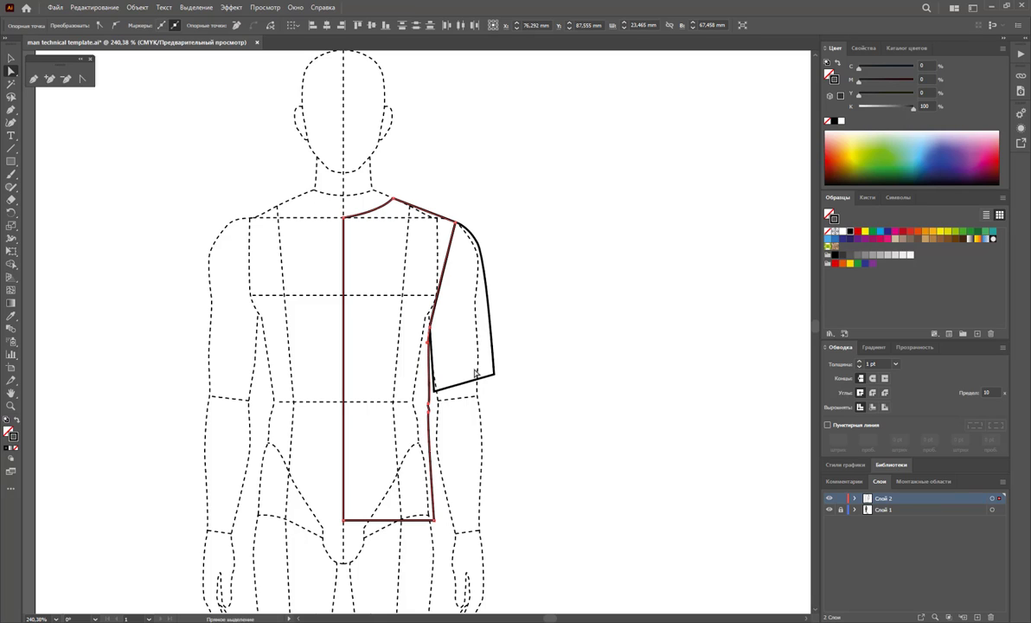
{"action": "left_click", "coordinate": [407, 449]}
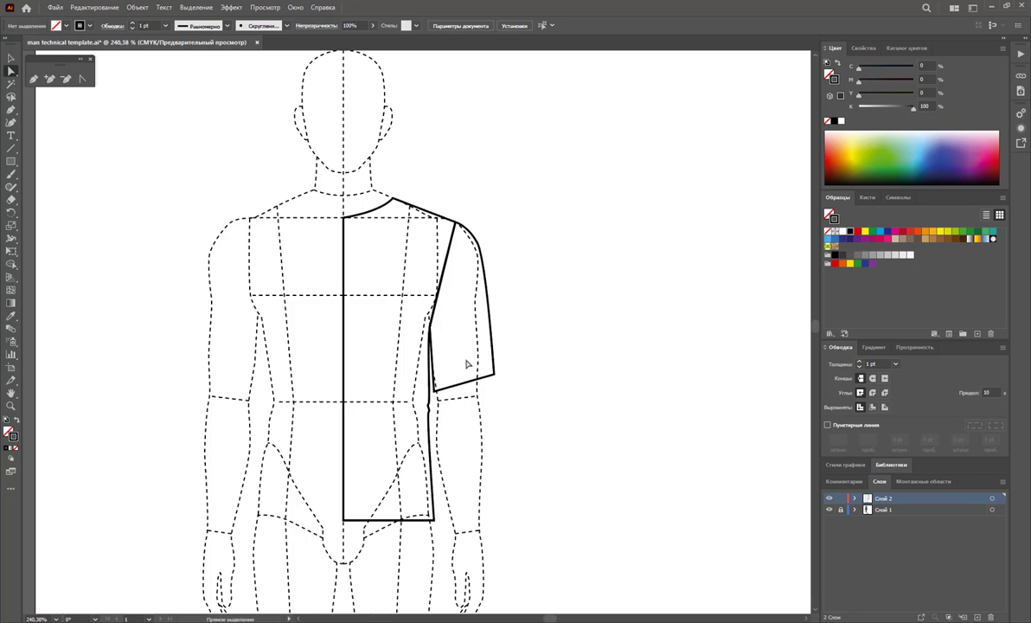
{"action": "left_click", "coordinate": [428, 451]}
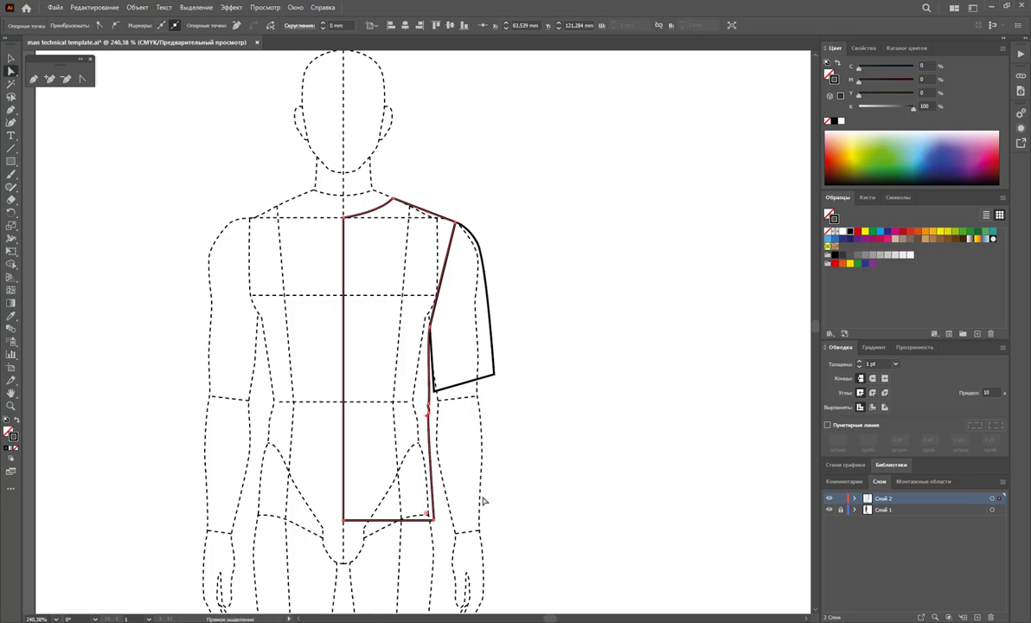
{"action": "key", "text": "Right"}
{"action": "key", "text": "Left"}
{"action": "left_click", "coordinate": [416, 403]}
{"action": "key", "text": "Right"}
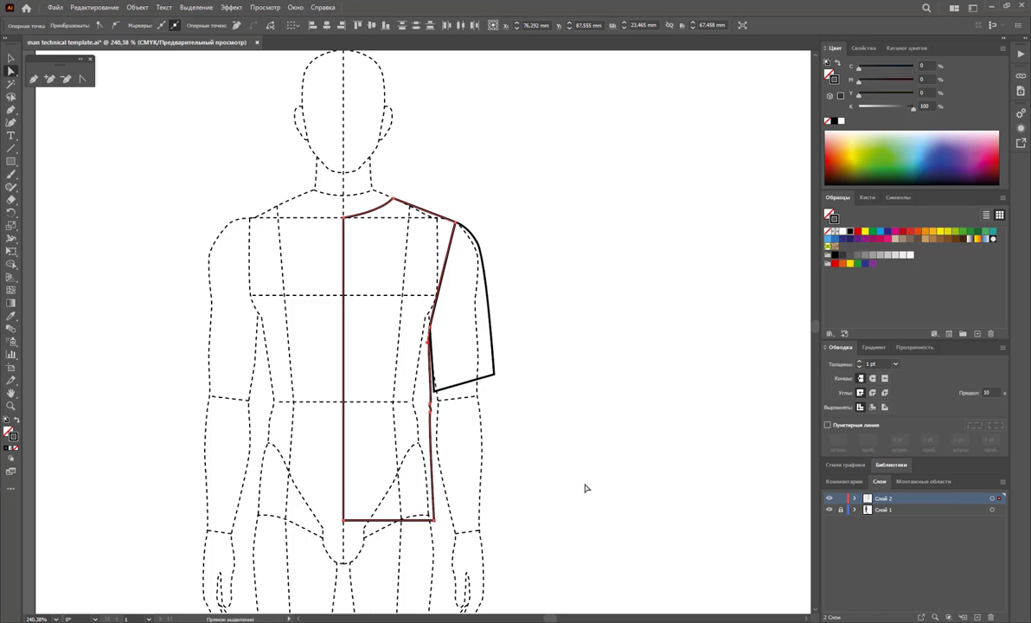
{"action": "left_click", "coordinate": [570, 467]}
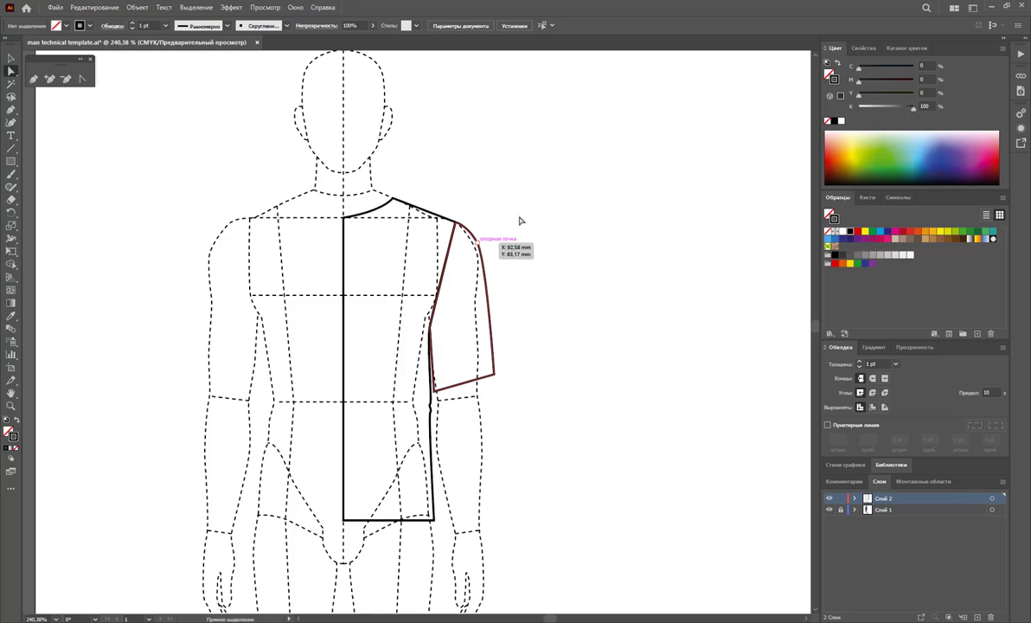
{"action": "left_click", "coordinate": [10, 59]}
{"action": "left_click_drag", "start_coordinate": [508, 193], "coordinate": [381, 296]}
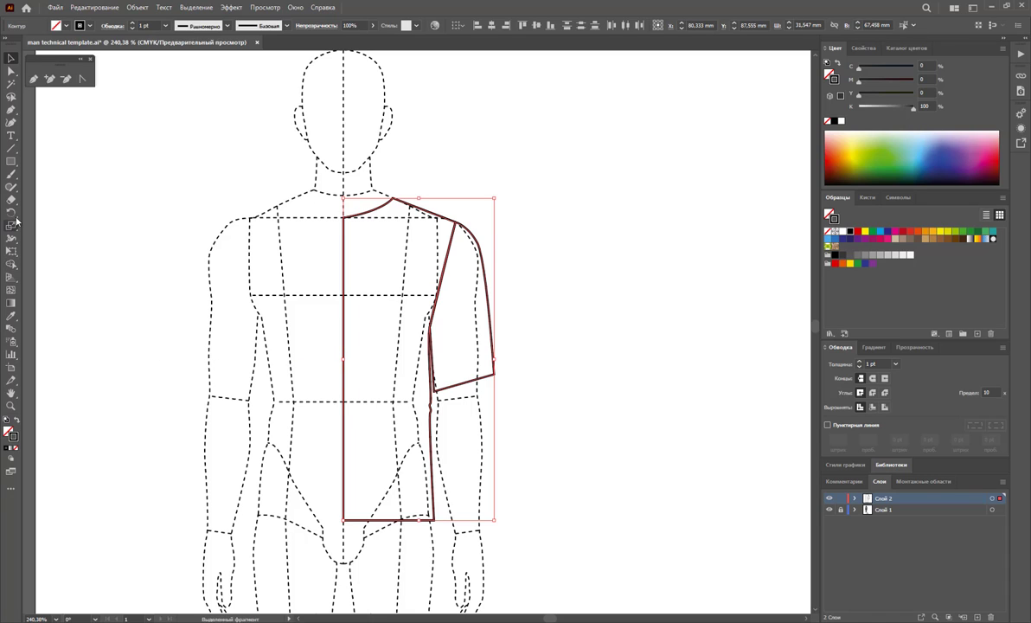
Step: Reflect a copy of the right half to the left and combine the body halves in Pathfinder
{"action": "key", "text": "o"}
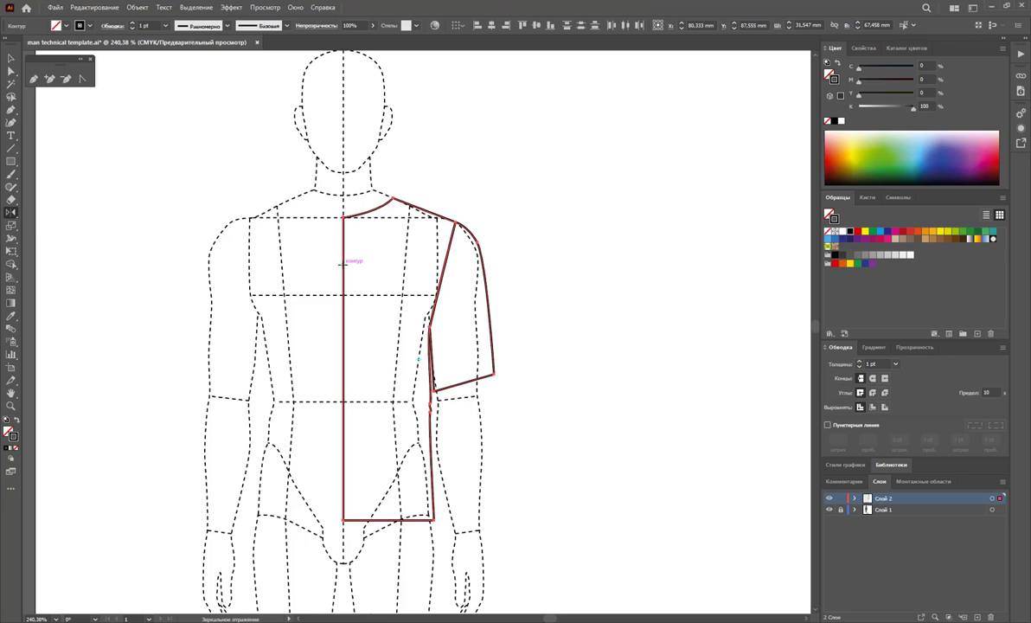
{"action": "left_click_drag", "start_coordinate": [372, 277], "coordinate": [257, 298]}
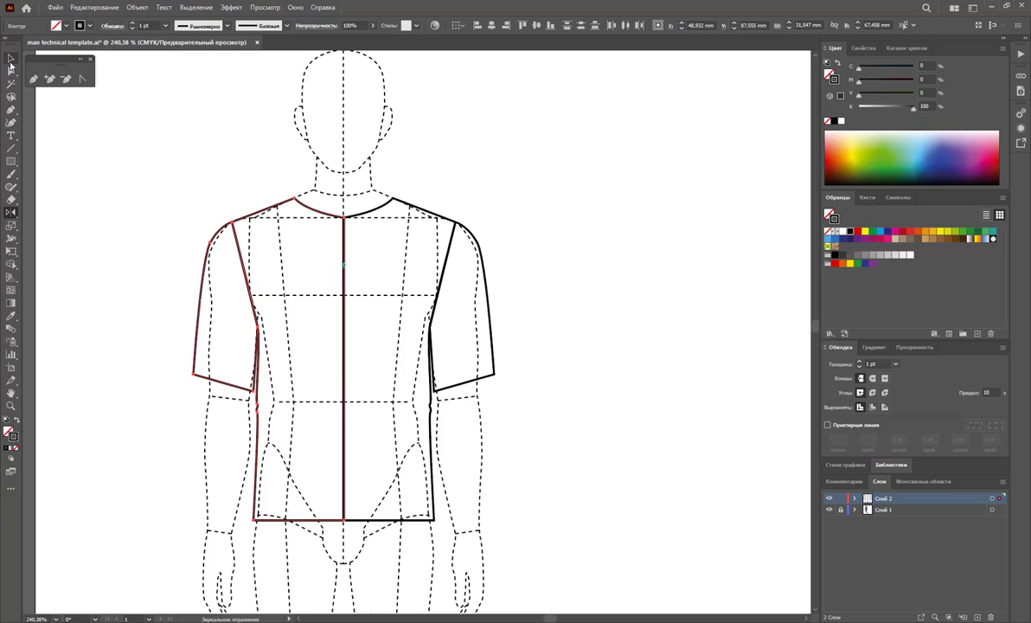
{"action": "left_click", "coordinate": [11, 59]}
{"action": "left_click", "coordinate": [407, 156]}
{"action": "left_click", "coordinate": [346, 216]}
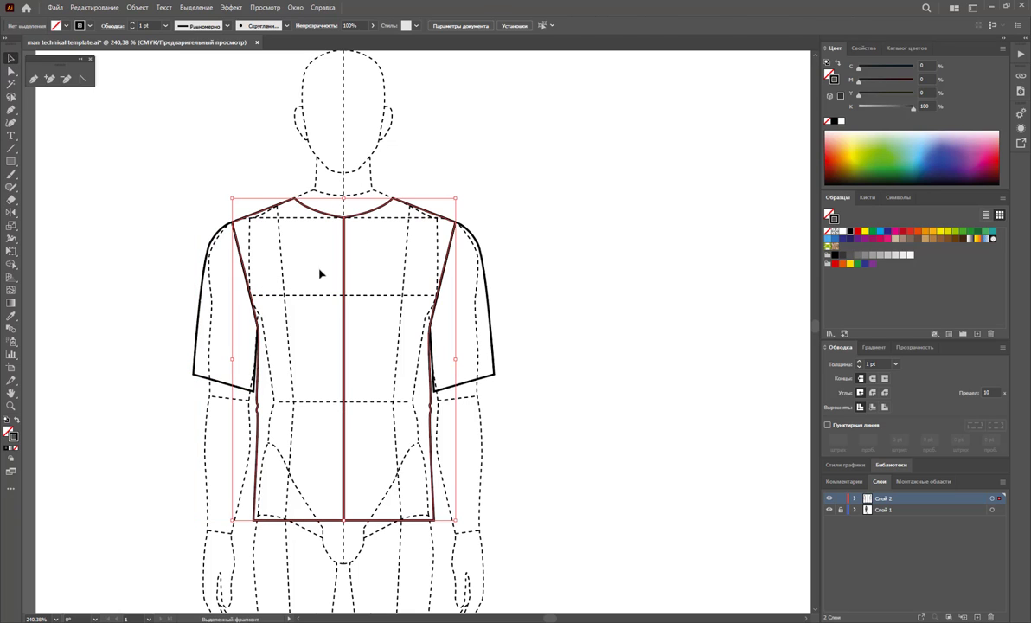
{"action": "left_click", "coordinate": [295, 7]}
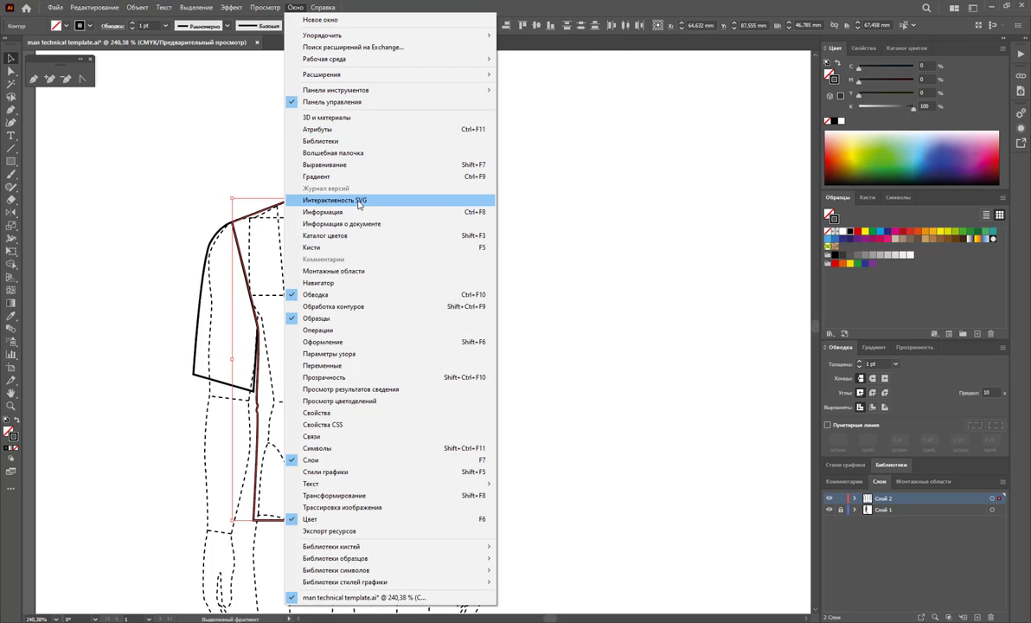
{"action": "left_click", "coordinate": [365, 307]}
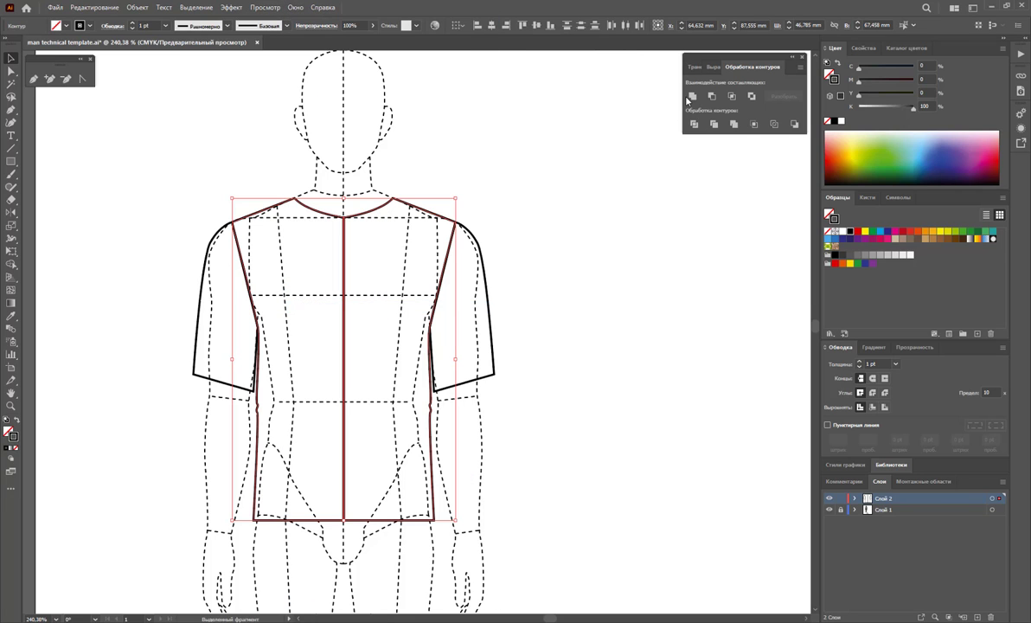
Step: Fill the whole shirt, including both sleeves, with white
{"action": "left_click", "coordinate": [576, 181]}
{"action": "left_click_drag", "start_coordinate": [519, 174], "coordinate": [356, 354]}
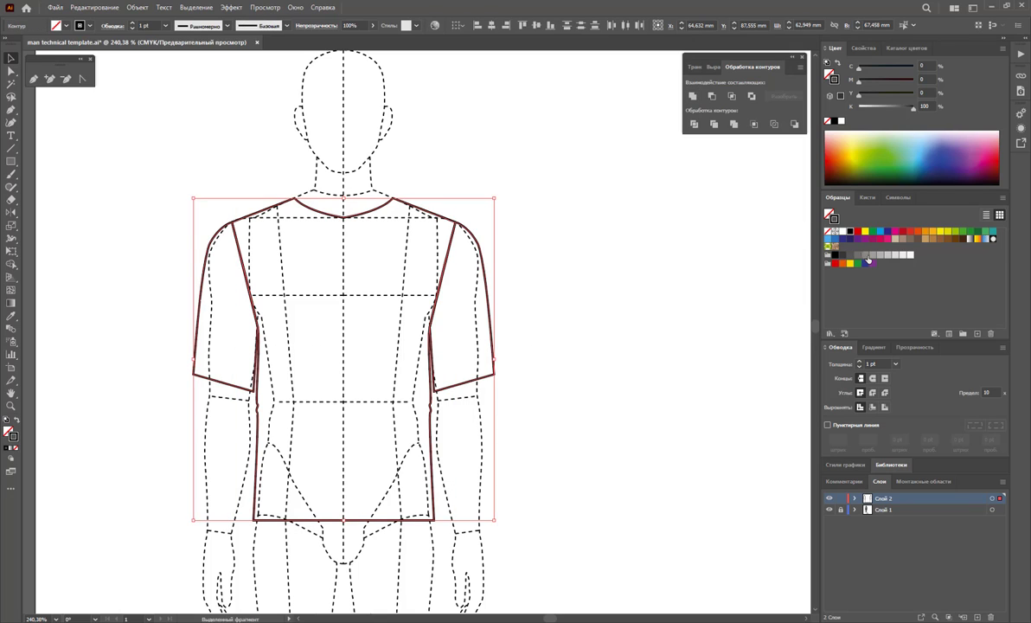
{"action": "left_click", "coordinate": [839, 233]}
{"action": "key", "text": "ctrl+z"}
{"action": "left_click", "coordinate": [11, 433]}
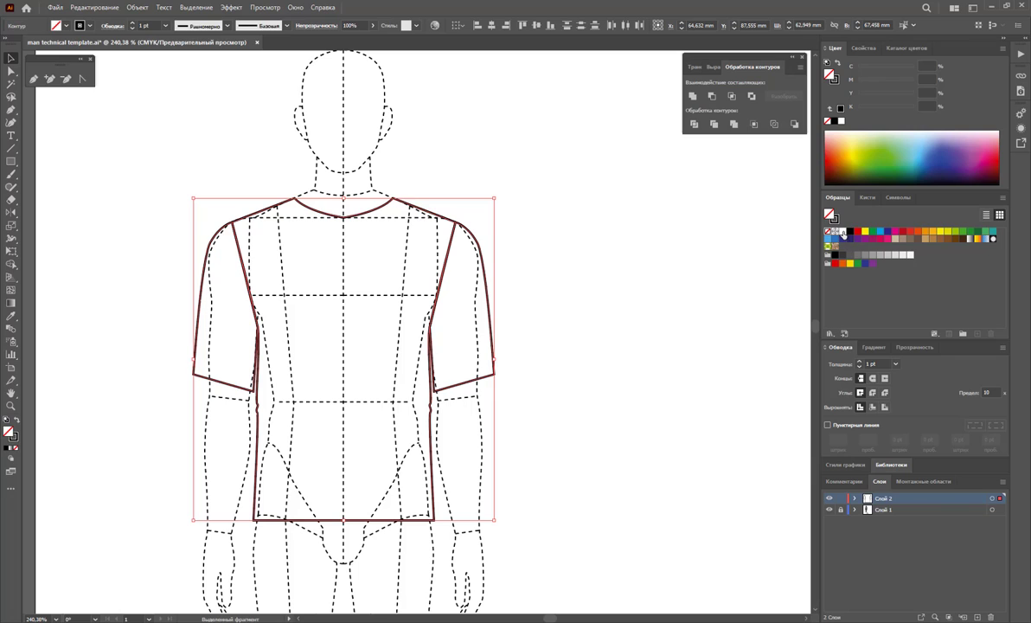
{"action": "left_click", "coordinate": [841, 231]}
{"action": "left_click", "coordinate": [682, 299]}
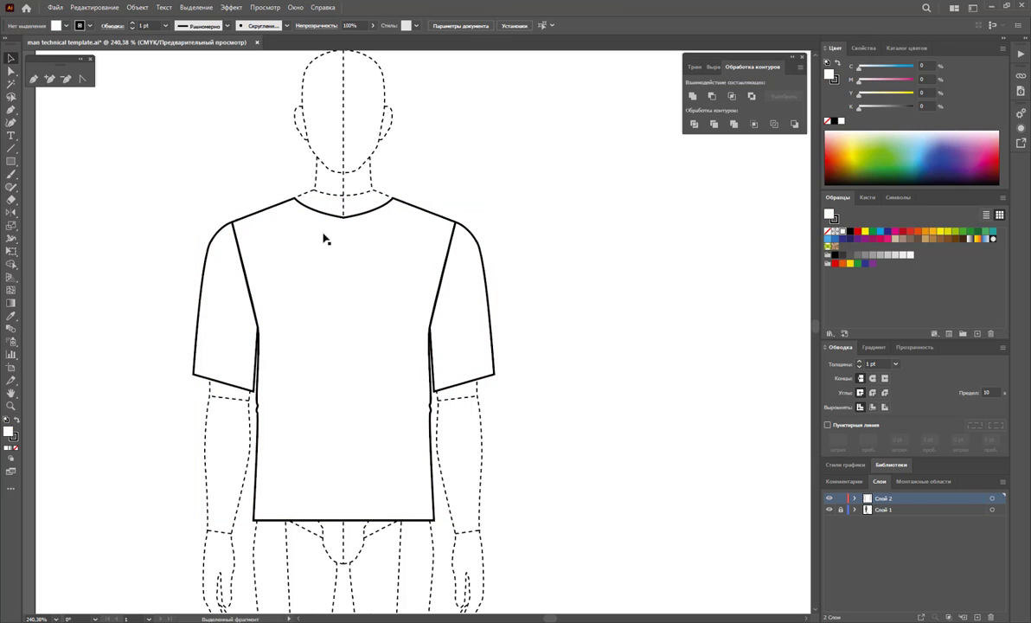
Step: Select the neckline anchors, then the shirt body and left sleeve
{"action": "left_click", "coordinate": [82, 80]}
{"action": "left_click", "coordinate": [344, 218]}
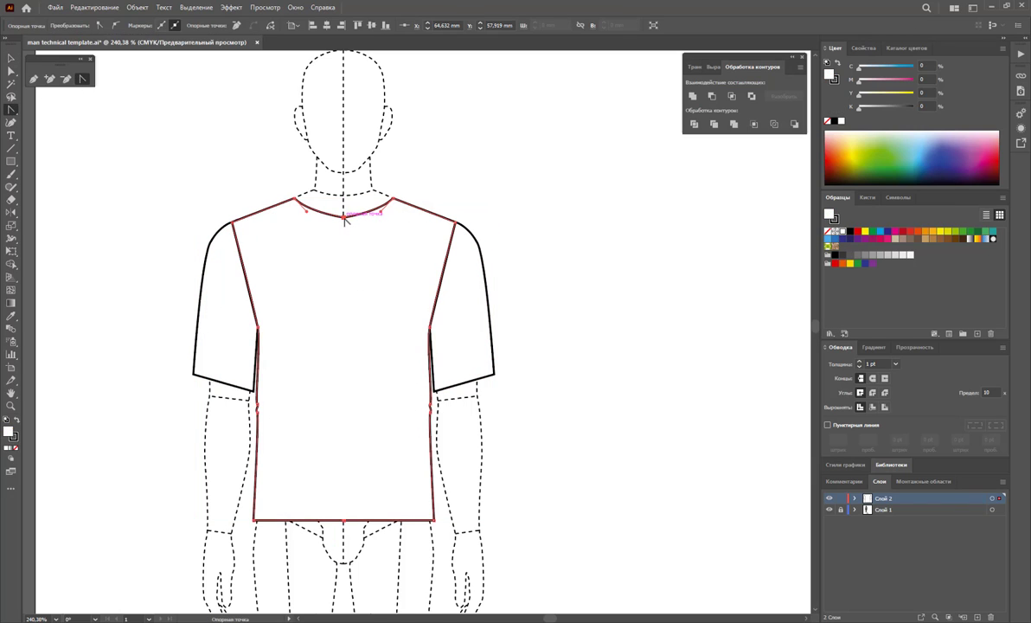
{"action": "left_click_drag", "start_coordinate": [345, 217], "coordinate": [403, 222]}
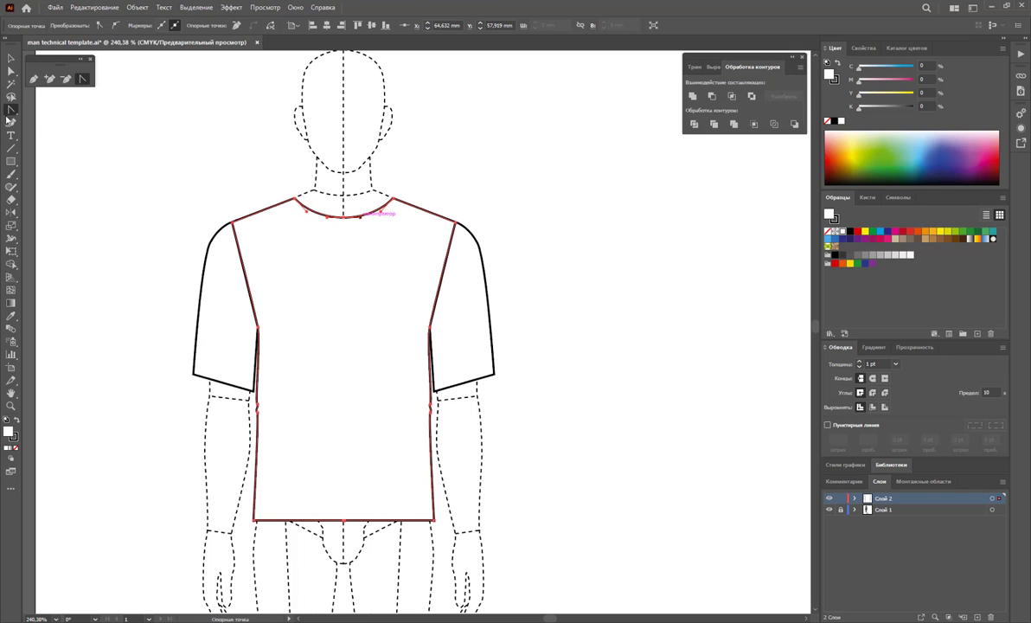
{"action": "left_click", "coordinate": [11, 57]}
{"action": "left_click", "coordinate": [255, 397]}
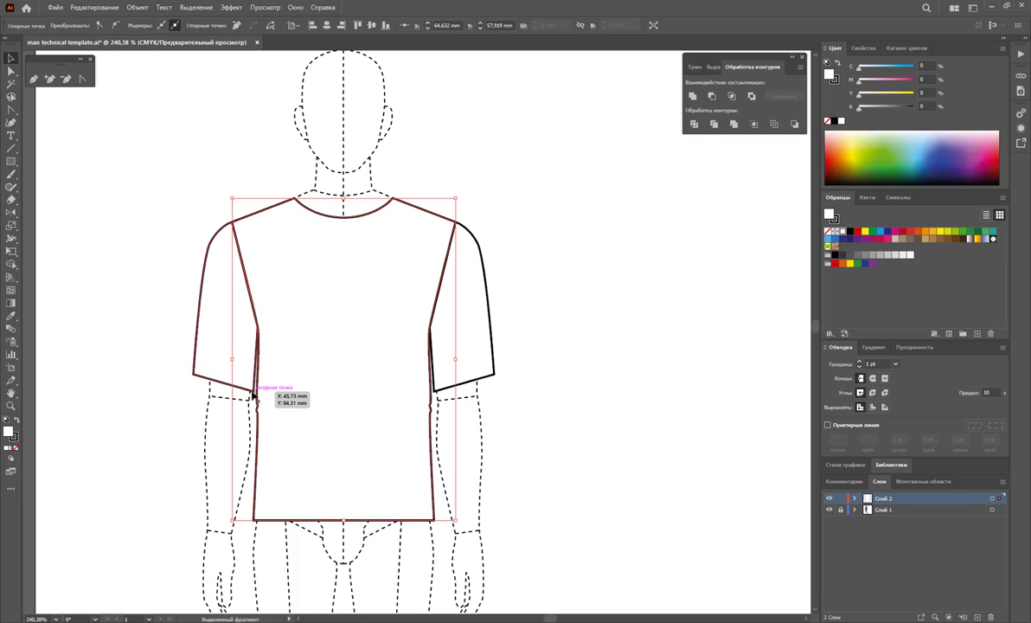
{"action": "left_click", "coordinate": [240, 372]}
Step: Select both sleeve-hem anchors and nudge them up two steps
{"action": "left_click", "coordinate": [10, 70]}
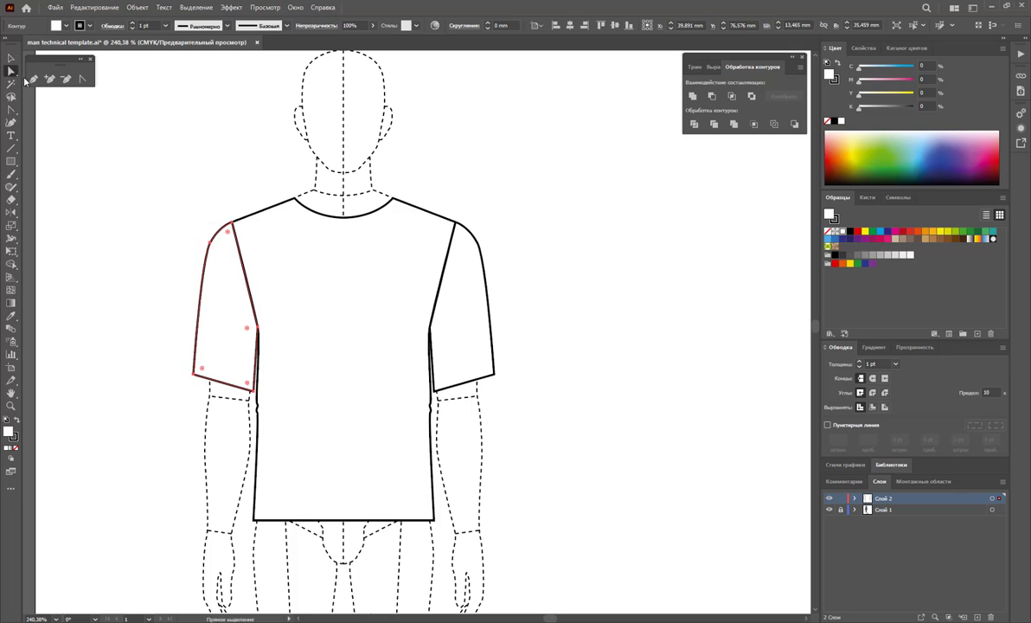
{"action": "left_click", "coordinate": [439, 382]}
{"action": "left_click", "coordinate": [260, 389], "text": "shift"}
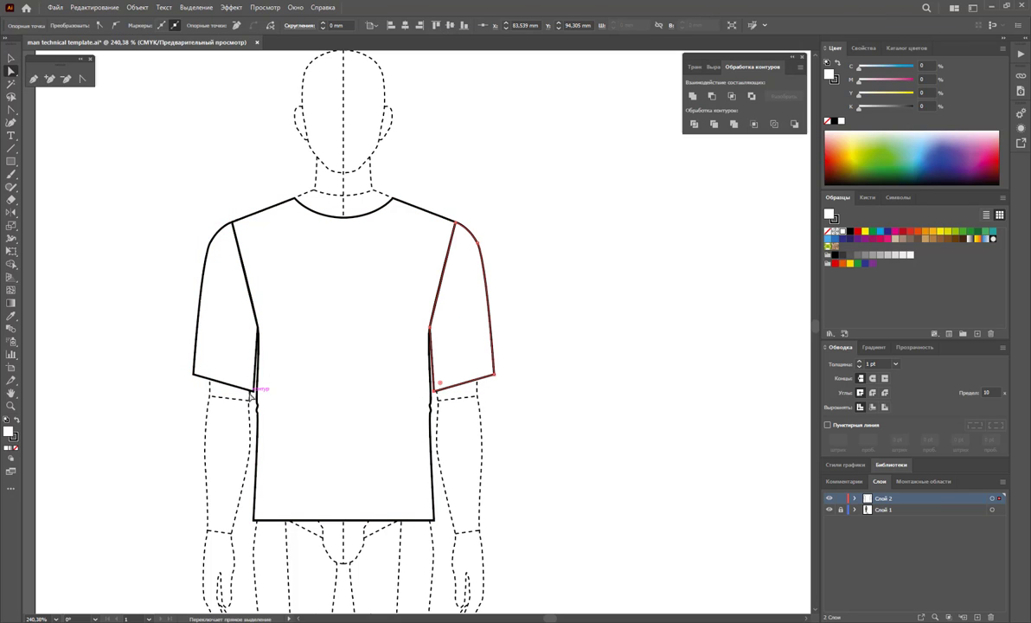
{"action": "left_click", "coordinate": [339, 375], "text": "shift"}
{"action": "key", "text": "Up"}
{"action": "key", "text": "Up"}
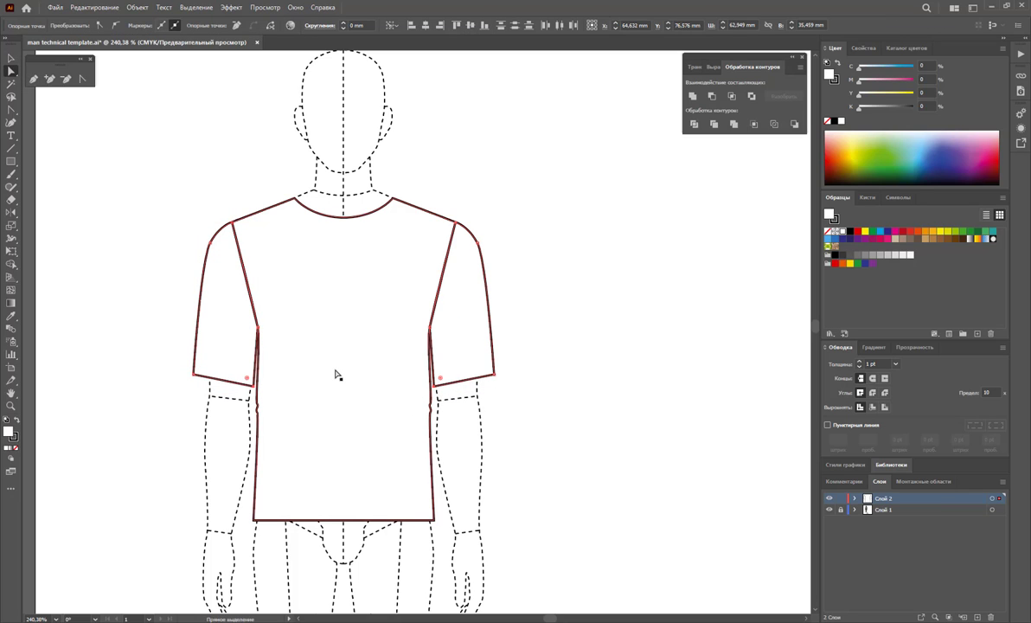
{"action": "key", "text": "Up"}
{"action": "key", "text": "Up"}
{"action": "key", "text": "Up"}
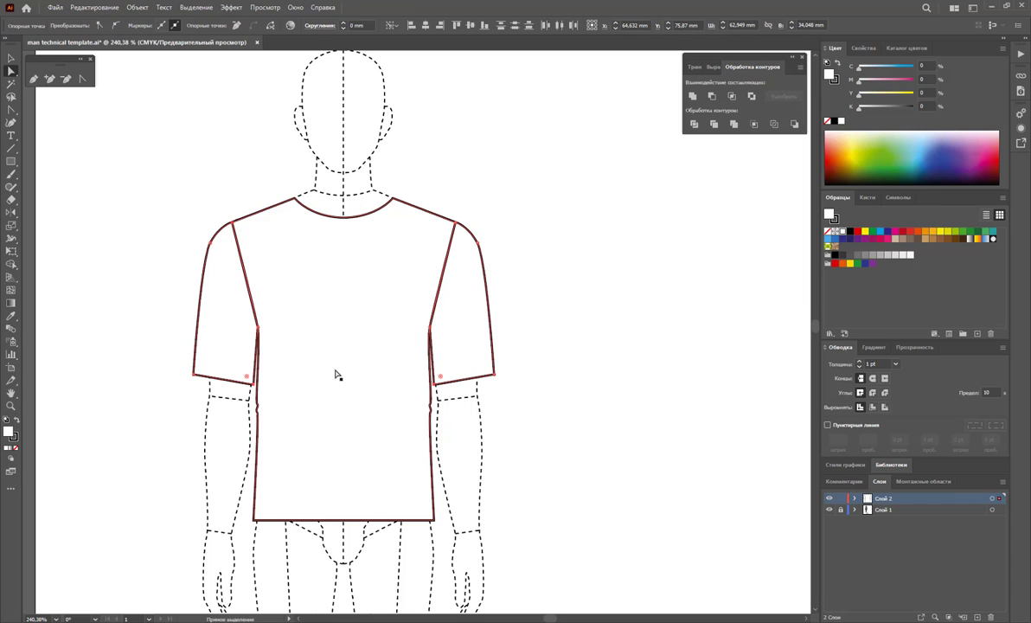
{"action": "left_click", "coordinate": [507, 394]}
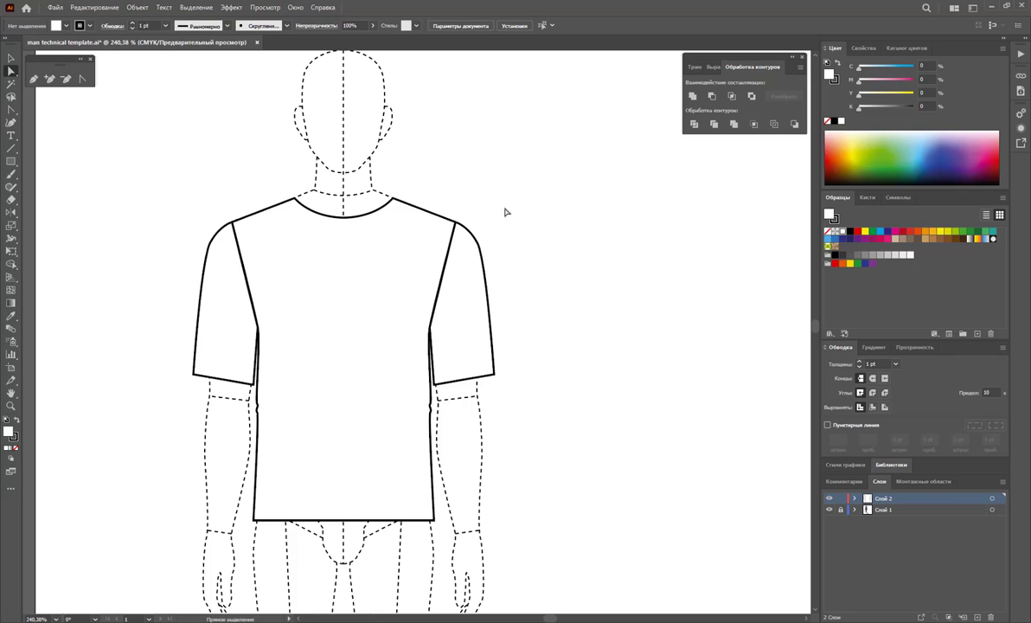
Step: Reshape the right and left sleeve shoulder curves by dragging their anchors
{"action": "left_click_drag", "start_coordinate": [478, 245], "coordinate": [482, 263]}
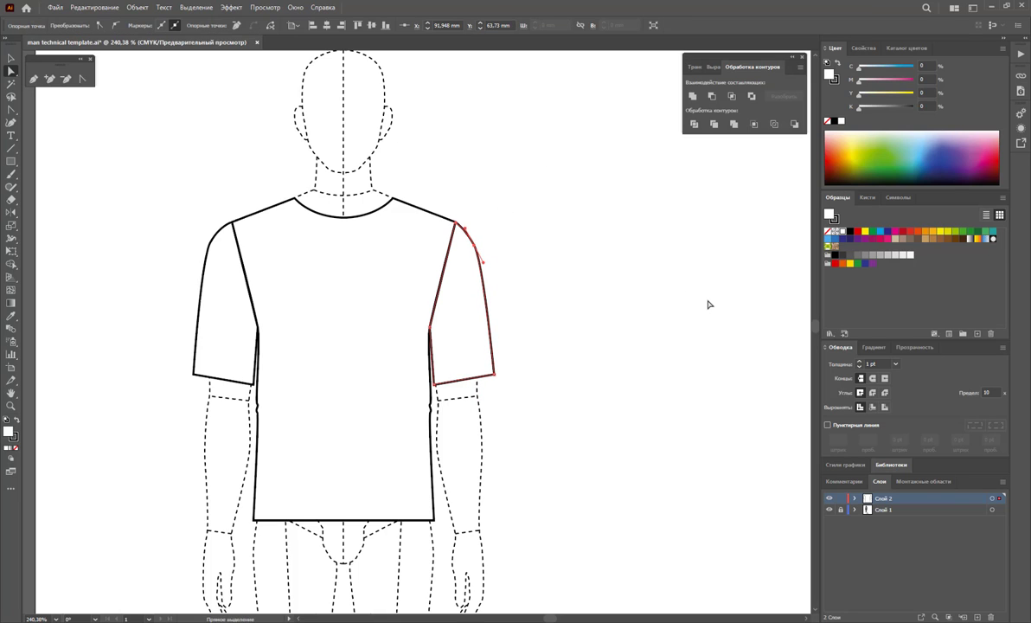
{"action": "left_click_drag", "start_coordinate": [210, 247], "coordinate": [213, 238]}
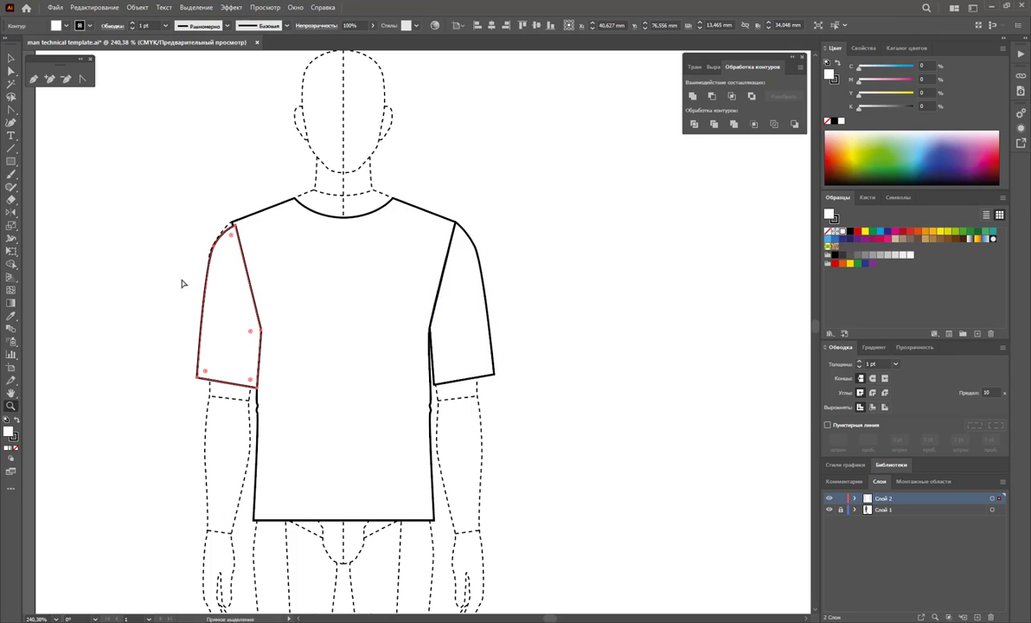
{"action": "key", "text": "z"}
{"action": "left_click", "coordinate": [11, 71]}
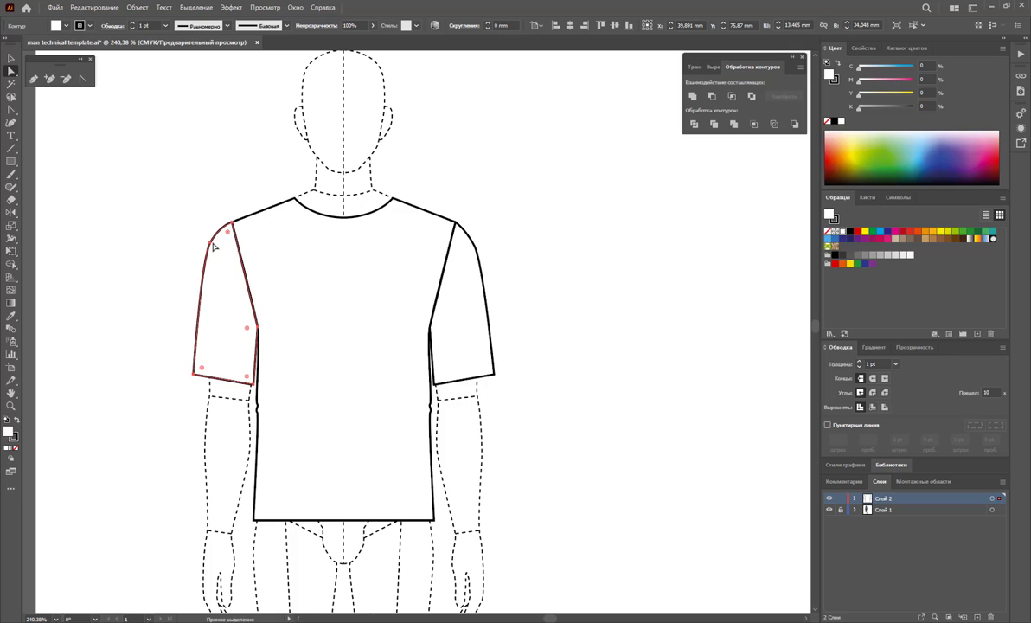
{"action": "left_click_drag", "start_coordinate": [208, 246], "coordinate": [214, 250]}
{"action": "left_click", "coordinate": [507, 260]}
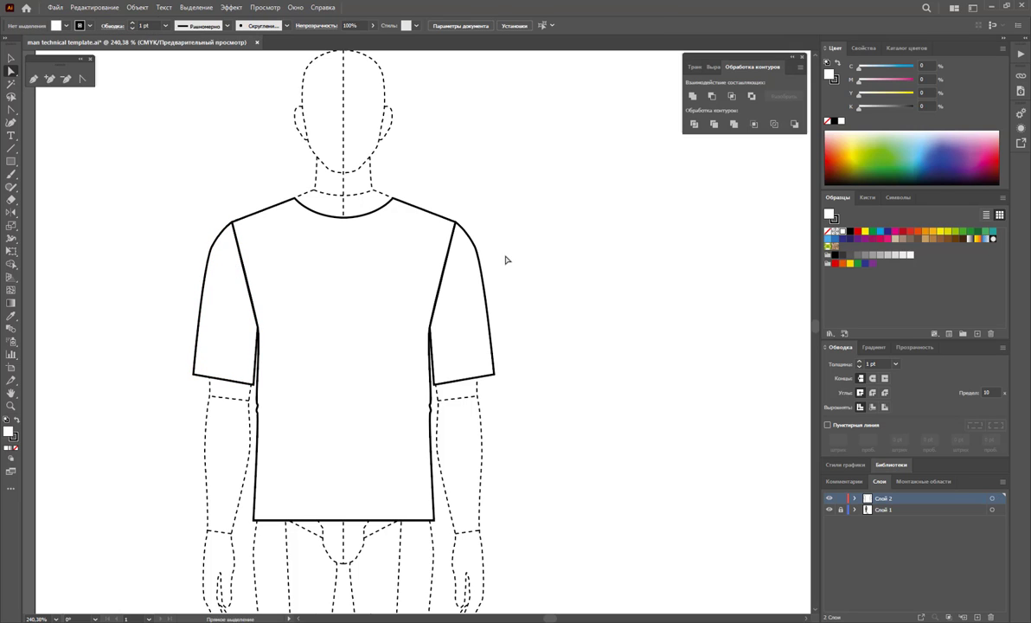
{"action": "key", "text": "v"}
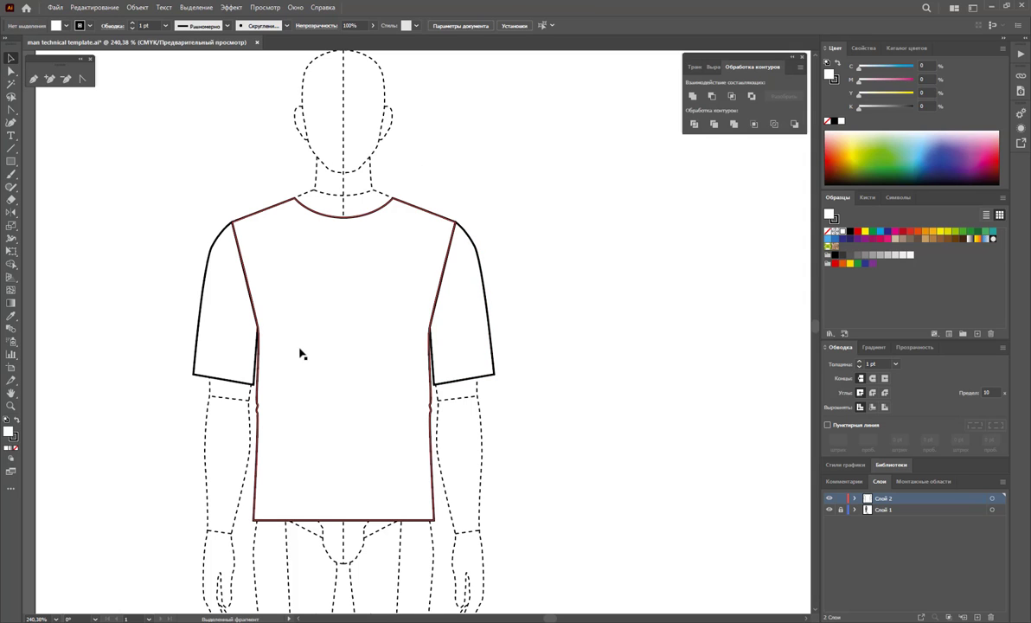
Step: Place a copy of the shirt right of the figure and set its fill to None
{"action": "left_click_drag", "start_coordinate": [302, 353], "coordinate": [602, 353], "text": "alt"}
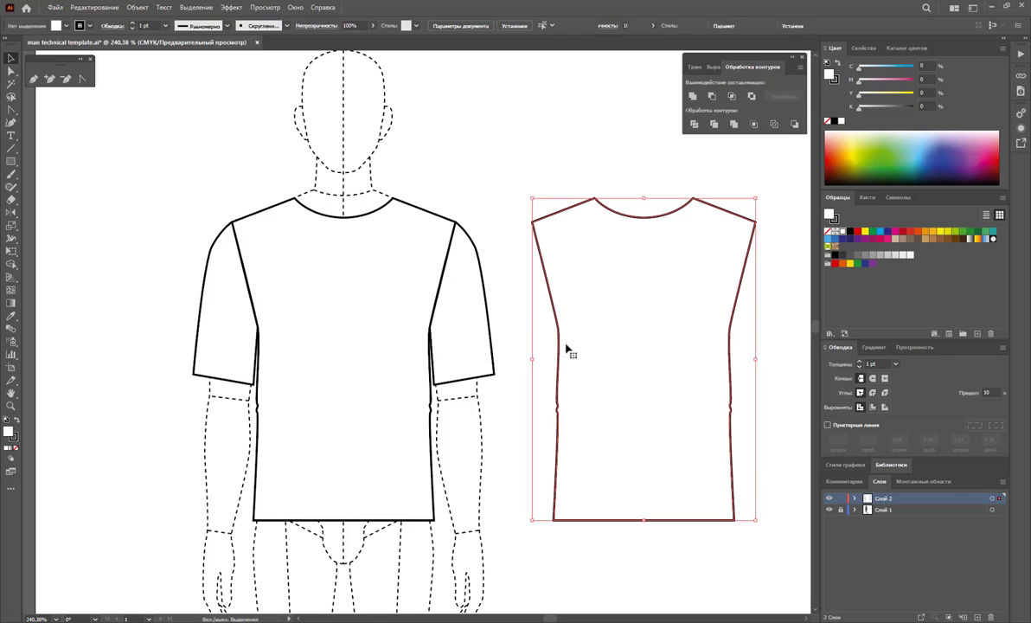
{"action": "left_click", "coordinate": [523, 164]}
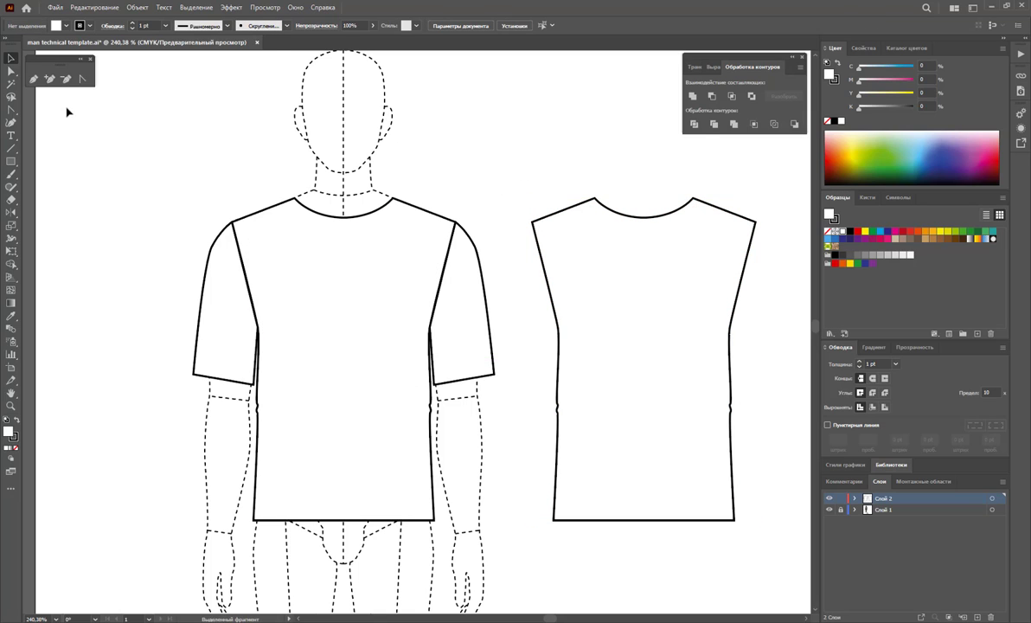
{"action": "left_click", "coordinate": [32, 79]}
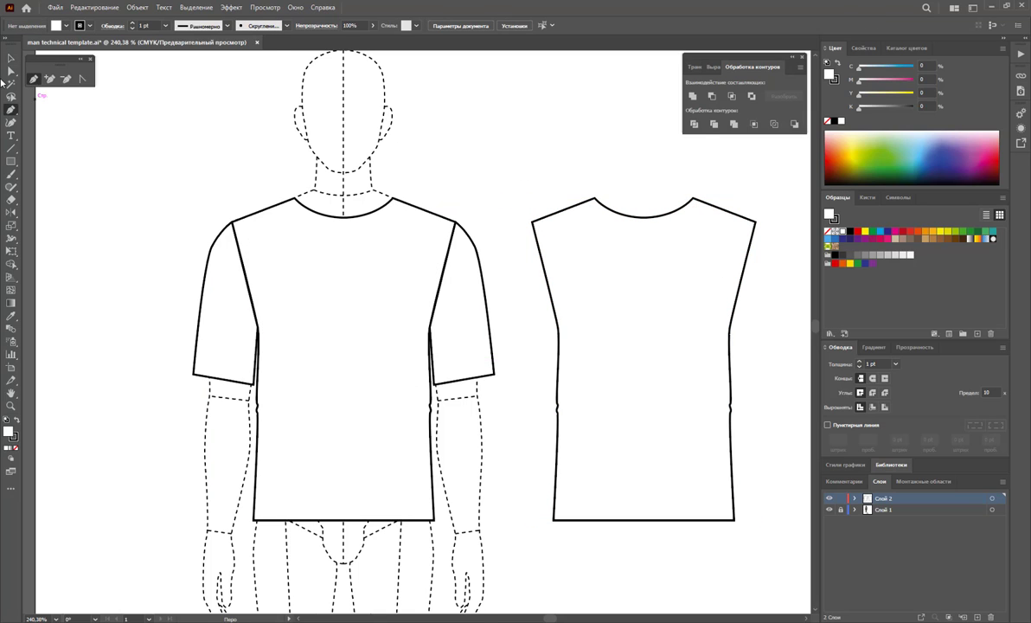
{"action": "left_click", "coordinate": [12, 59]}
{"action": "left_click", "coordinate": [647, 309]}
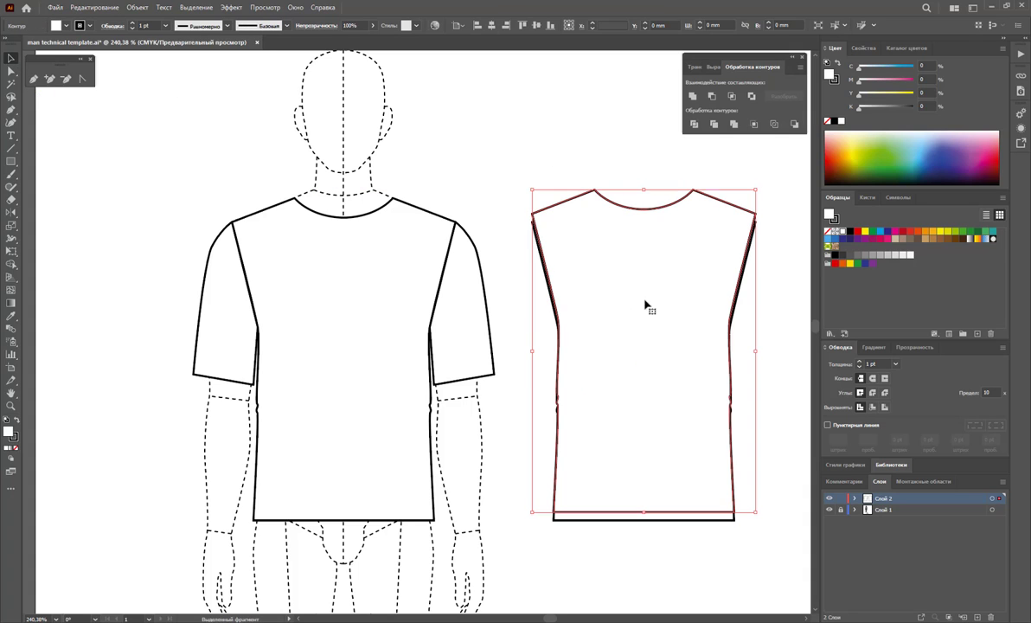
{"action": "right_click", "coordinate": [683, 255]}
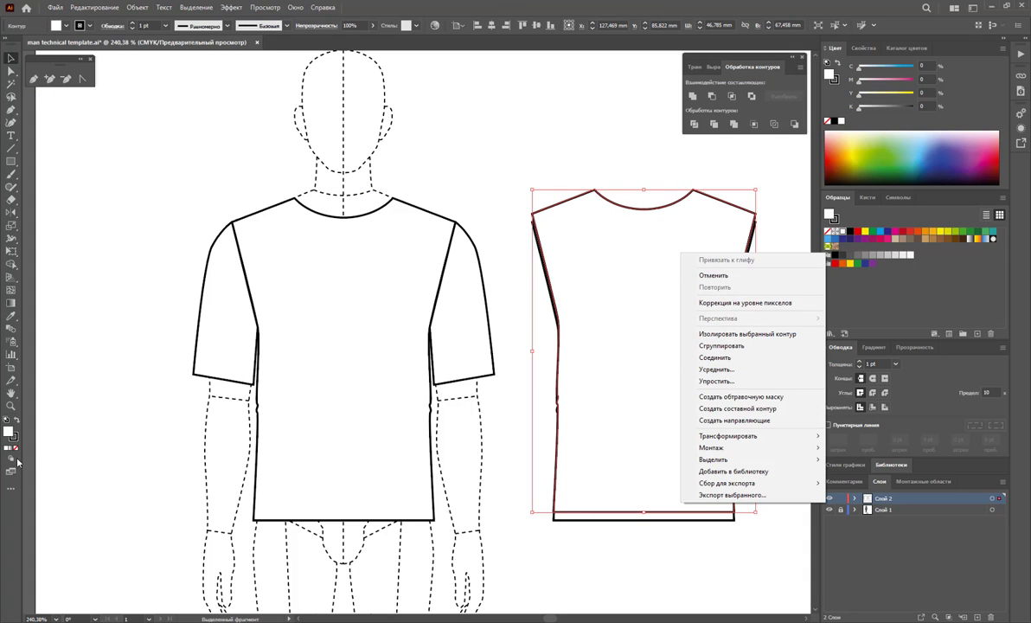
{"action": "left_click", "coordinate": [13, 419]}
{"action": "left_click", "coordinate": [15, 448]}
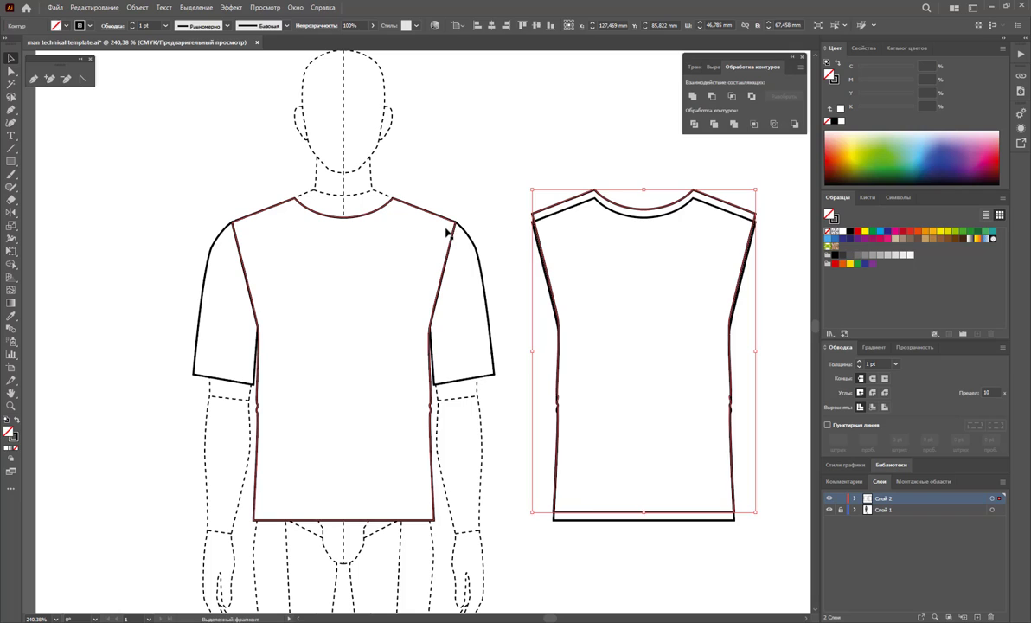
{"action": "left_click", "coordinate": [527, 154]}
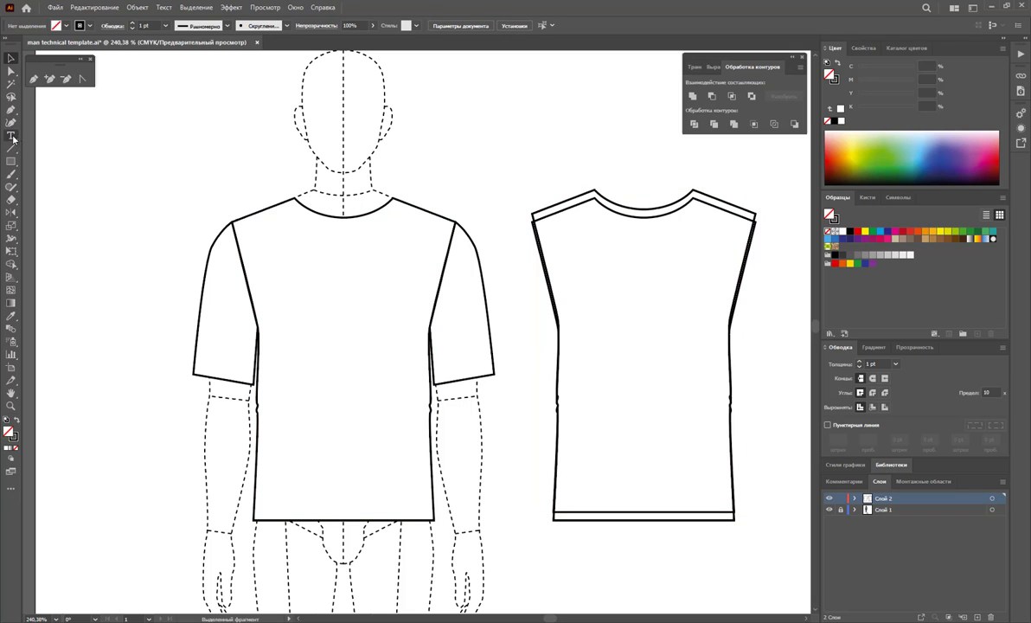
Step: Enlarge the outer outline from a side handle and move it down to the neckline
{"action": "left_click", "coordinate": [665, 307]}
{"action": "left_click_drag", "start_coordinate": [757, 360], "coordinate": [771, 360]}
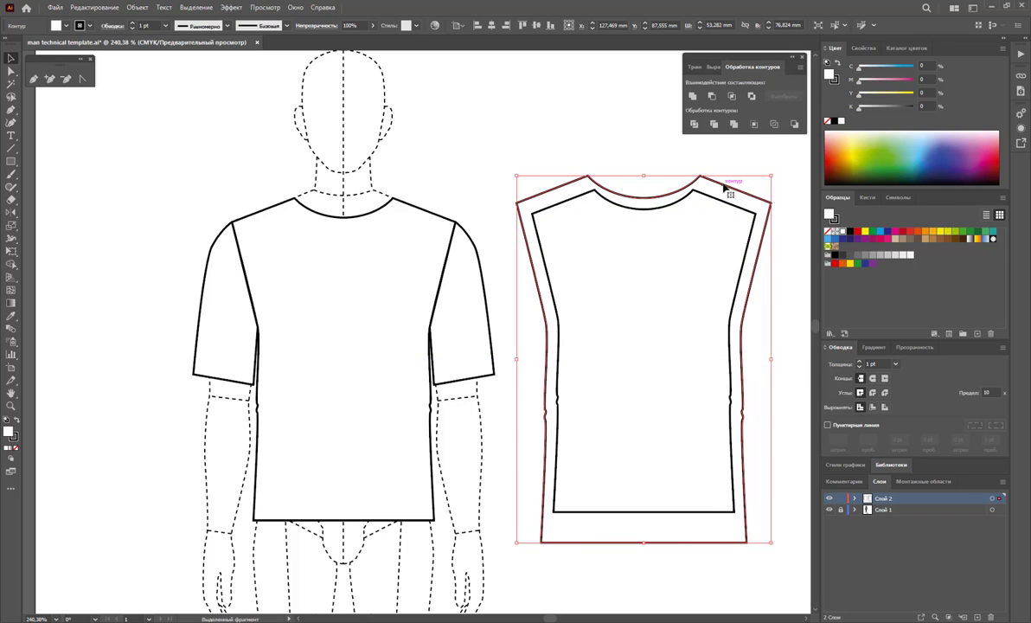
{"action": "left_click_drag", "start_coordinate": [725, 188], "coordinate": [725, 205]}
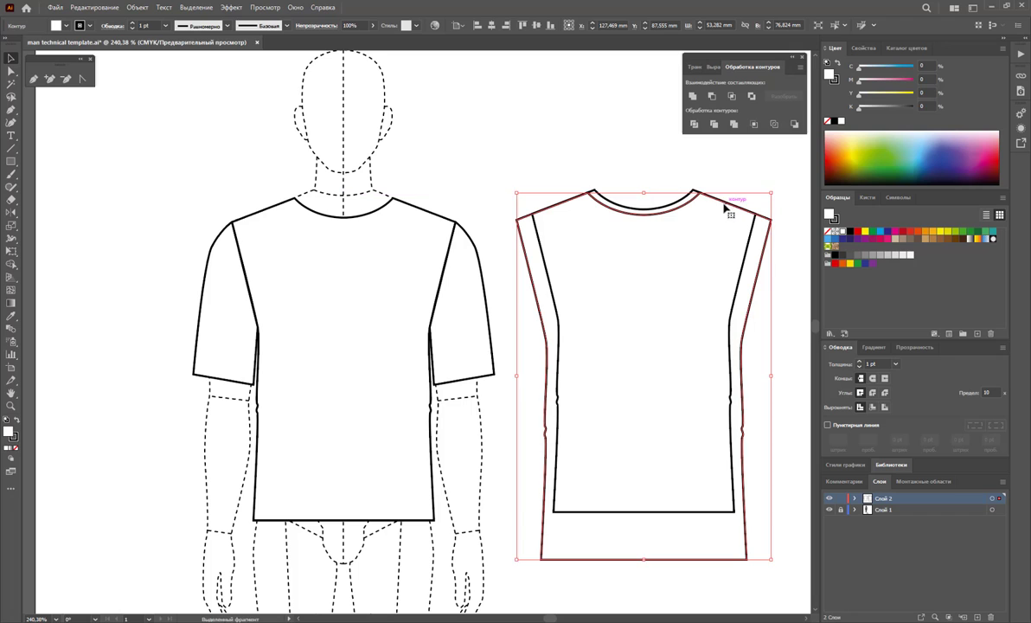
Step: Ungroup the back shirt's two outlines
{"action": "left_click", "coordinate": [650, 199]}
{"action": "left_click", "coordinate": [633, 196]}
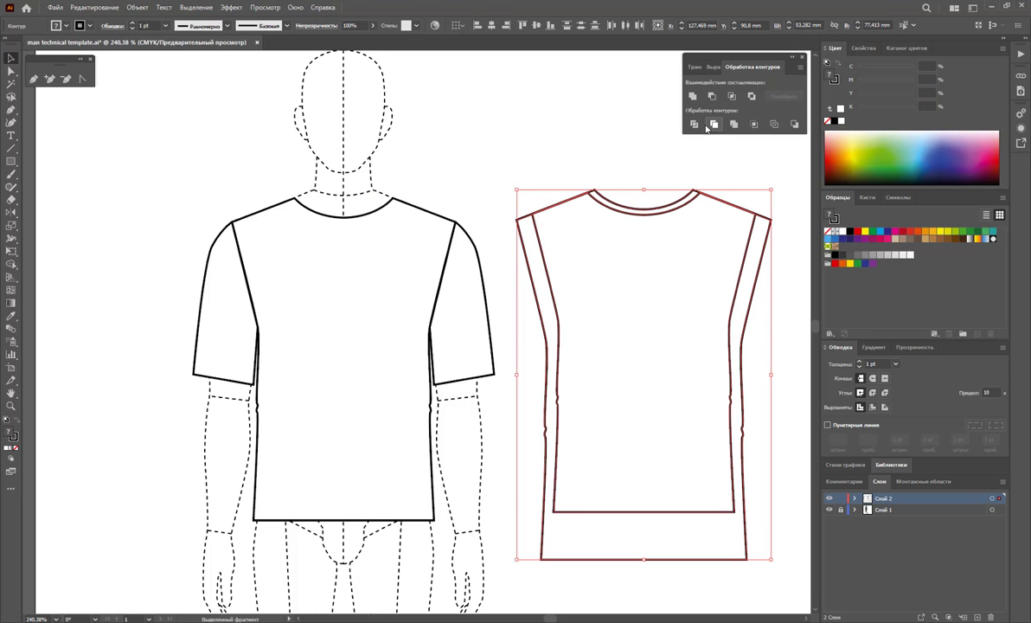
{"action": "right_click", "coordinate": [690, 251]}
{"action": "left_click", "coordinate": [727, 341]}
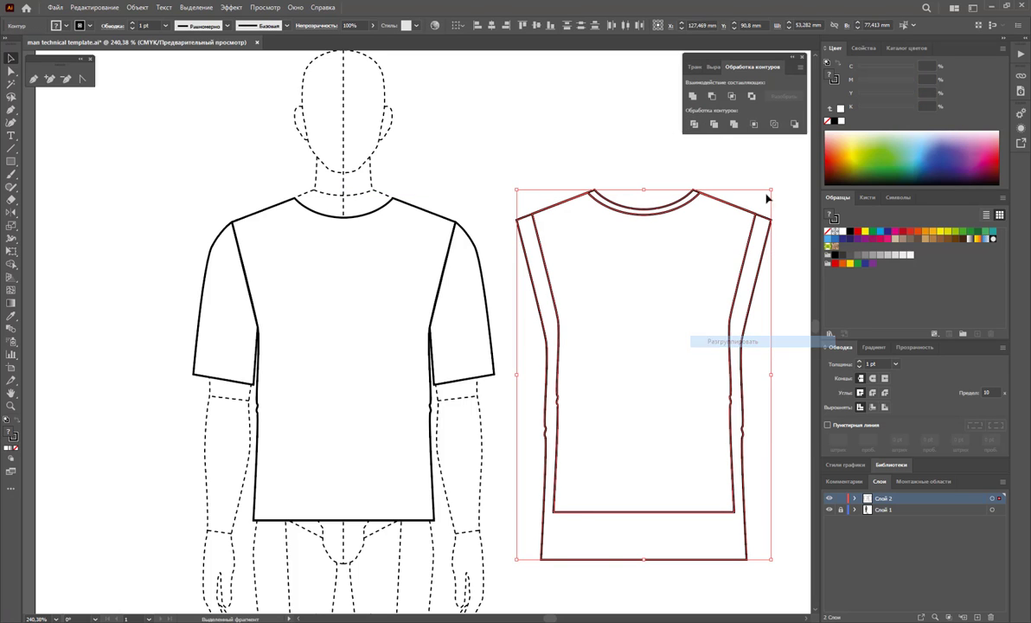
{"action": "left_click_drag", "start_coordinate": [771, 189], "coordinate": [753, 262]}
{"action": "key", "text": "ctrl+z"}
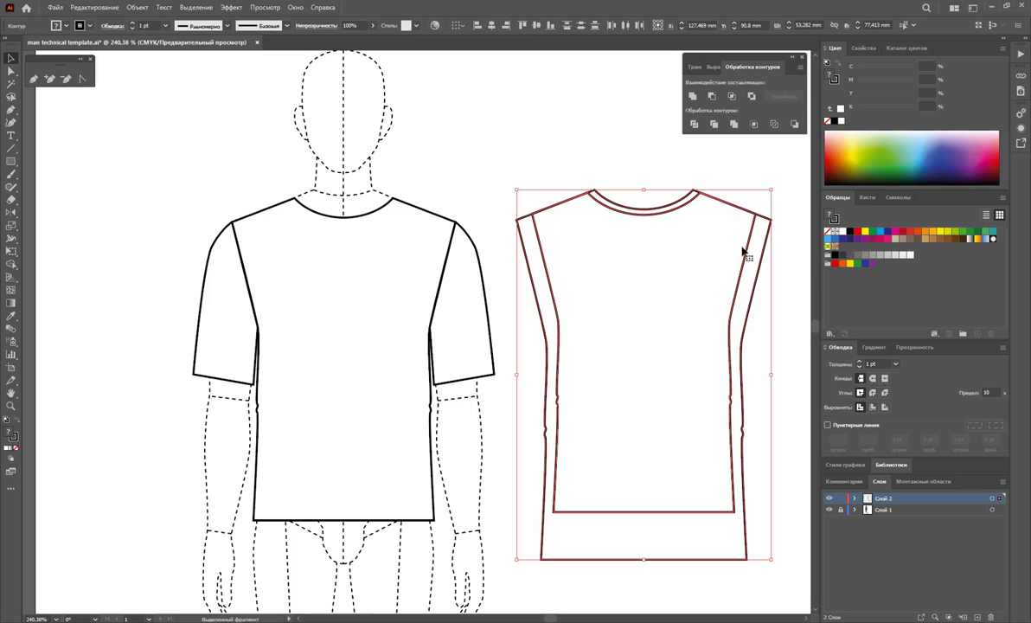
{"action": "key", "text": "Delete"}
{"action": "key", "text": "ctrl+z"}
{"action": "right_click", "coordinate": [671, 226]}
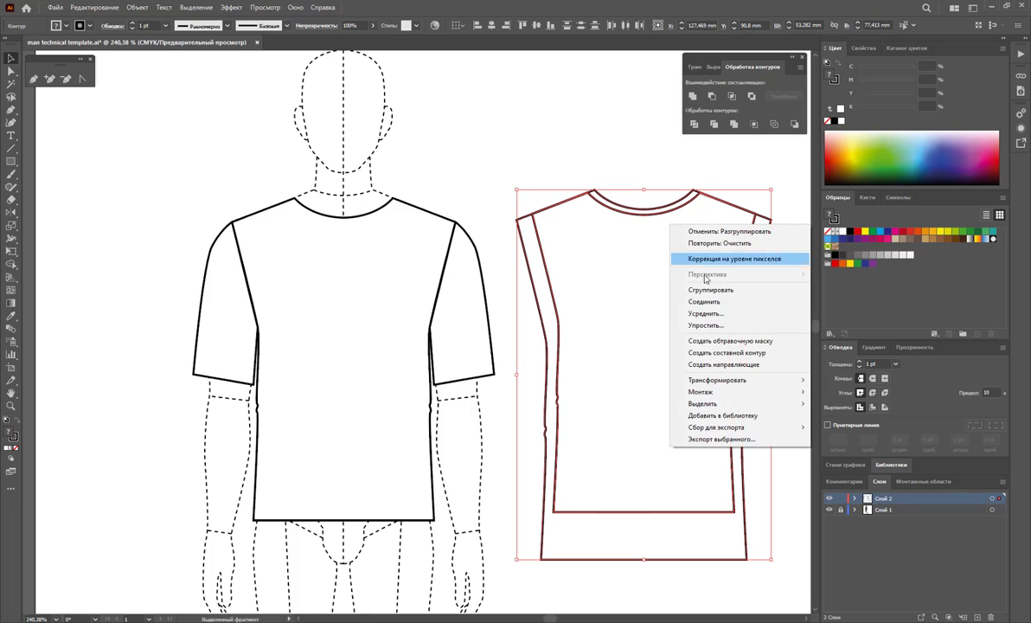
{"action": "left_click", "coordinate": [679, 178]}
Step: Slightly enlarge the outer shirt outline and nudge it down
{"action": "left_click_drag", "start_coordinate": [682, 213], "coordinate": [691, 251]}
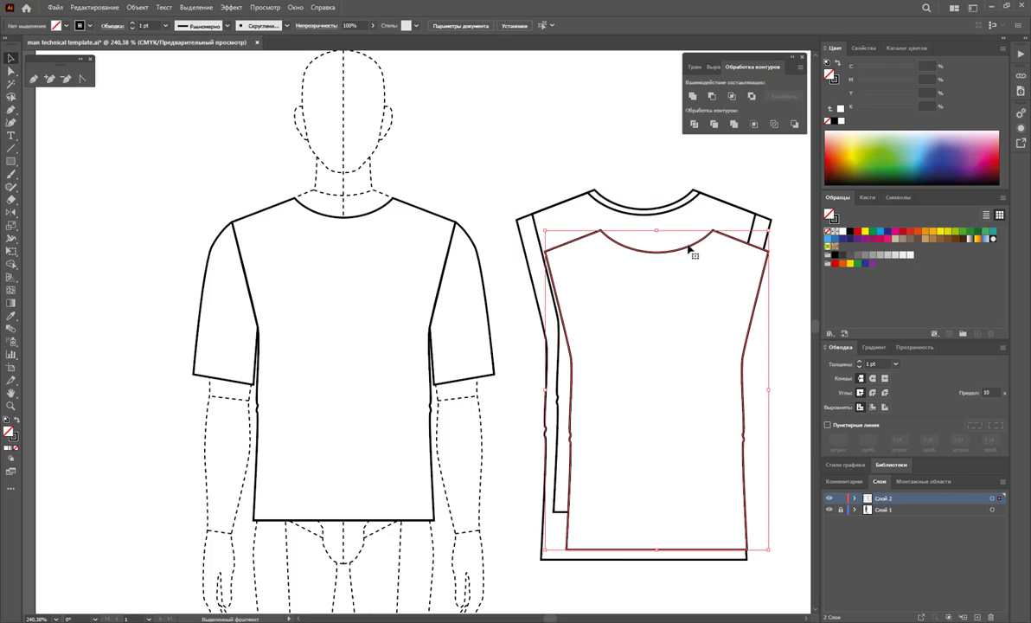
{"action": "left_click", "coordinate": [719, 203]}
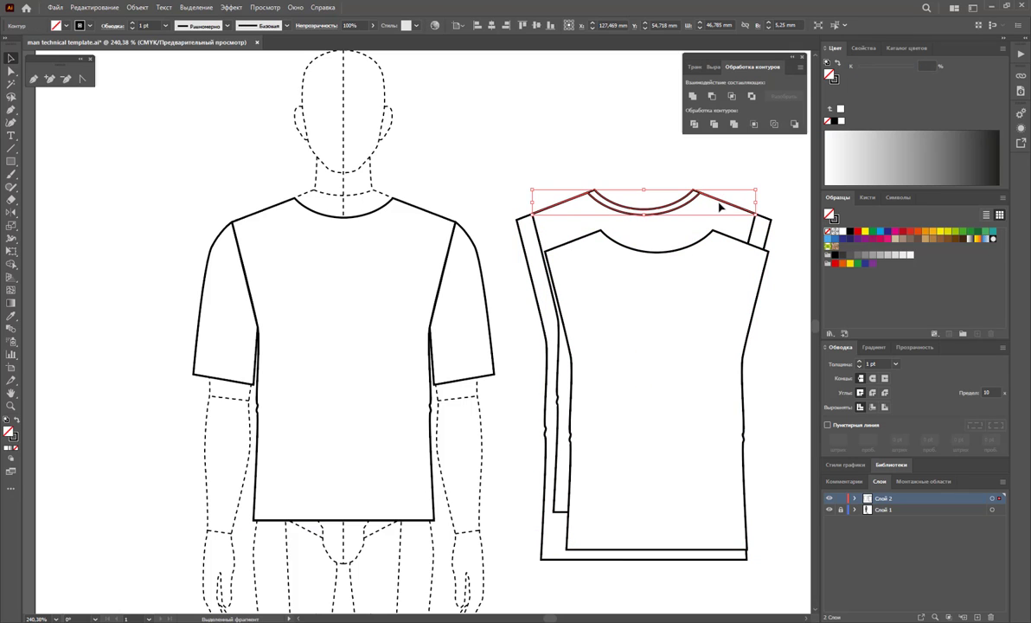
{"action": "key", "text": "ctrl+z"}
{"action": "key", "text": "ctrl+a"}
{"action": "key", "text": "ctrl+shift+a"}
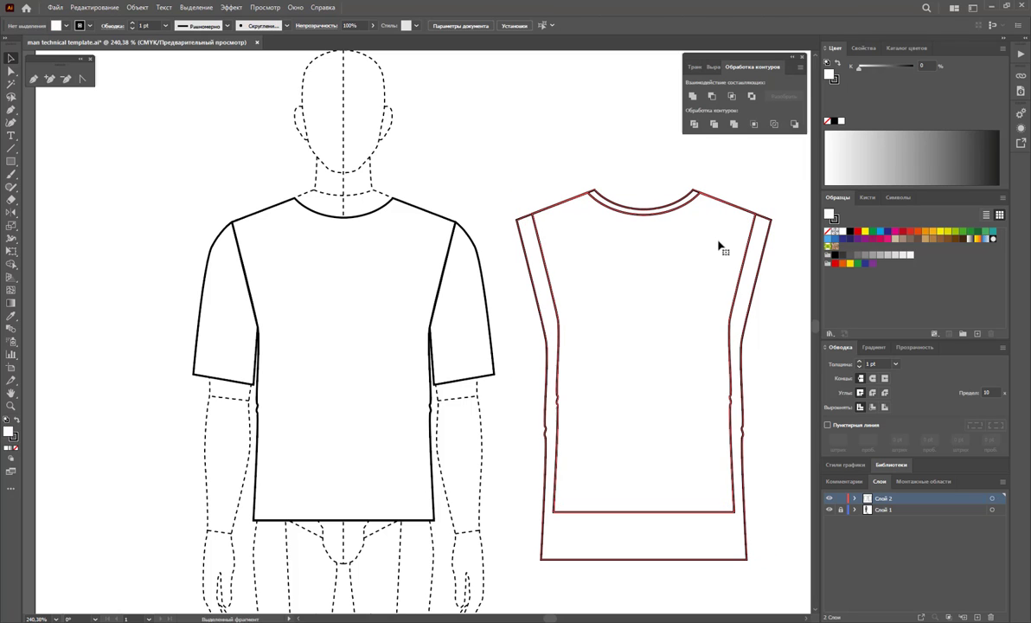
{"action": "left_click", "coordinate": [720, 243]}
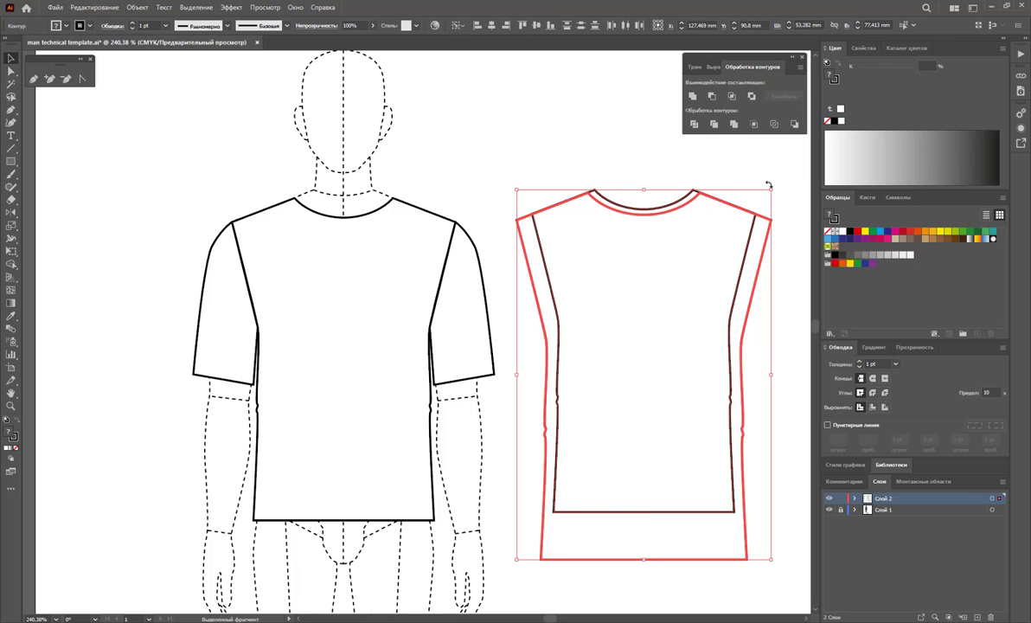
{"action": "left_click", "coordinate": [783, 288]}
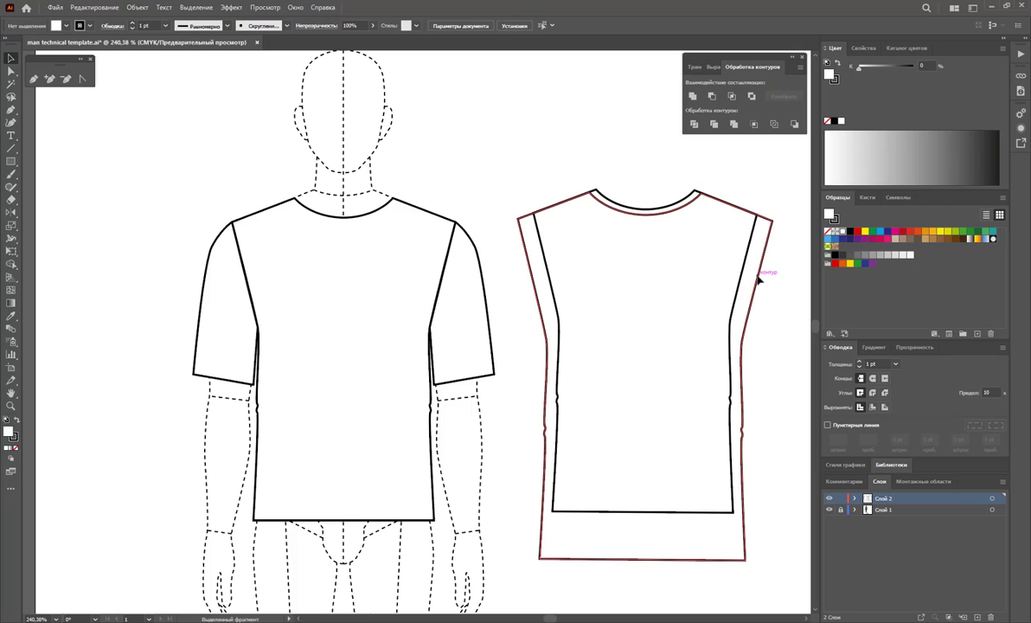
{"action": "left_click", "coordinate": [760, 279]}
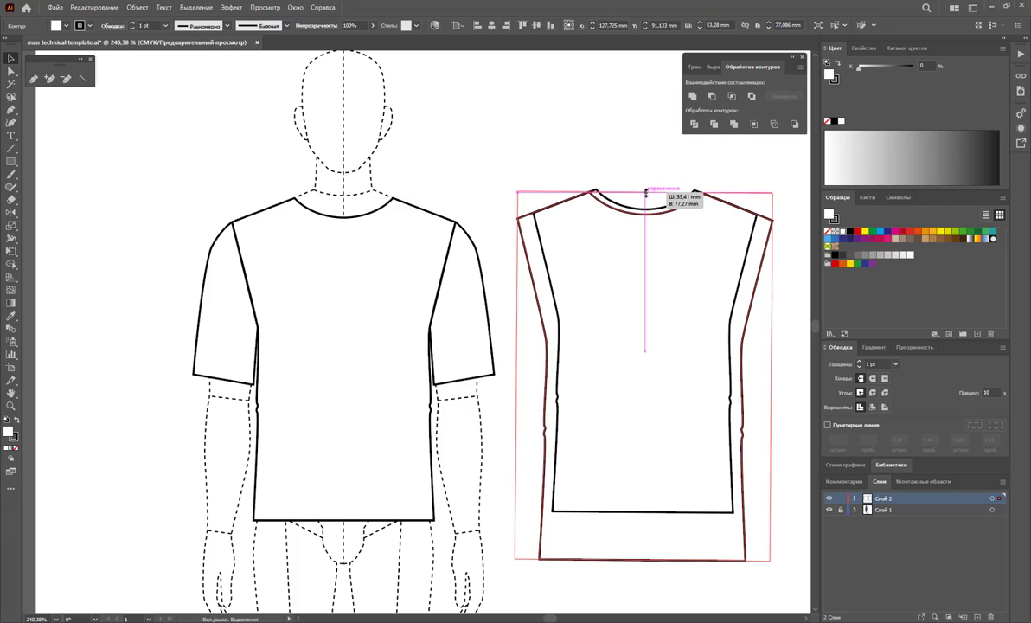
{"action": "left_click_drag", "start_coordinate": [646, 194], "coordinate": [649, 190]}
{"action": "key", "text": "Down"}
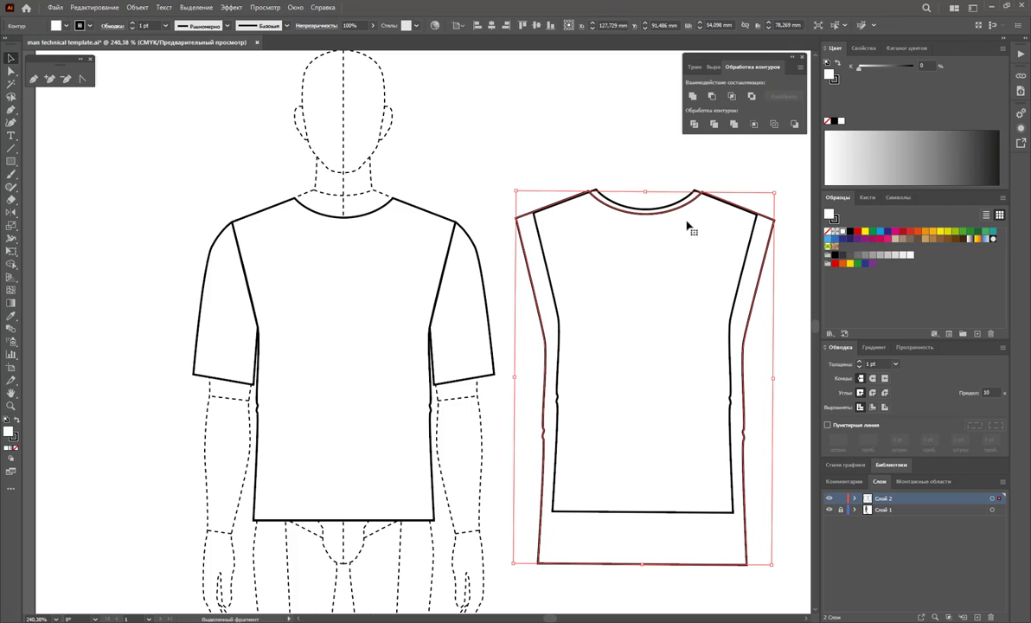
{"action": "left_click", "coordinate": [699, 169]}
Step: Divide the overlapping outlines, keep only the neckline band, and move it onto the front collar
{"action": "left_click_drag", "start_coordinate": [749, 168], "coordinate": [690, 195]}
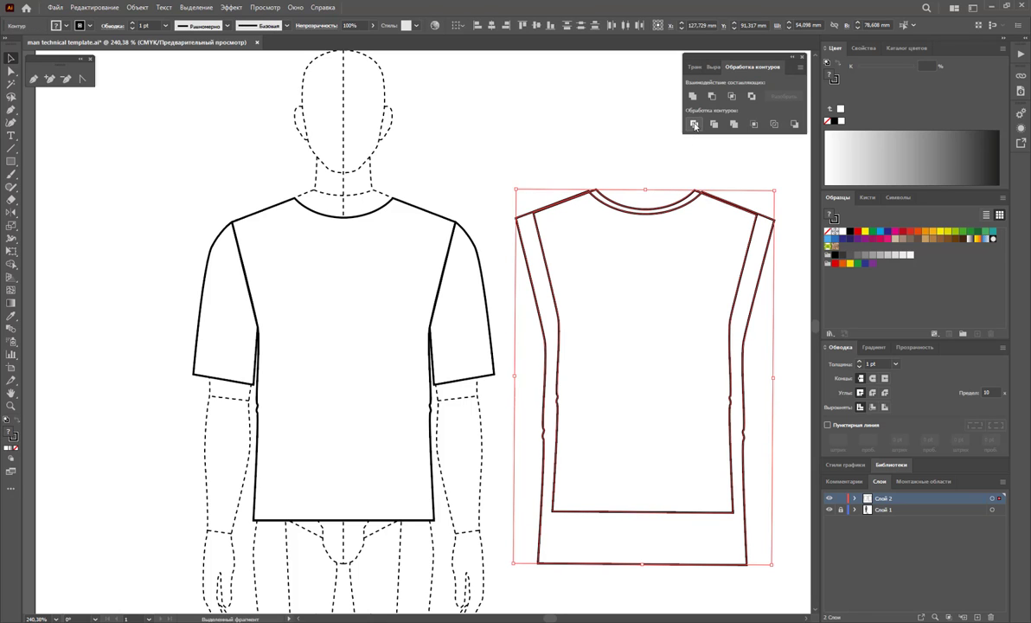
{"action": "key", "text": "ctrl+g"}
{"action": "right_click", "coordinate": [661, 226]}
{"action": "left_click", "coordinate": [706, 311]}
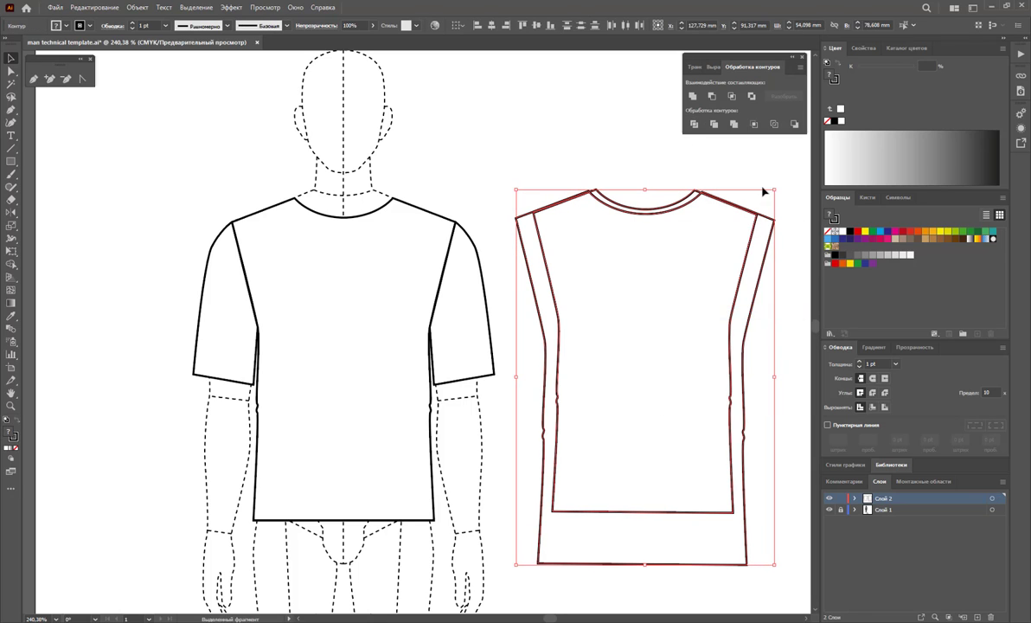
{"action": "key", "text": "Delete"}
{"action": "mouse_move", "coordinate": [652, 213]}
{"action": "left_mouse_down"}
{"action": "mouse_move", "coordinate": [347, 241]}
{"action": "mouse_move", "coordinate": [348, 228]}
{"action": "left_mouse_up"}
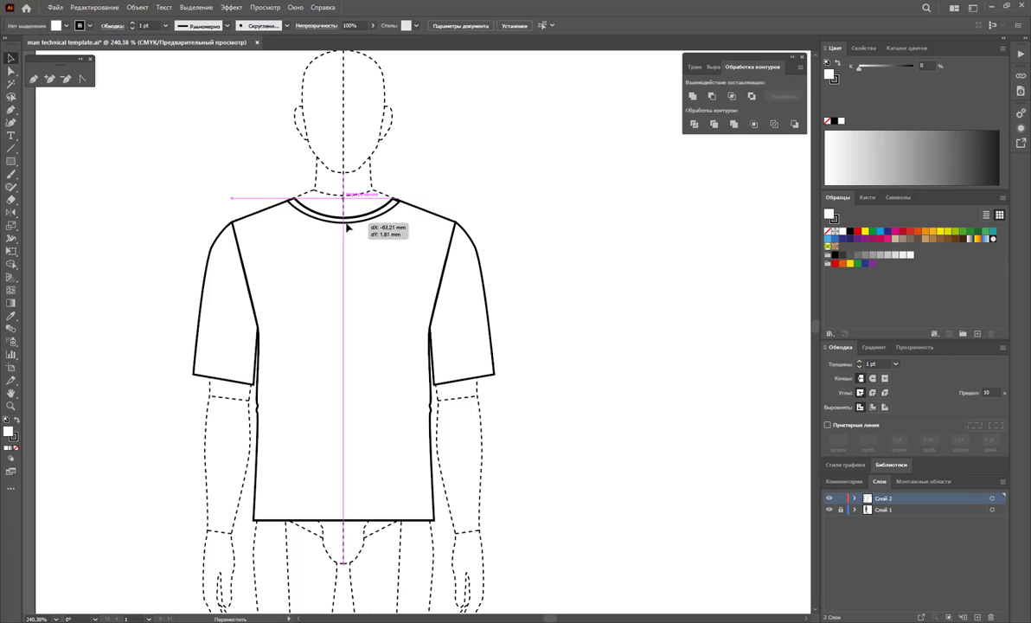
Step: Adjust the neckband's end anchors so the double line sits snugly along the T-shirt neckline
{"action": "left_click", "coordinate": [607, 191]}
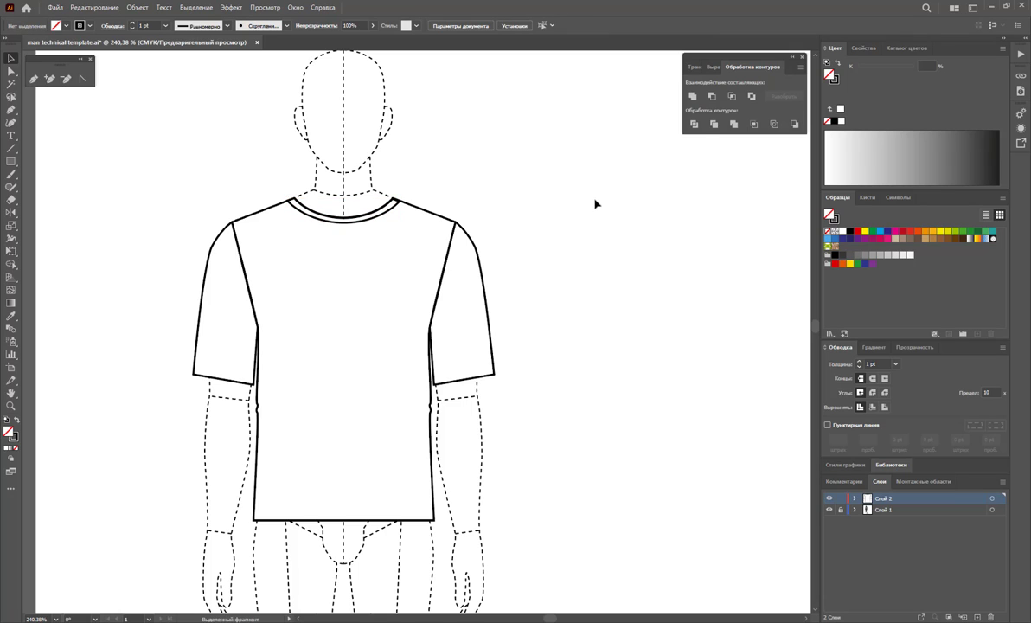
{"action": "left_click", "coordinate": [11, 72]}
{"action": "left_click", "coordinate": [291, 223]}
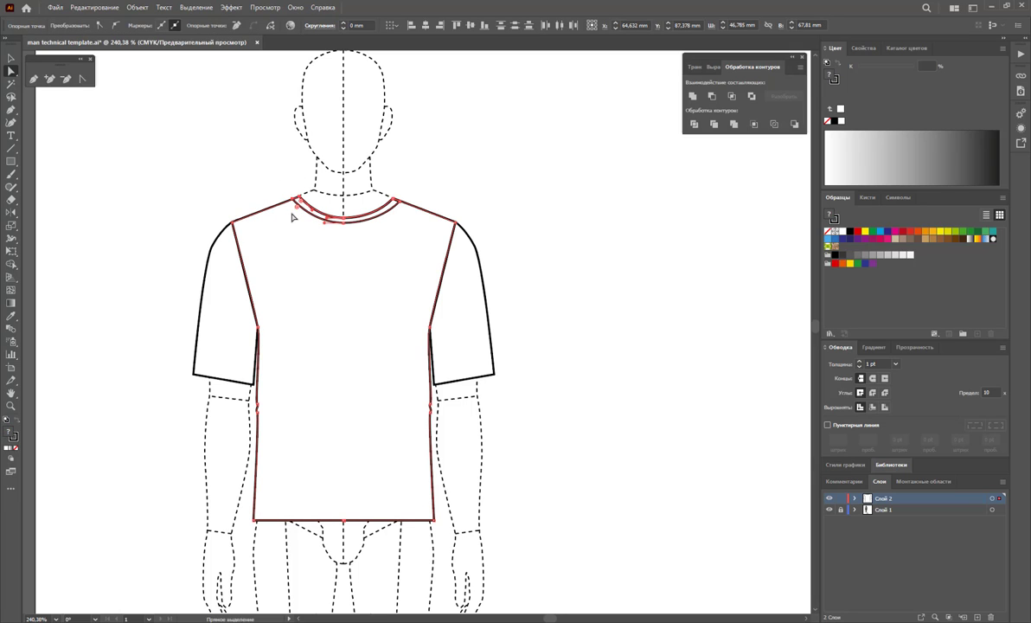
{"action": "key", "text": "Up"}
{"action": "left_click", "coordinate": [389, 205]}
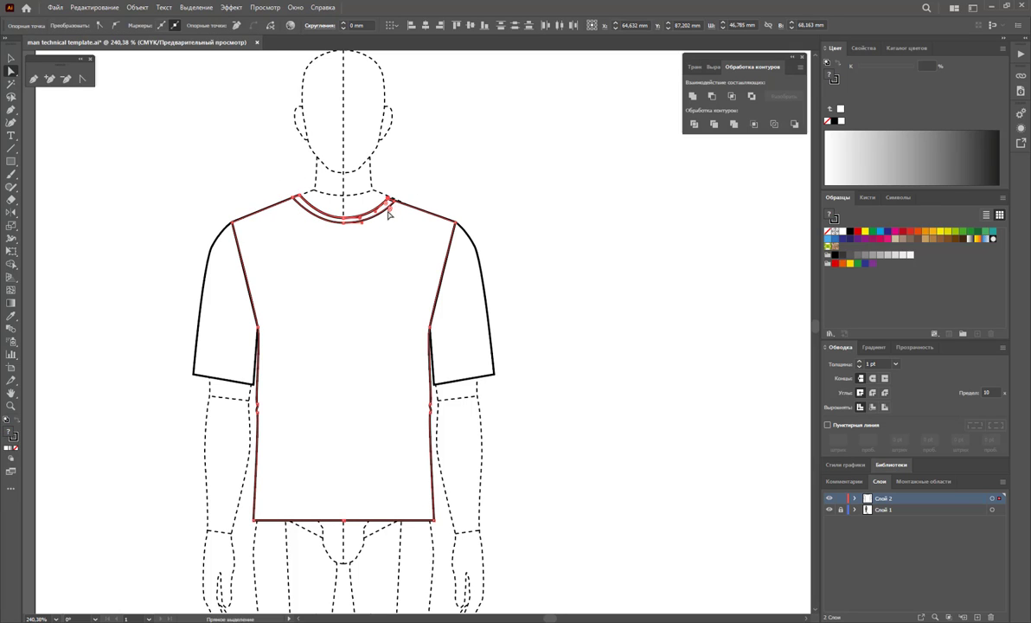
{"action": "left_click", "coordinate": [451, 190]}
{"action": "left_click", "coordinate": [334, 237]}
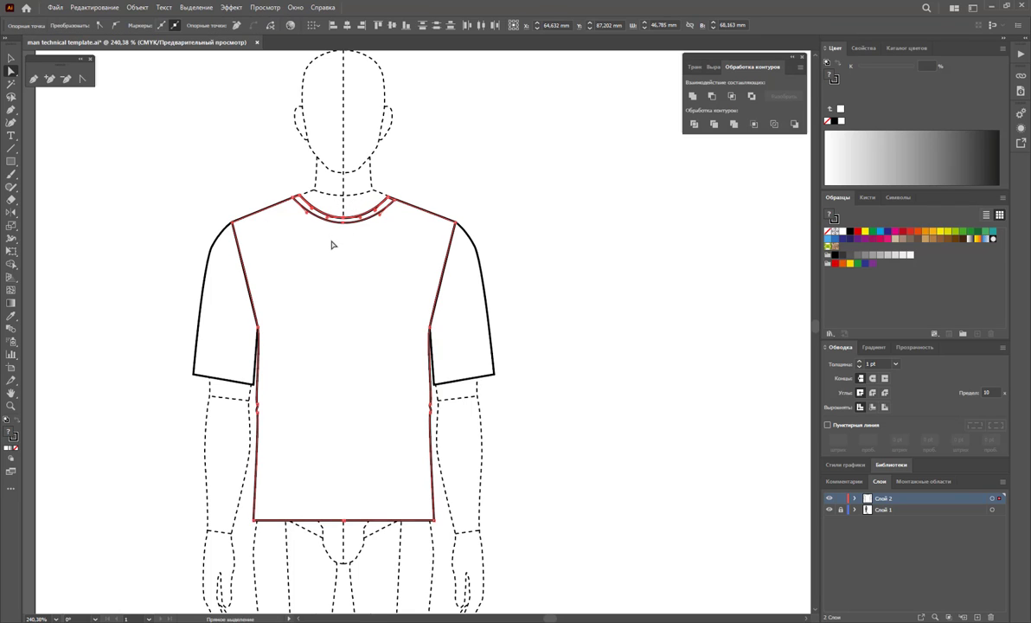
{"action": "left_click", "coordinate": [462, 195]}
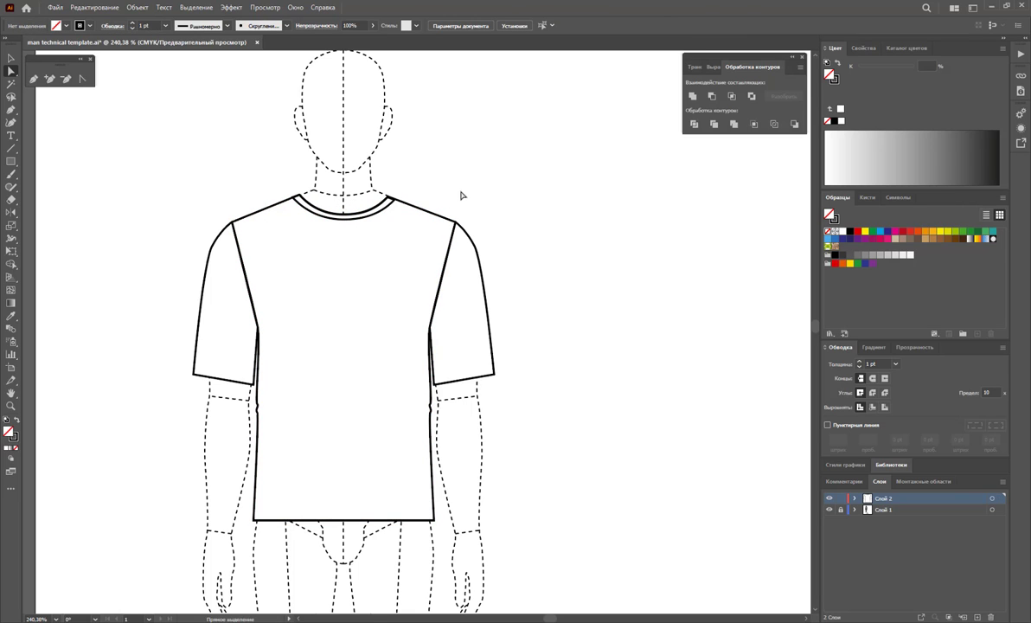
Step: Zoom to the neckline and draw a closed collar shape with a straight top and curved bottom
{"action": "left_click", "coordinate": [10, 407]}
{"action": "left_click_drag", "start_coordinate": [322, 238], "coordinate": [548, 326]}
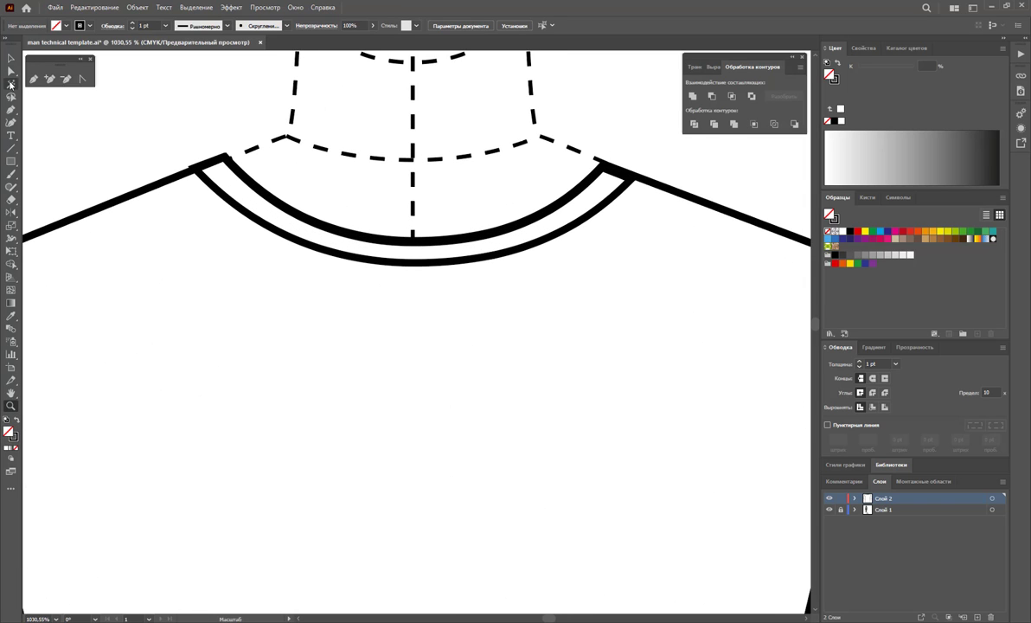
{"action": "left_click", "coordinate": [10, 109]}
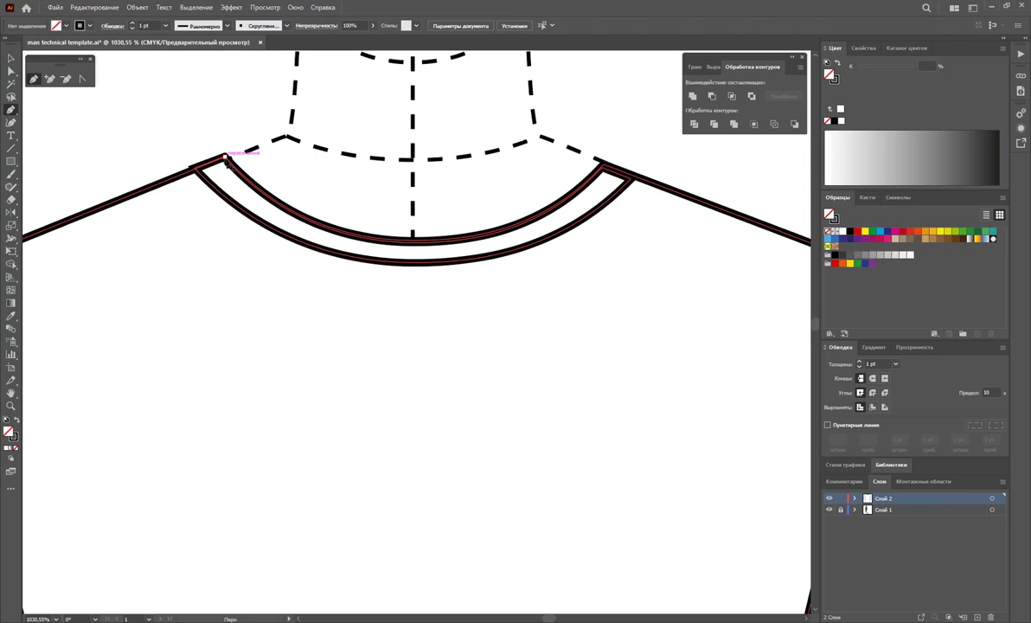
{"action": "left_click", "coordinate": [224, 158]}
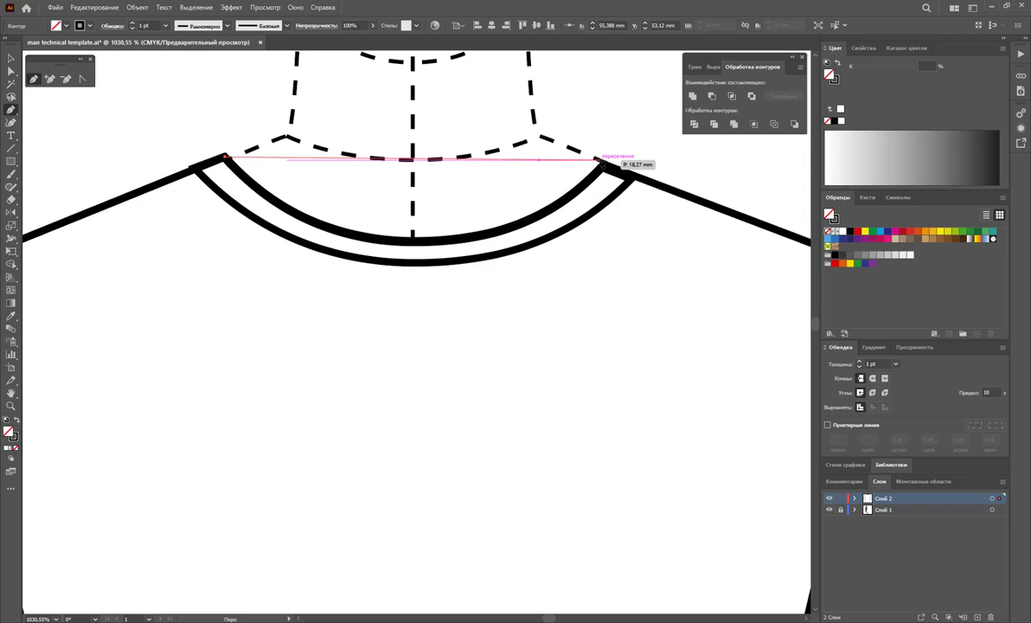
{"action": "left_click", "coordinate": [598, 159]}
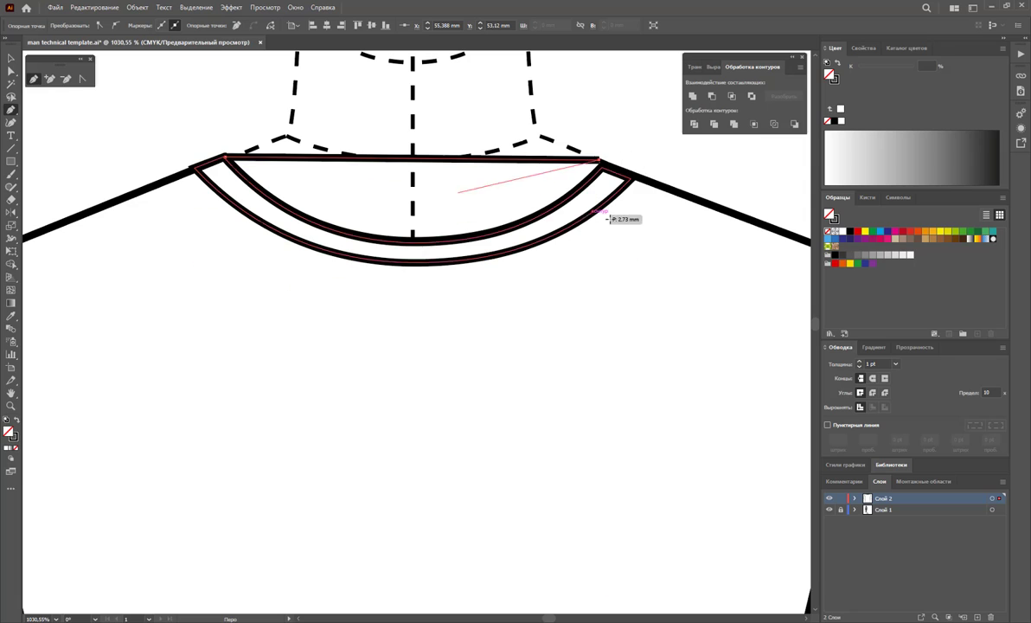
{"action": "left_click_drag", "start_coordinate": [414, 241], "coordinate": [255, 235]}
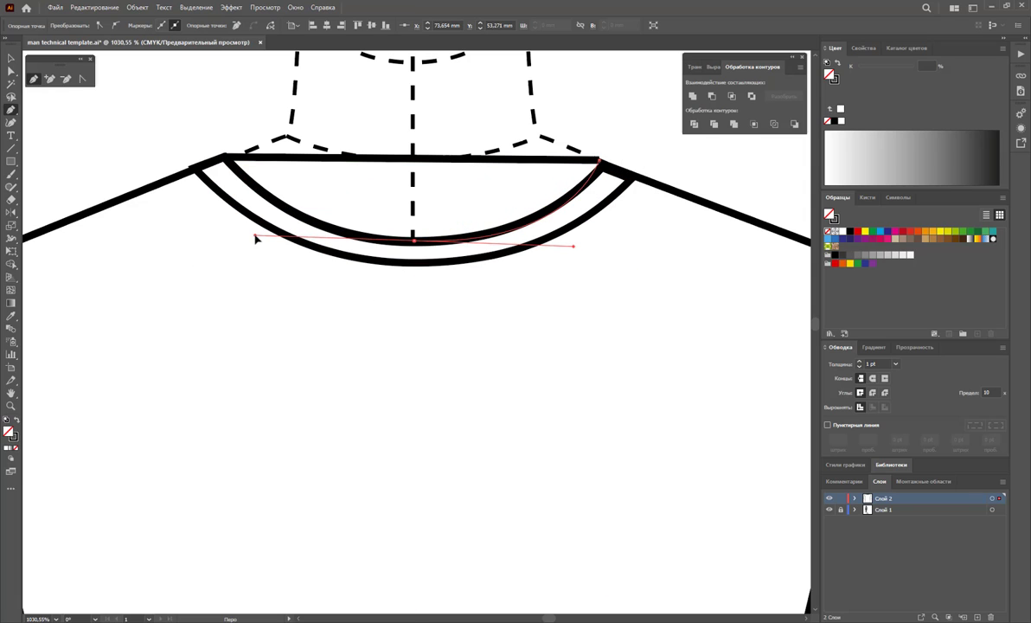
{"action": "left_click", "coordinate": [225, 158]}
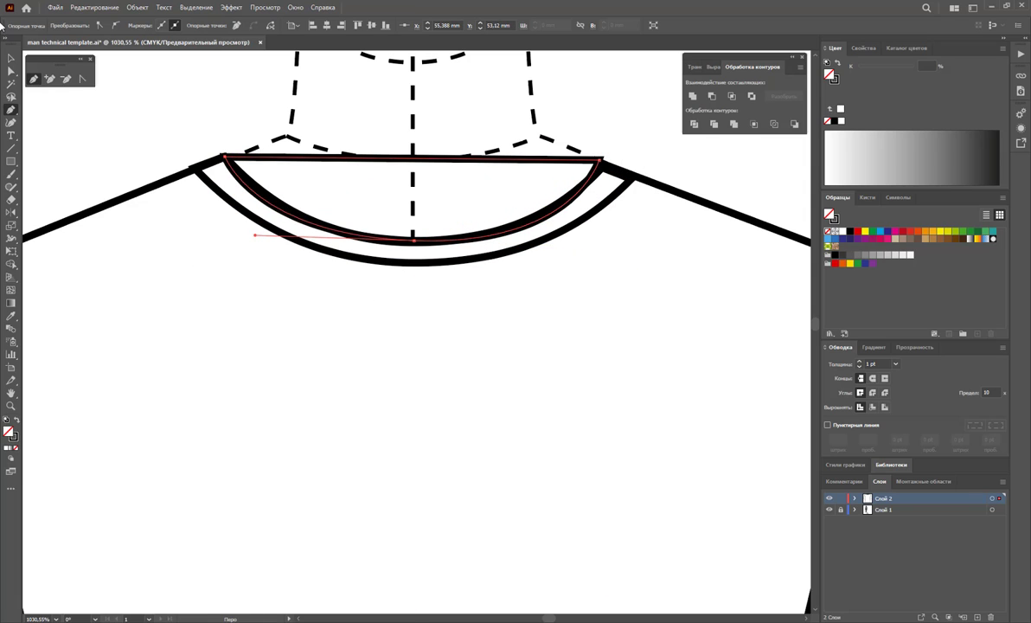
Step: Reshape the collar's right end to meet the shoulder and send it backward behind the centre line
{"action": "left_click", "coordinate": [12, 73]}
{"action": "left_click", "coordinate": [604, 165]}
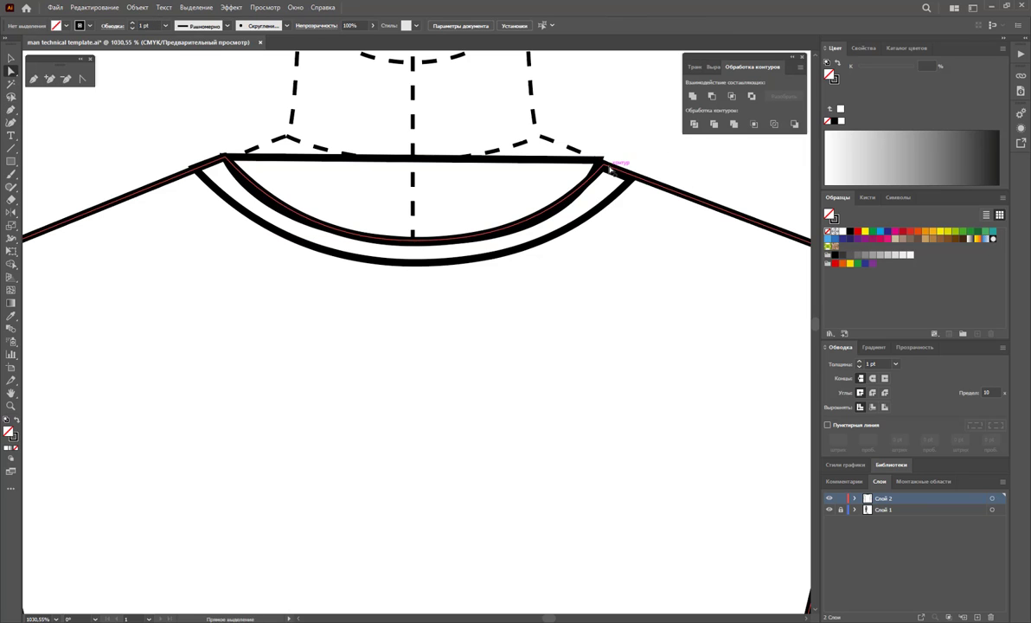
{"action": "left_click", "coordinate": [604, 164]}
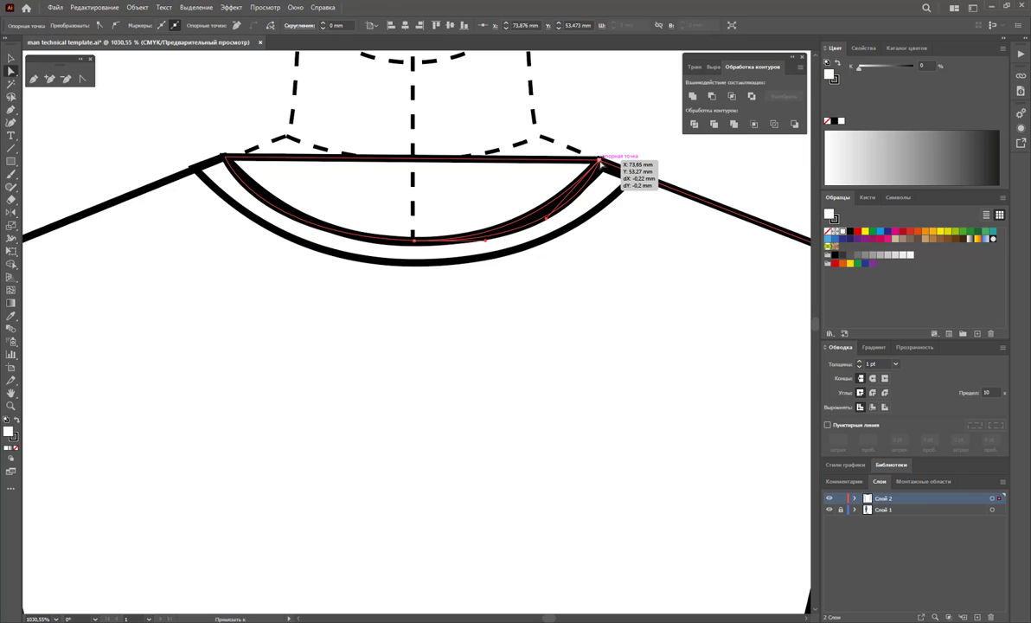
{"action": "left_click", "coordinate": [604, 167]}
{"action": "left_click_drag", "start_coordinate": [605, 167], "coordinate": [631, 172]}
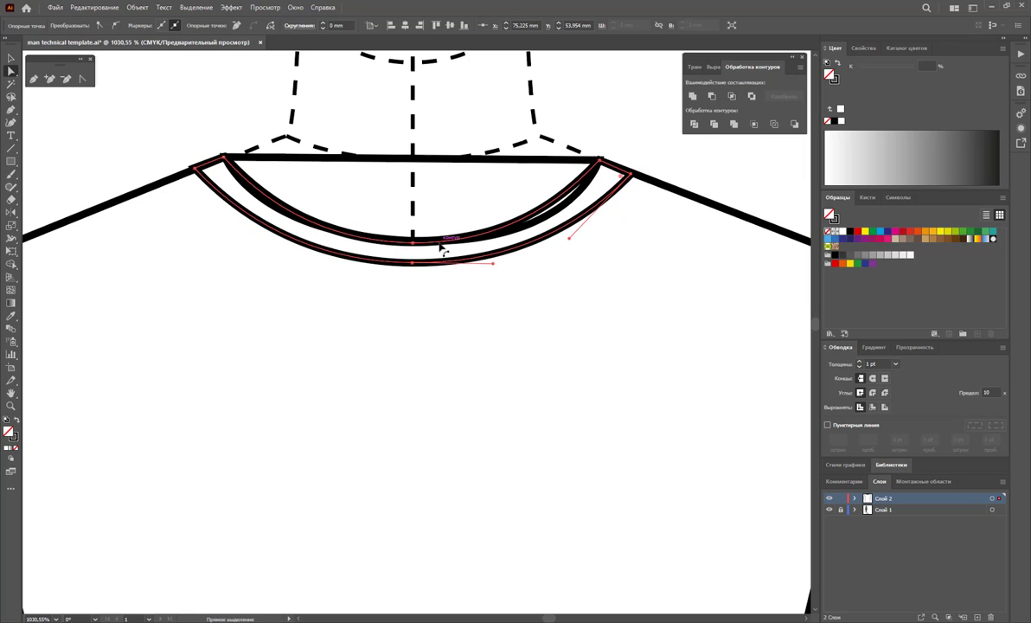
{"action": "left_click", "coordinate": [593, 164]}
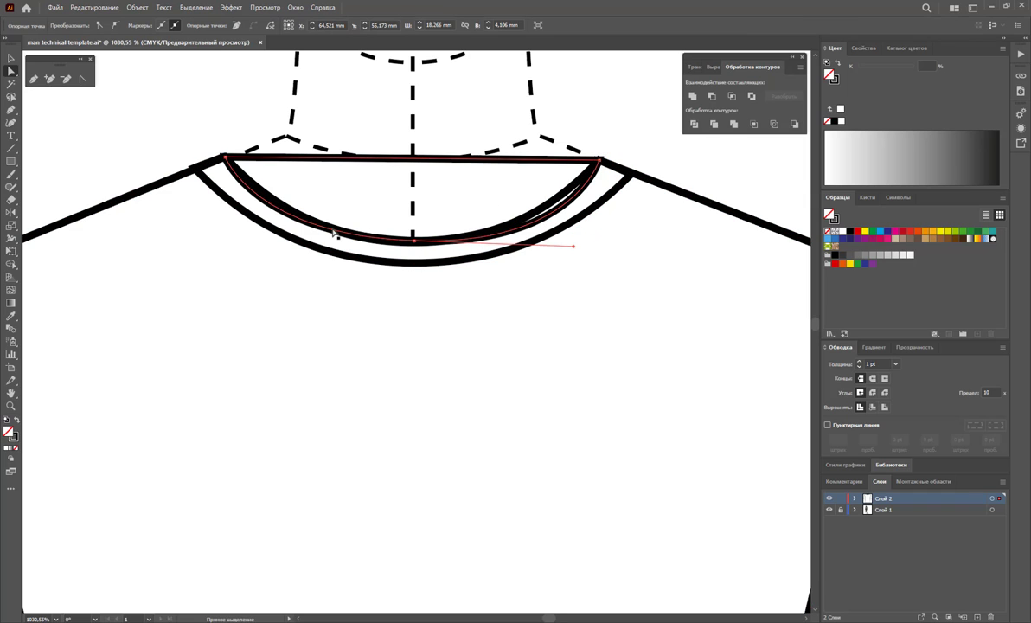
{"action": "left_click", "coordinate": [13, 62]}
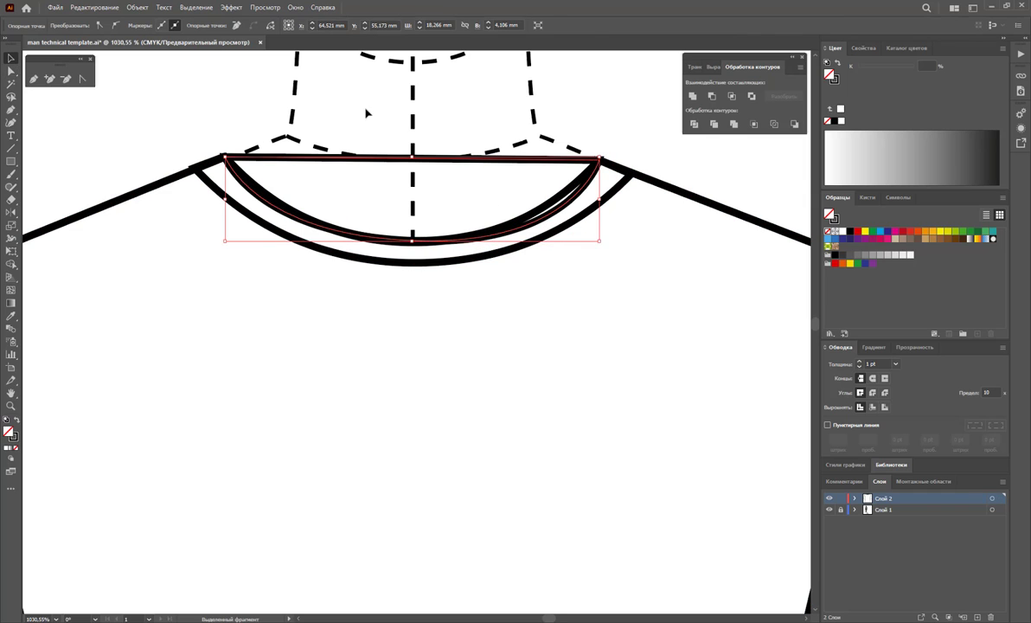
{"action": "right_click", "coordinate": [408, 176]}
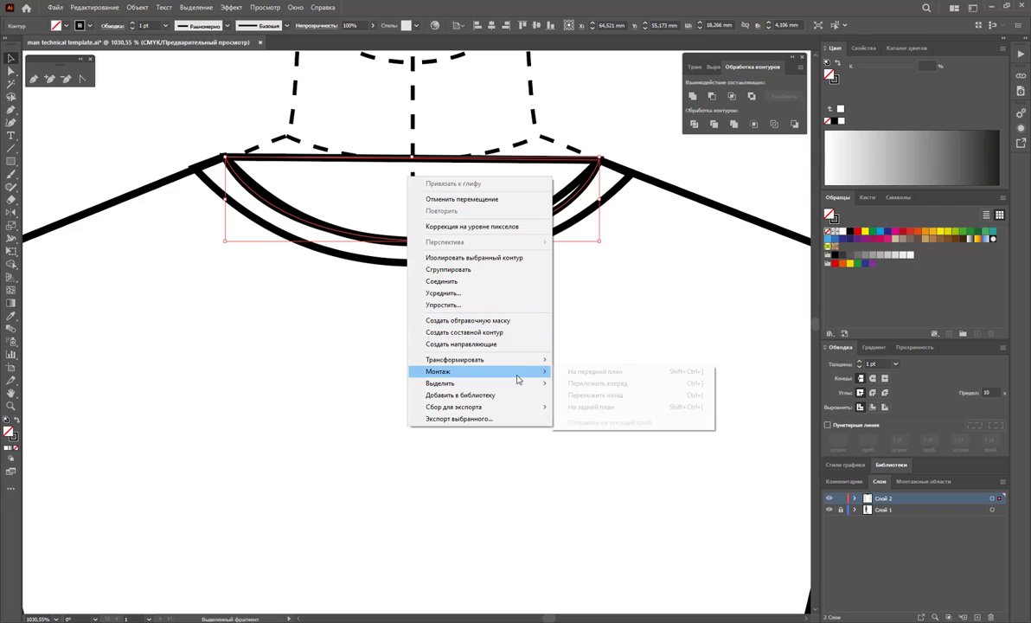
{"action": "left_click", "coordinate": [610, 398]}
Step: Deselect and abandon a first attempt at a line inside the neckline
{"action": "left_click", "coordinate": [346, 194]}
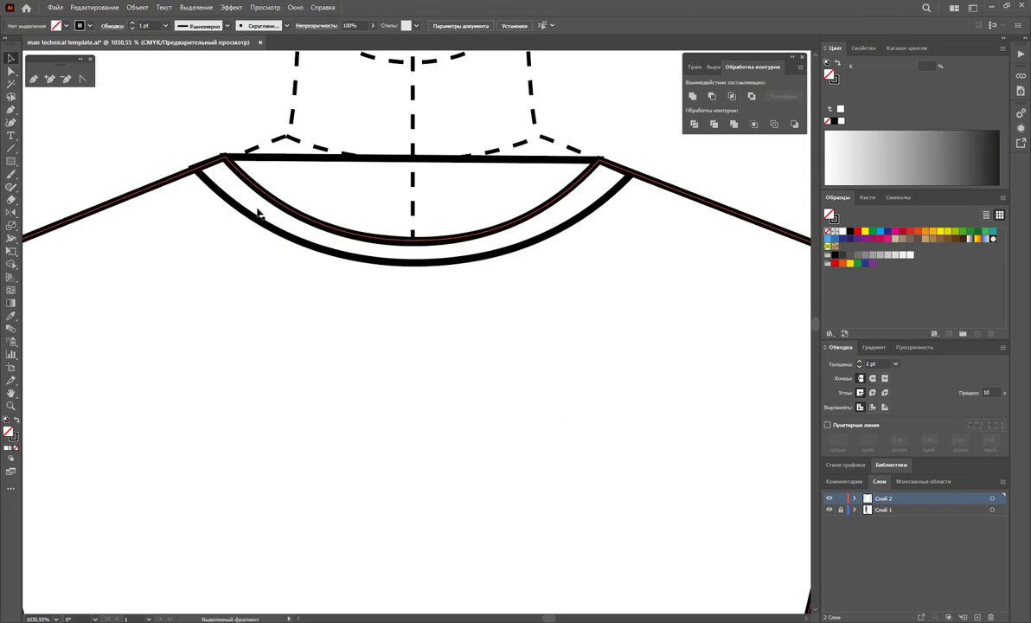
{"action": "left_click", "coordinate": [35, 80]}
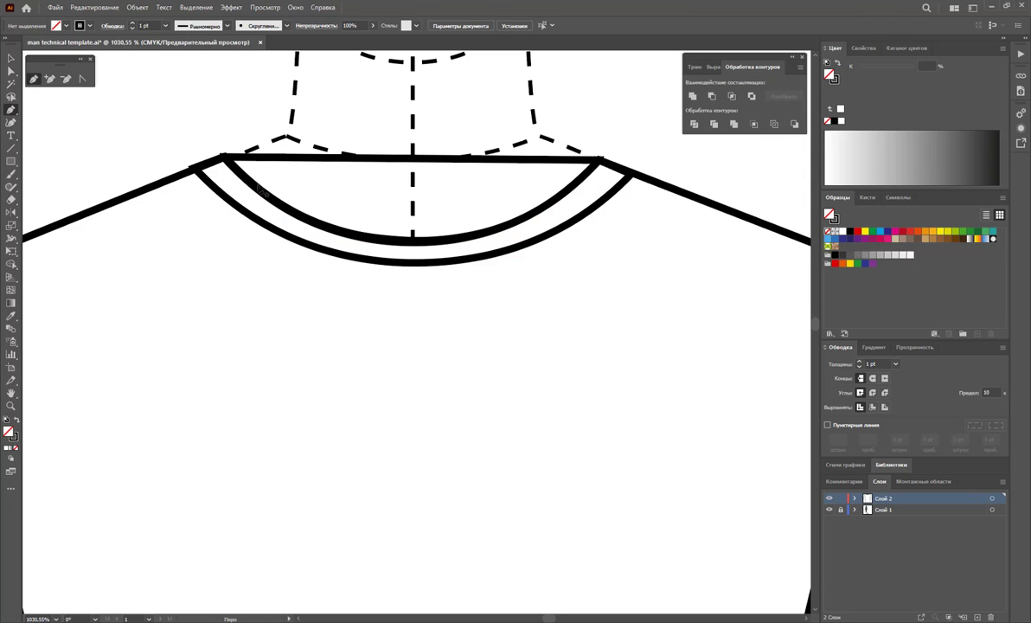
{"action": "left_click", "coordinate": [239, 173]}
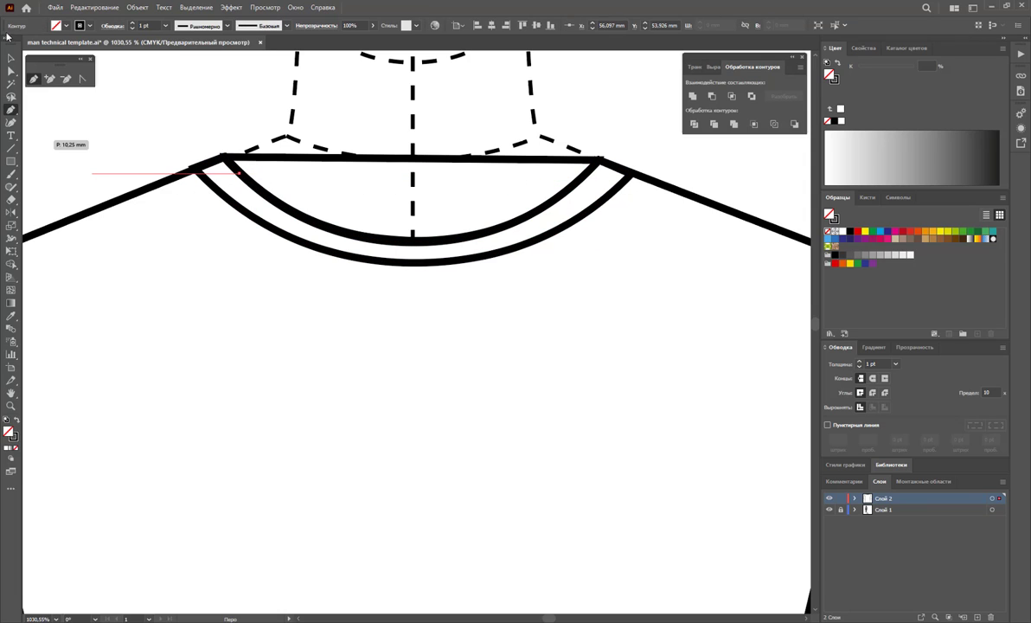
{"action": "left_click", "coordinate": [11, 58]}
{"action": "left_click", "coordinate": [26, 97]}
{"action": "left_click", "coordinate": [34, 79]}
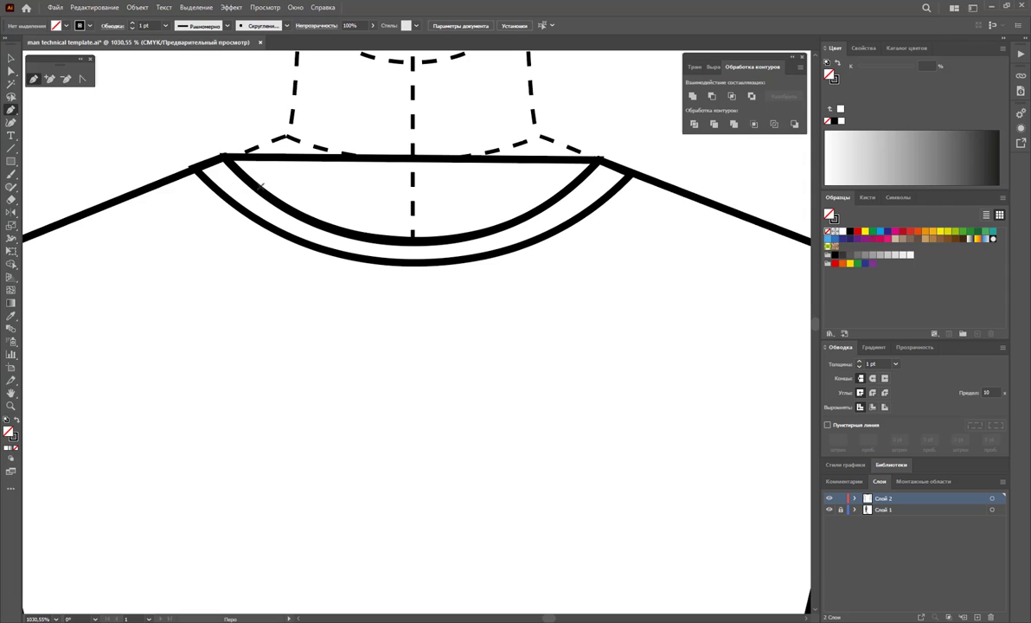
Step: Draw a closed band across the neckline just under the collar's top edge, then deselect
{"action": "left_click", "coordinate": [245, 179]}
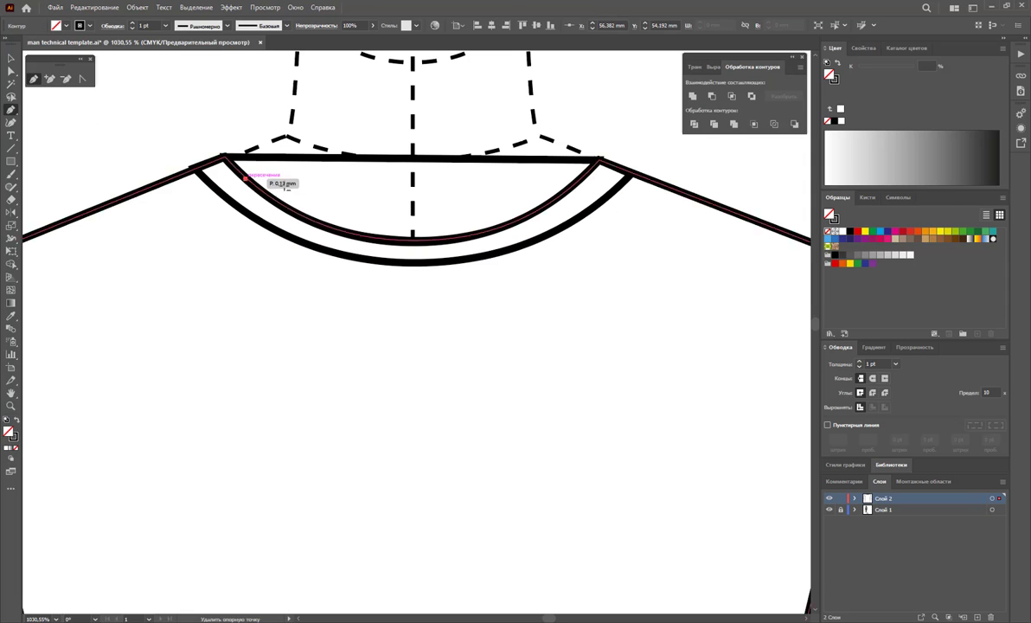
{"action": "left_click", "coordinate": [583, 180]}
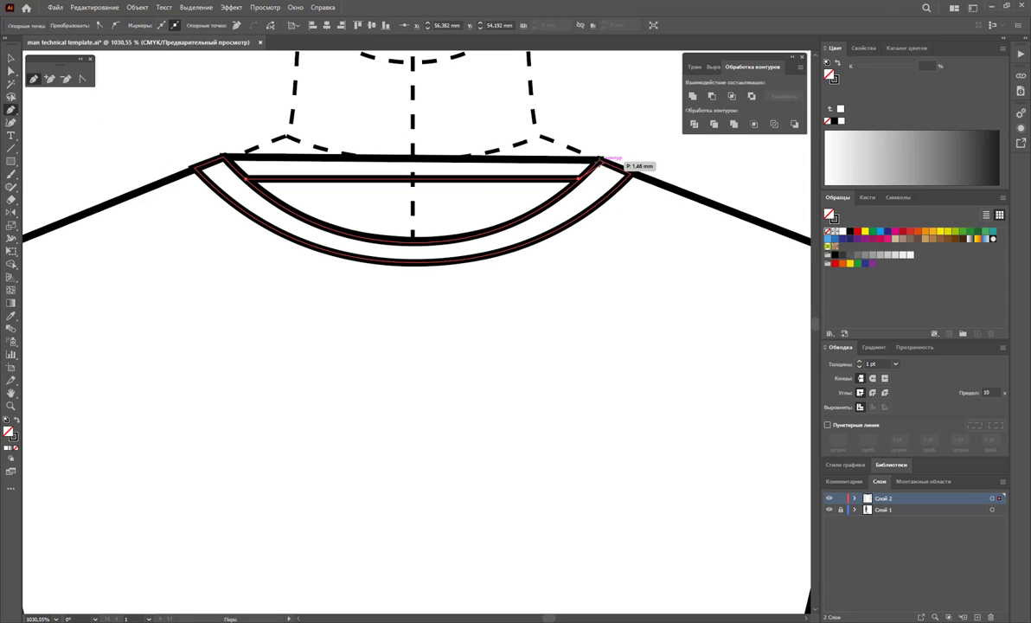
{"action": "left_click", "coordinate": [598, 161]}
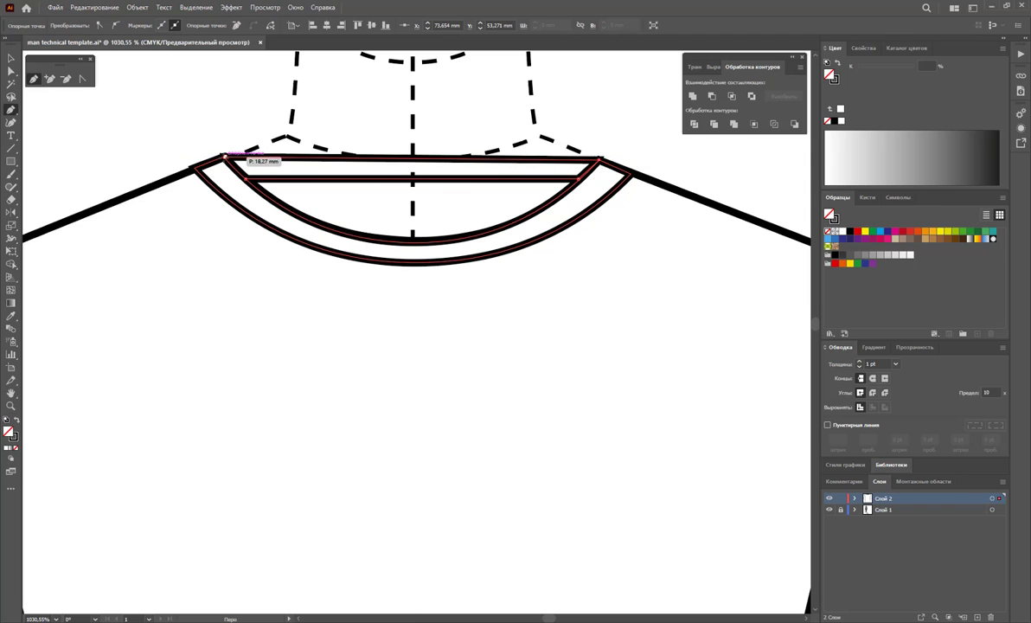
{"action": "left_click", "coordinate": [223, 158]}
{"action": "left_click", "coordinate": [245, 179]}
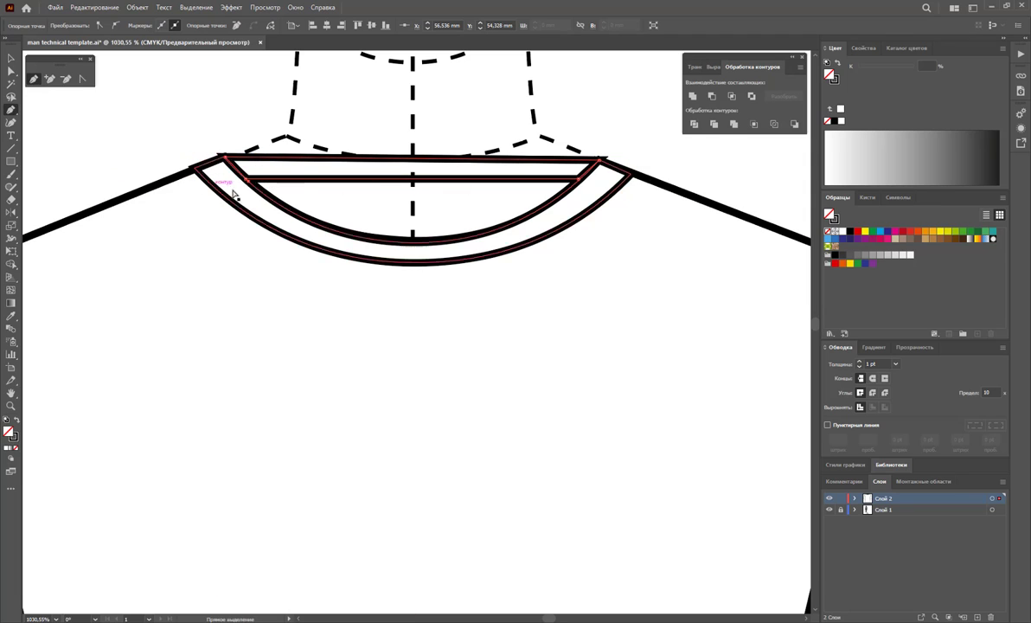
{"action": "left_click", "coordinate": [11, 58]}
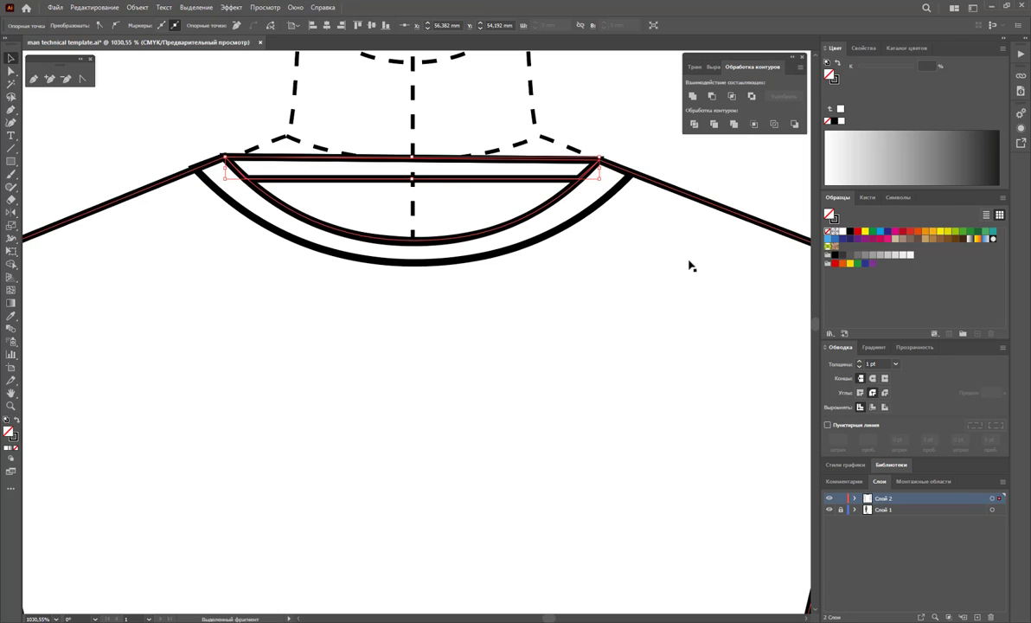
{"action": "left_click", "coordinate": [482, 208]}
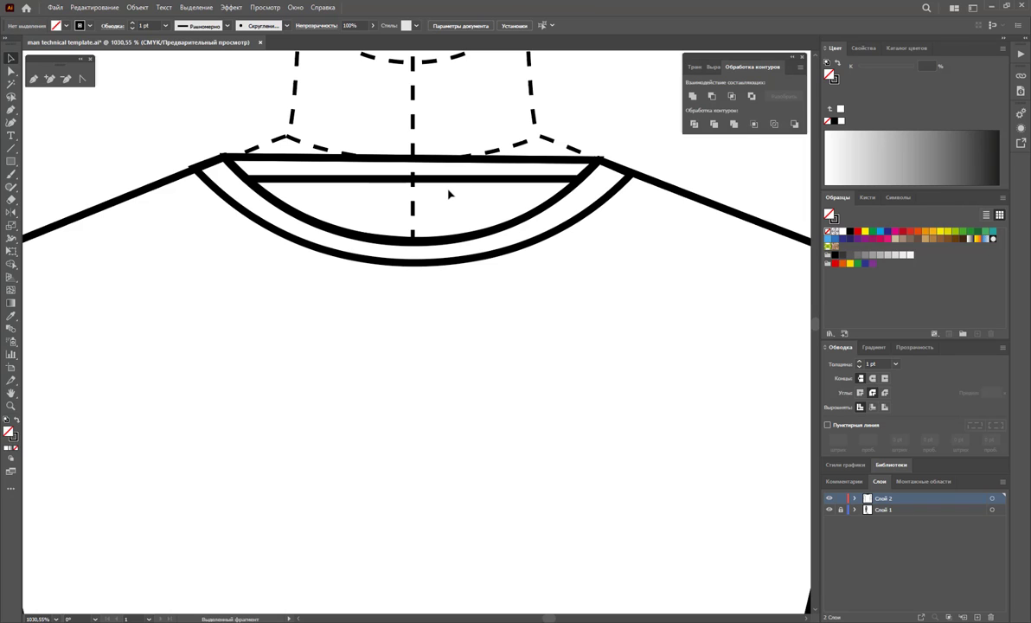
{"action": "left_click", "coordinate": [425, 181]}
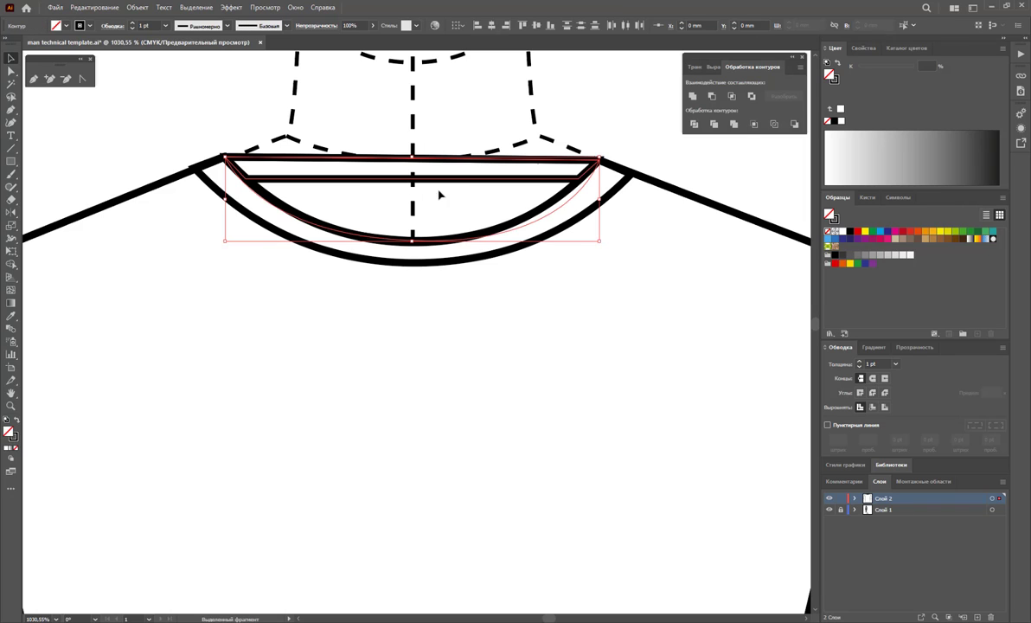
{"action": "left_click", "coordinate": [716, 186]}
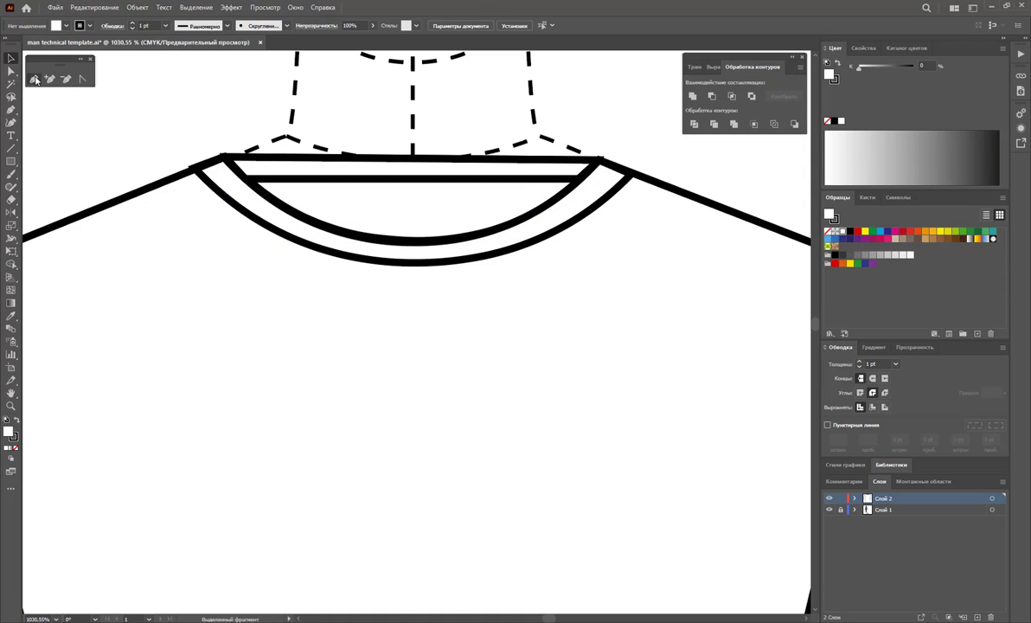
Step: Draw a thin rectangle stripe across the neckline and send it behind the collar shapes
{"action": "left_click", "coordinate": [11, 162]}
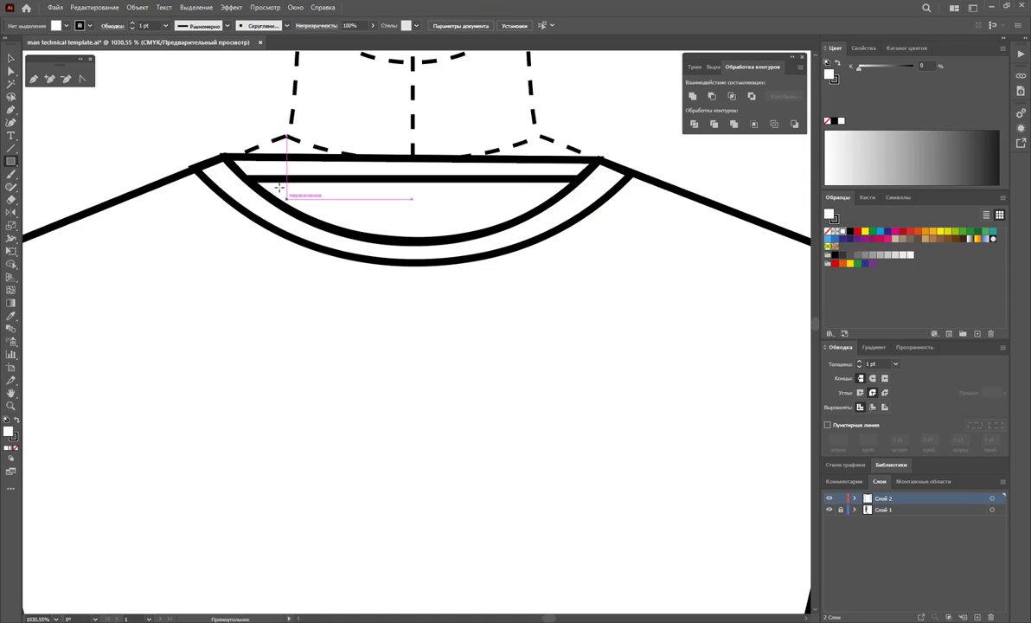
{"action": "left_click_drag", "start_coordinate": [228, 177], "coordinate": [602, 192]}
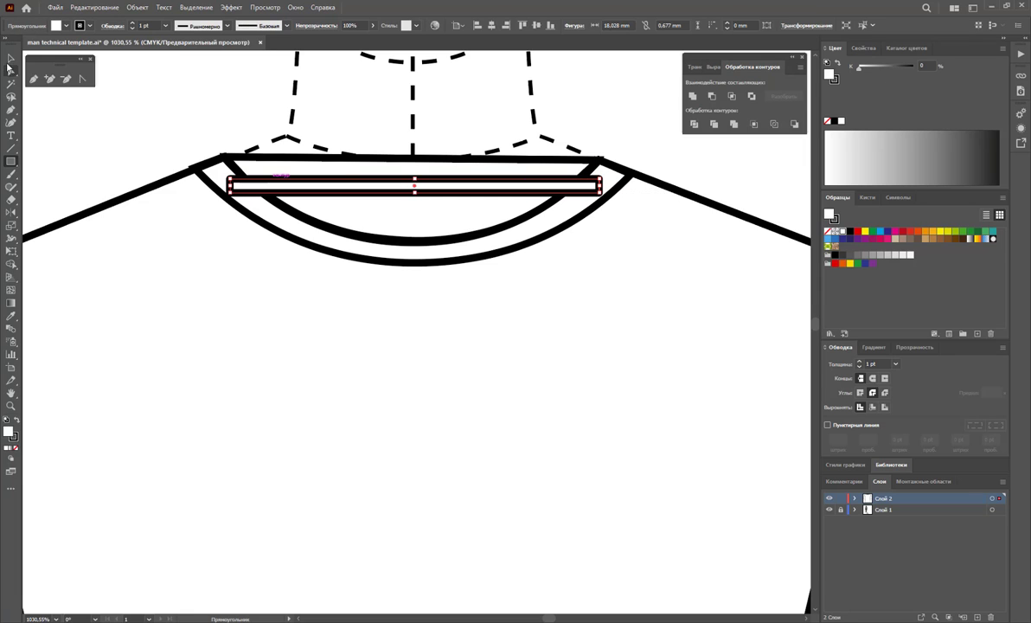
{"action": "left_click", "coordinate": [10, 59]}
{"action": "left_click", "coordinate": [364, 100]}
{"action": "left_click", "coordinate": [449, 203]}
{"action": "right_click", "coordinate": [447, 200]}
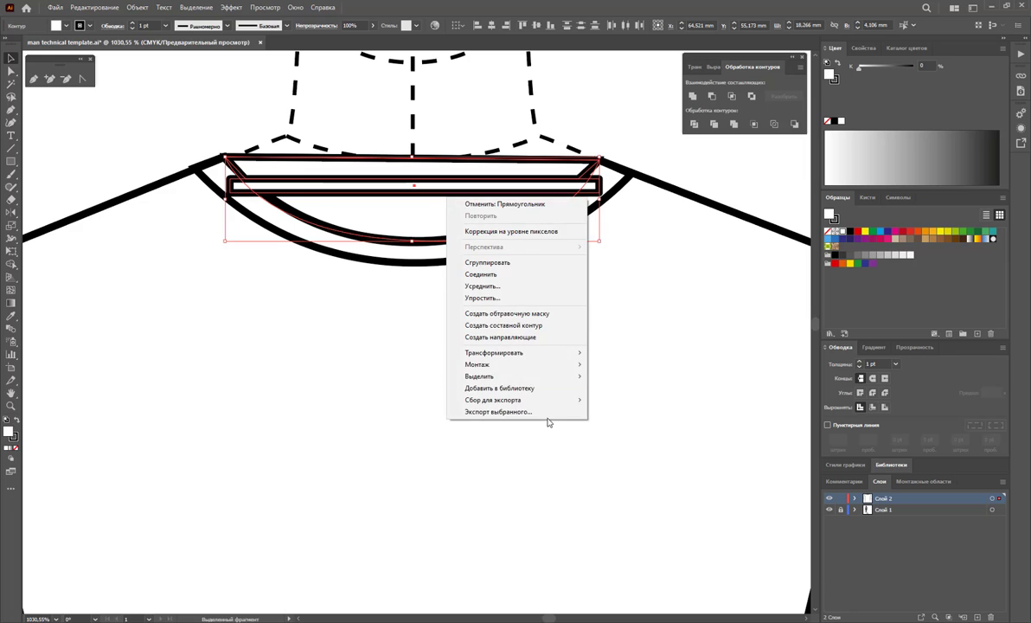
{"action": "left_click", "coordinate": [649, 402]}
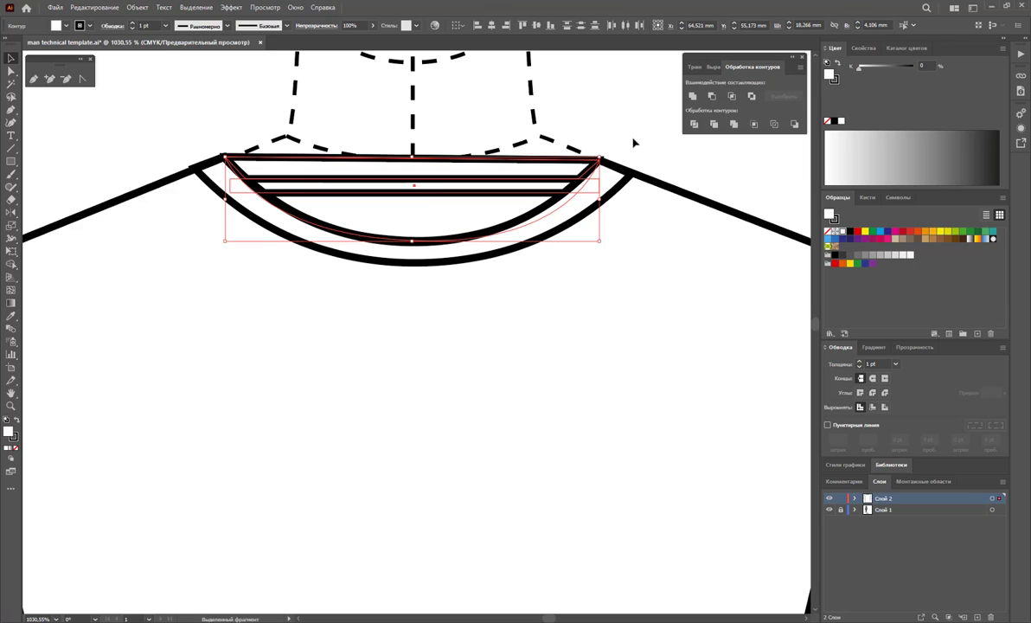
{"action": "left_click", "coordinate": [680, 227]}
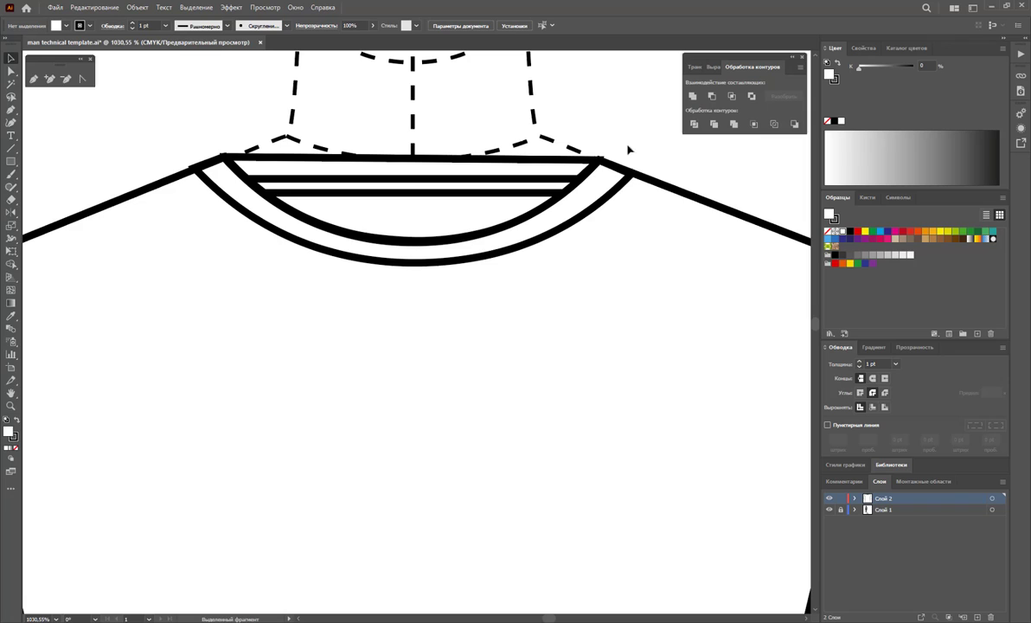
Step: Draw a deeper Pen curve from the left neckline corner through the bottom centre to the right end
{"action": "left_click", "coordinate": [34, 78]}
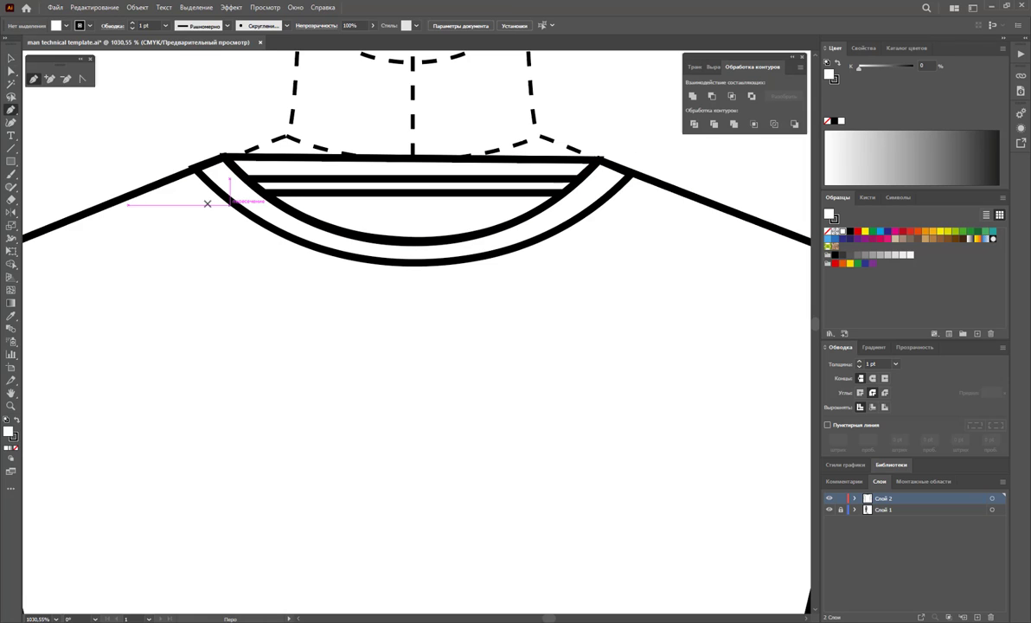
{"action": "left_click", "coordinate": [184, 172]}
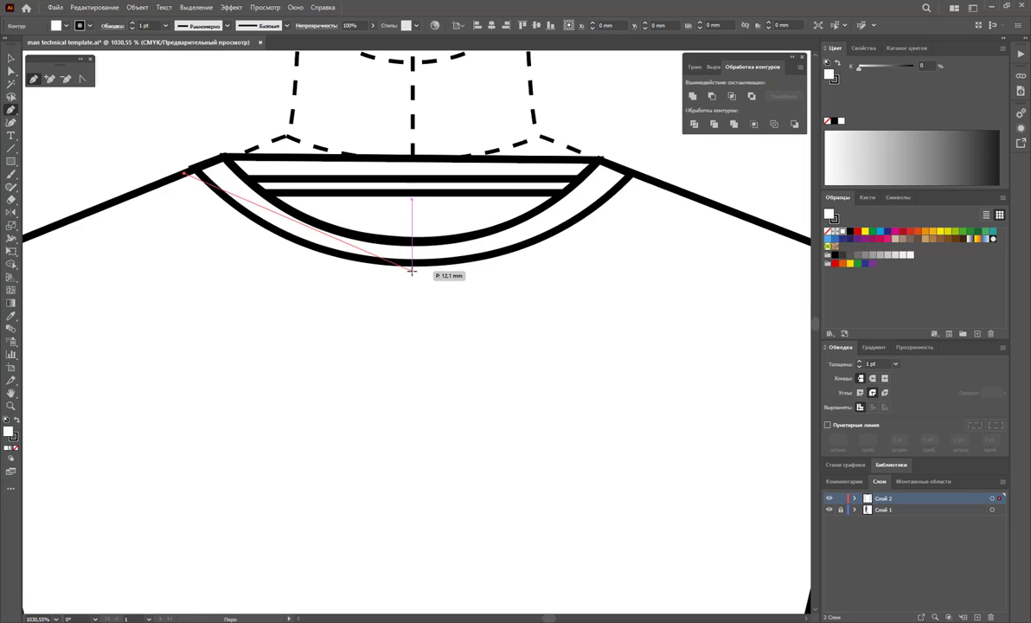
{"action": "left_click", "coordinate": [411, 271]}
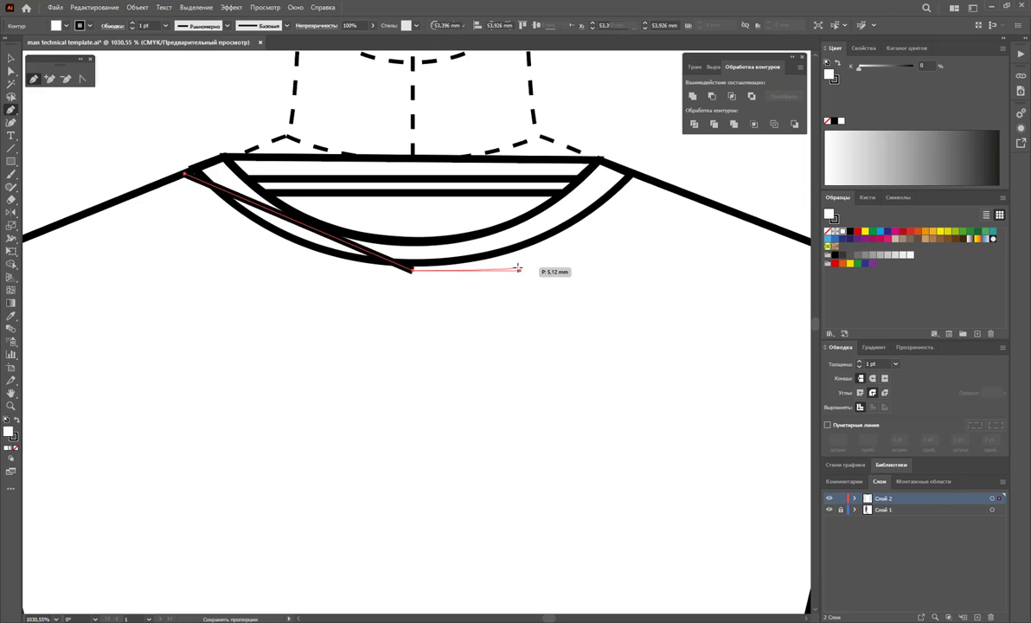
{"action": "mouse_move", "coordinate": [521, 273]}
{"action": "left_mouse_down"}
{"action": "mouse_move", "coordinate": [412, 273]}
{"action": "mouse_move", "coordinate": [584, 274]}
{"action": "mouse_move", "coordinate": [588, 258]}
{"action": "left_mouse_up"}
{"action": "key", "text": "ctrl+z"}
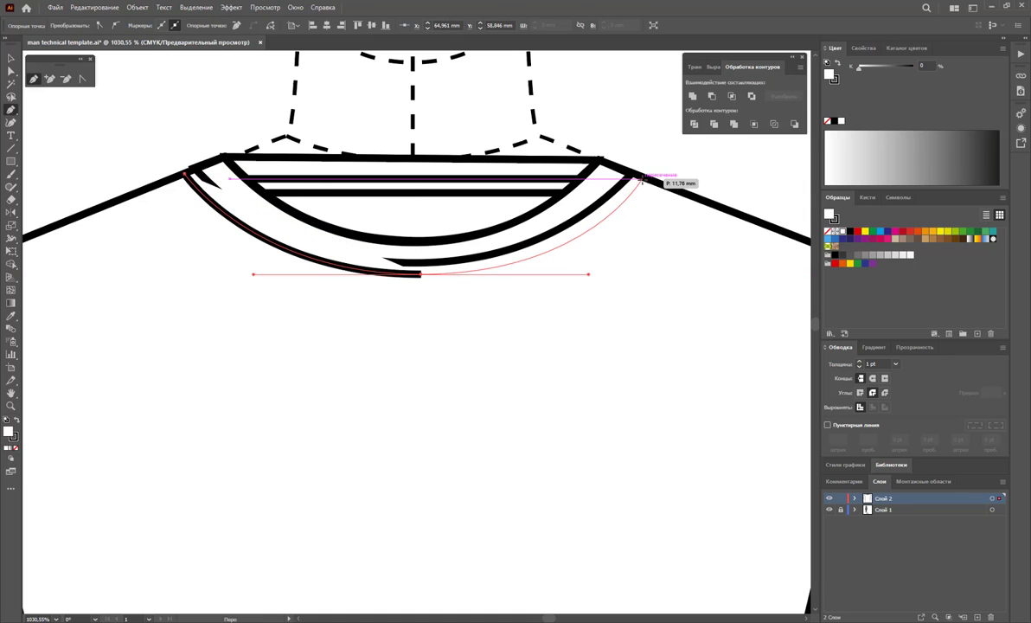
{"action": "left_click", "coordinate": [641, 178]}
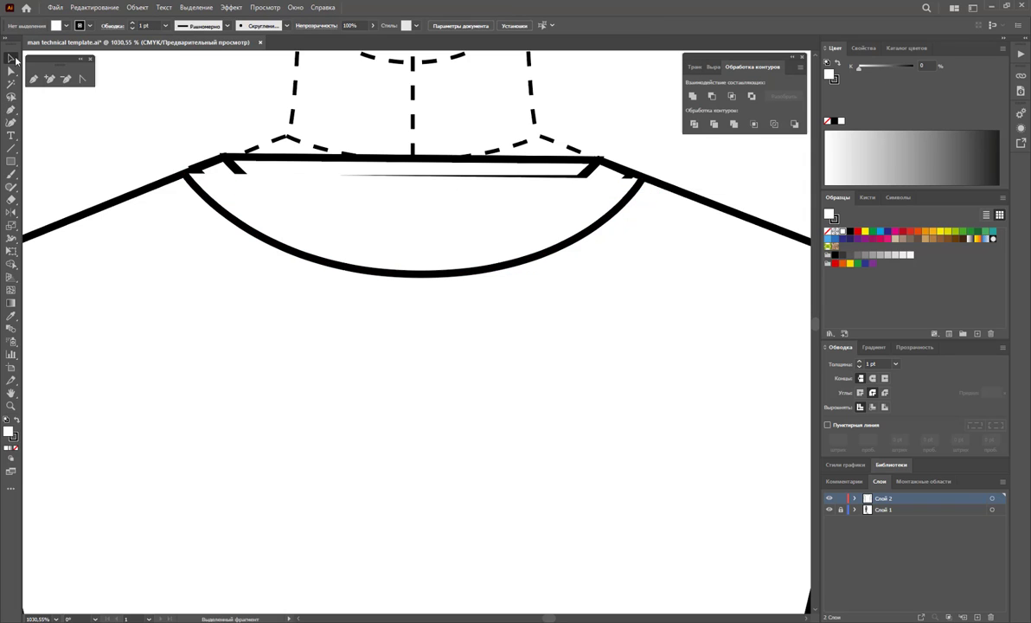
Step: Give the new neckline curve no fill and a dashed 0.5 pt stroke
{"action": "left_click", "coordinate": [11, 58]}
{"action": "left_click", "coordinate": [383, 268]}
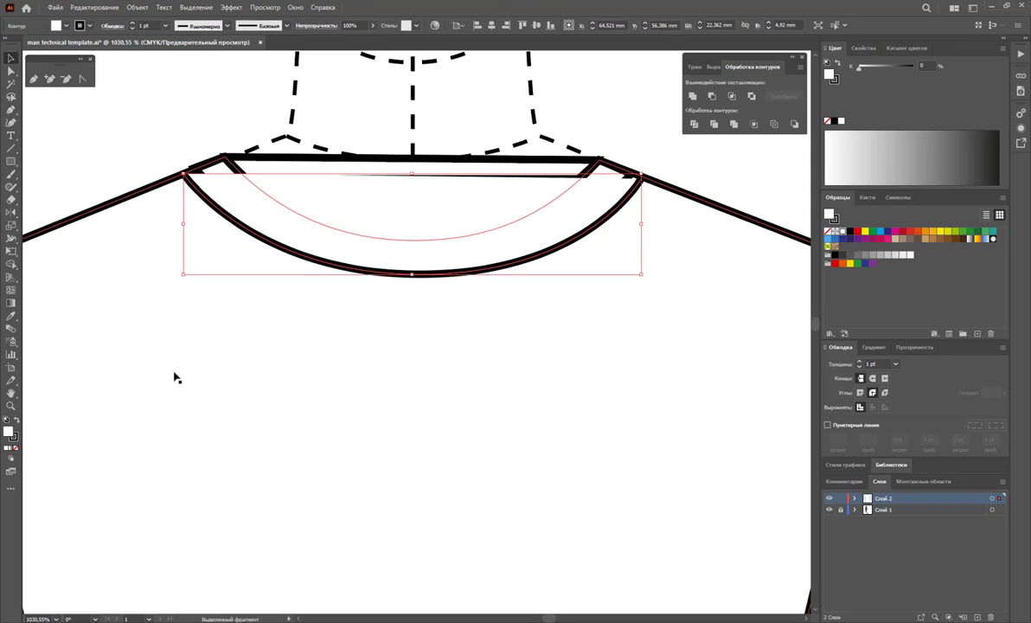
{"action": "left_click", "coordinate": [14, 451]}
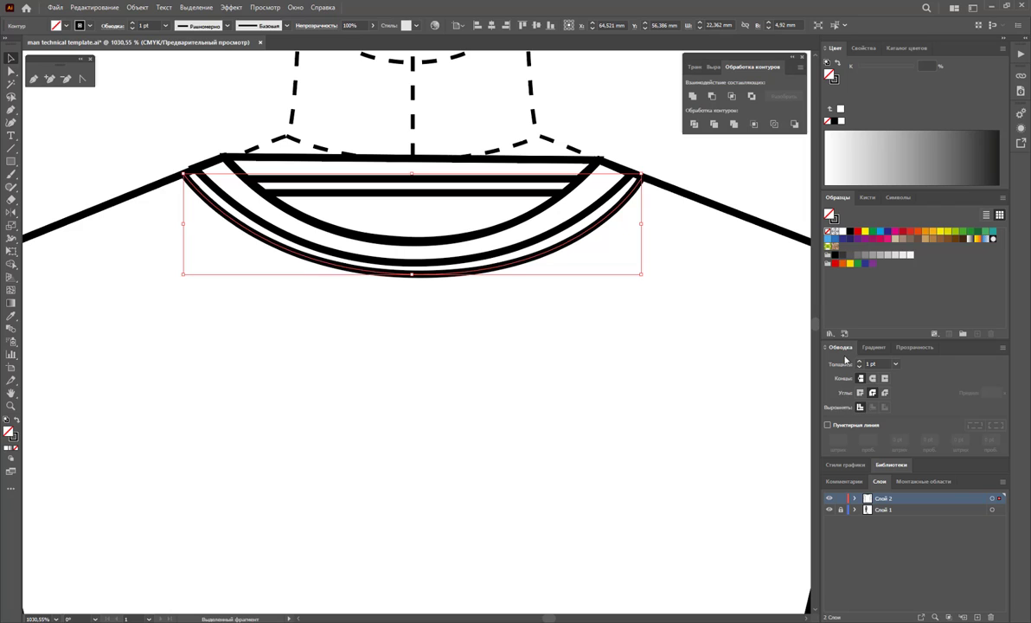
{"action": "left_click", "coordinate": [827, 426]}
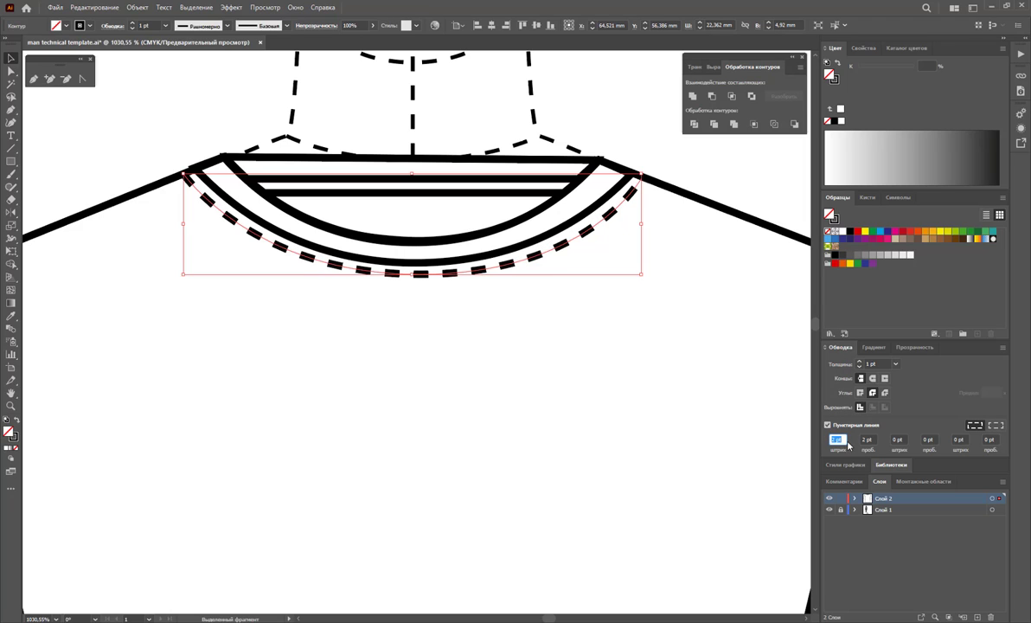
{"action": "left_click", "coordinate": [895, 364]}
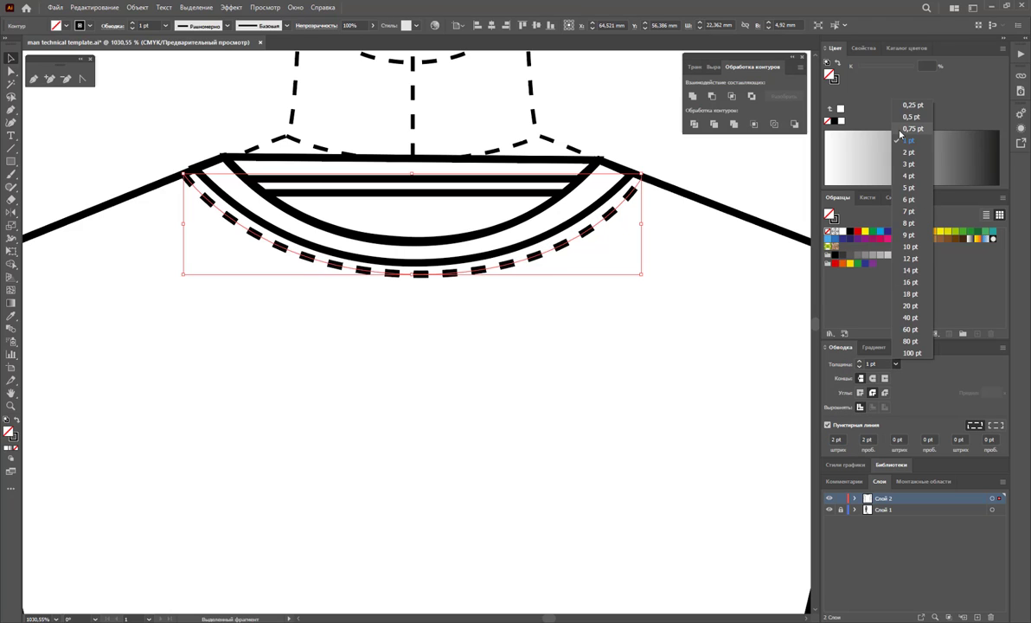
{"action": "left_click", "coordinate": [849, 110]}
Step: Adjust the dashed curve's end and bottom anchors so it follows the collar band
{"action": "key", "text": "ctrl+a"}
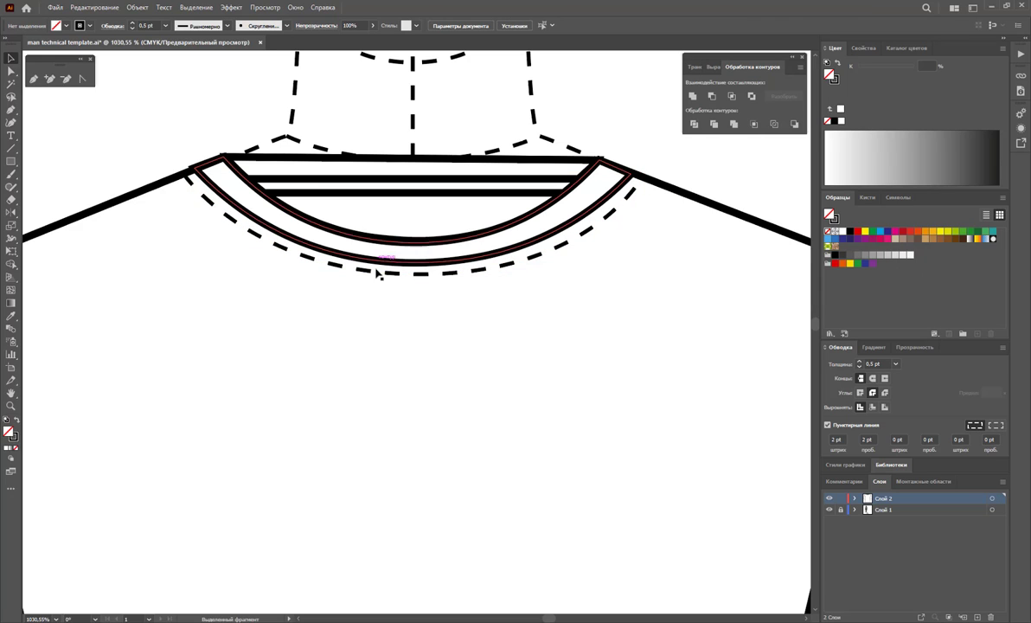
{"action": "left_click", "coordinate": [393, 276]}
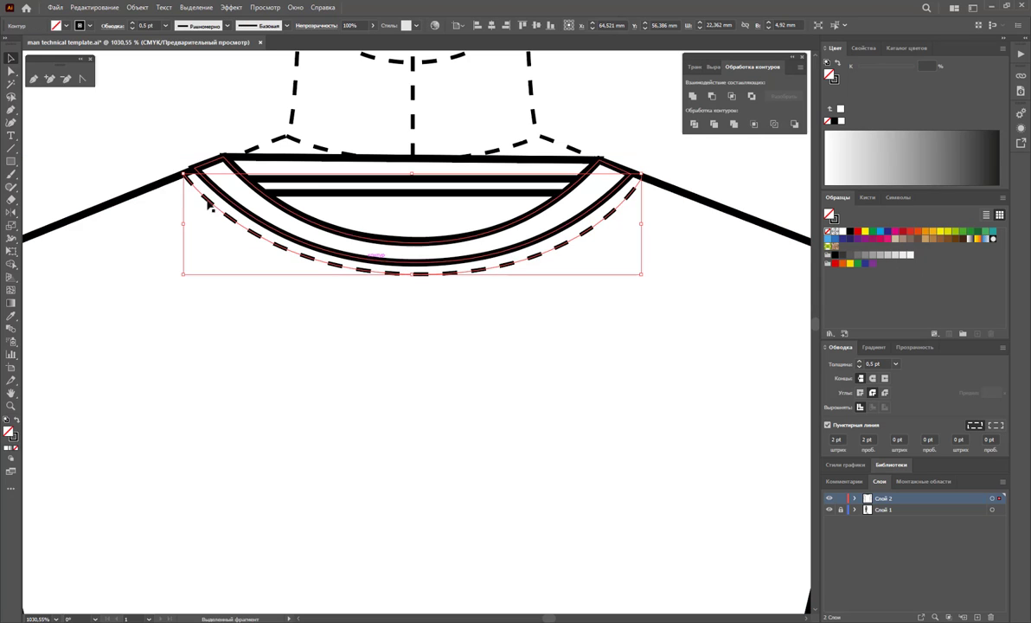
{"action": "key", "text": "a"}
{"action": "left_click_drag", "start_coordinate": [180, 175], "coordinate": [194, 174]}
{"action": "left_click", "coordinate": [643, 182]}
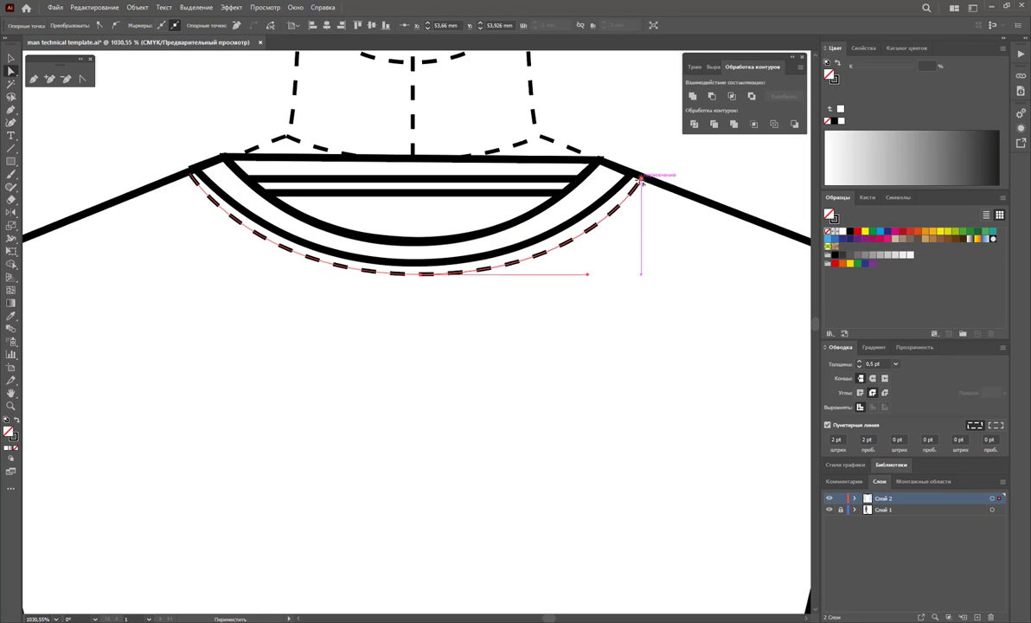
{"action": "left_click_drag", "start_coordinate": [422, 277], "coordinate": [415, 276]}
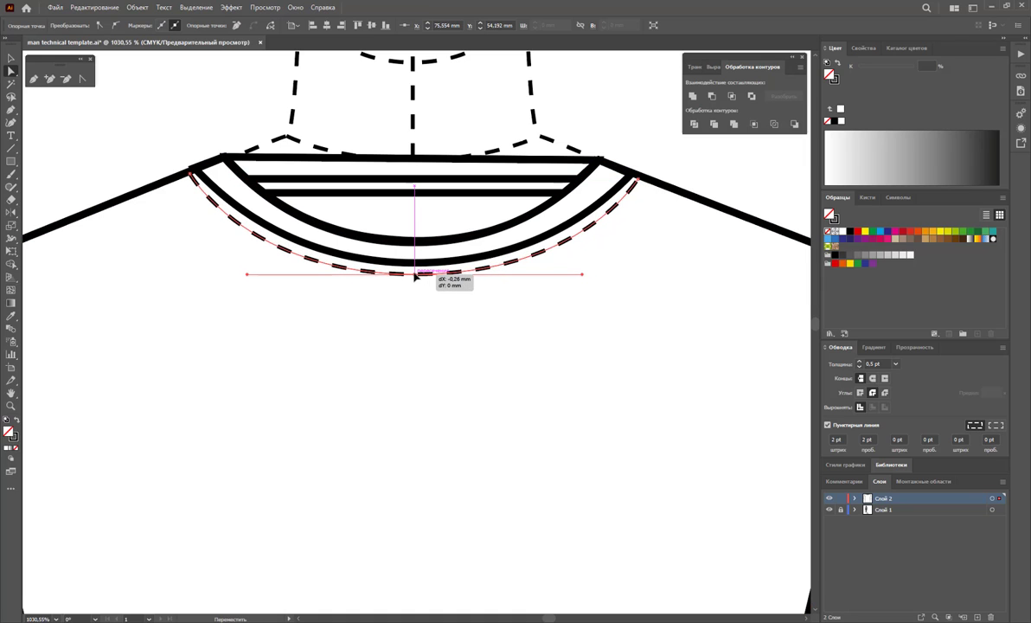
{"action": "left_click_drag", "start_coordinate": [415, 275], "coordinate": [417, 276]}
{"action": "left_click", "coordinate": [635, 129]}
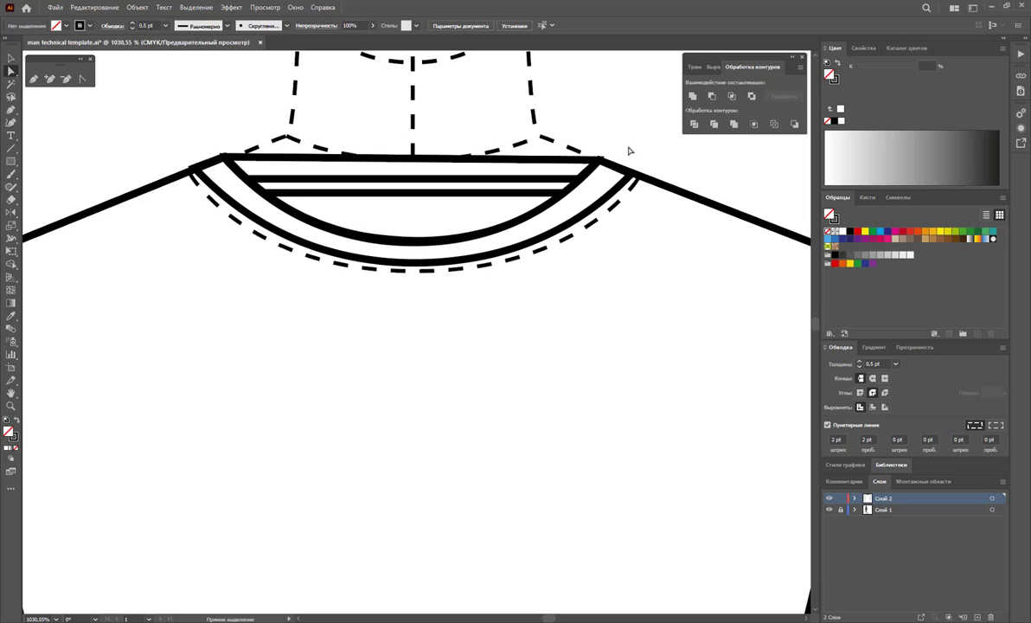
{"action": "key", "text": "z"}
{"action": "left_click", "coordinate": [387, 383], "text": "alt"}
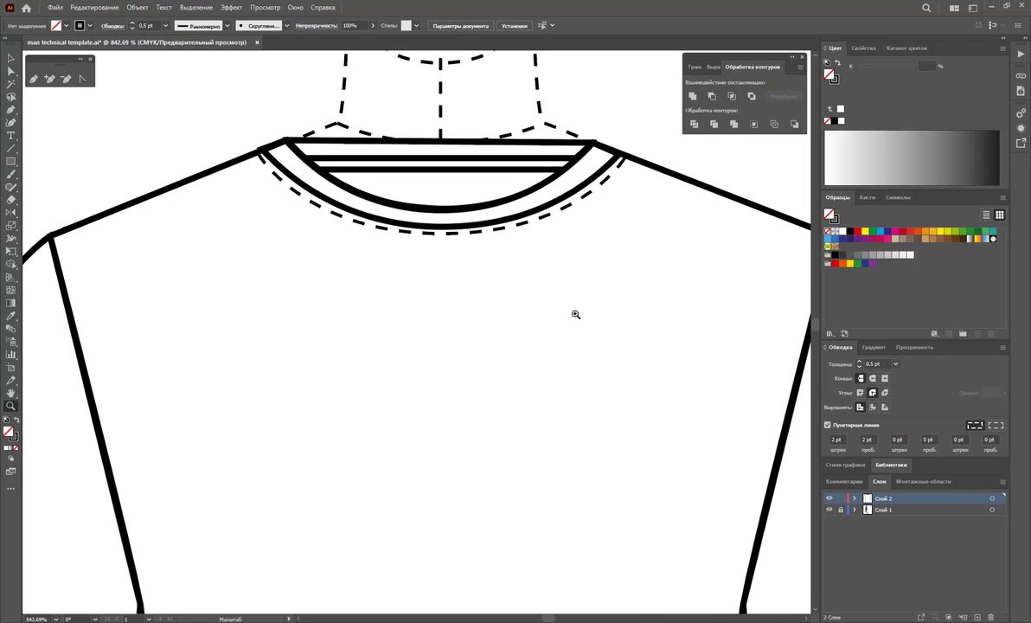
Step: Fill the collar stripe group with a light 5% K grey
{"action": "left_click", "coordinate": [382, 380], "text": "alt"}
{"action": "left_click", "coordinate": [364, 355], "text": "alt"}
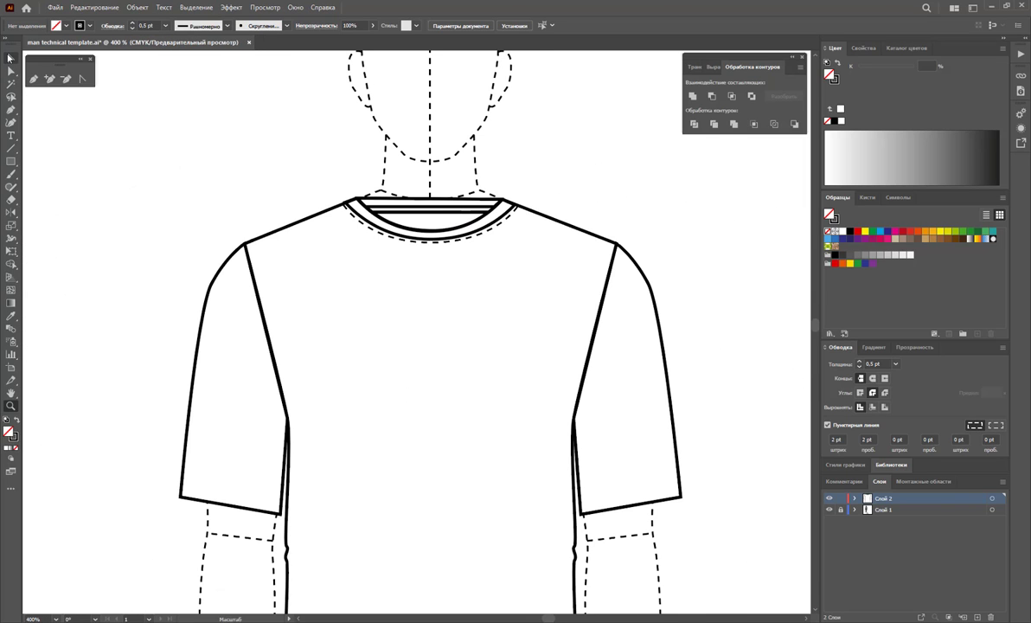
{"action": "left_click", "coordinate": [10, 57]}
{"action": "left_click", "coordinate": [396, 208]}
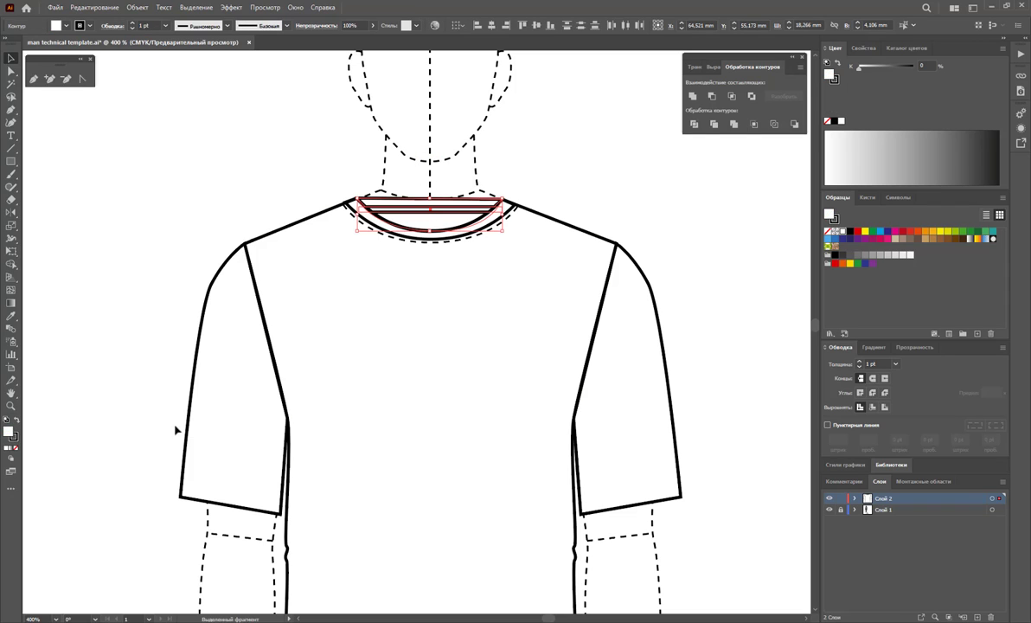
{"action": "left_click", "coordinate": [904, 256]}
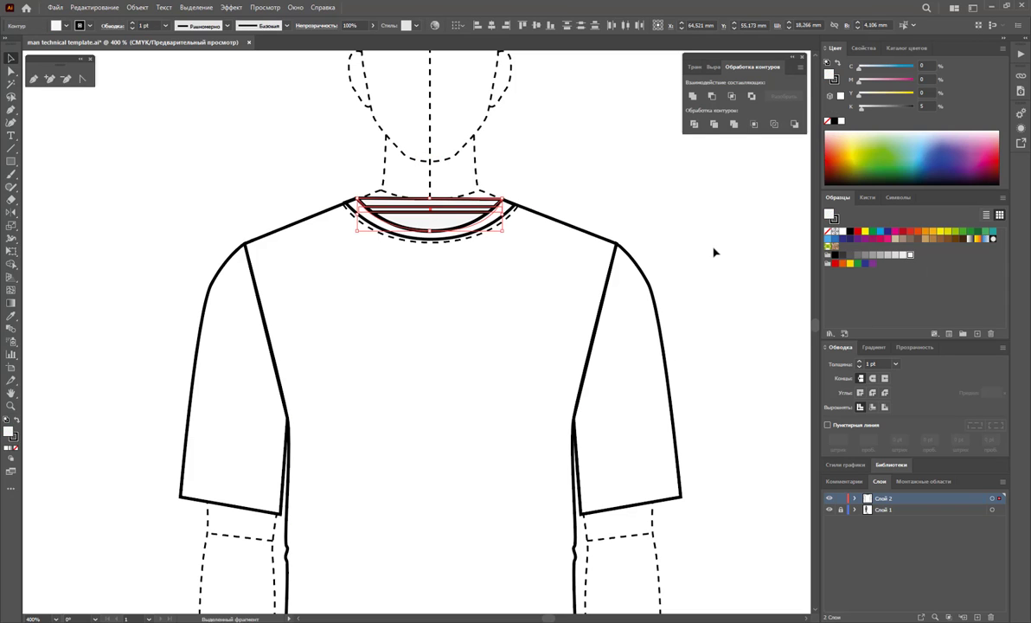
{"action": "left_click", "coordinate": [715, 251]}
{"action": "scroll", "coordinate": [717, 230], "scroll_direction": "down", "scroll_amount": 1}
{"action": "scroll", "coordinate": [718, 228], "scroll_direction": "down", "scroll_amount": 2}
{"action": "scroll", "coordinate": [718, 227], "scroll_direction": "down", "scroll_amount": 2}
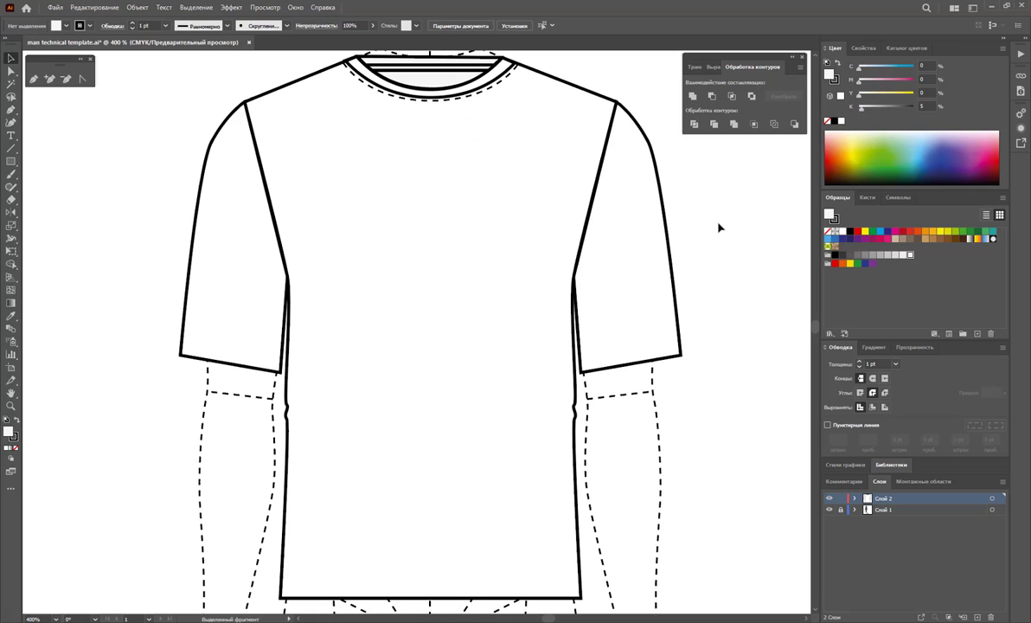
{"action": "scroll", "coordinate": [719, 228], "scroll_direction": "up", "scroll_amount": 1}
{"action": "scroll", "coordinate": [718, 226], "scroll_direction": "down", "scroll_amount": 2}
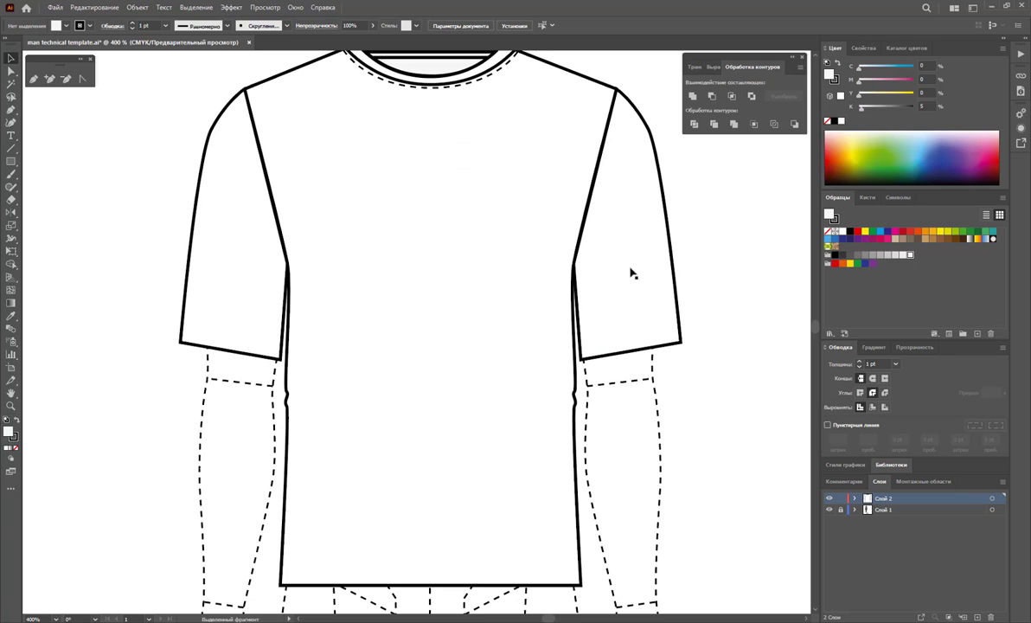
{"action": "left_click", "coordinate": [12, 147]}
Step: Draw a line across the right sleeve hem and make it a dashed 0.5 pt stroke
{"action": "left_click_drag", "start_coordinate": [583, 356], "coordinate": [682, 335]}
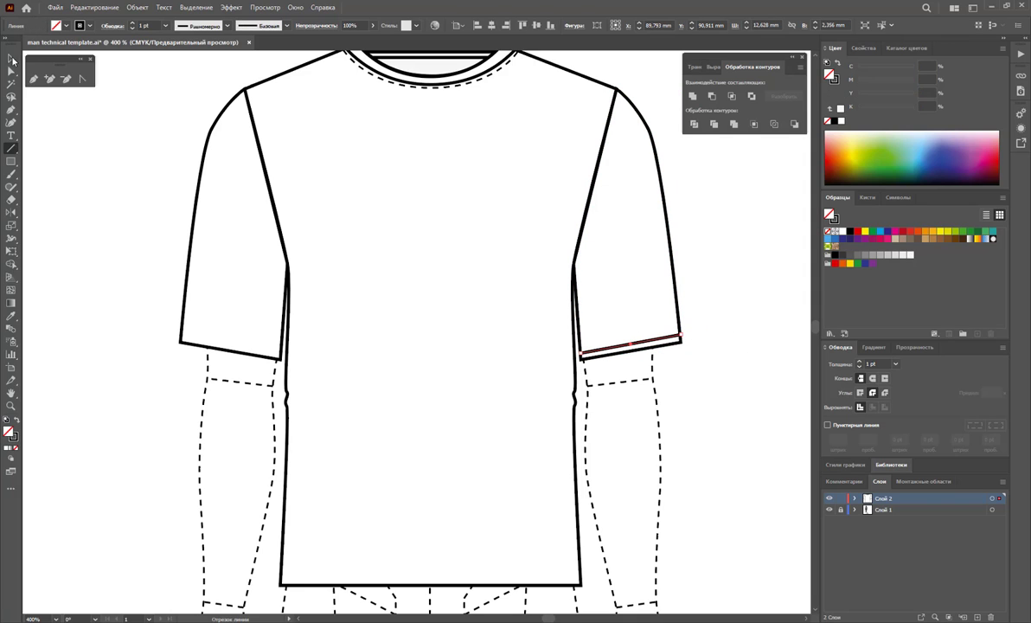
{"action": "left_click", "coordinate": [13, 60]}
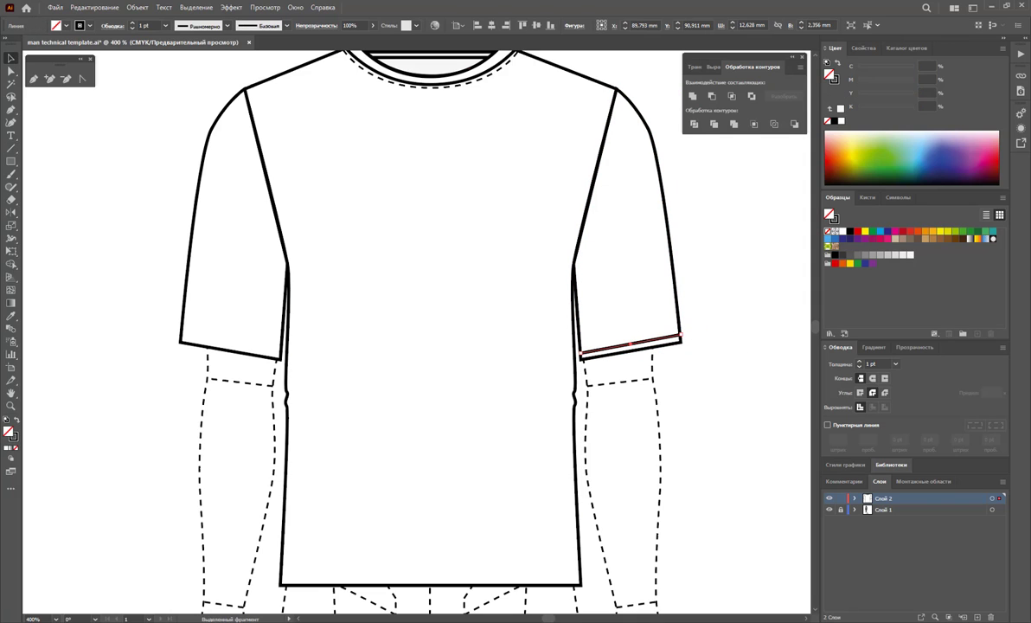
{"action": "left_click", "coordinate": [666, 336]}
{"action": "left_click", "coordinate": [679, 341]}
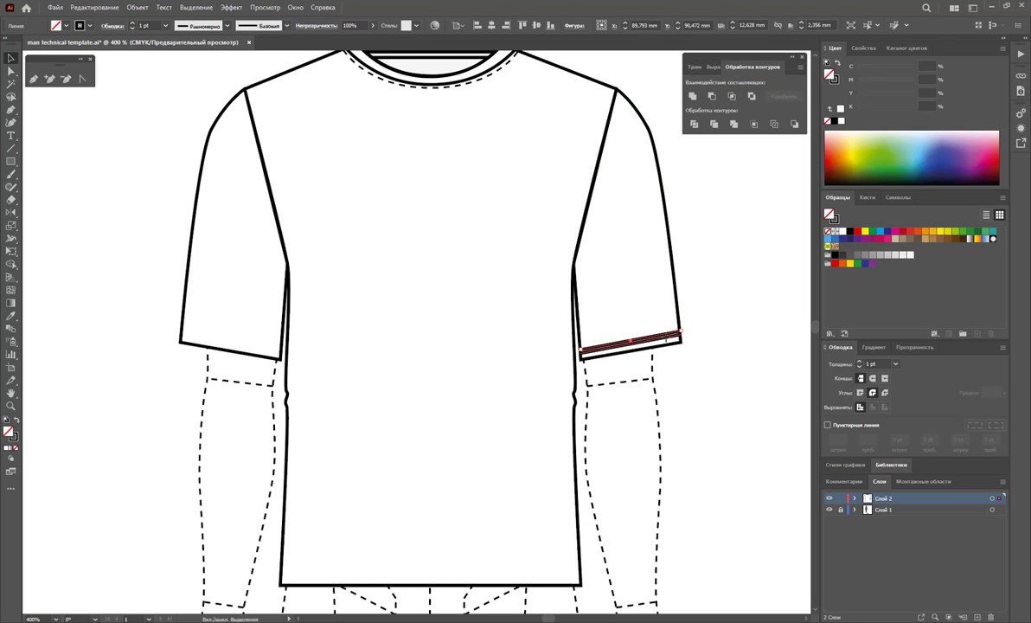
{"action": "left_click", "coordinate": [827, 425]}
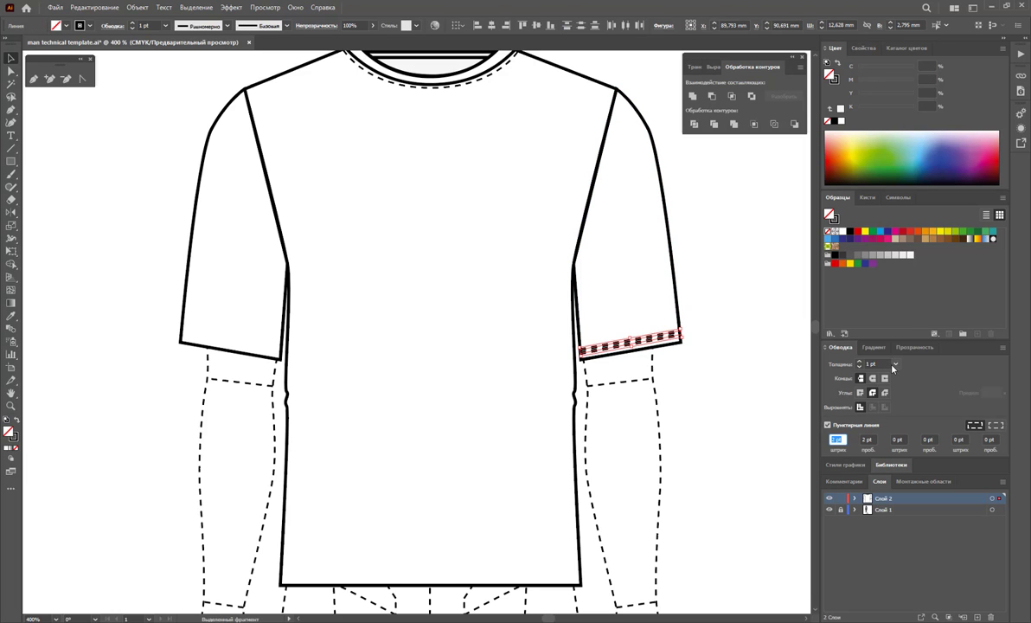
{"action": "left_click", "coordinate": [895, 364]}
{"action": "left_click", "coordinate": [850, 110]}
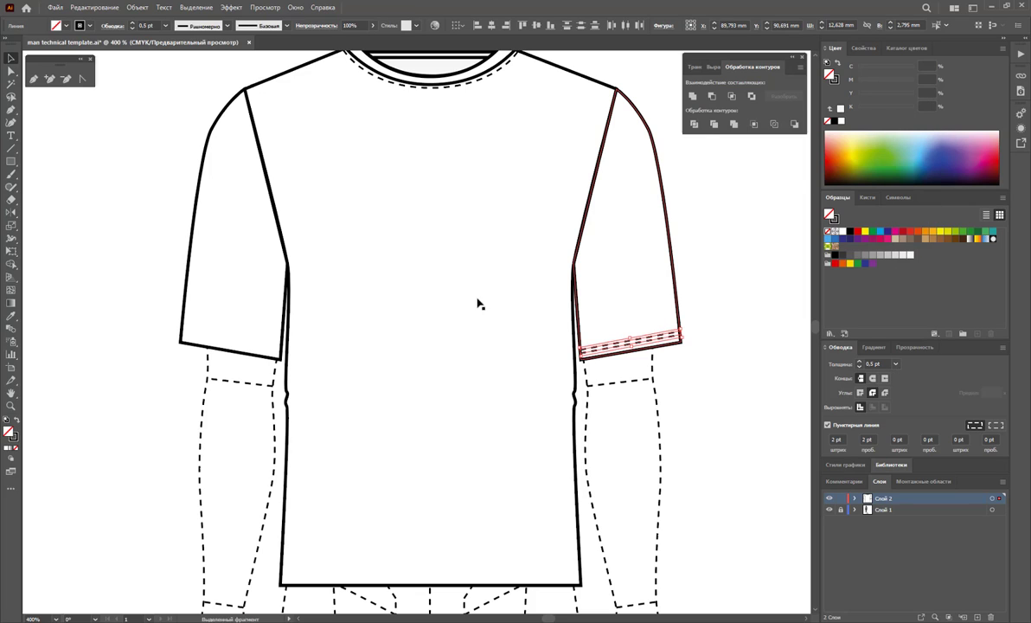
Step: Reflect a copy of the sleeve hem stitch across the shirt centre onto the left sleeve
{"action": "left_click", "coordinate": [11, 212]}
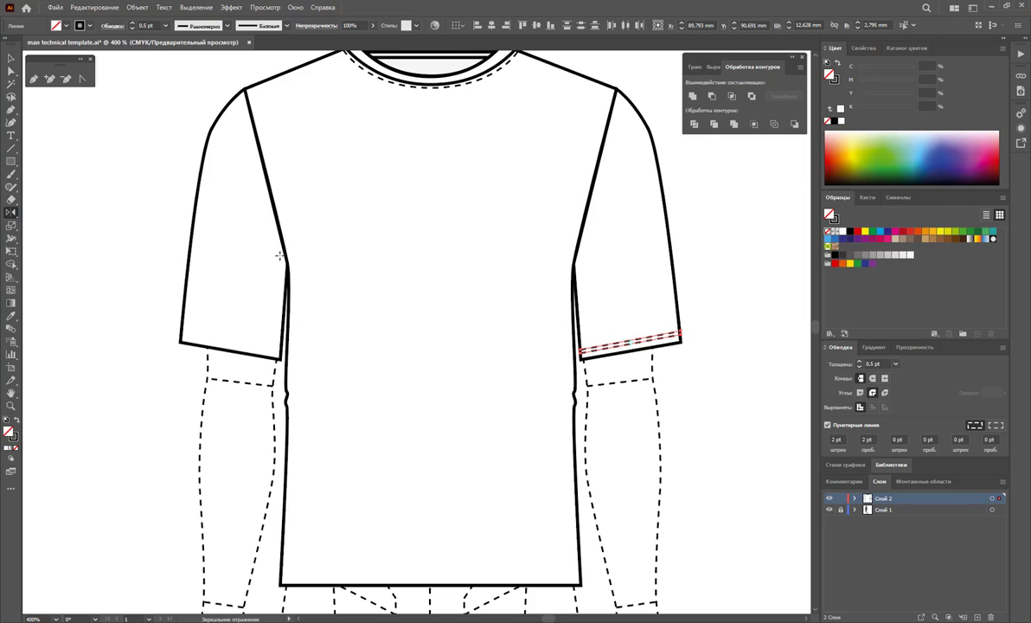
{"action": "left_click", "coordinate": [430, 74]}
{"action": "left_click_drag", "start_coordinate": [412, 100], "coordinate": [299, 166]}
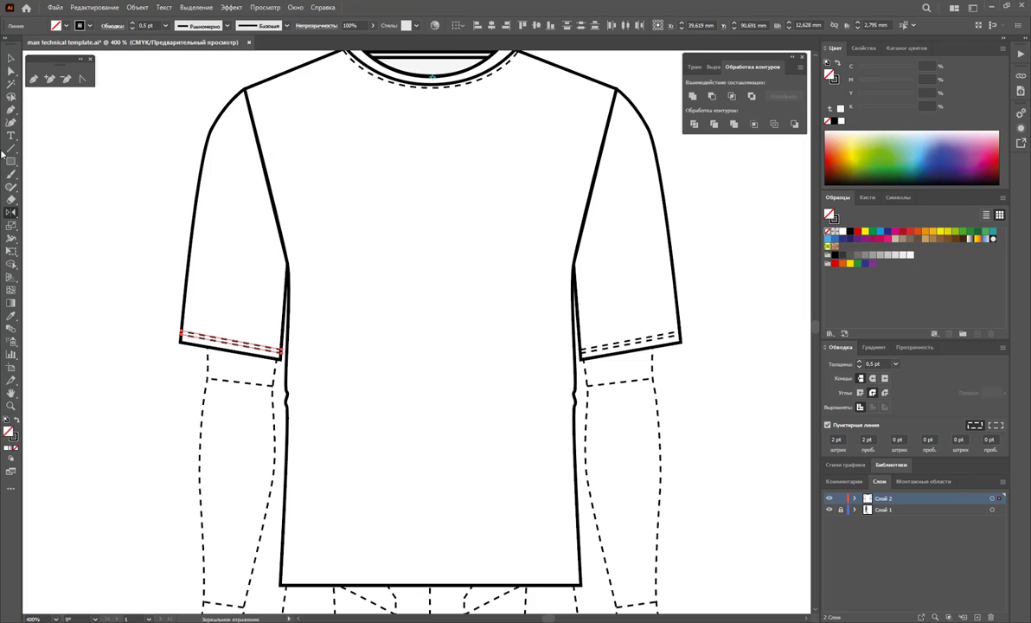
{"action": "left_click", "coordinate": [12, 60]}
{"action": "left_click", "coordinate": [42, 154]}
{"action": "scroll", "coordinate": [41, 153], "scroll_direction": "down", "scroll_amount": 3}
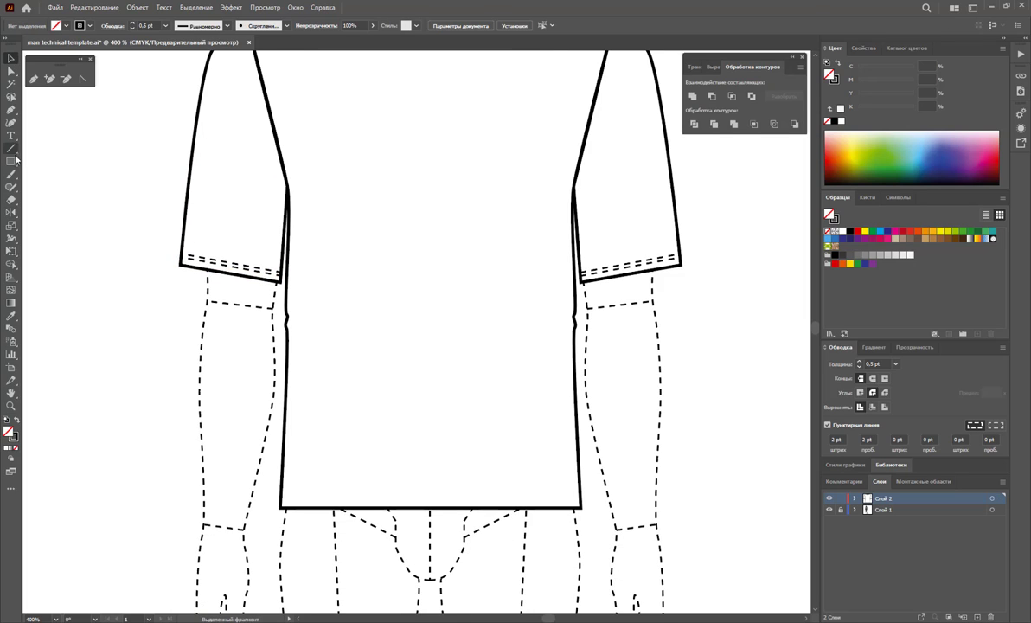
Step: Draw a bottom hem line and Alt-drag a copy just above it for a double stitch
{"action": "left_click", "coordinate": [11, 148]}
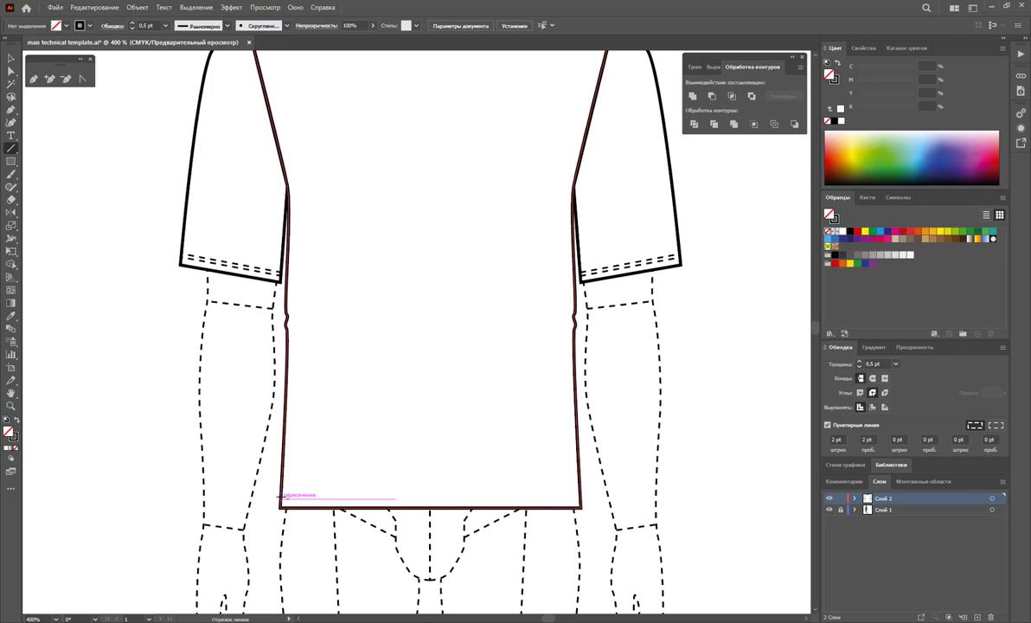
{"action": "left_click_drag", "start_coordinate": [280, 497], "coordinate": [580, 498]}
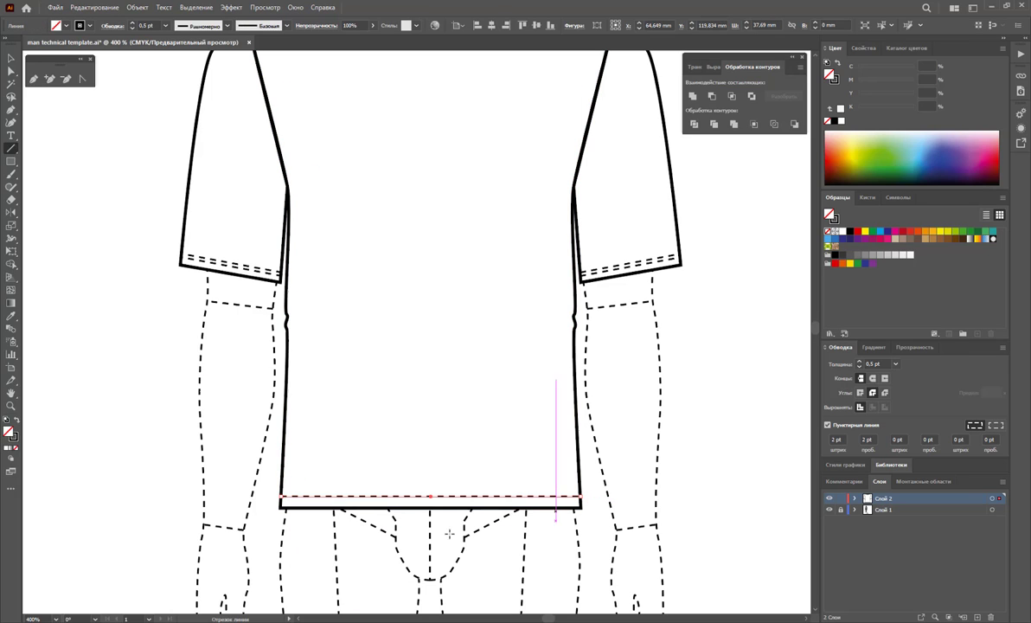
{"action": "key", "text": "v"}
{"action": "left_click", "coordinate": [302, 547]}
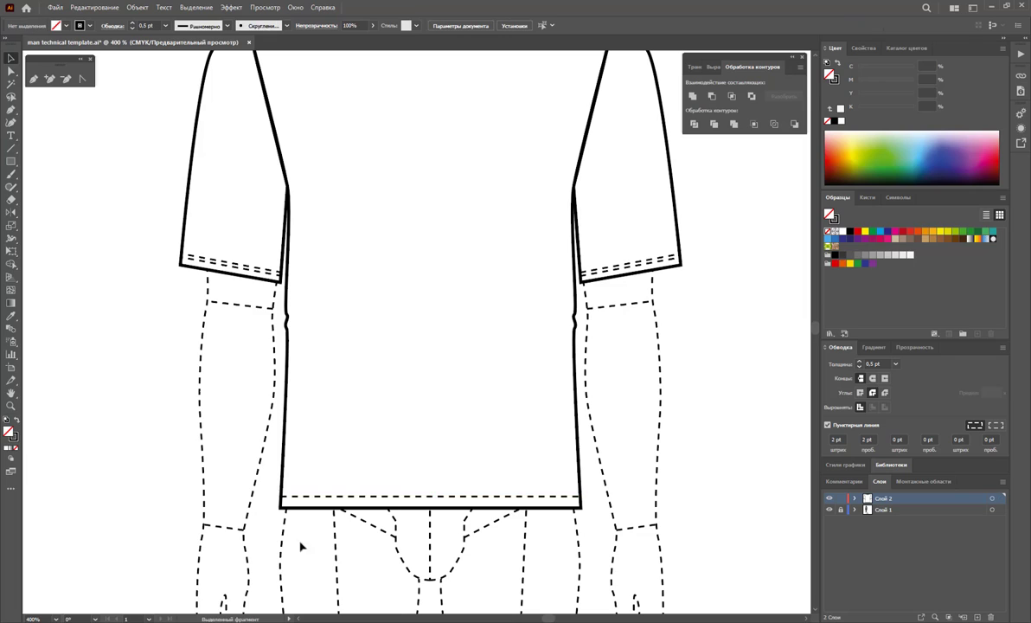
{"action": "left_click_drag", "start_coordinate": [400, 499], "coordinate": [403, 495]}
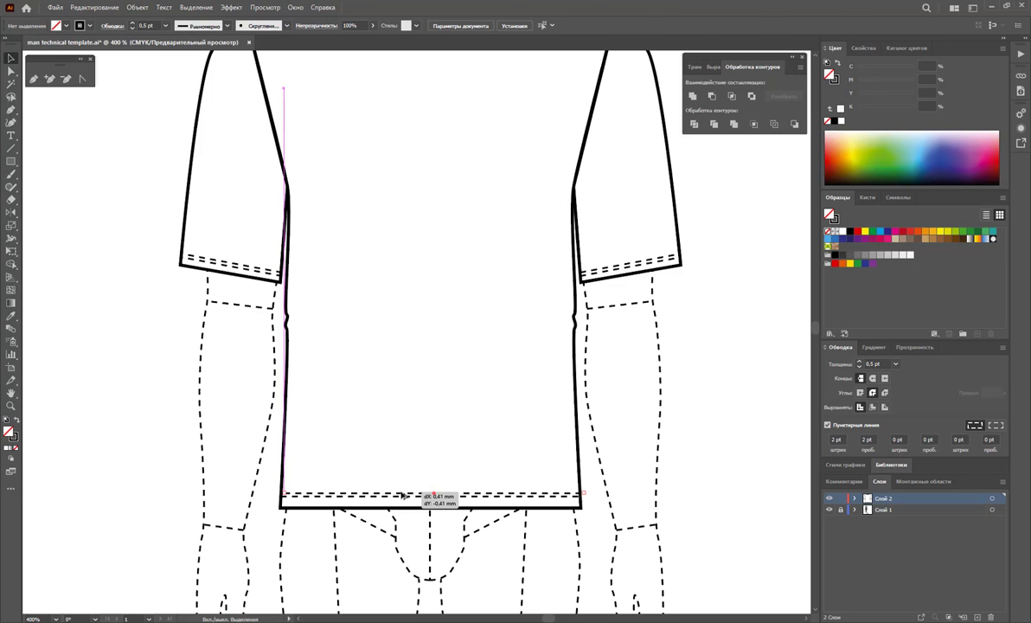
{"action": "left_click_drag", "start_coordinate": [402, 496], "coordinate": [403, 495]}
{"action": "left_click", "coordinate": [493, 548]}
{"action": "key", "text": "z"}
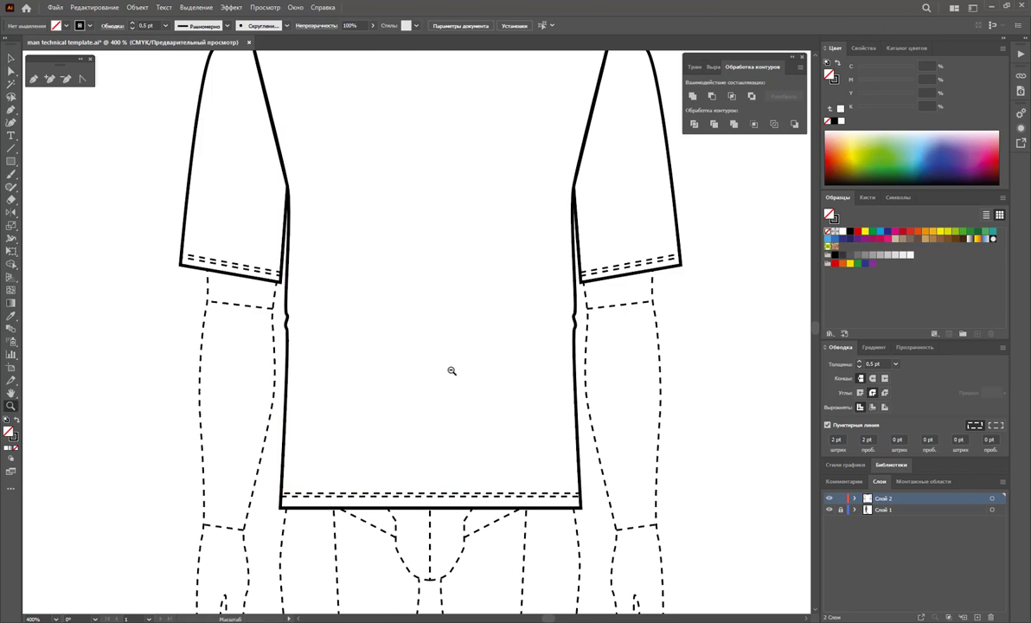
{"action": "scroll", "coordinate": [484, 338], "scroll_direction": "down", "scroll_amount": 3}
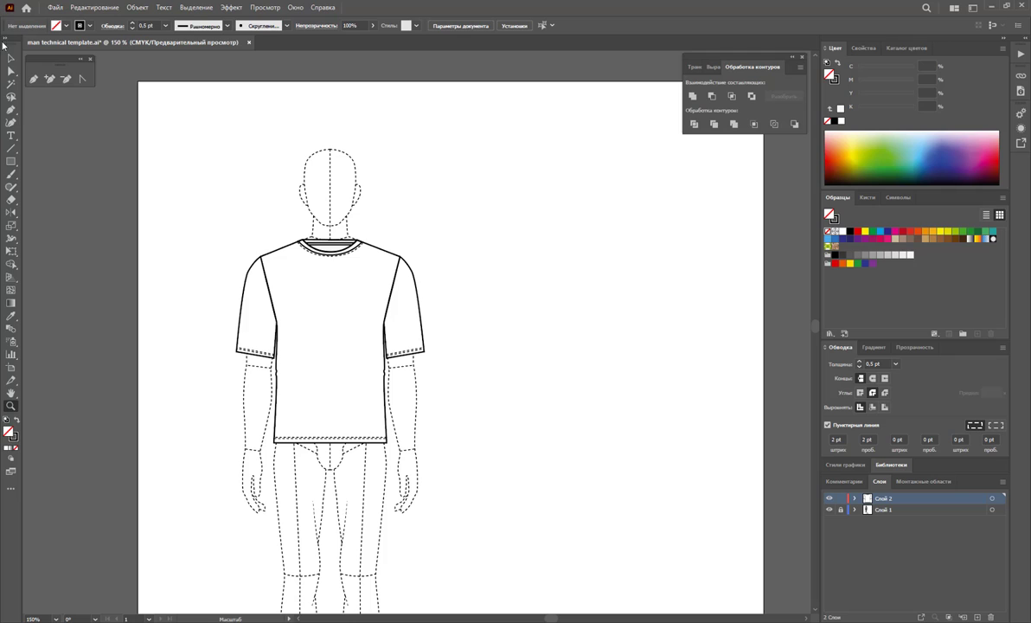
Step: Marquee-select all the T-shirt parts and group them into one object
{"action": "left_click", "coordinate": [11, 58]}
{"action": "left_click_drag", "start_coordinate": [173, 173], "coordinate": [437, 445]}
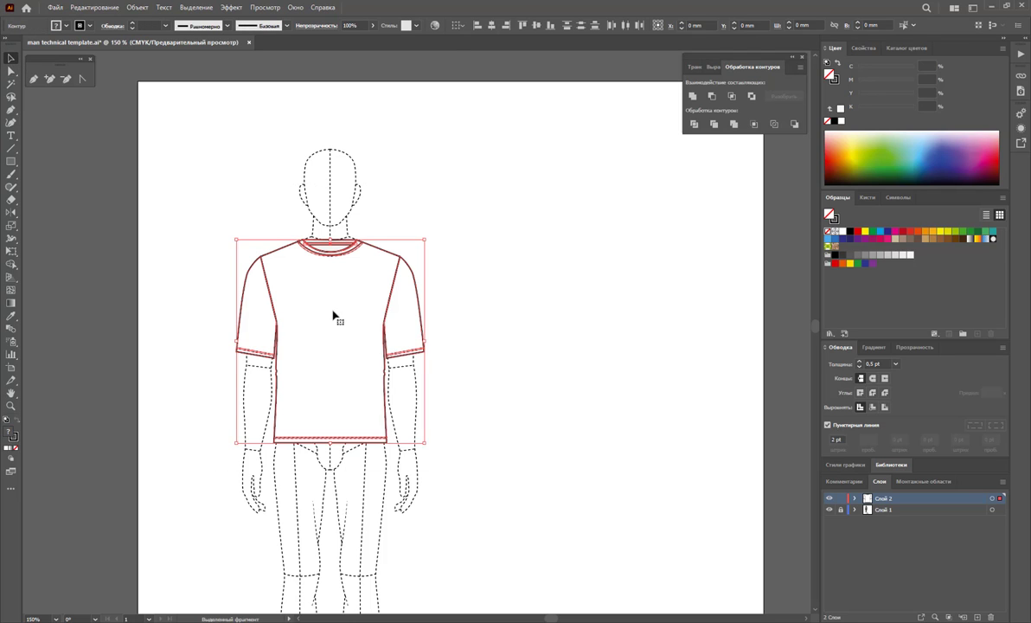
{"action": "right_click", "coordinate": [335, 313]}
{"action": "left_click", "coordinate": [374, 376]}
{"action": "left_click", "coordinate": [554, 386]}
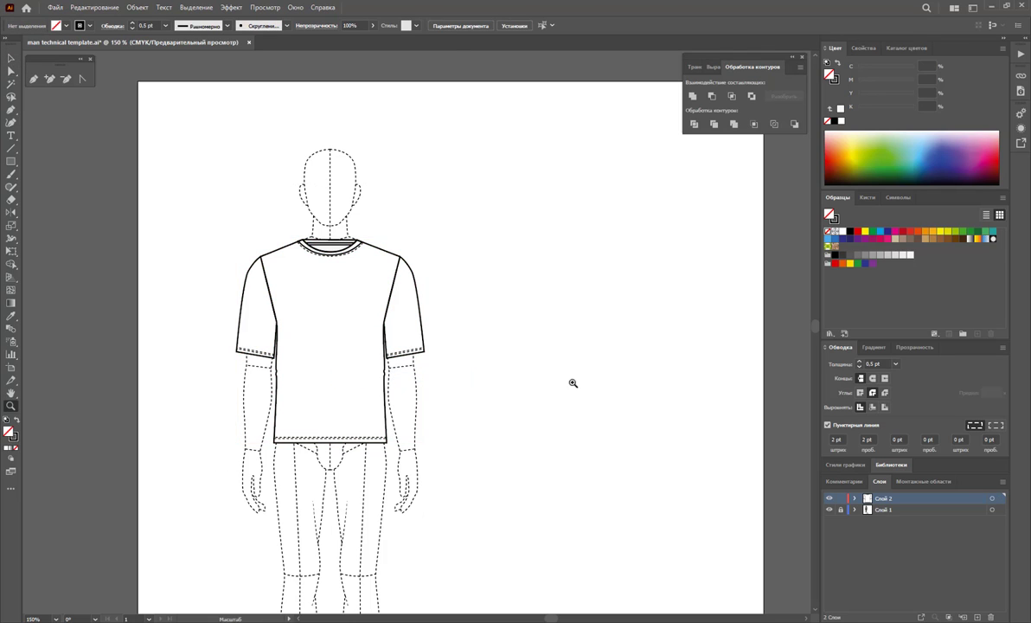
Step: Zoom out to fit the whole template page and enter artboard editing with Shift+O
{"action": "key", "text": "z"}
{"action": "left_click", "coordinate": [502, 376], "text": "alt"}
{"action": "left_click", "coordinate": [399, 363], "text": "alt"}
{"action": "mouse_move", "coordinate": [450, 361]}
{"action": "left_mouse_down"}
{"action": "mouse_move", "coordinate": [493, 346]}
{"action": "mouse_move", "coordinate": [776, 353]}
{"action": "left_mouse_up"}
{"action": "key", "text": "shift+o"}
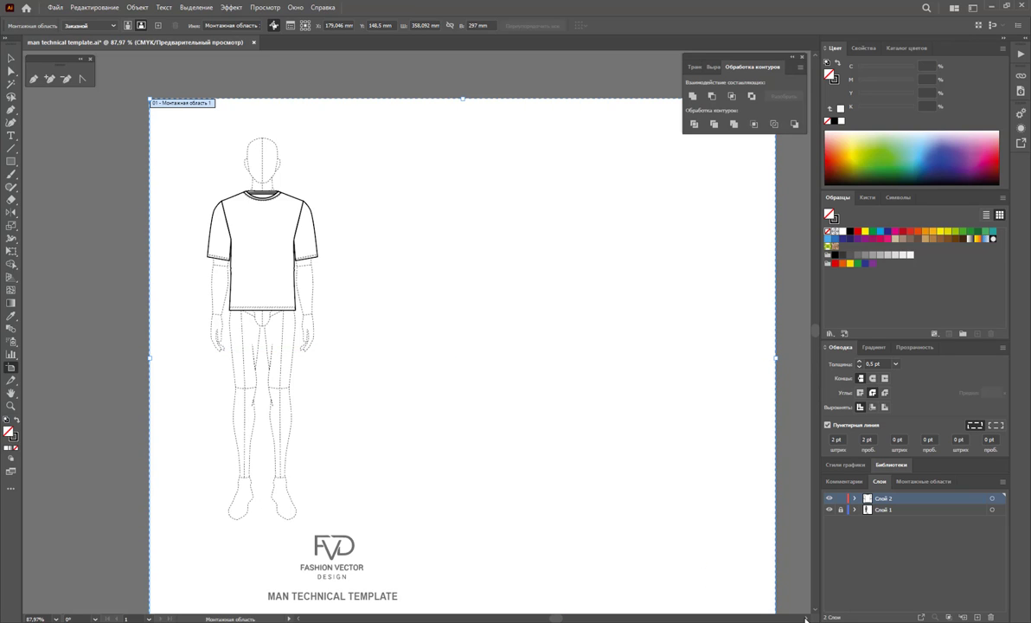
{"action": "scroll", "coordinate": [804, 616], "scroll_direction": "right", "scroll_amount": 1}
{"action": "scroll", "coordinate": [692, 537], "scroll_direction": "right", "scroll_amount": 1}
{"action": "scroll", "coordinate": [625, 454], "scroll_direction": "down", "scroll_amount": 1}
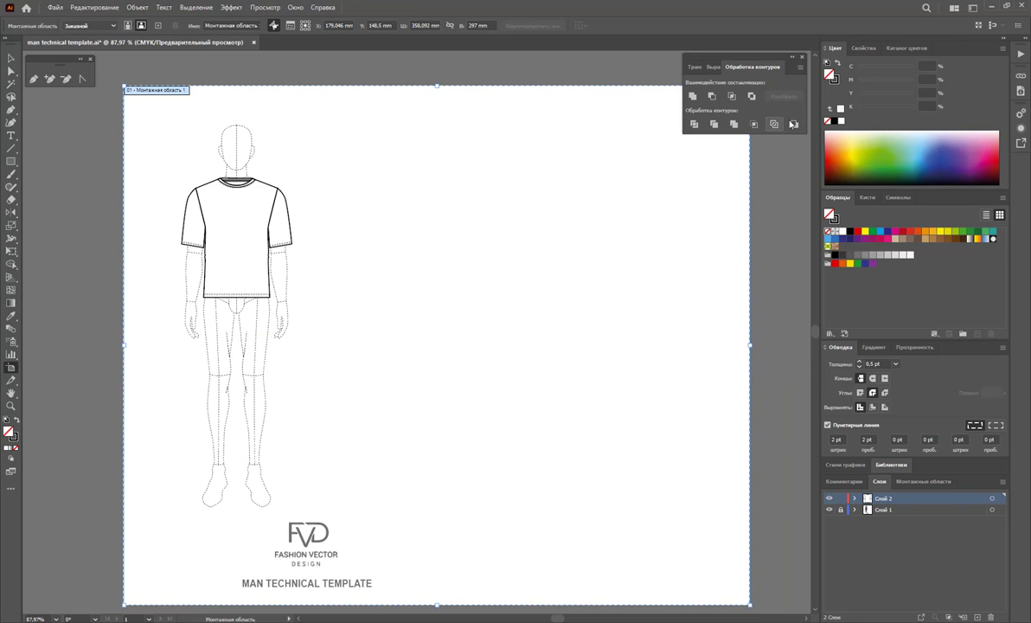
Step: Alt-drag a standalone copy of the grouped T-shirt to the upper right and nudge it into place
{"action": "left_click", "coordinate": [12, 64]}
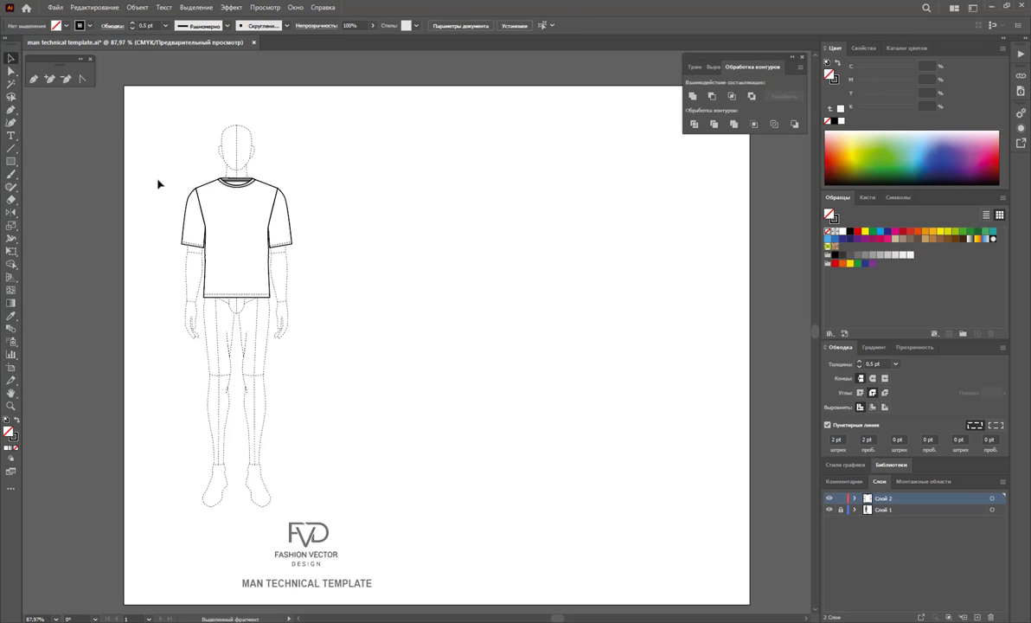
{"action": "mouse_move", "coordinate": [235, 261]}
{"action": "left_mouse_down"}
{"action": "mouse_move", "coordinate": [425, 232]}
{"action": "mouse_move", "coordinate": [412, 230]}
{"action": "left_mouse_up"}
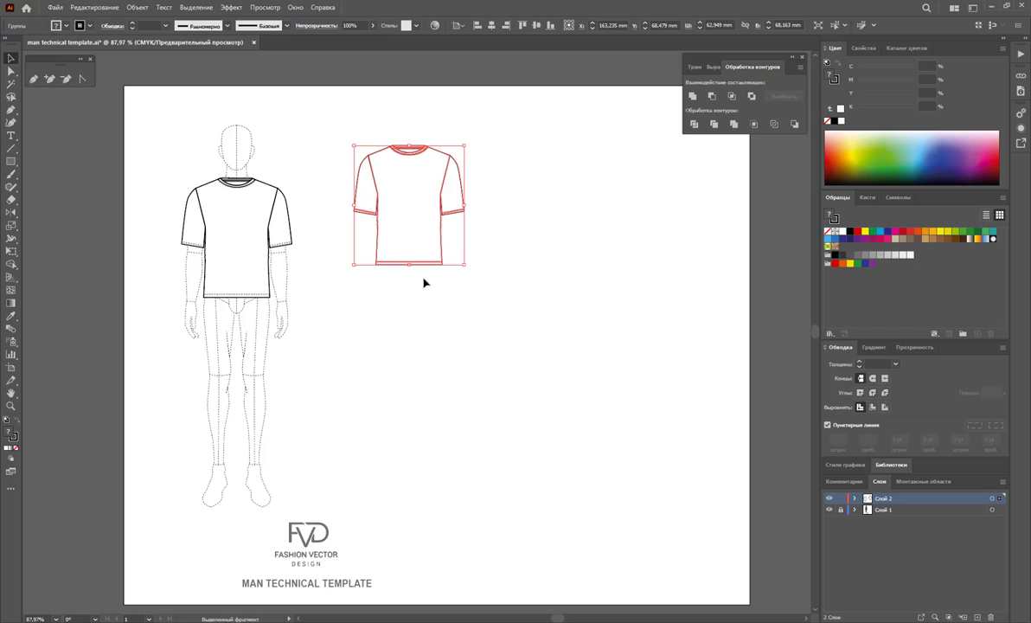
{"action": "left_click", "coordinate": [502, 379]}
{"action": "left_click_drag", "start_coordinate": [398, 208], "coordinate": [417, 208]}
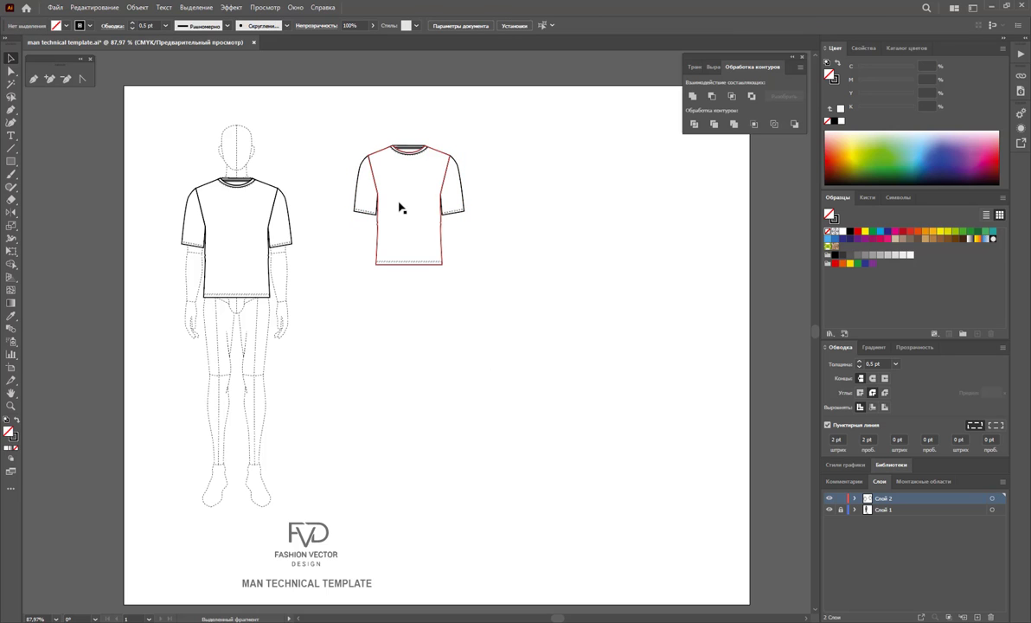
{"action": "left_click", "coordinate": [534, 297]}
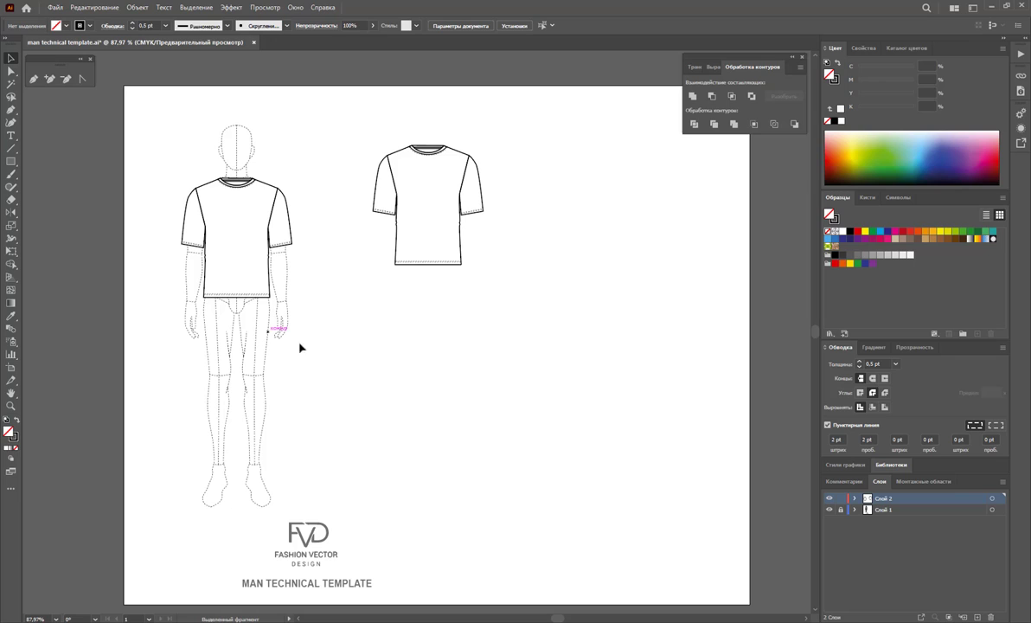
{"action": "left_click", "coordinate": [10, 72]}
Step: Copy the dressed croquis leftward, relock its layer, and widen the artboard's left edge to fit
{"action": "left_click_drag", "start_coordinate": [145, 94], "coordinate": [305, 506]}
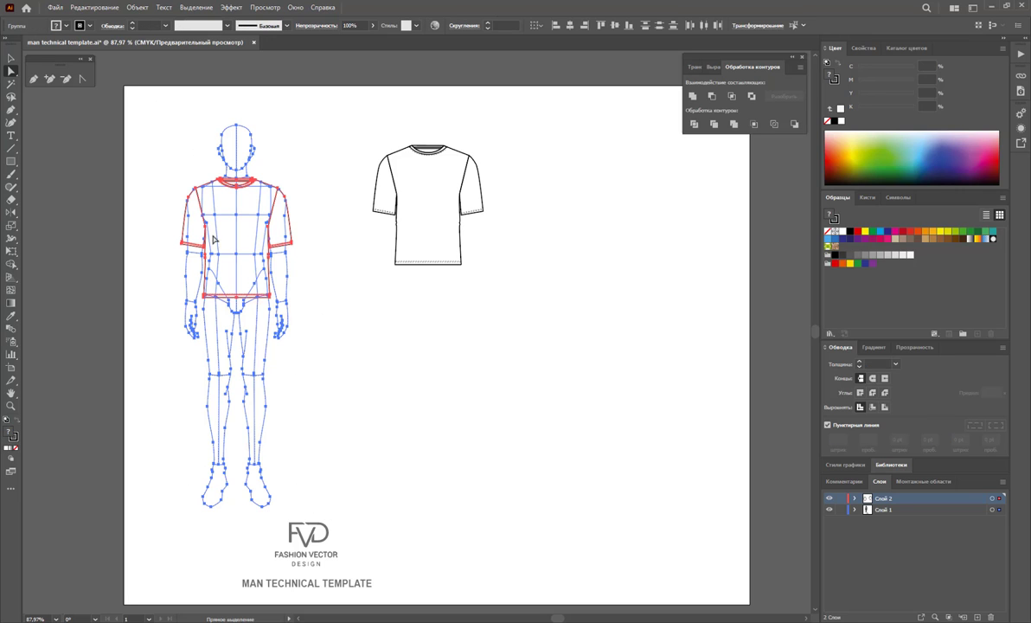
{"action": "left_click", "coordinate": [11, 56]}
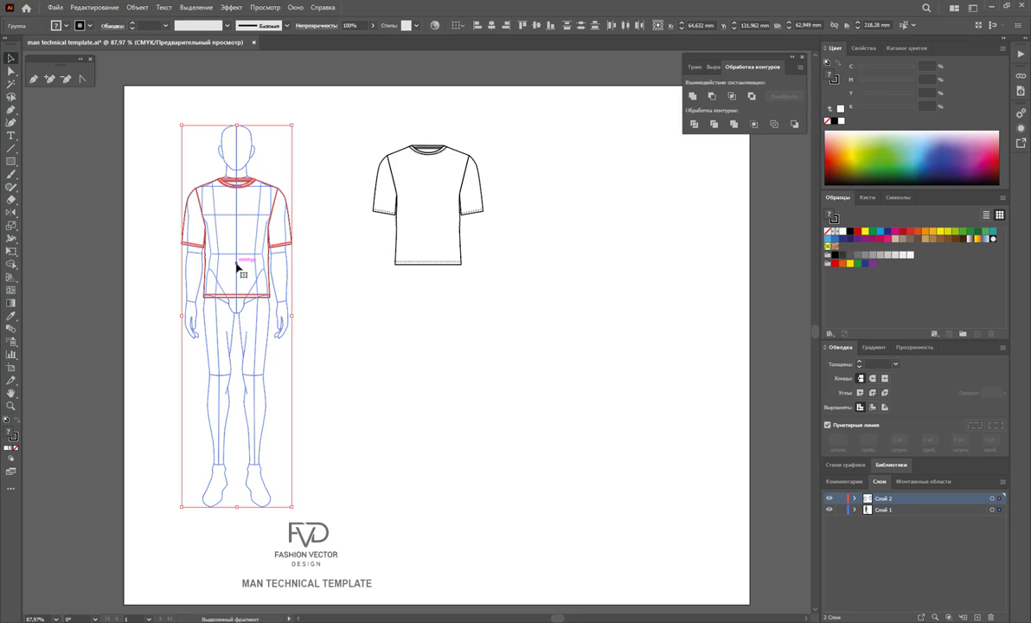
{"action": "left_click_drag", "start_coordinate": [236, 271], "coordinate": [109, 272]}
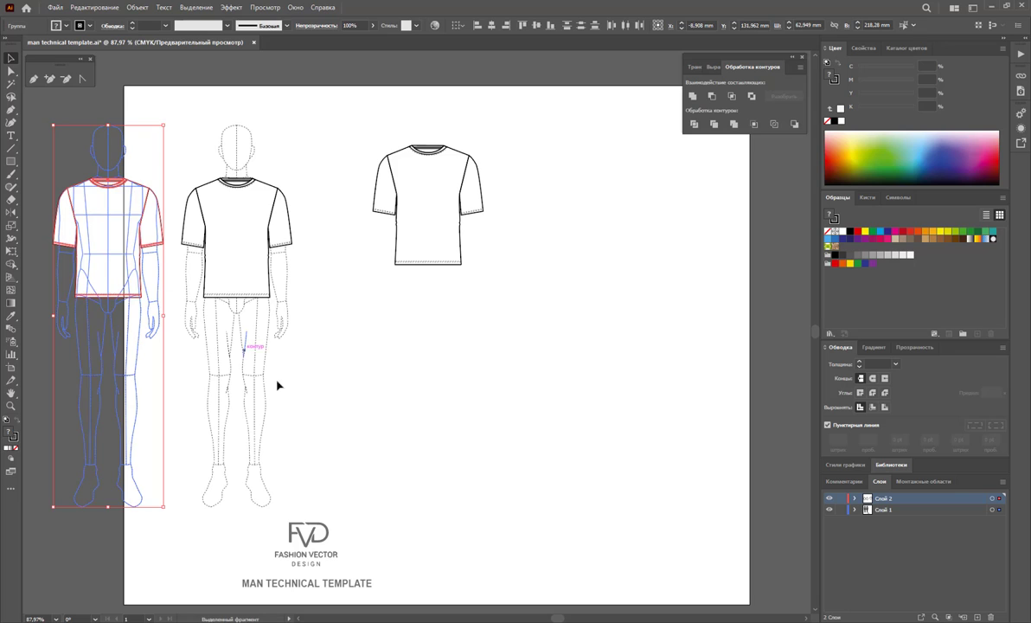
{"action": "left_click", "coordinate": [290, 618]}
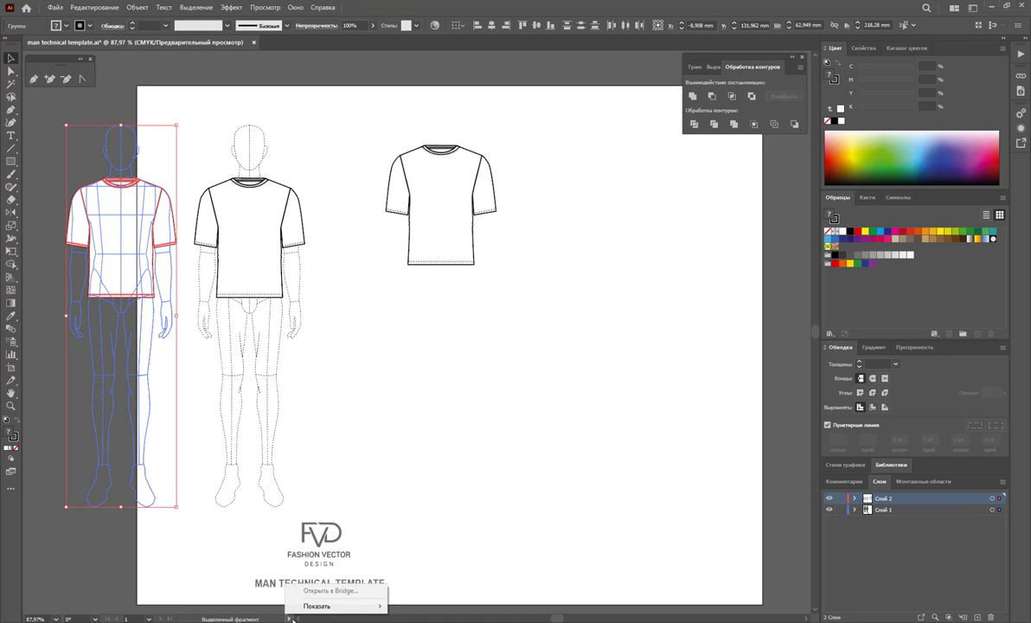
{"action": "left_click", "coordinate": [856, 534]}
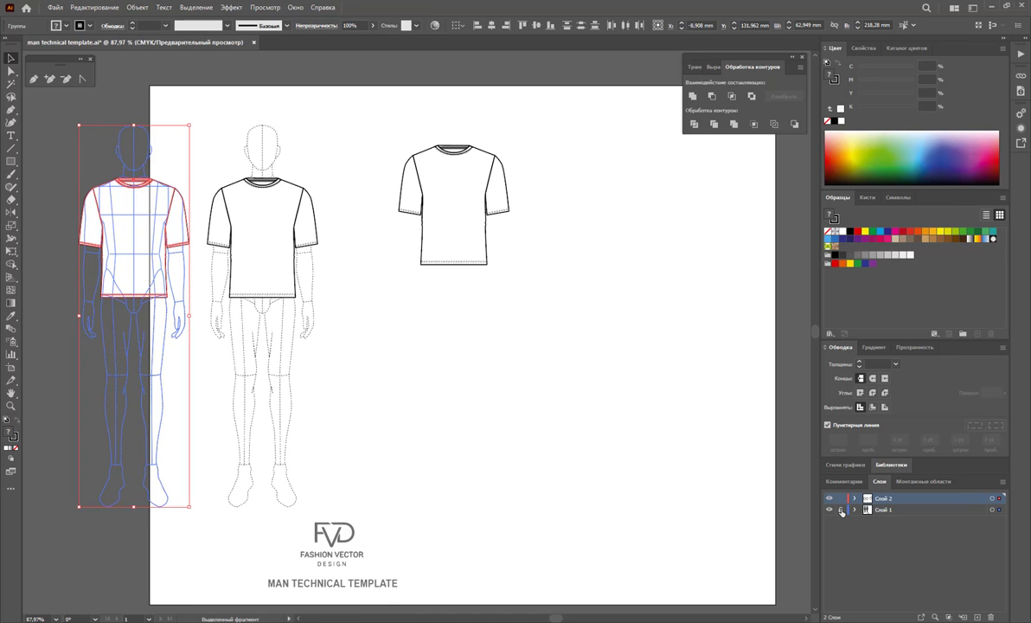
{"action": "left_click", "coordinate": [842, 510]}
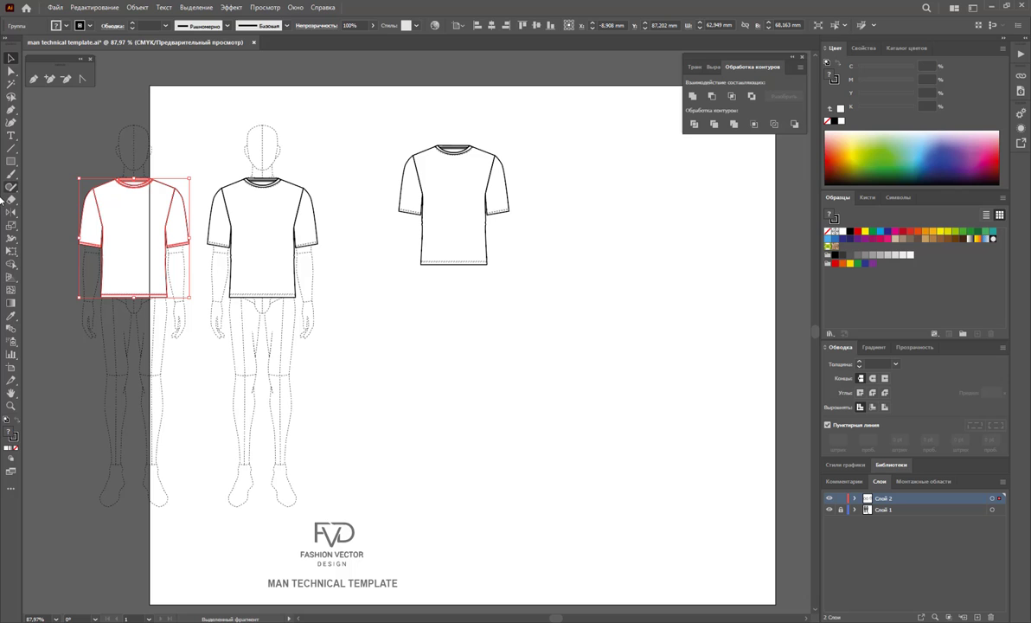
{"action": "left_click", "coordinate": [12, 370]}
{"action": "left_click_drag", "start_coordinate": [150, 345], "coordinate": [66, 350]}
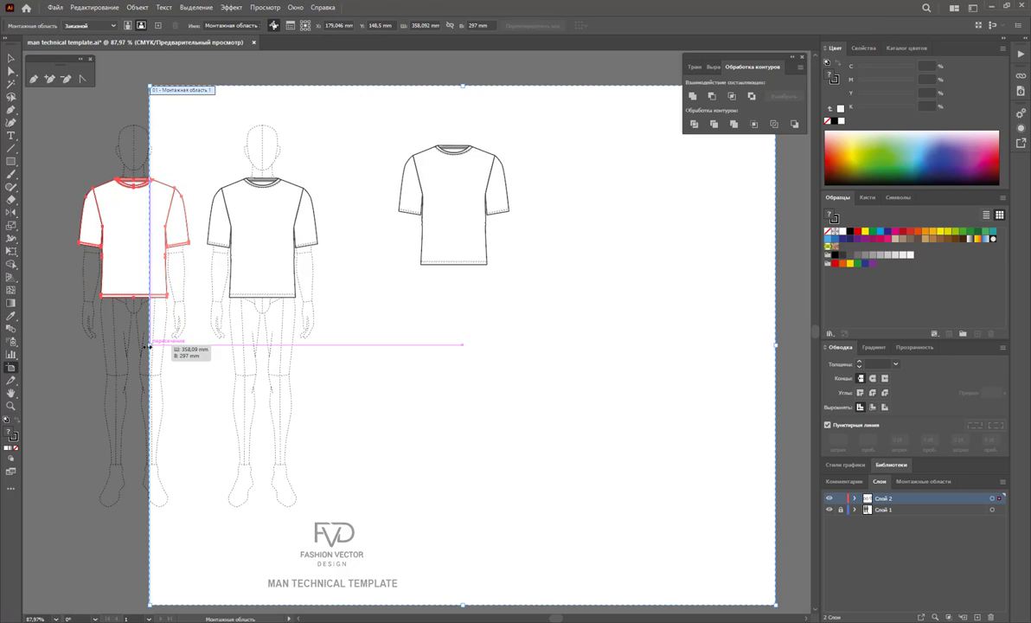
{"action": "key", "text": "v"}
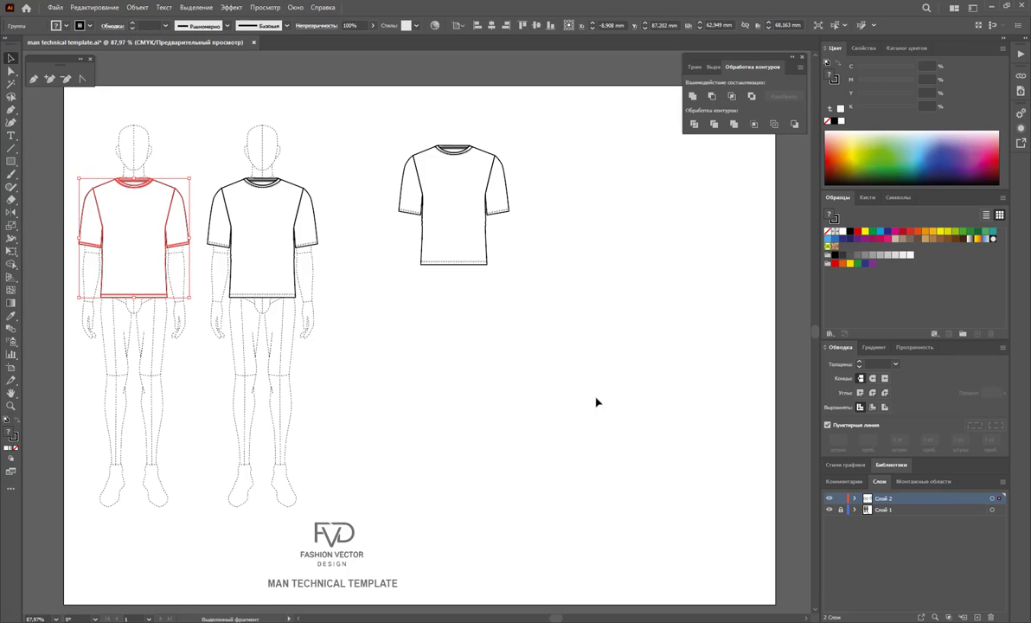
{"action": "left_click", "coordinate": [548, 346]}
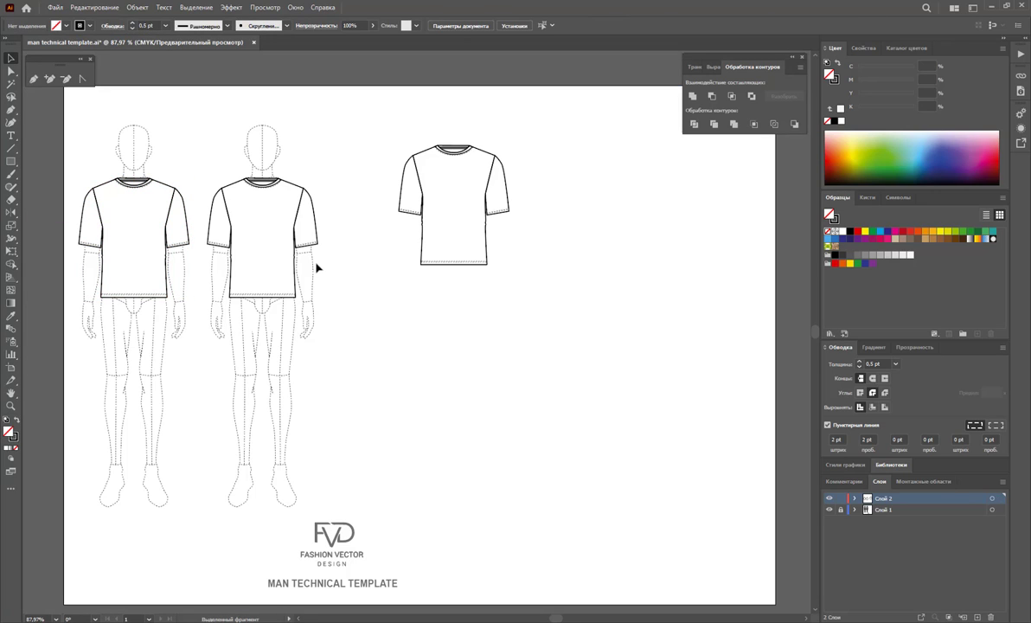
Step: Zoom in on the middle figure's T-shirt and undo an accidental stretch of its left sleeve hem
{"action": "left_click", "coordinate": [11, 405]}
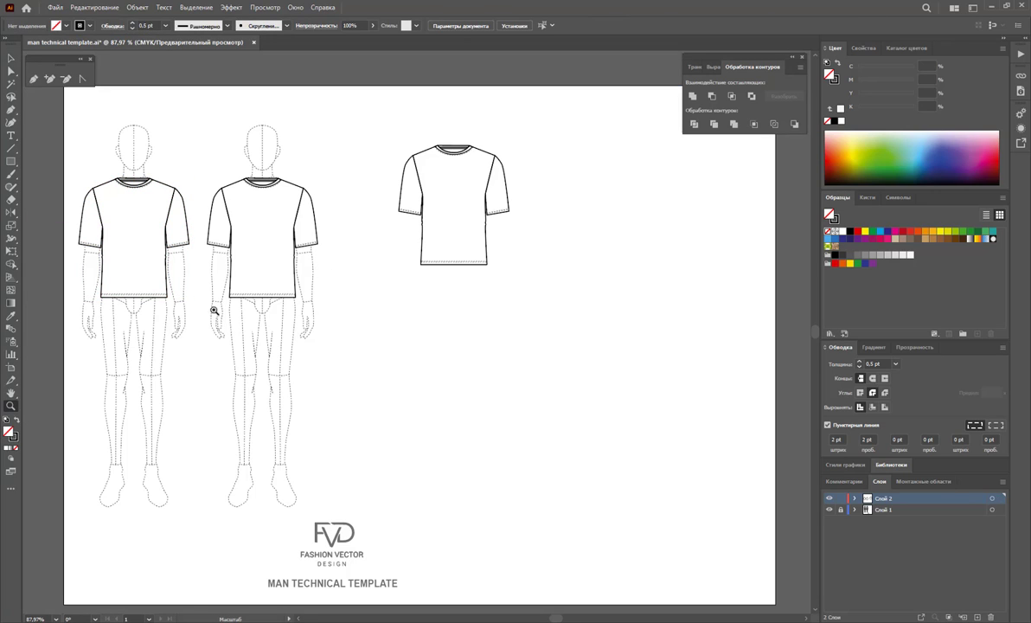
{"action": "mouse_move", "coordinate": [262, 281]}
{"action": "left_mouse_down"}
{"action": "mouse_move", "coordinate": [334, 306]}
{"action": "mouse_move", "coordinate": [311, 289]}
{"action": "left_mouse_up"}
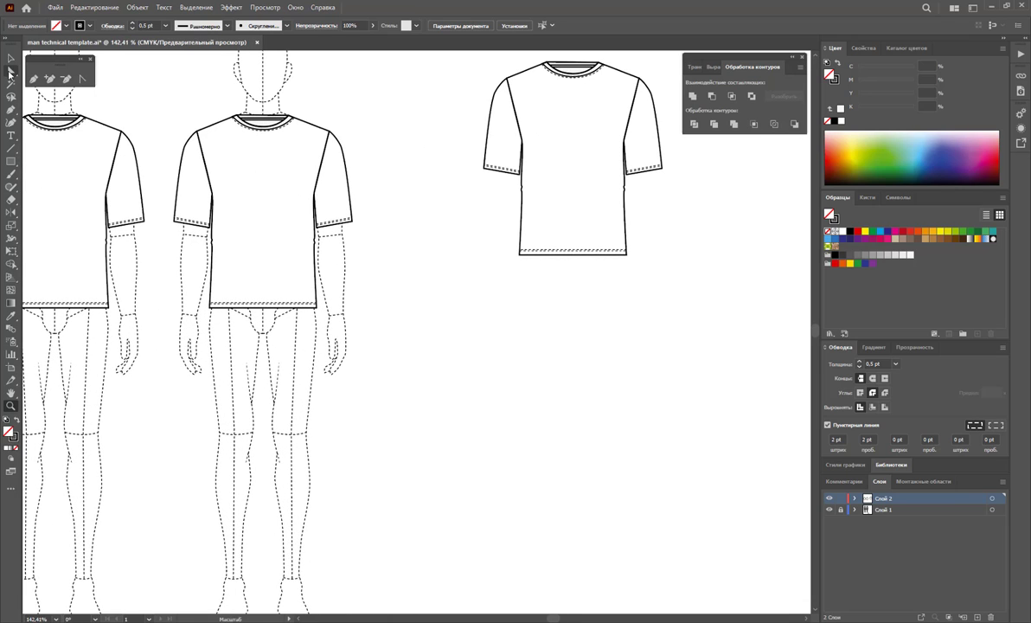
{"action": "left_click", "coordinate": [10, 72]}
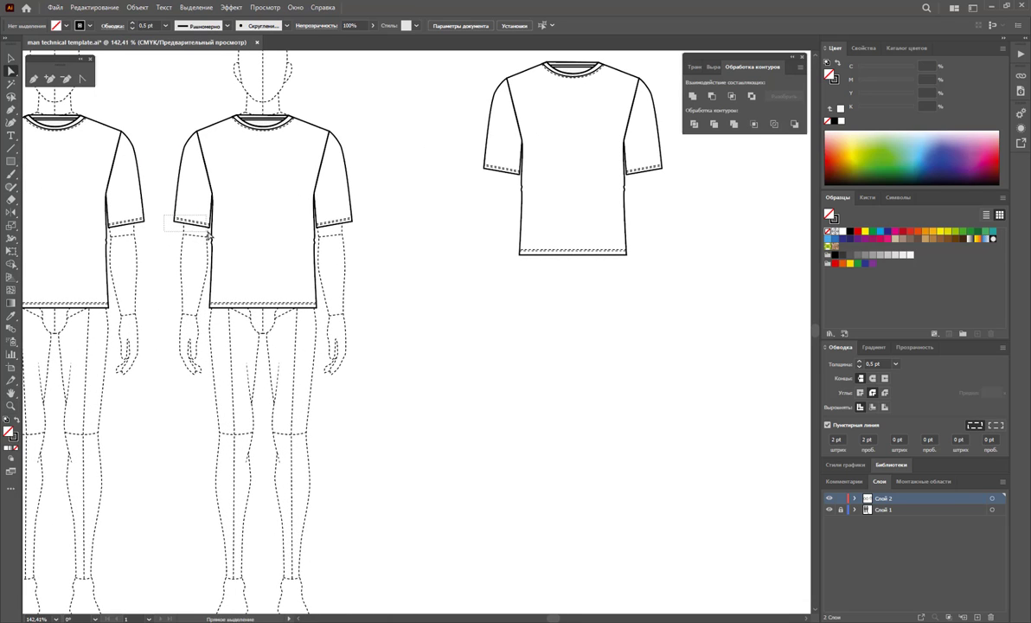
{"action": "mouse_move", "coordinate": [210, 234]}
{"action": "left_mouse_down"}
{"action": "mouse_move", "coordinate": [185, 229]}
{"action": "mouse_move", "coordinate": [188, 321]}
{"action": "left_mouse_up"}
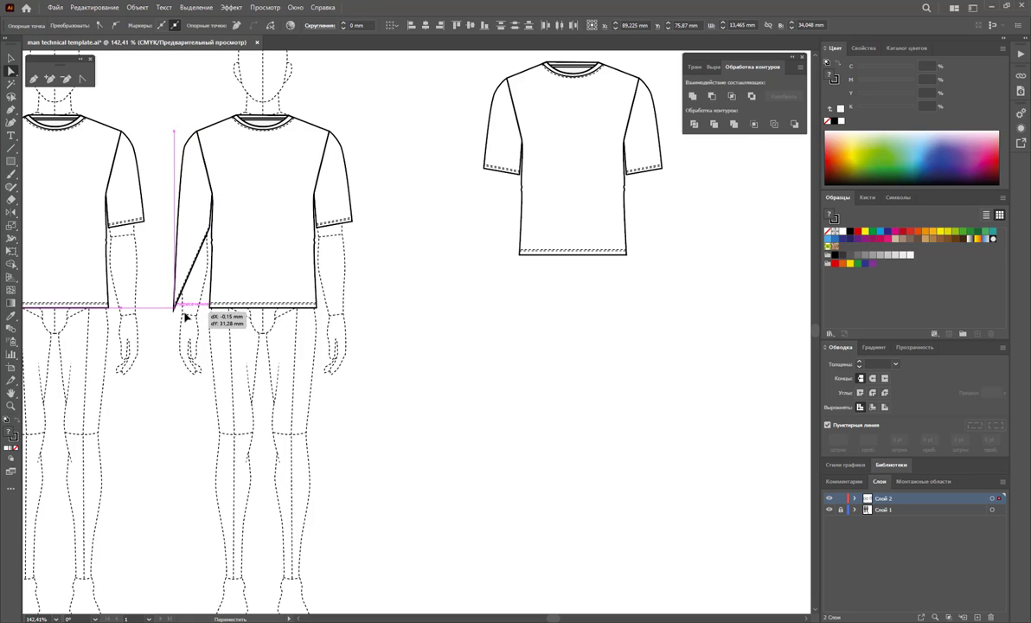
{"action": "key", "text": "ctrl+z"}
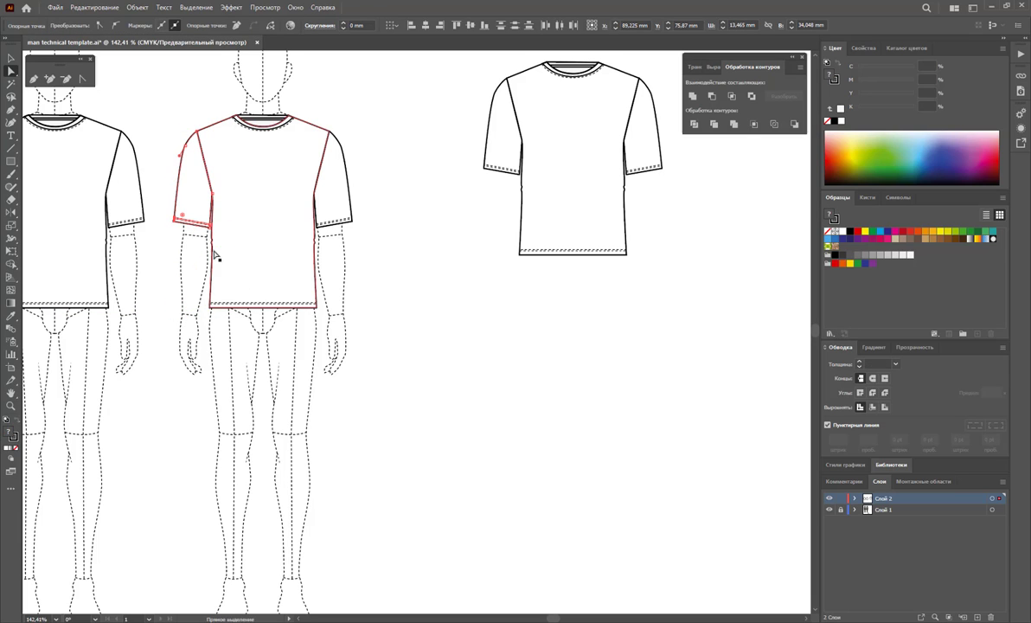
Step: Deselect and zoom in closely on the left sleeve hem
{"action": "left_click", "coordinate": [97, 322]}
{"action": "left_click", "coordinate": [11, 405]}
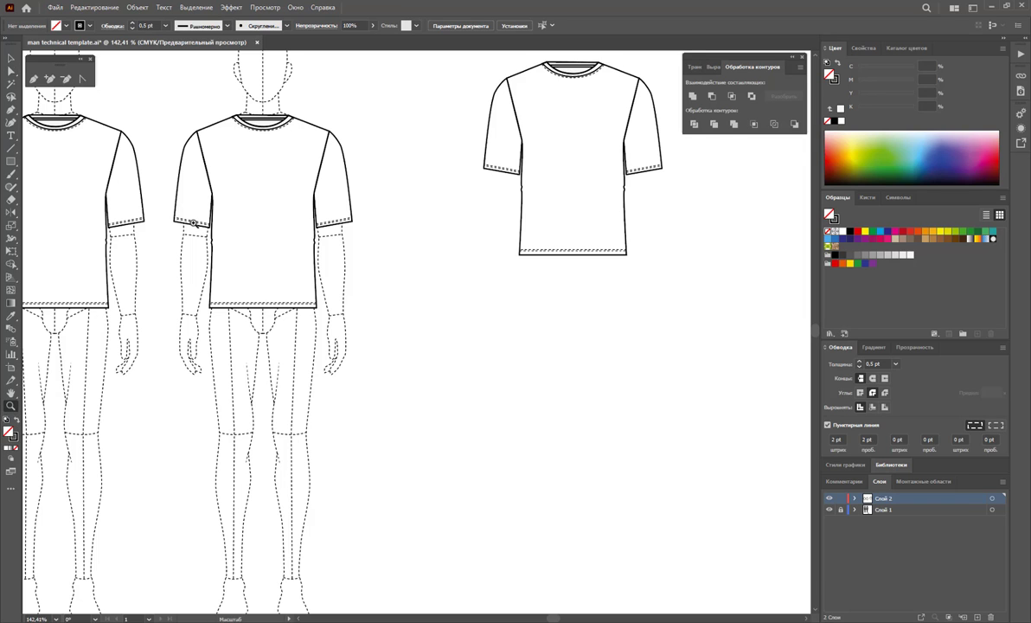
{"action": "mouse_move", "coordinate": [193, 223]}
{"action": "left_mouse_down"}
{"action": "mouse_move", "coordinate": [384, 272]}
{"action": "mouse_move", "coordinate": [284, 237]}
{"action": "left_mouse_up"}
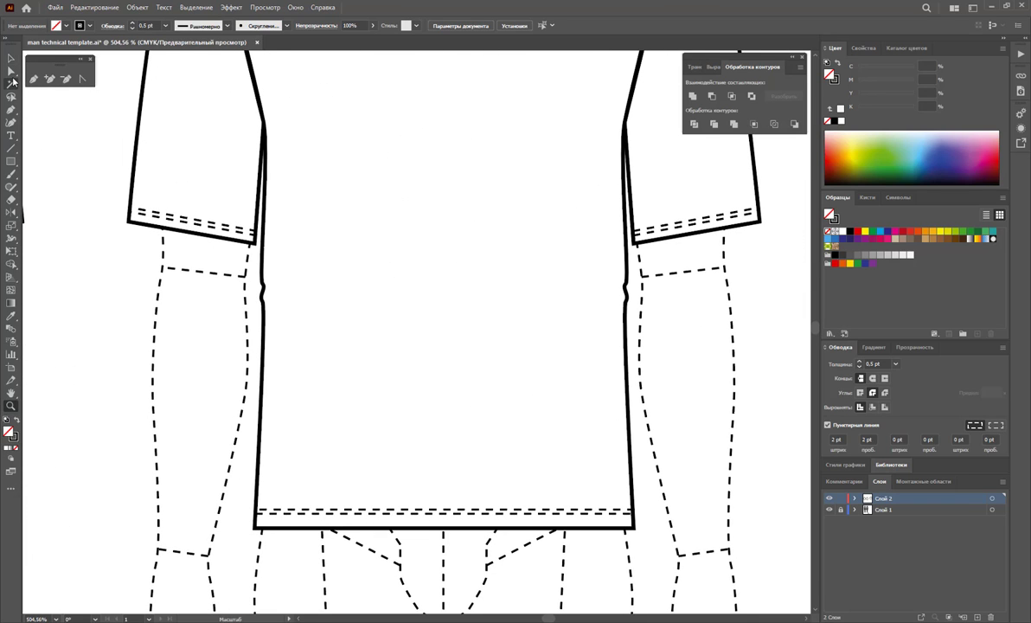
{"action": "left_click", "coordinate": [11, 97]}
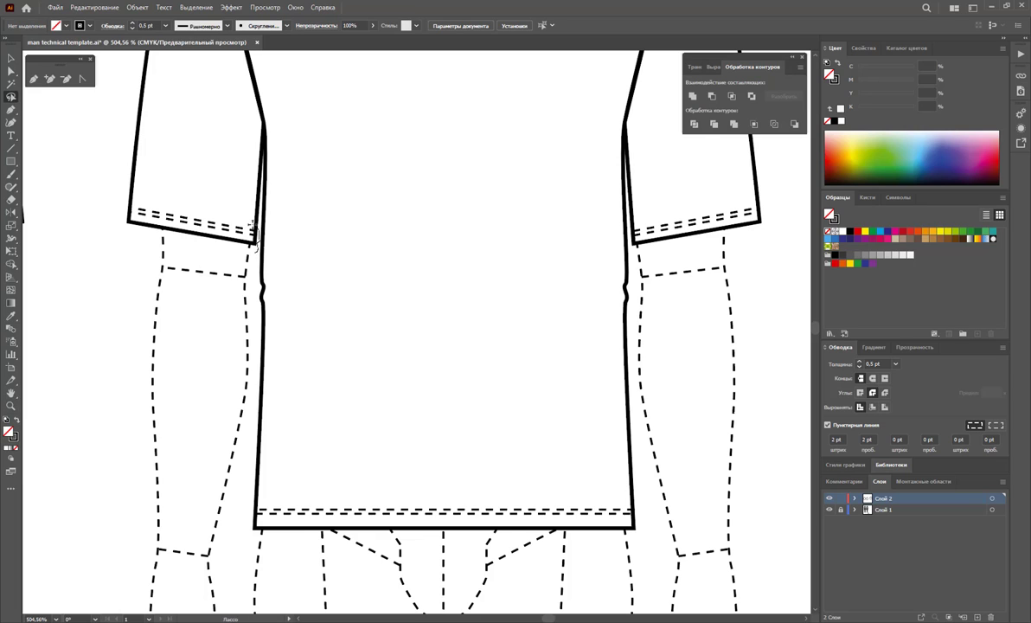
Step: Lasso-select the anchors of the middle T-shirt's left sleeve hem
{"action": "left_click_drag", "start_coordinate": [252, 227], "coordinate": [236, 248]}
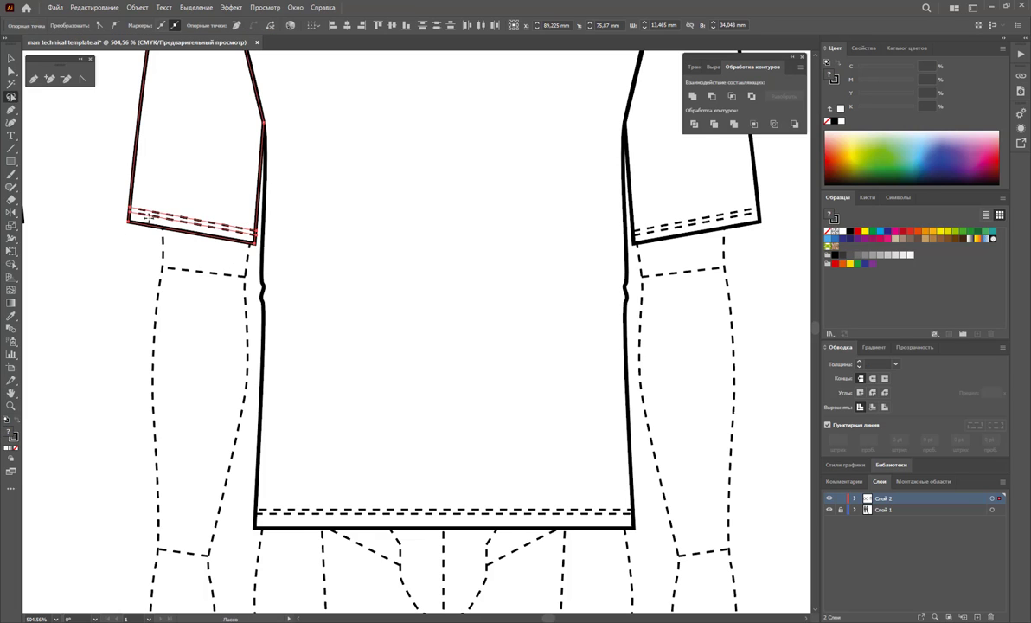
{"action": "left_click", "coordinate": [11, 75]}
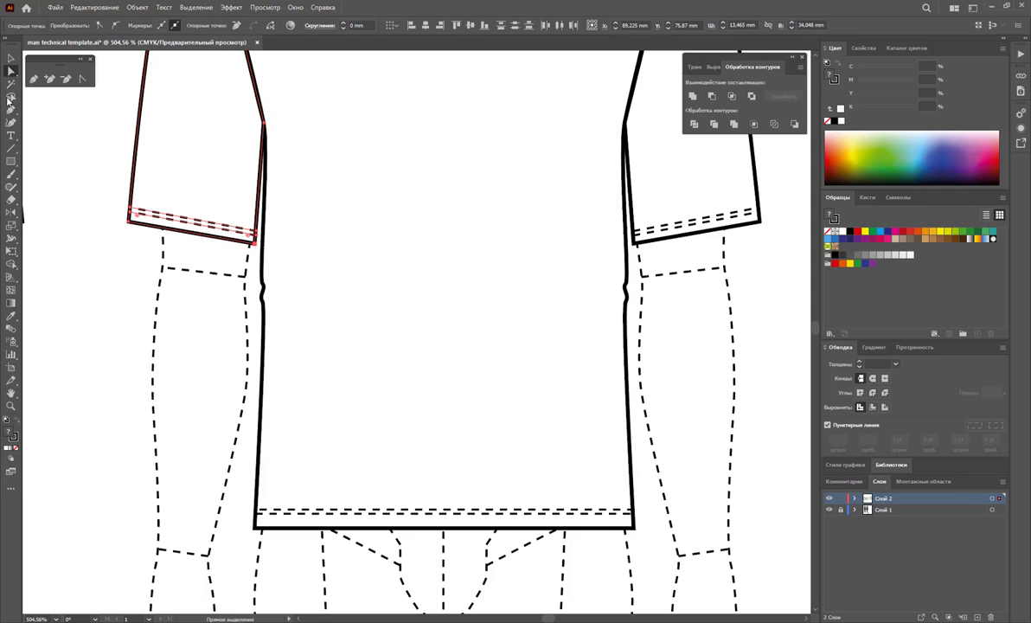
{"action": "left_click", "coordinate": [10, 97]}
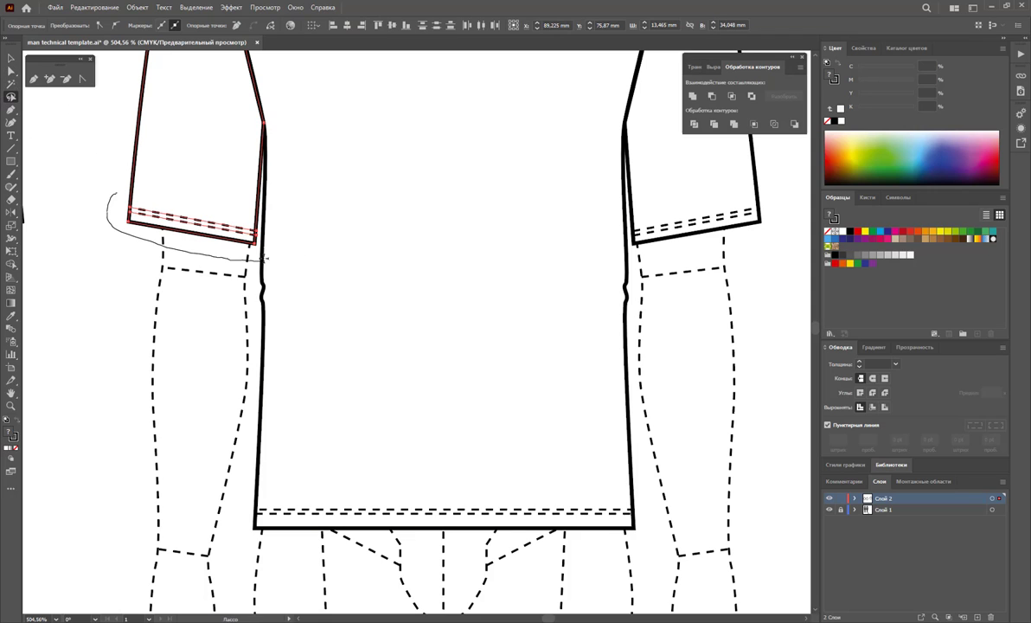
{"action": "left_click_drag", "start_coordinate": [173, 199], "coordinate": [121, 199]}
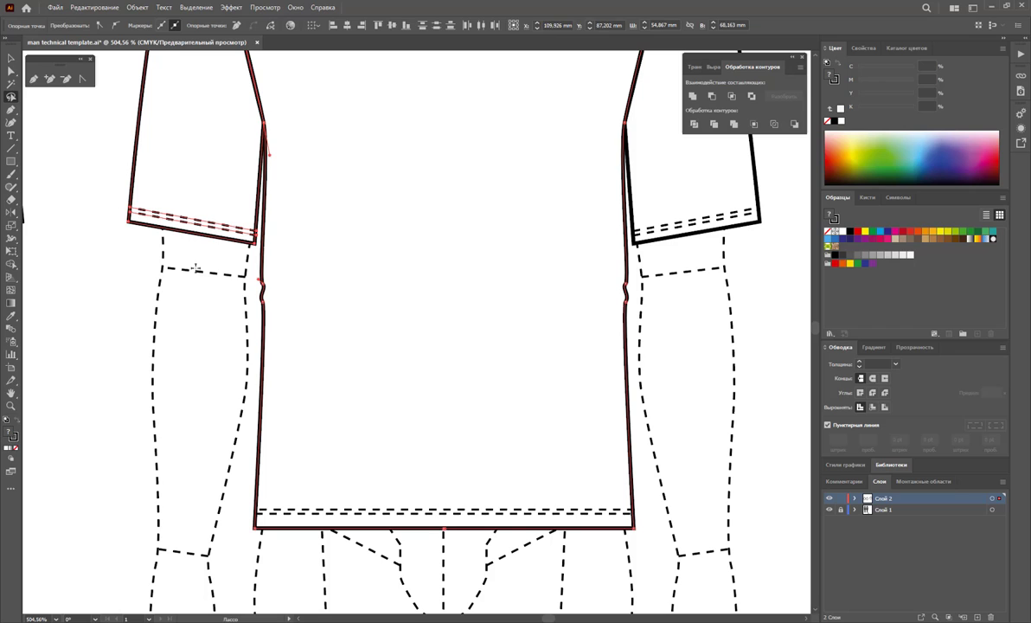
{"action": "left_click", "coordinate": [196, 268]}
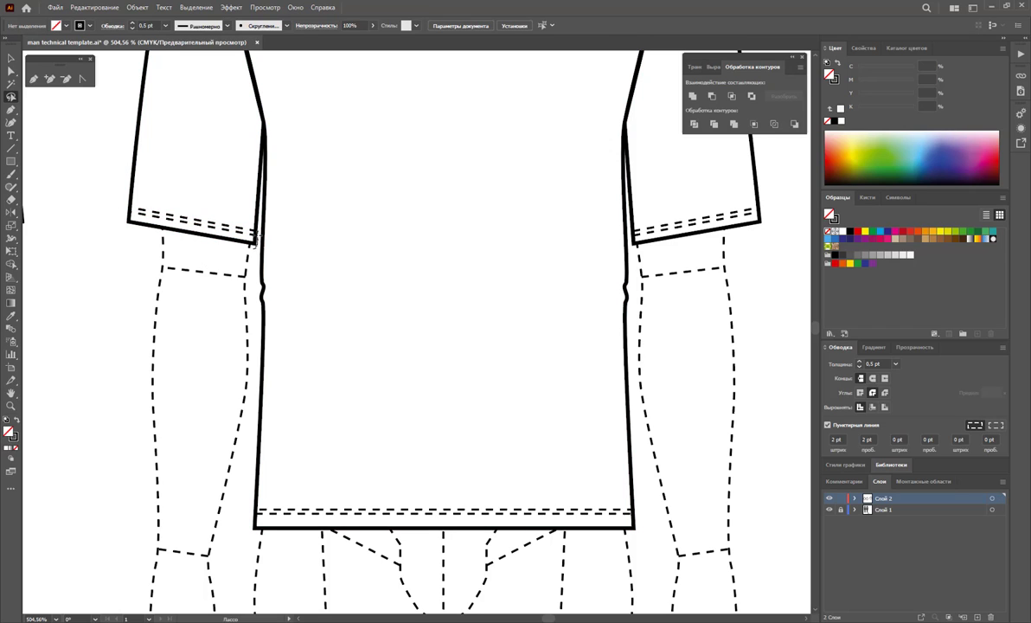
{"action": "left_click_drag", "start_coordinate": [197, 212], "coordinate": [89, 201]}
{"action": "left_click_drag", "start_coordinate": [169, 253], "coordinate": [172, 255]}
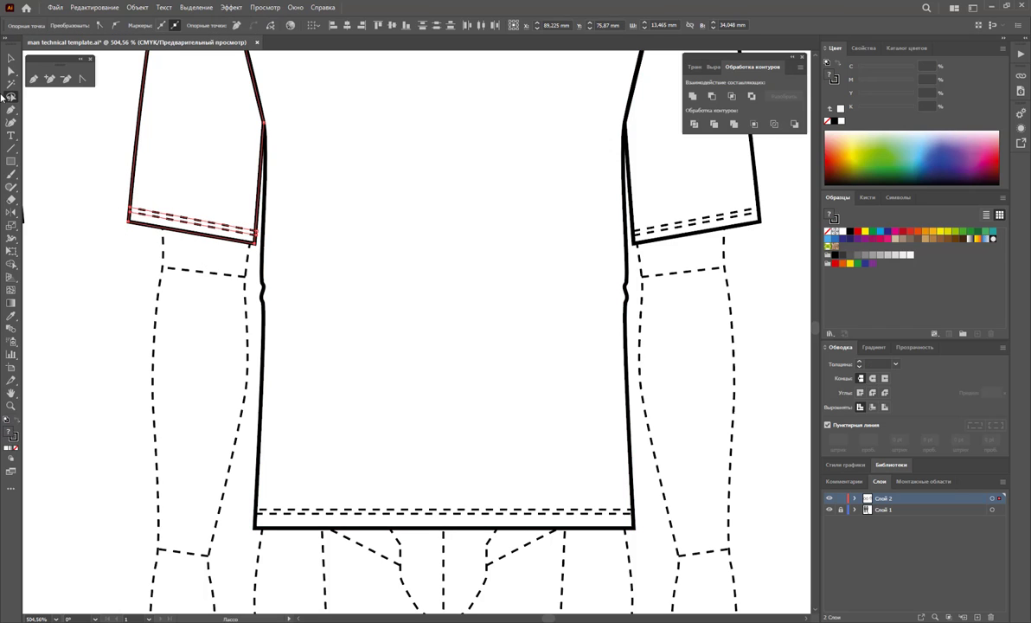
Step: Drag the sleeve hem down well below the shirt hem to form a long sleeve
{"action": "key", "text": "a"}
{"action": "left_click_drag", "start_coordinate": [194, 238], "coordinate": [174, 562]}
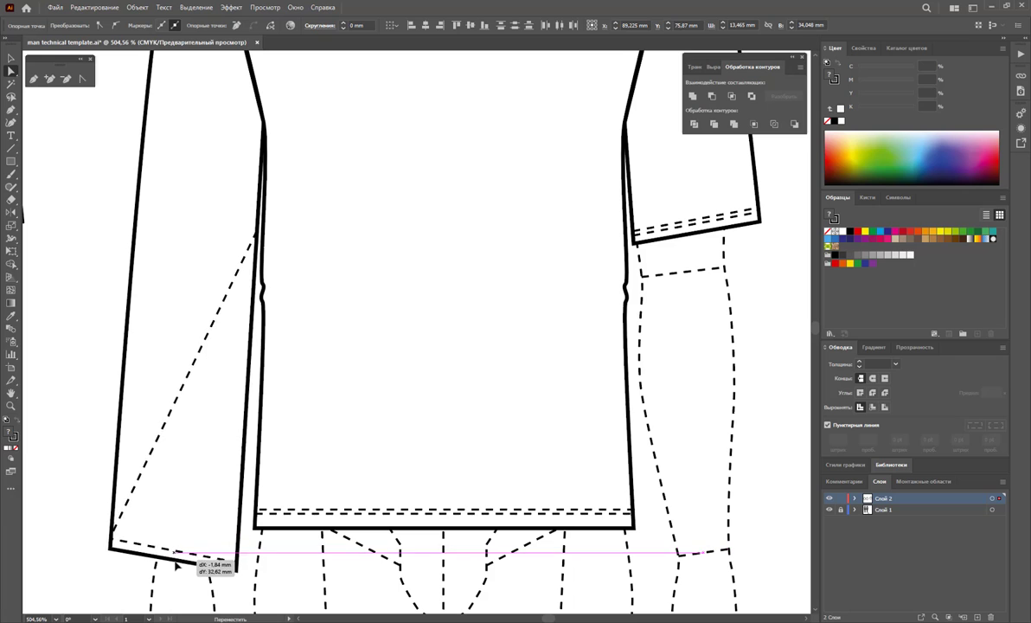
{"action": "left_click_drag", "start_coordinate": [174, 562], "coordinate": [174, 571]}
{"action": "left_click", "coordinate": [14, 59]}
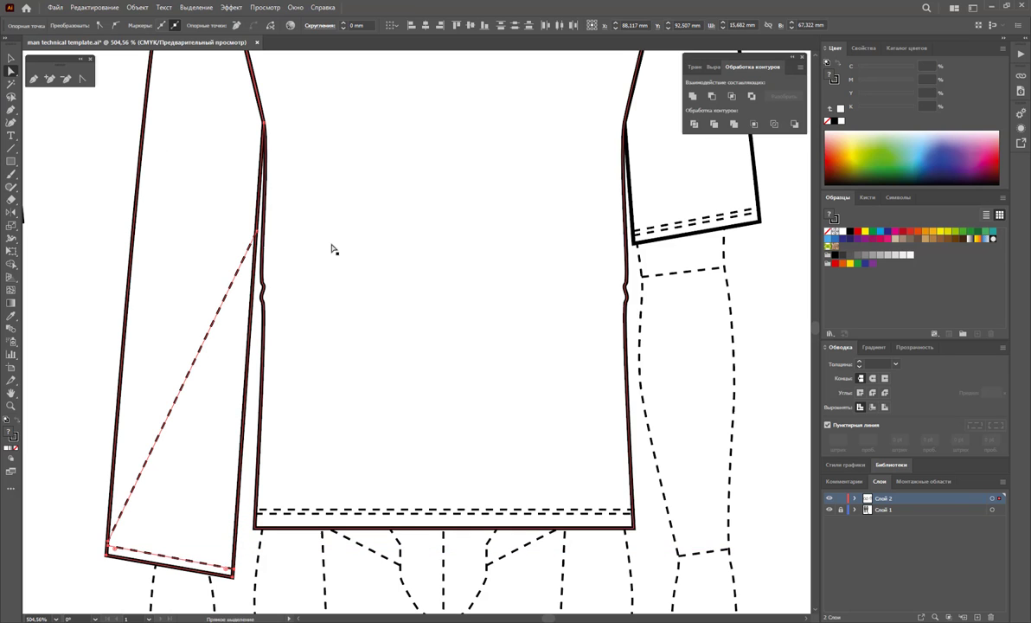
{"action": "key", "text": "ctrl+shift+a"}
{"action": "key", "text": "p"}
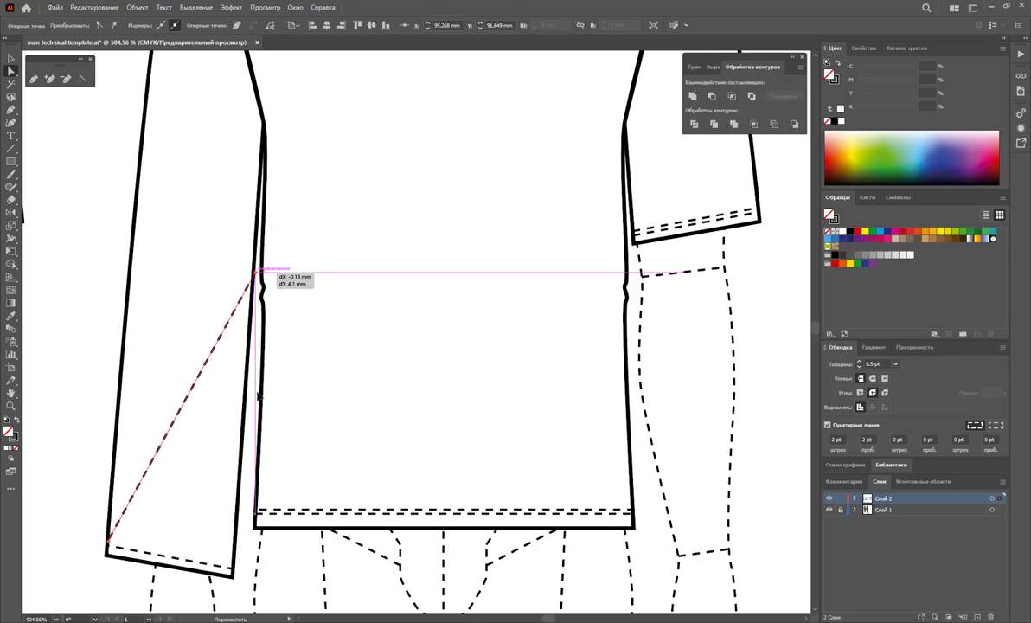
Step: Nudge the long sleeve's hem and edge anchors left and right to adjust its width
{"action": "key", "text": "a"}
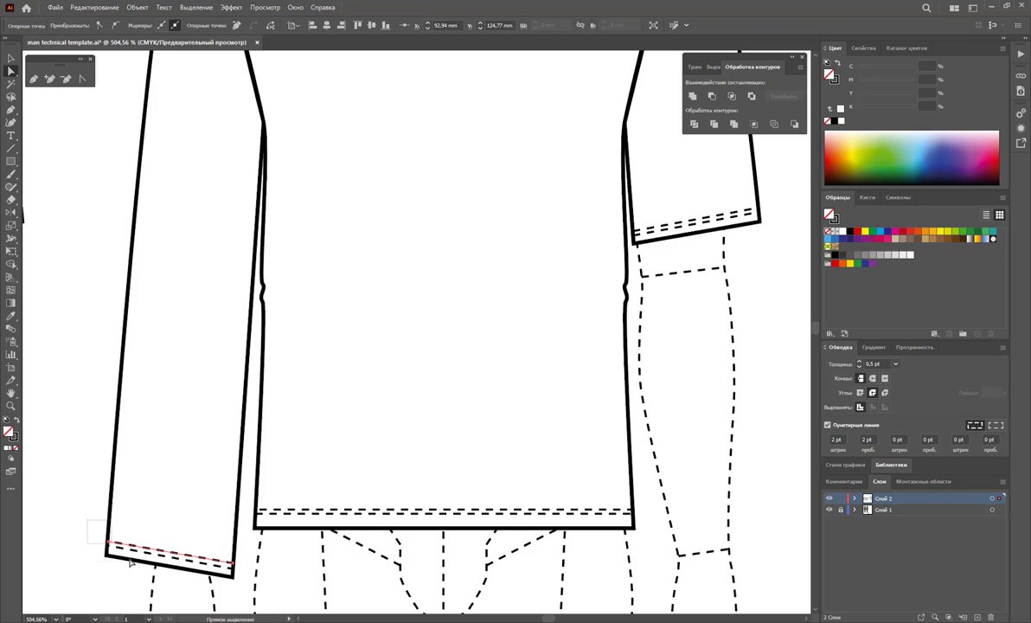
{"action": "left_click_drag", "start_coordinate": [90, 523], "coordinate": [113, 559]}
{"action": "key", "text": "Right"}
{"action": "key", "text": "Right"}
{"action": "key", "text": "Right"}
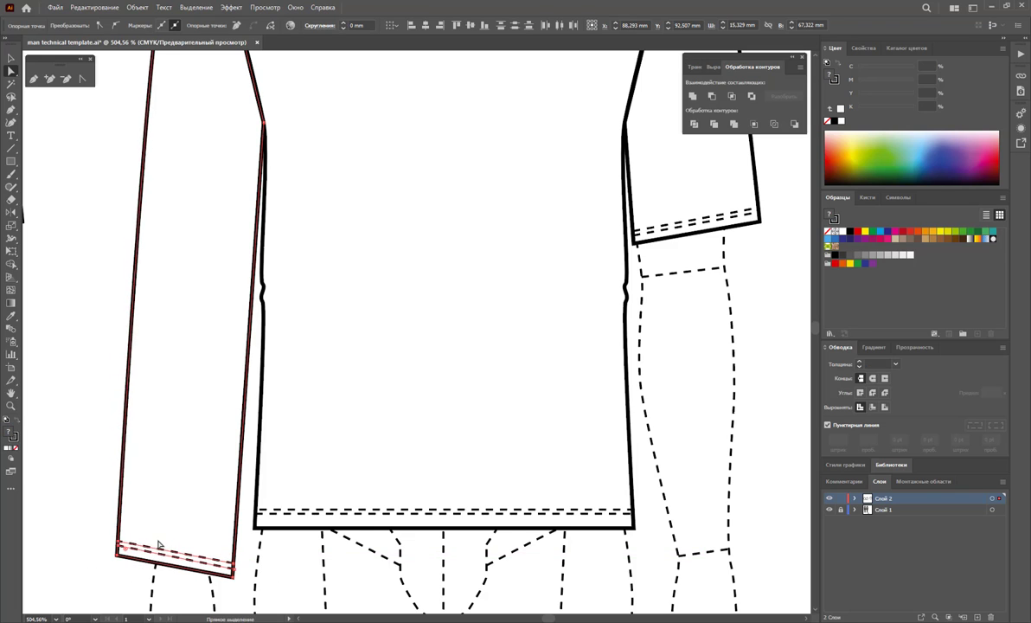
{"action": "key", "text": "Right"}
{"action": "key", "text": "Right"}
{"action": "key", "text": "Right"}
{"action": "key", "text": "Right"}
{"action": "key", "text": "Right"}
{"action": "key", "text": "Right"}
{"action": "key", "text": "Left"}
{"action": "key", "text": "Left"}
{"action": "key", "text": "Left"}
{"action": "key", "text": "Left"}
{"action": "key", "text": "Left"}
{"action": "key", "text": "Left"}
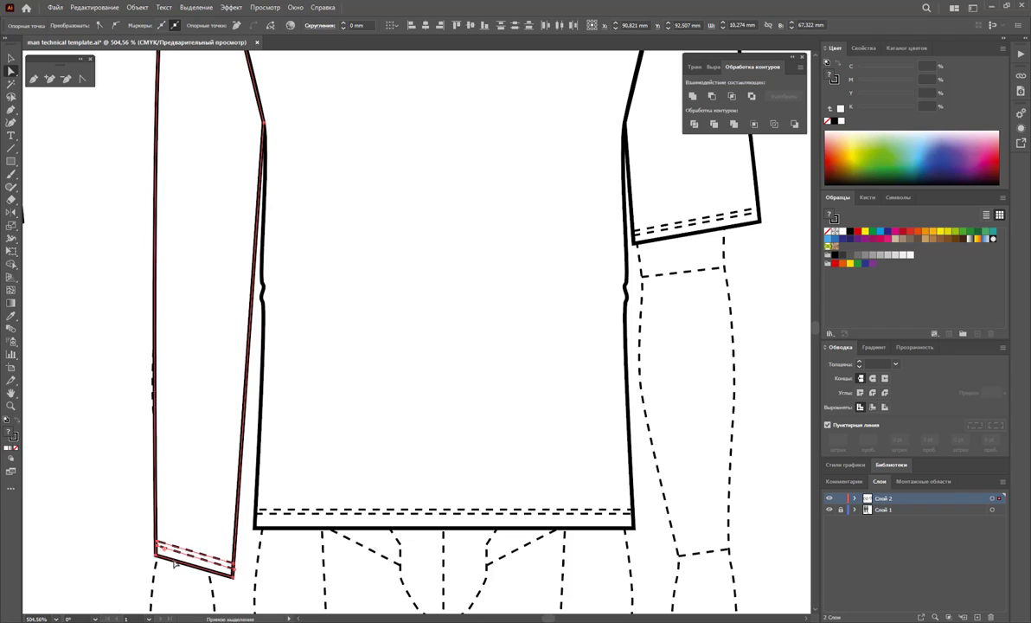
{"action": "key", "text": "Left"}
{"action": "key", "text": "Left"}
{"action": "key", "text": "Left"}
{"action": "key", "text": "Left"}
{"action": "key", "text": "Left"}
{"action": "key", "text": "Left"}
{"action": "key", "text": "Left"}
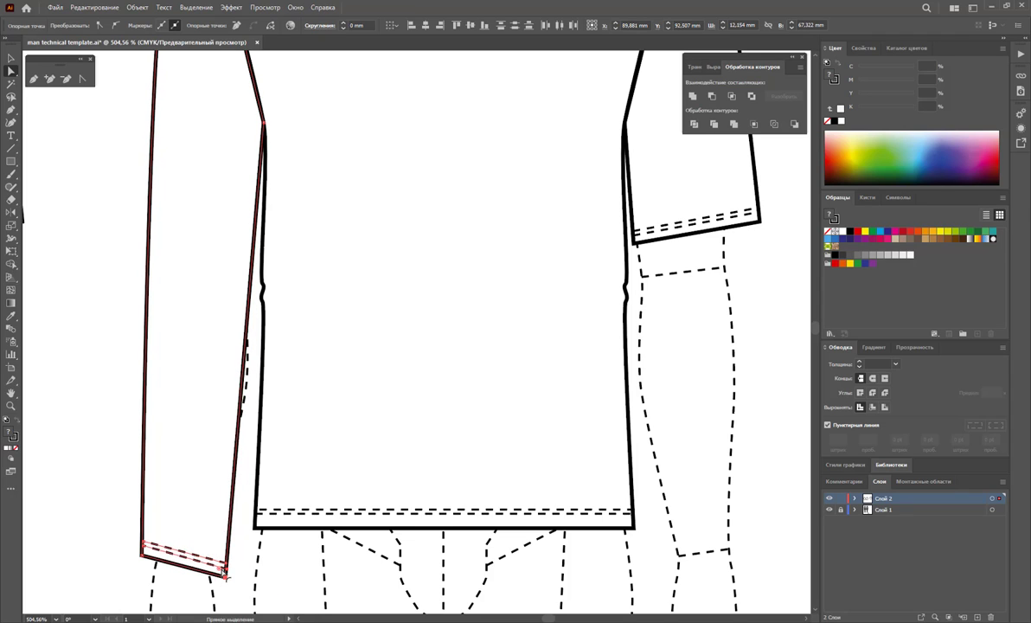
{"action": "key", "text": "Left"}
{"action": "key", "text": "Left"}
{"action": "key", "text": "Left"}
{"action": "key", "text": "Left"}
{"action": "key", "text": "Left"}
{"action": "key", "text": "Left"}
{"action": "key", "text": "Left"}
{"action": "key", "text": "Left"}
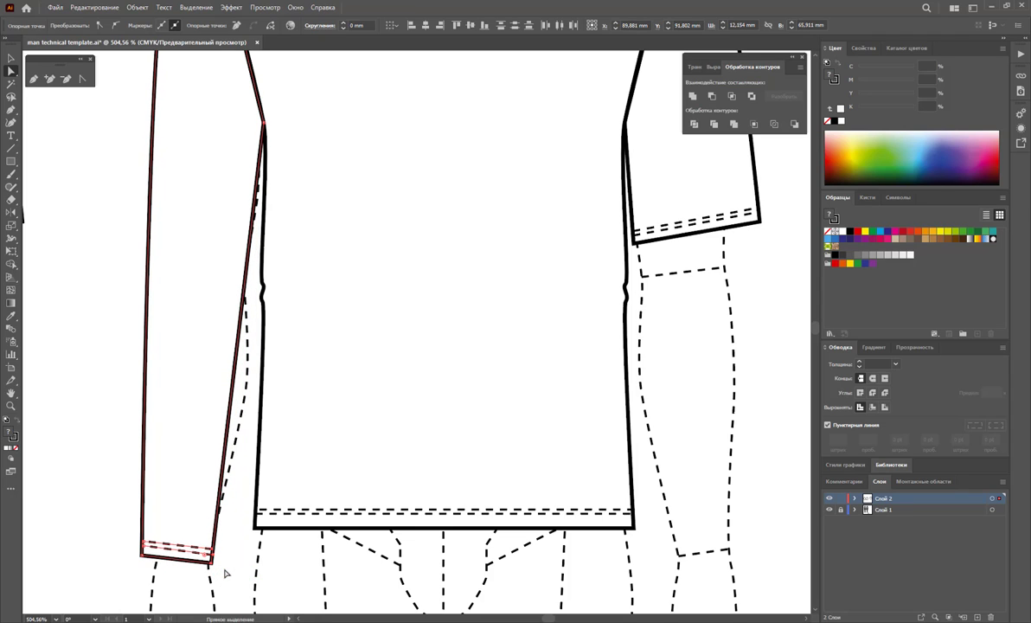
{"action": "key", "text": "Right"}
{"action": "key", "text": "Right"}
{"action": "key", "text": "Right"}
{"action": "key", "text": "Right"}
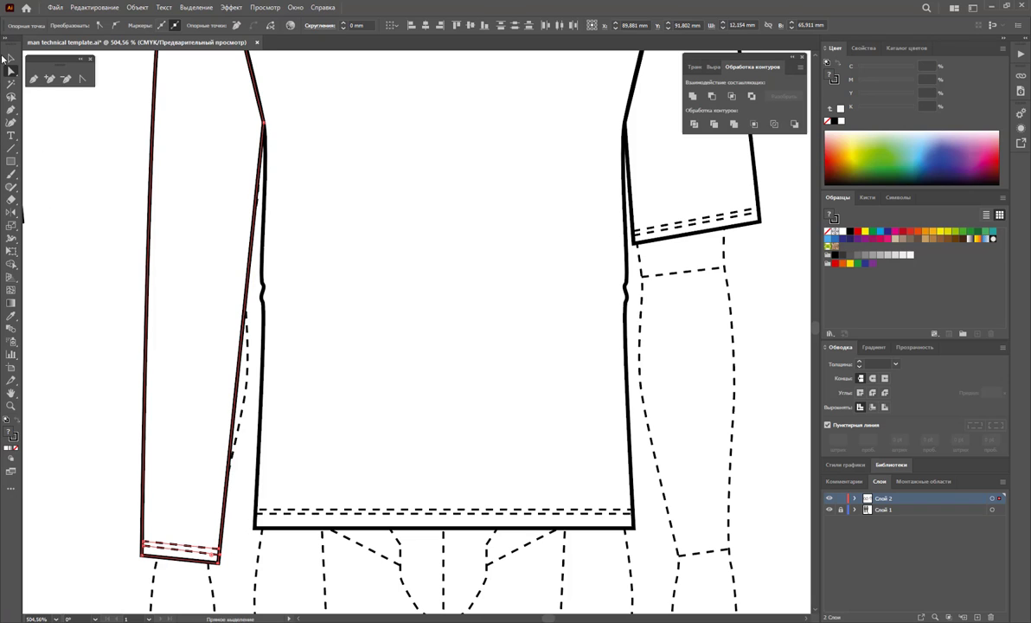
Step: Try removing the T-shirt's white fill, undo it, then select the left sleeve path
{"action": "left_click", "coordinate": [7, 58]}
{"action": "left_click_drag", "start_coordinate": [92, 146], "coordinate": [192, 249]}
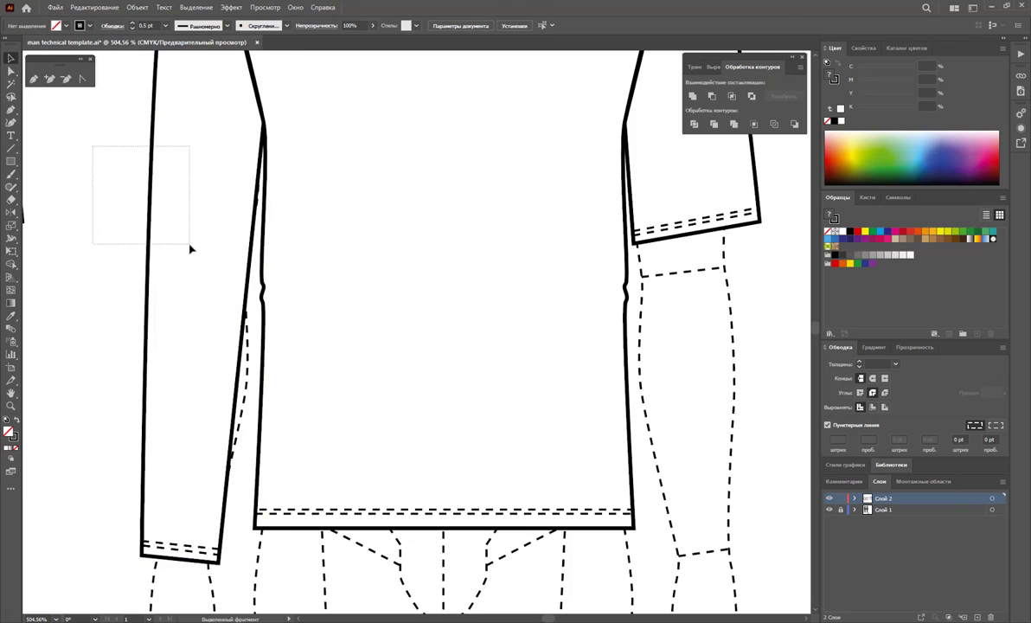
{"action": "left_click", "coordinate": [17, 448]}
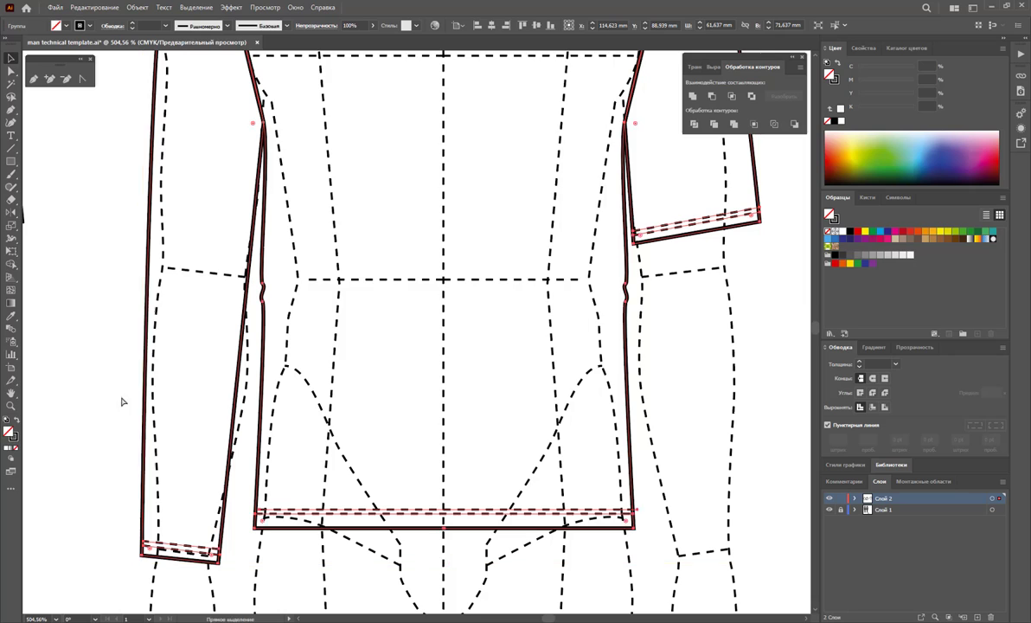
{"action": "key", "text": "ctrl+z"}
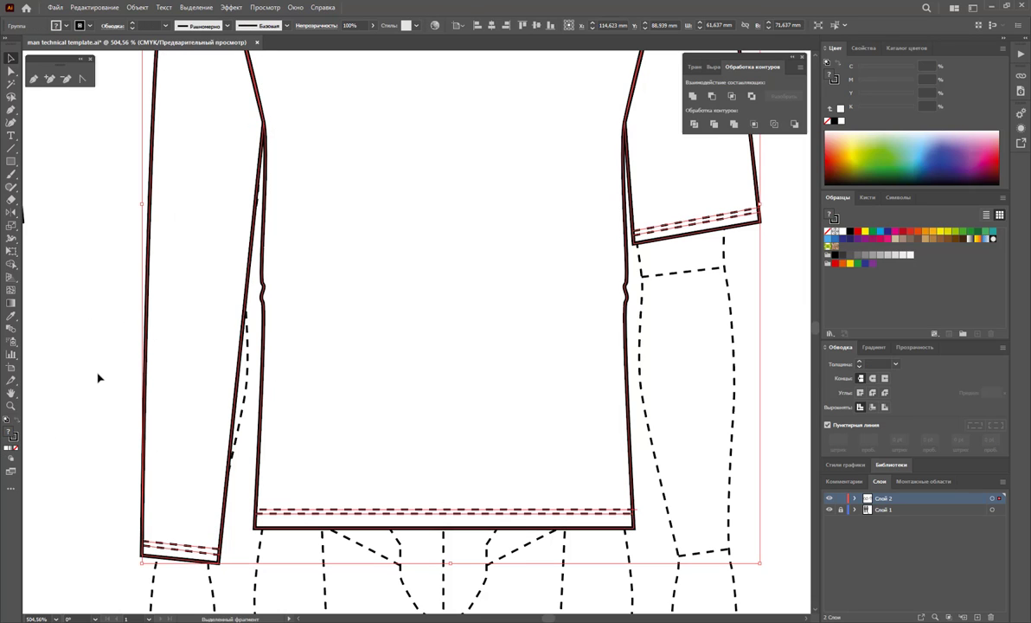
{"action": "left_click", "coordinate": [98, 378]}
{"action": "left_click", "coordinate": [10, 71]}
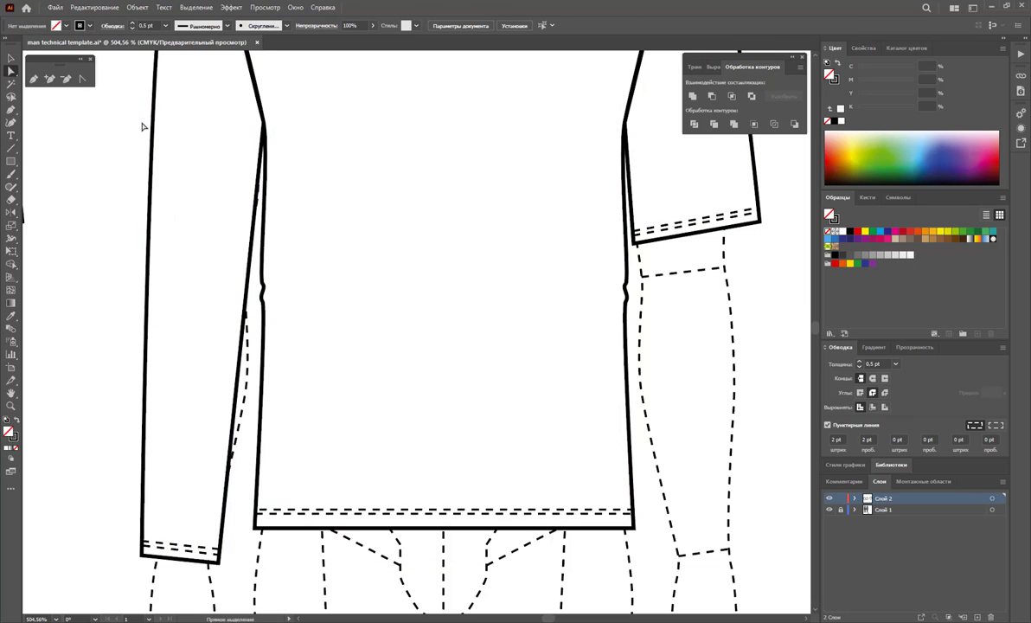
{"action": "left_click", "coordinate": [150, 123]}
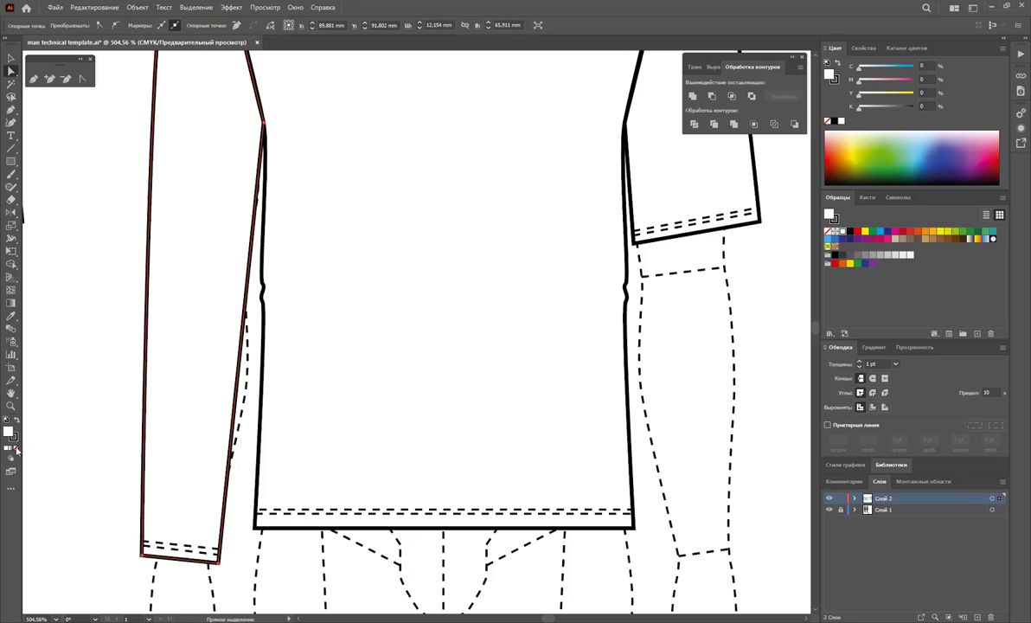
Step: Set the long sleeve's fill to None and bend its inner edge with a new elbow anchor
{"action": "key", "text": "slash"}
{"action": "scroll", "coordinate": [81, 378], "scroll_direction": "up", "scroll_amount": 1}
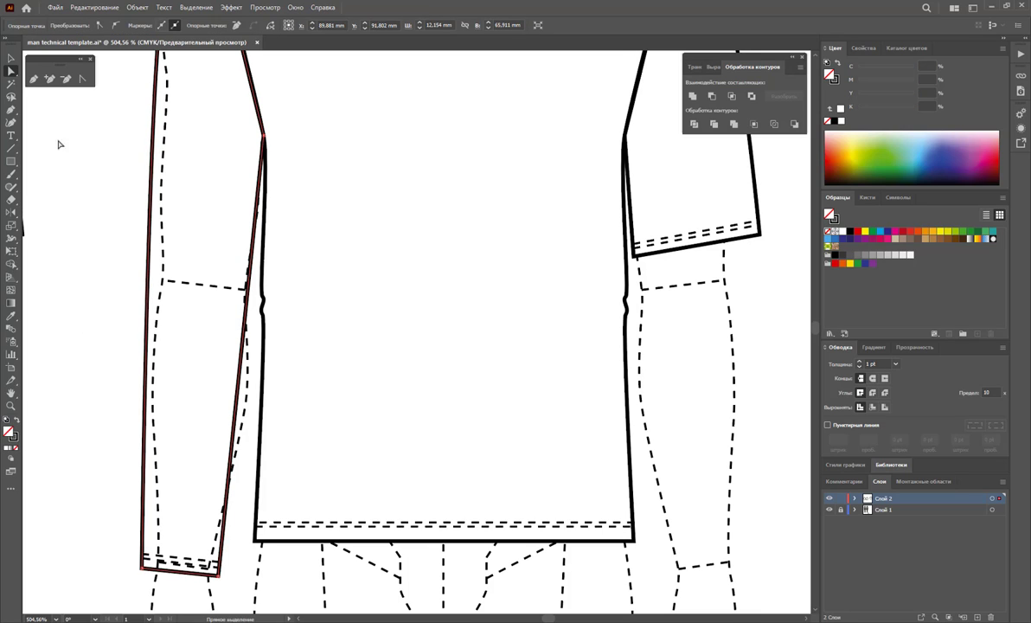
{"action": "left_click", "coordinate": [33, 79]}
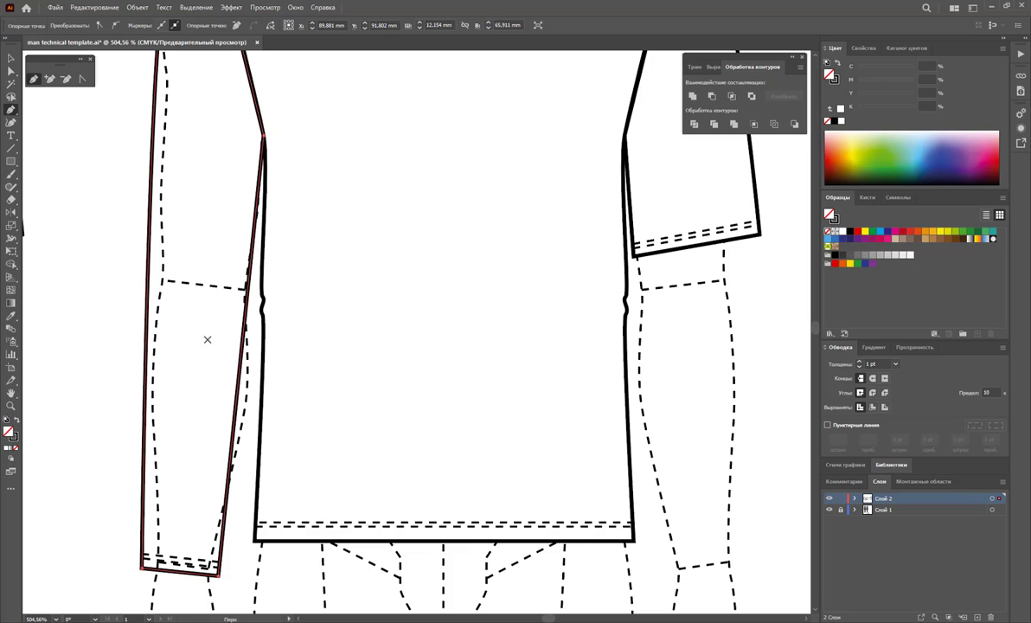
{"action": "left_click", "coordinate": [243, 366]}
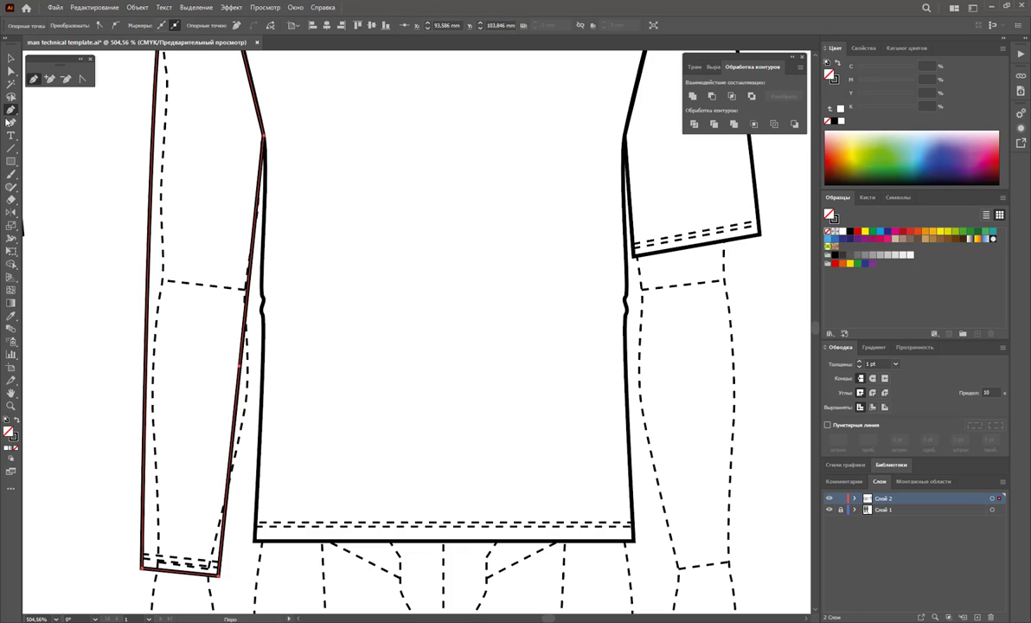
{"action": "left_click", "coordinate": [9, 73]}
{"action": "mouse_move", "coordinate": [239, 365]}
{"action": "left_mouse_down"}
{"action": "mouse_move", "coordinate": [252, 381]}
{"action": "mouse_move", "coordinate": [249, 411]}
{"action": "left_mouse_up"}
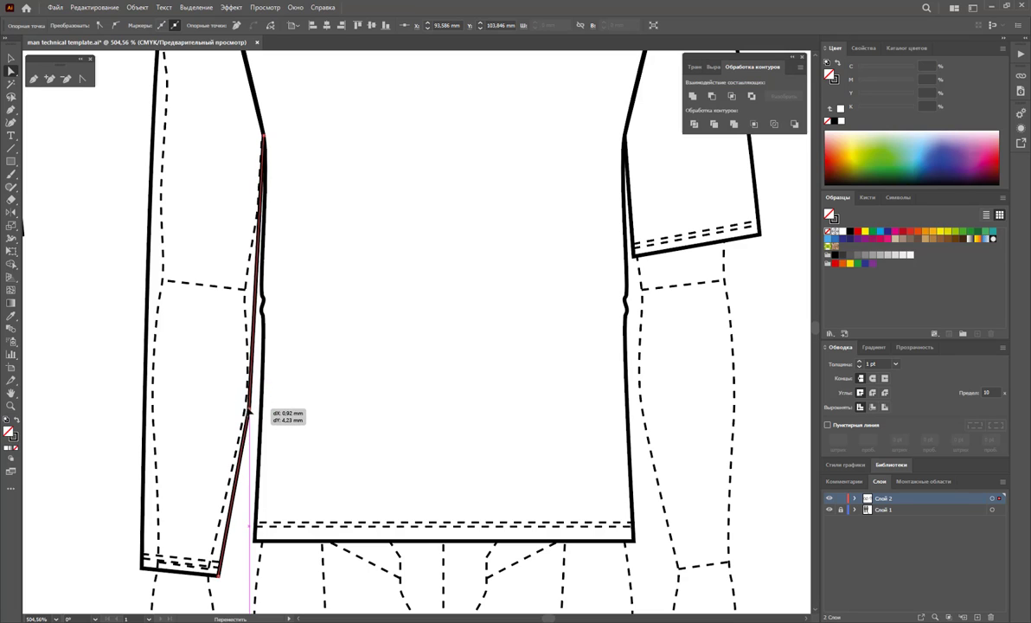
{"action": "left_click_drag", "start_coordinate": [249, 411], "coordinate": [247, 400]}
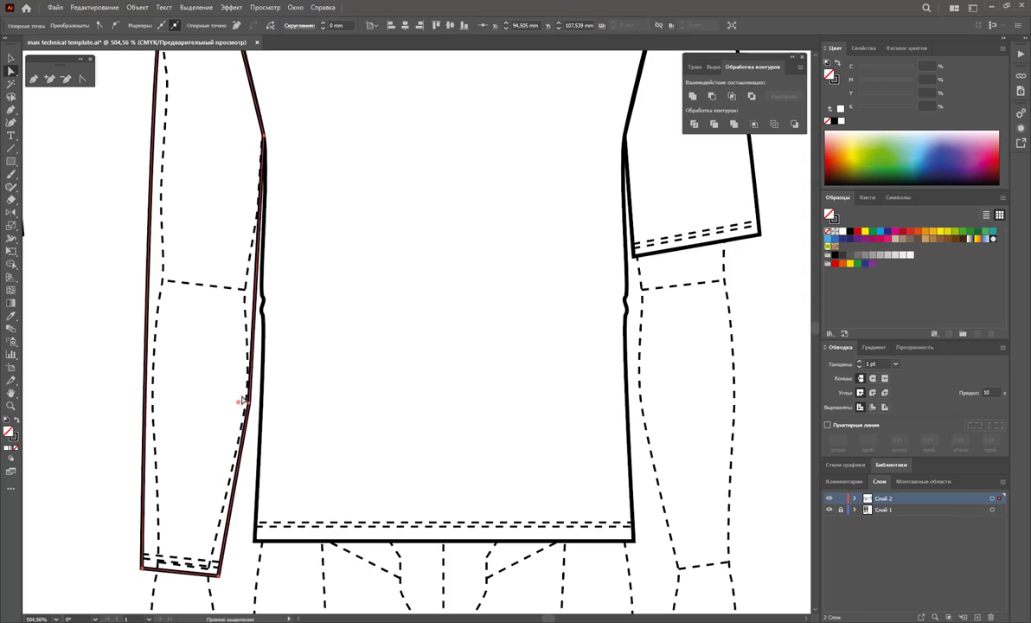
Step: Add an anchor on the sleeve's outer edge and pull it in at the elbow
{"action": "left_click", "coordinate": [50, 79]}
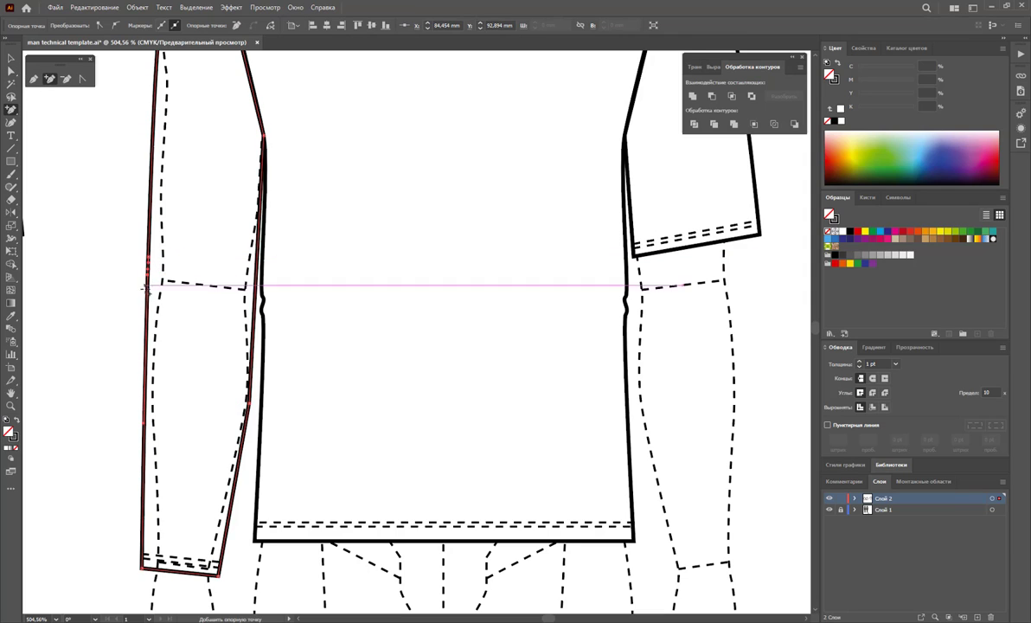
{"action": "left_click", "coordinate": [148, 282]}
{"action": "left_click", "coordinate": [11, 71]}
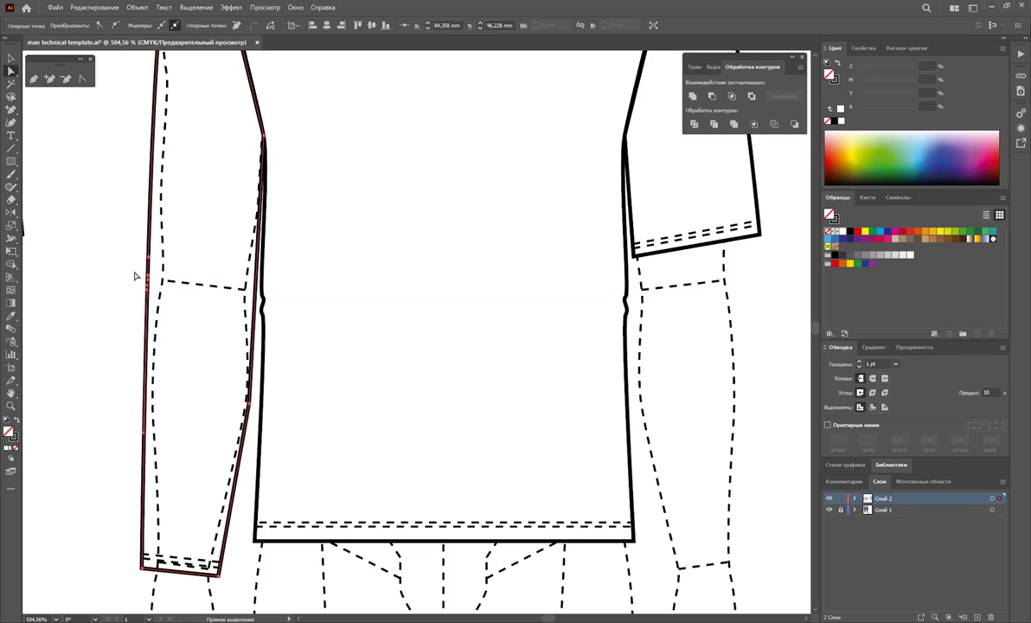
{"action": "left_click_drag", "start_coordinate": [145, 265], "coordinate": [157, 286]}
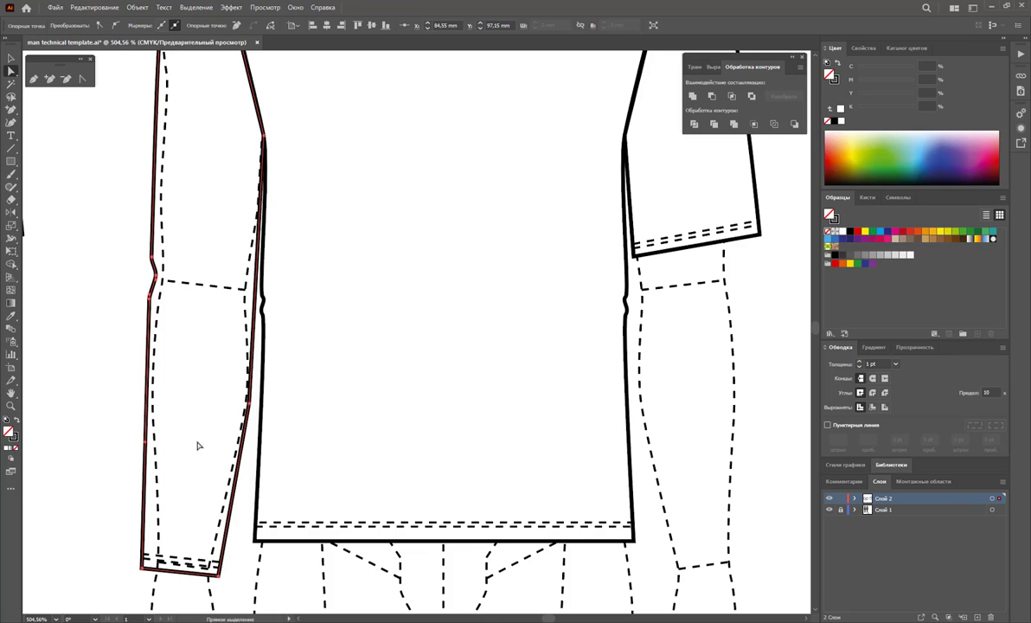
{"action": "scroll", "coordinate": [197, 446], "scroll_direction": "up", "scroll_amount": 1}
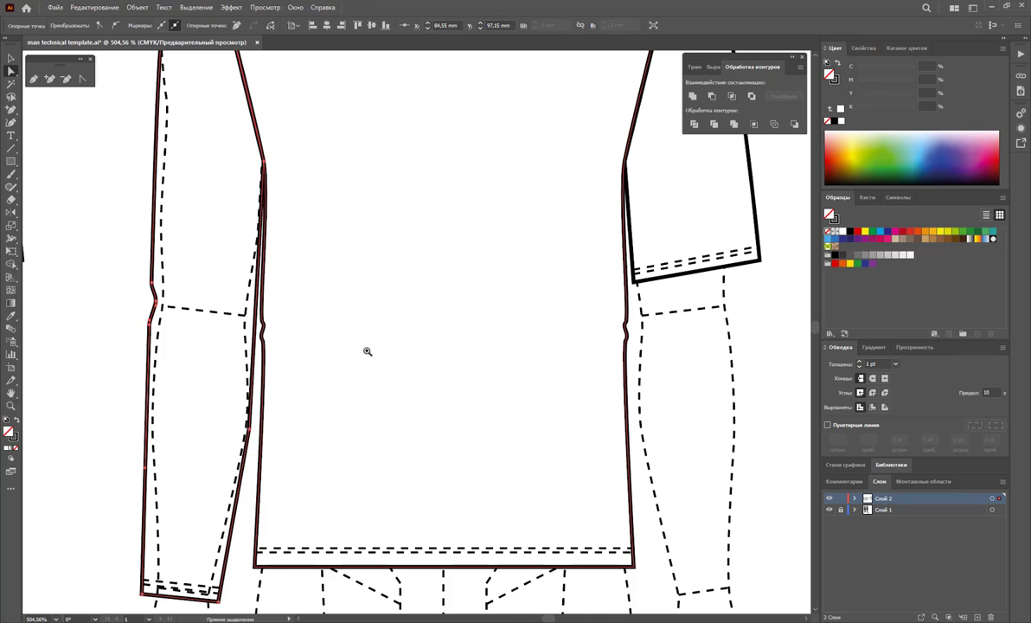
Step: Zoom out to the whole shirt and delete its right short sleeve
{"action": "left_click", "coordinate": [424, 346], "text": "alt"}
{"action": "left_click", "coordinate": [585, 358], "text": "alt"}
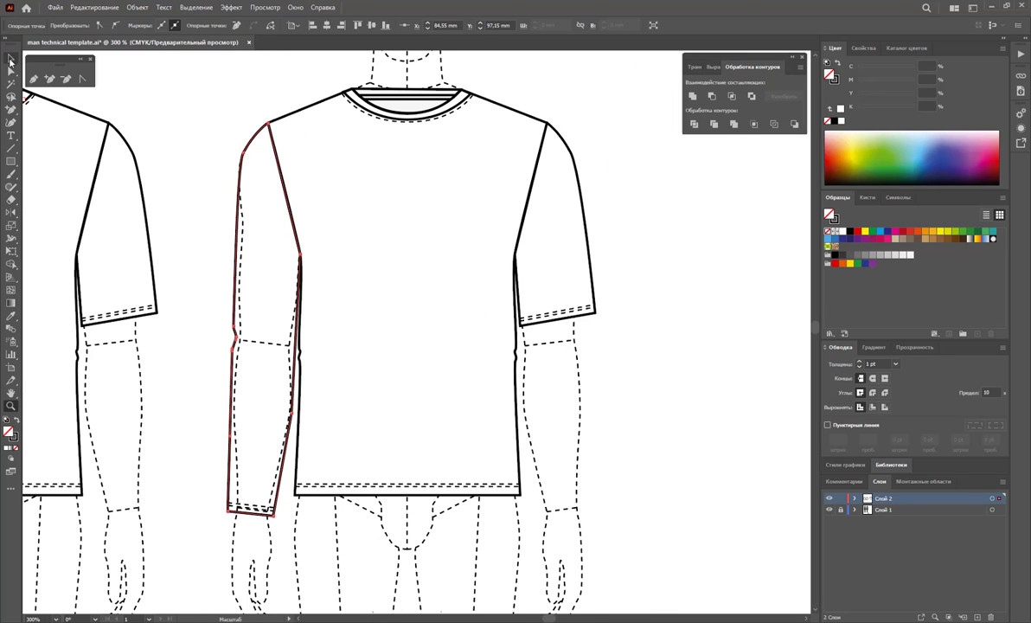
{"action": "left_click", "coordinate": [11, 59]}
{"action": "left_click_drag", "start_coordinate": [617, 356], "coordinate": [579, 305]}
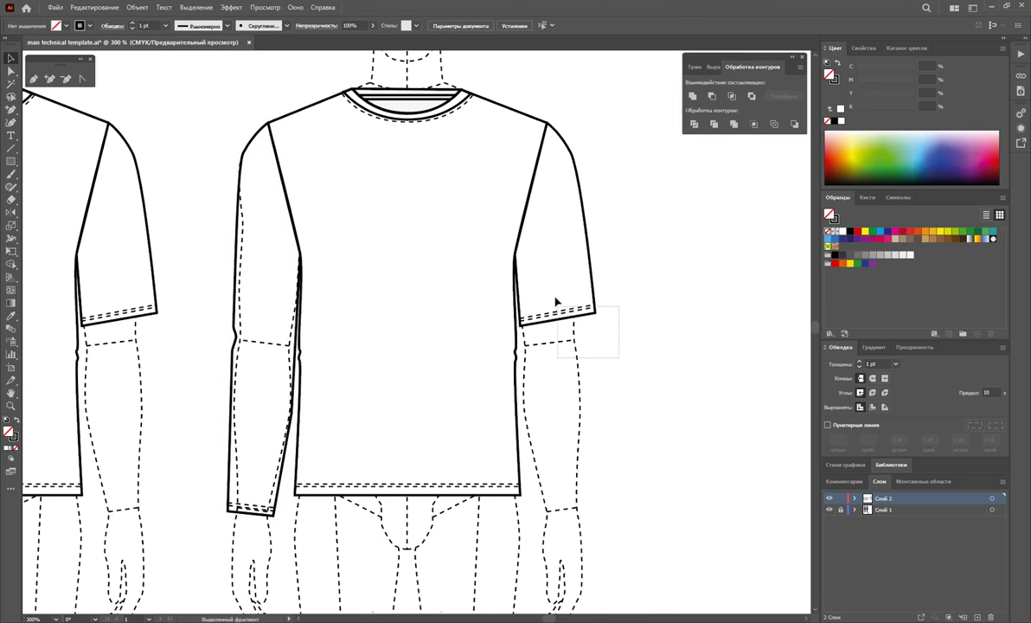
{"action": "left_click", "coordinate": [611, 347]}
{"action": "key", "text": "a"}
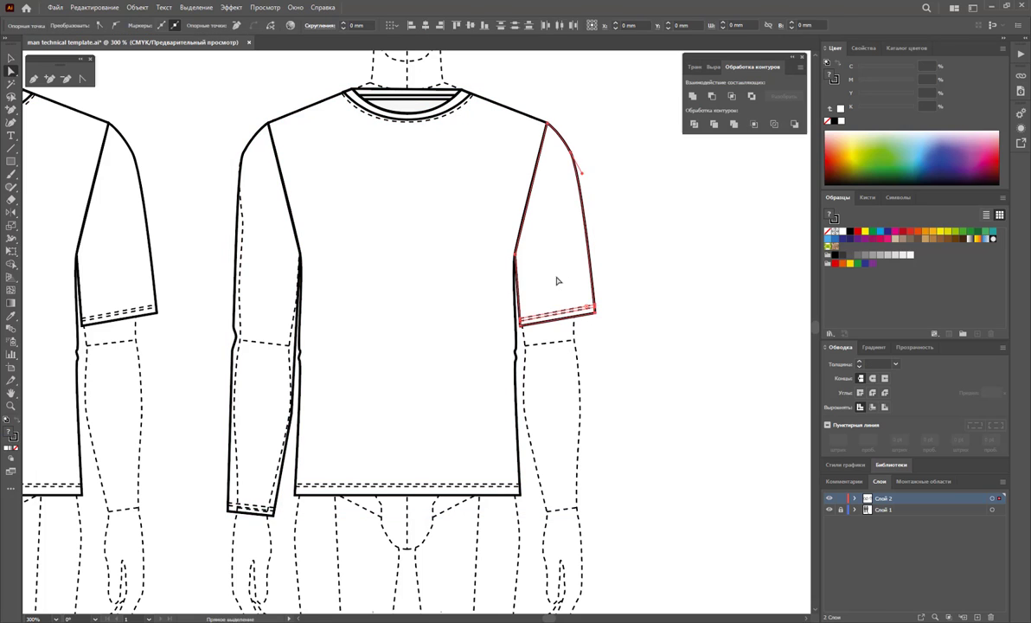
{"action": "left_click", "coordinate": [567, 281]}
{"action": "key", "text": "Delete"}
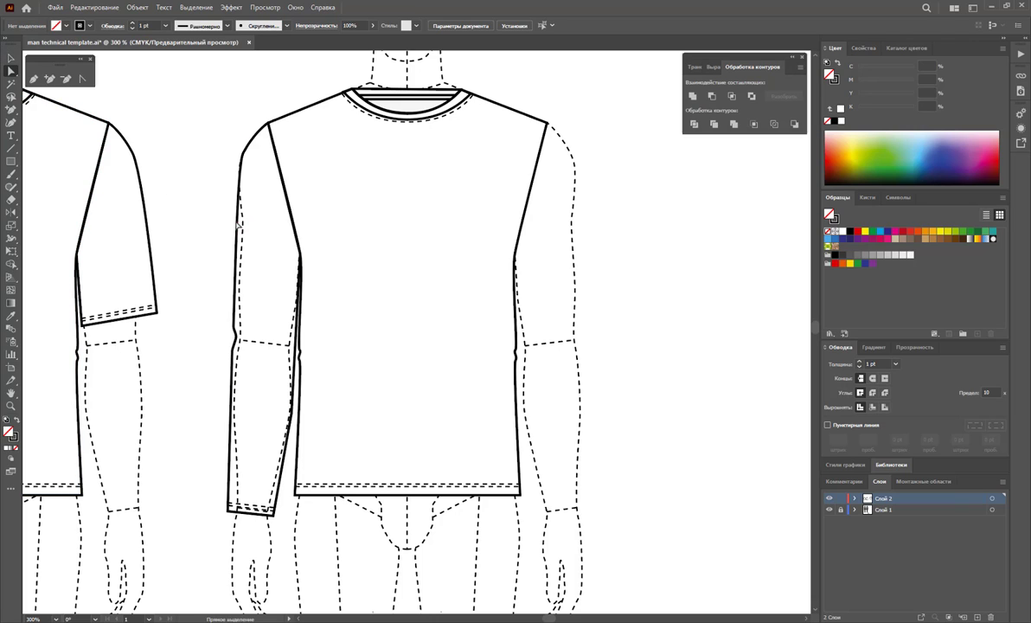
Step: Fill the left long sleeve with white
{"action": "left_click", "coordinate": [239, 215]}
{"action": "left_click", "coordinate": [841, 232]}
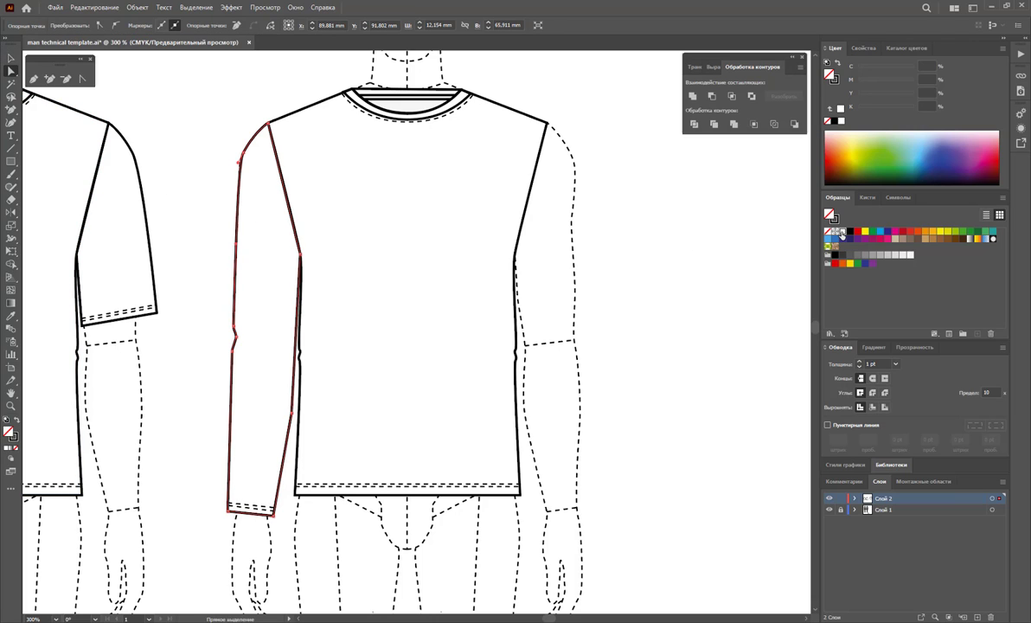
{"action": "left_click", "coordinate": [11, 58]}
{"action": "left_click", "coordinate": [223, 269]}
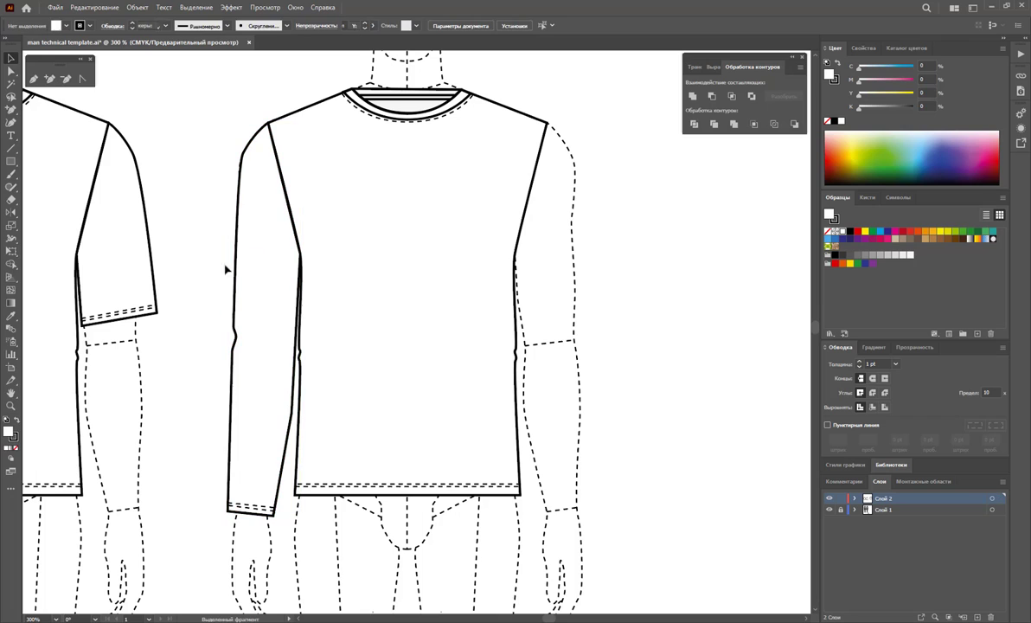
Step: Isolate the shirt group and reflect the left long sleeve onto the right side
{"action": "double_click", "coordinate": [439, 361]}
{"action": "left_click_drag", "start_coordinate": [182, 387], "coordinate": [246, 508]}
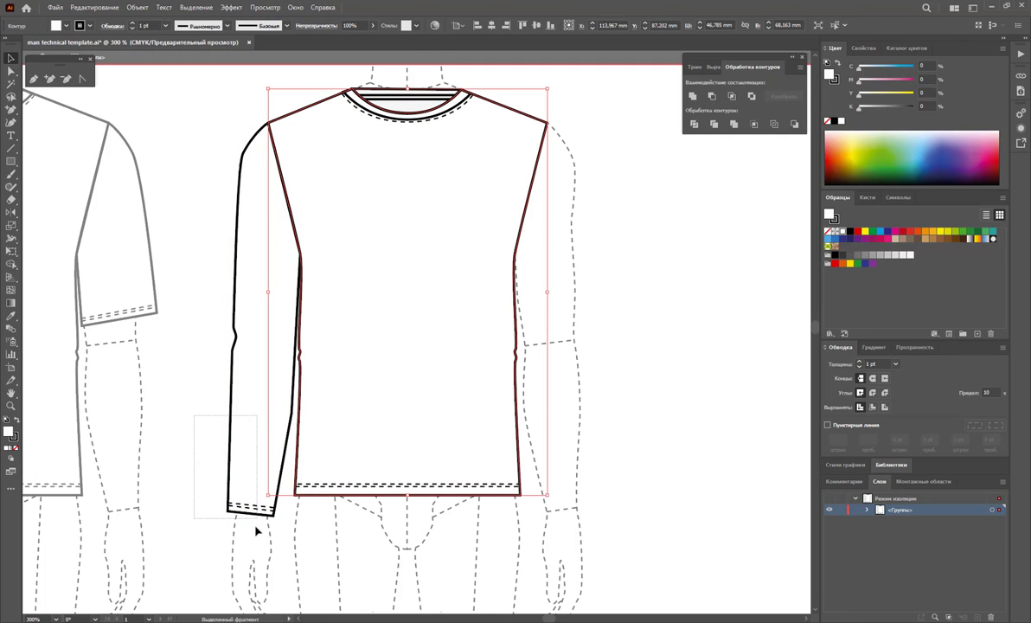
{"action": "left_click", "coordinate": [11, 212]}
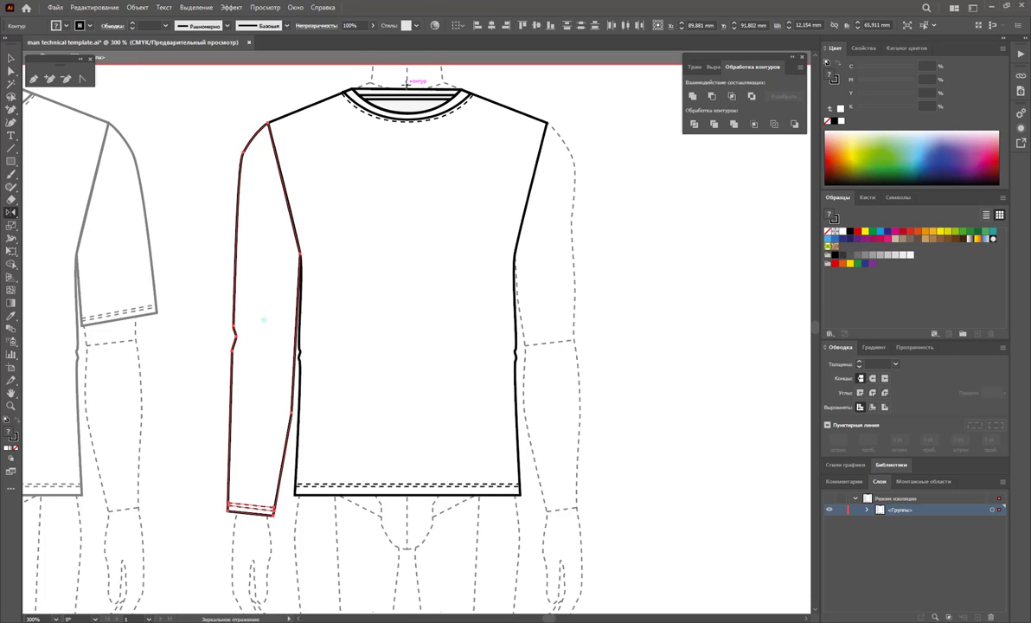
{"action": "left_click_drag", "start_coordinate": [268, 214], "coordinate": [587, 236]}
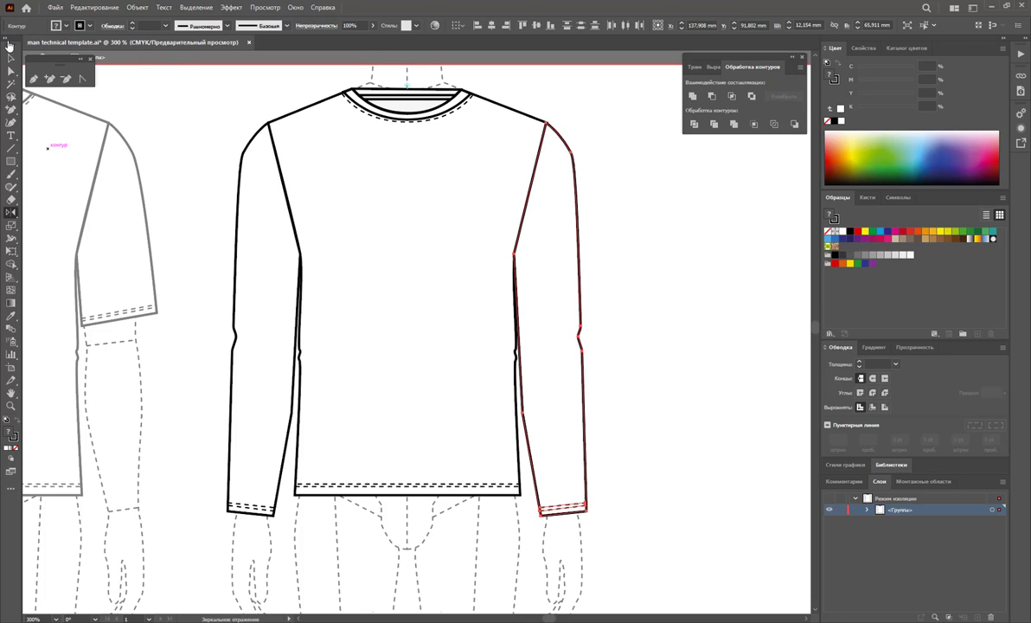
{"action": "left_click", "coordinate": [10, 59]}
{"action": "left_click", "coordinate": [663, 294]}
Step: Zoom out to show all figures and exit isolation mode on the shirt group
{"action": "key", "text": "z"}
{"action": "left_click", "coordinate": [628, 342], "text": "alt"}
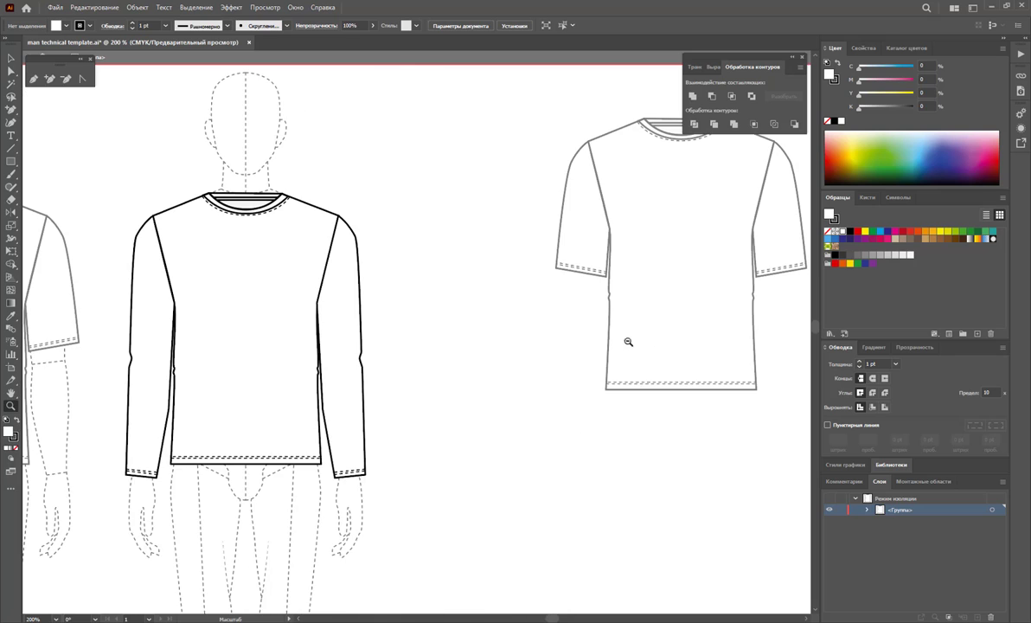
{"action": "left_click", "coordinate": [463, 341], "text": "alt"}
{"action": "scroll", "coordinate": [74, 118], "scroll_direction": "left", "scroll_amount": 2}
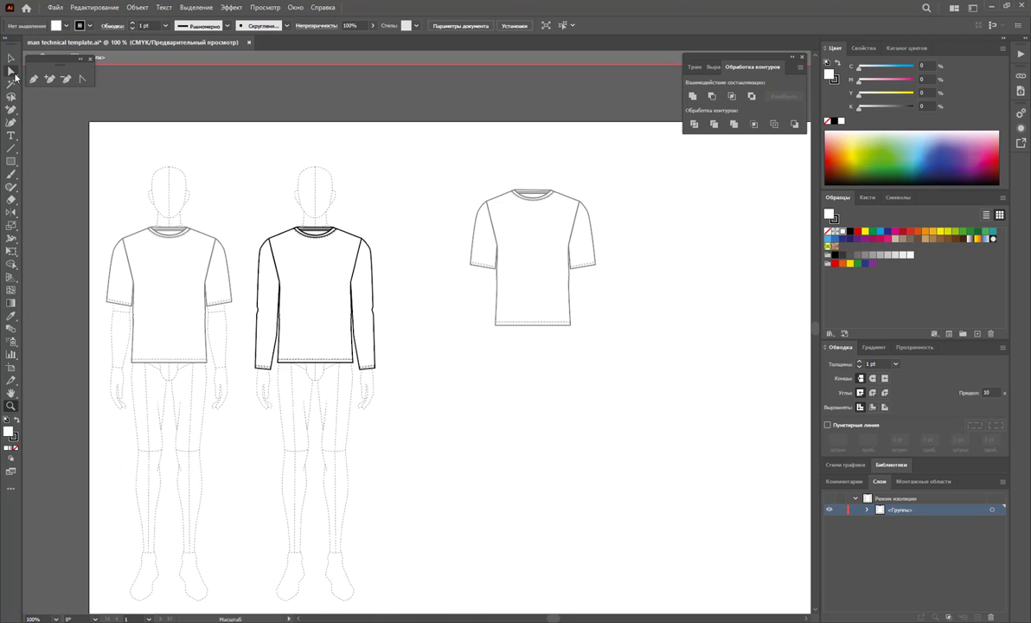
{"action": "left_click", "coordinate": [11, 58]}
{"action": "double_click", "coordinate": [425, 188]}
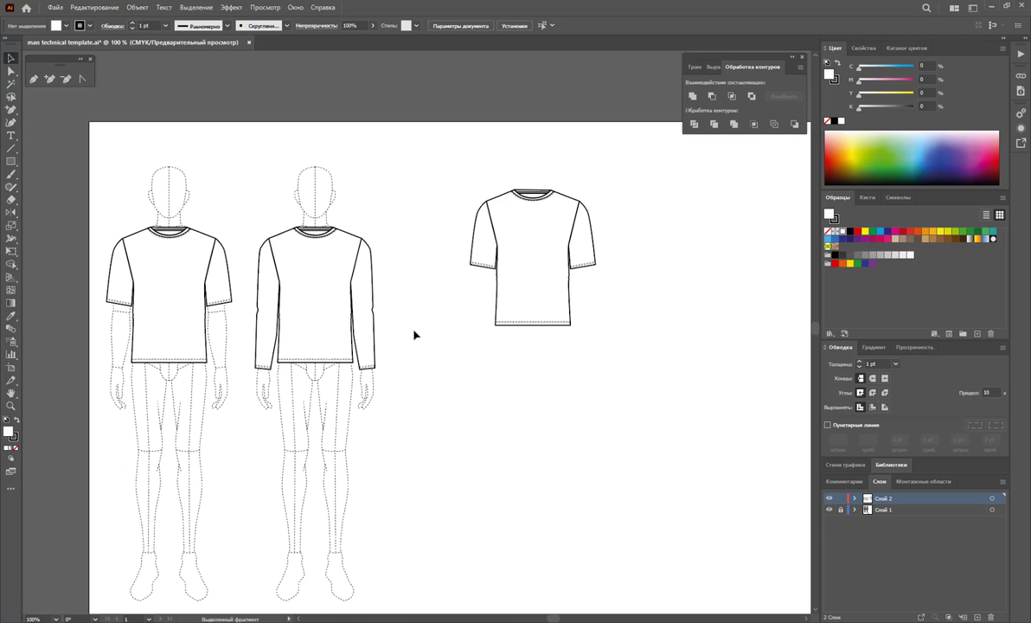
Step: Alt-drag a copy of the long-sleeve shirt beside the standalone tee, keeping the original
{"action": "left_click_drag", "start_coordinate": [381, 374], "coordinate": [247, 209]}
{"action": "mouse_move", "coordinate": [312, 311]}
{"action": "left_mouse_down"}
{"action": "mouse_move", "coordinate": [713, 283]}
{"action": "mouse_move", "coordinate": [677, 274]}
{"action": "left_mouse_up"}
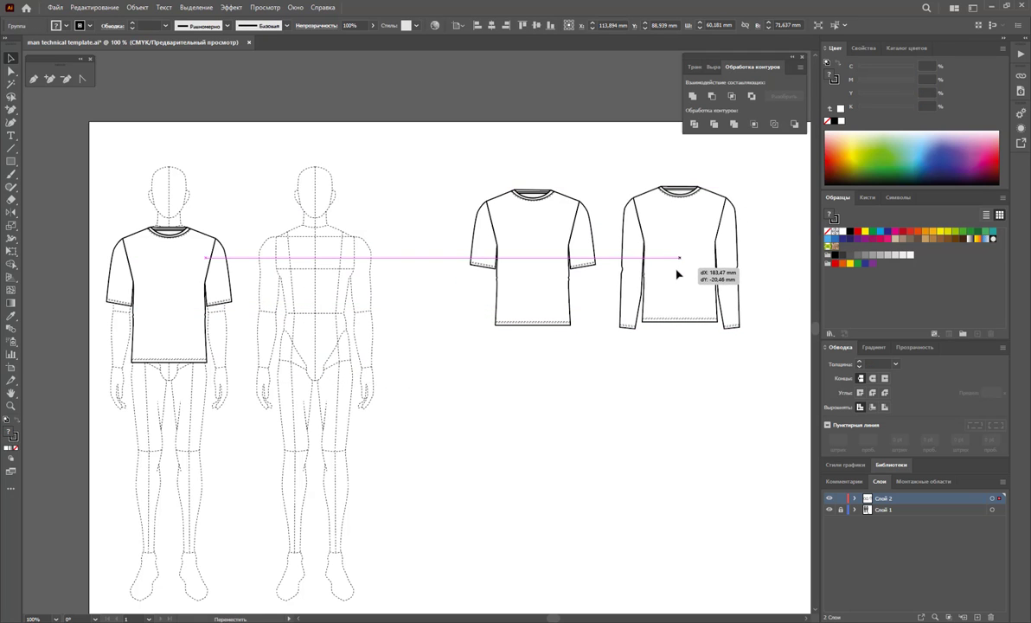
{"action": "left_click_drag", "start_coordinate": [676, 273], "coordinate": [676, 272]}
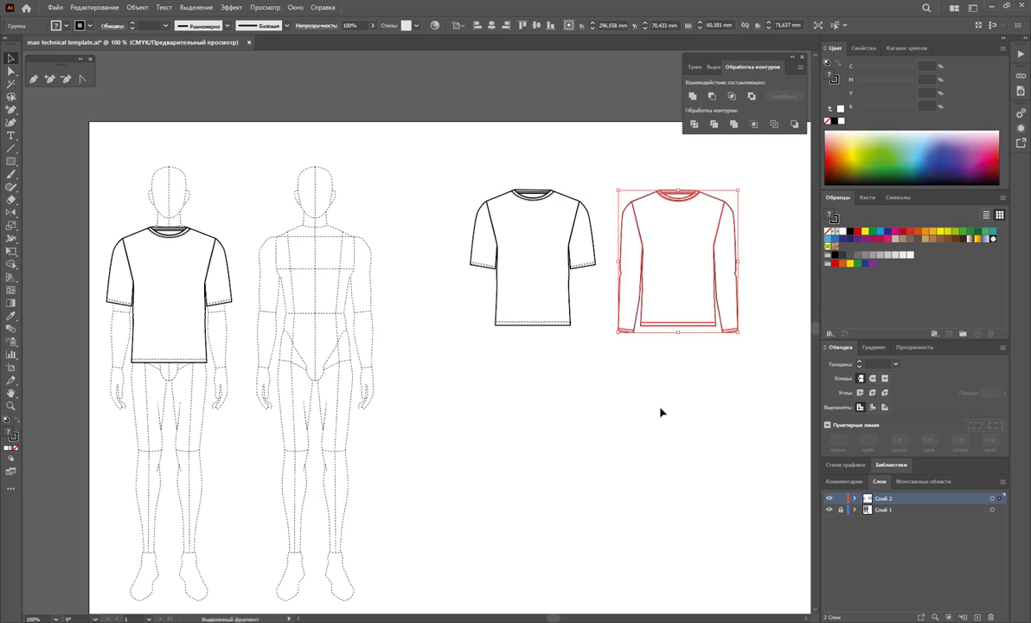
{"action": "key", "text": "ctrl+z"}
{"action": "left_click_drag", "start_coordinate": [320, 301], "coordinate": [683, 261]}
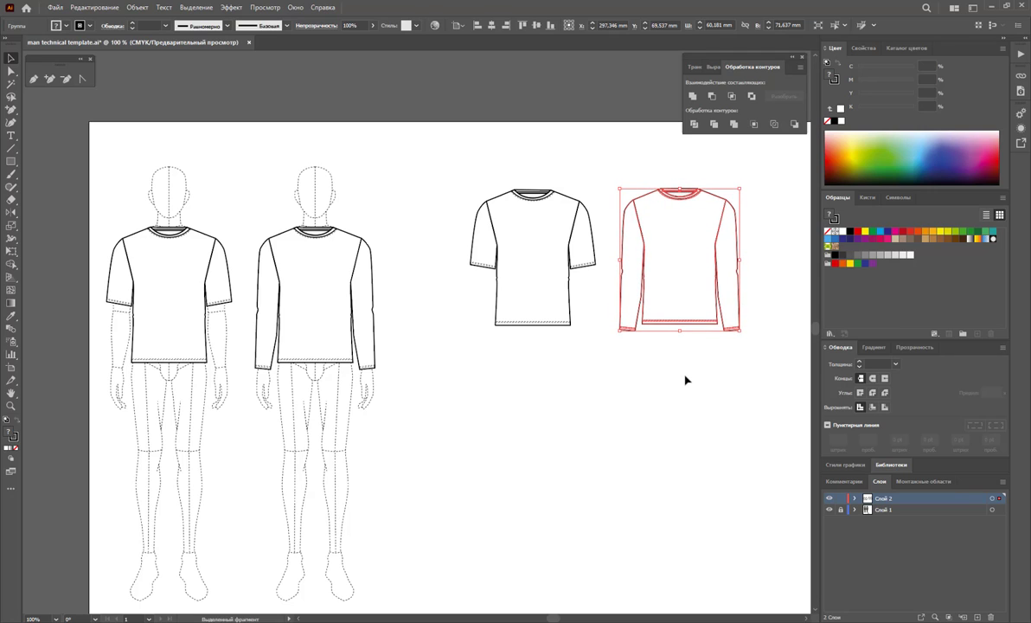
{"action": "left_click", "coordinate": [671, 405]}
{"action": "left_click", "coordinate": [223, 300]}
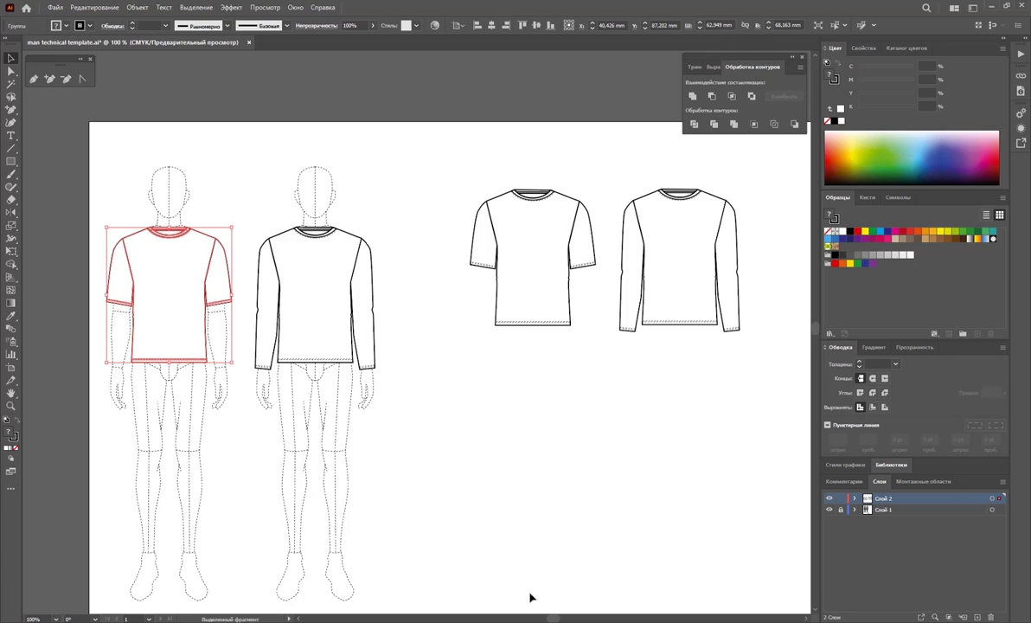
Step: Duplicate the first tee off the page, ungroup it and delete its body, keeping the sleeves
{"action": "scroll", "coordinate": [552, 619], "scroll_direction": "left", "scroll_amount": 2}
{"action": "left_click_drag", "start_coordinate": [258, 292], "coordinate": [136, 303]}
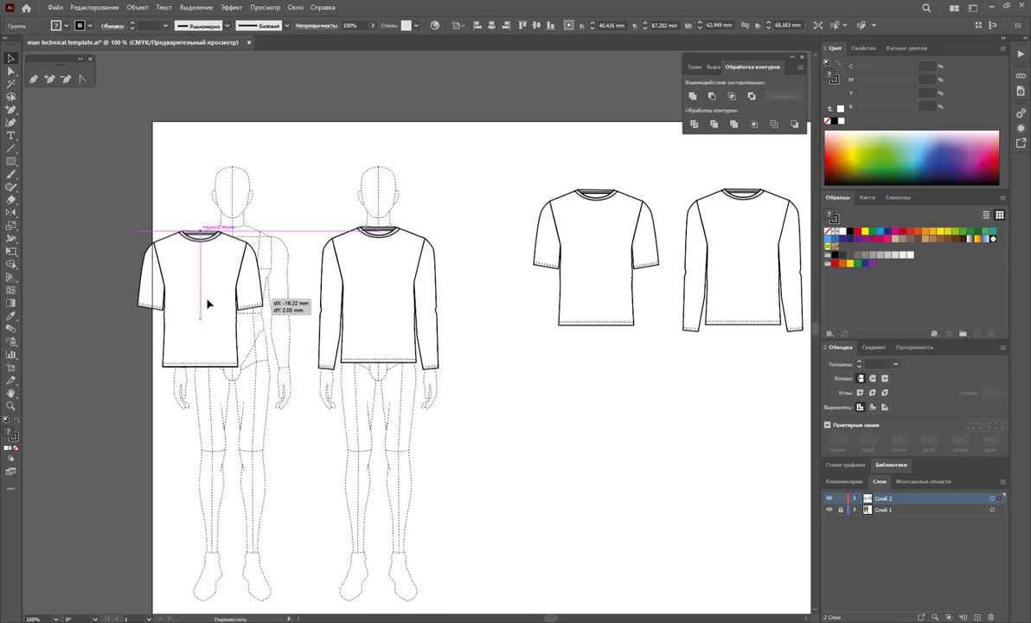
{"action": "right_click", "coordinate": [121, 275]}
{"action": "left_click", "coordinate": [147, 356]}
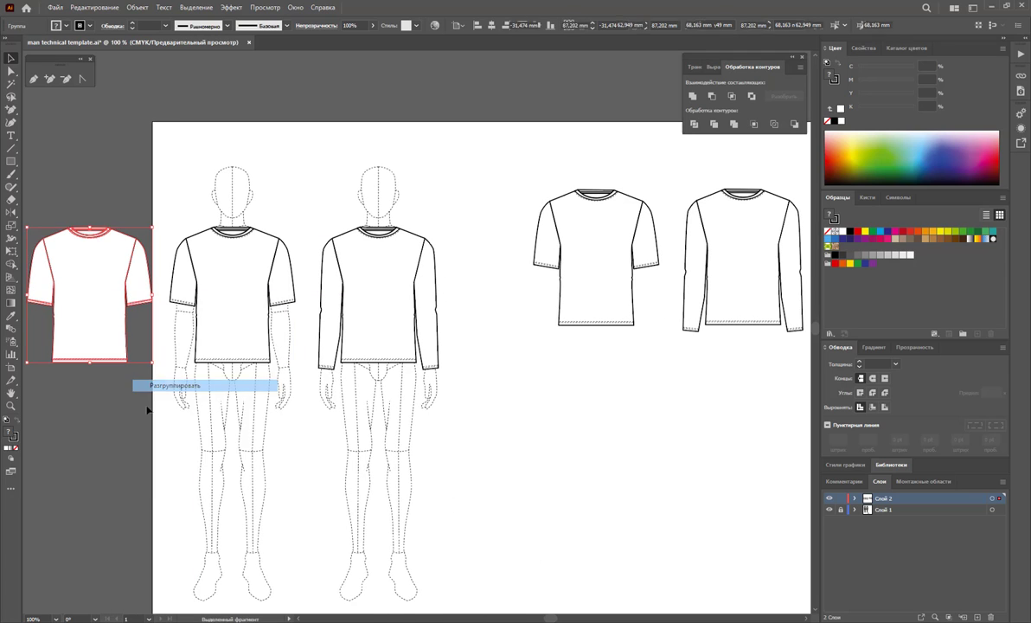
{"action": "left_click", "coordinate": [99, 227]}
{"action": "key", "text": "Delete"}
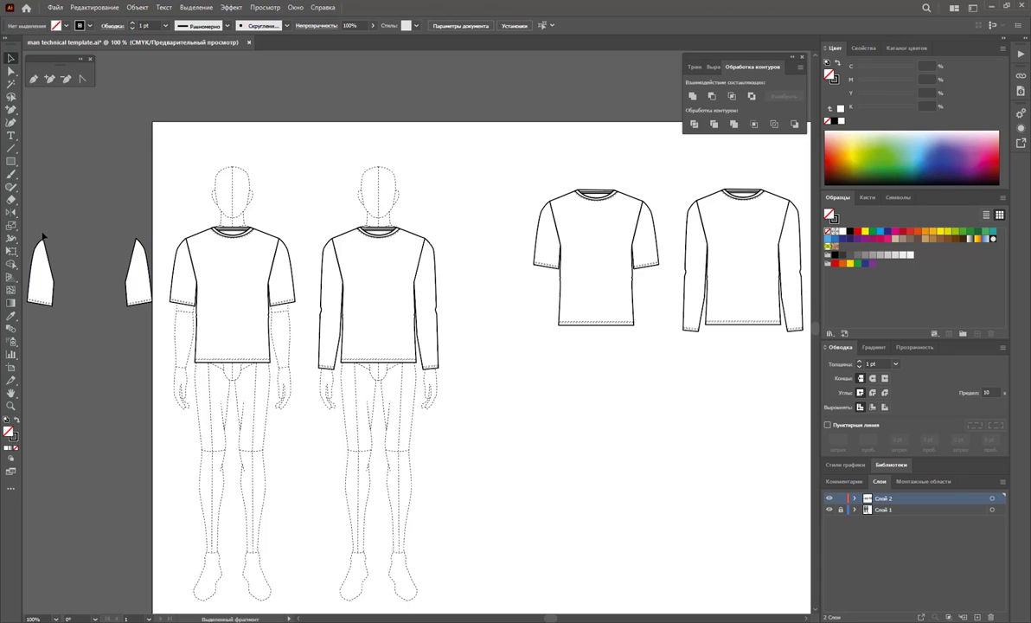
Step: Copy the short sleeves onto the long-sleeve shirt's upper arms and delete the spare pieces
{"action": "left_click_drag", "start_coordinate": [143, 333], "coordinate": [26, 227]}
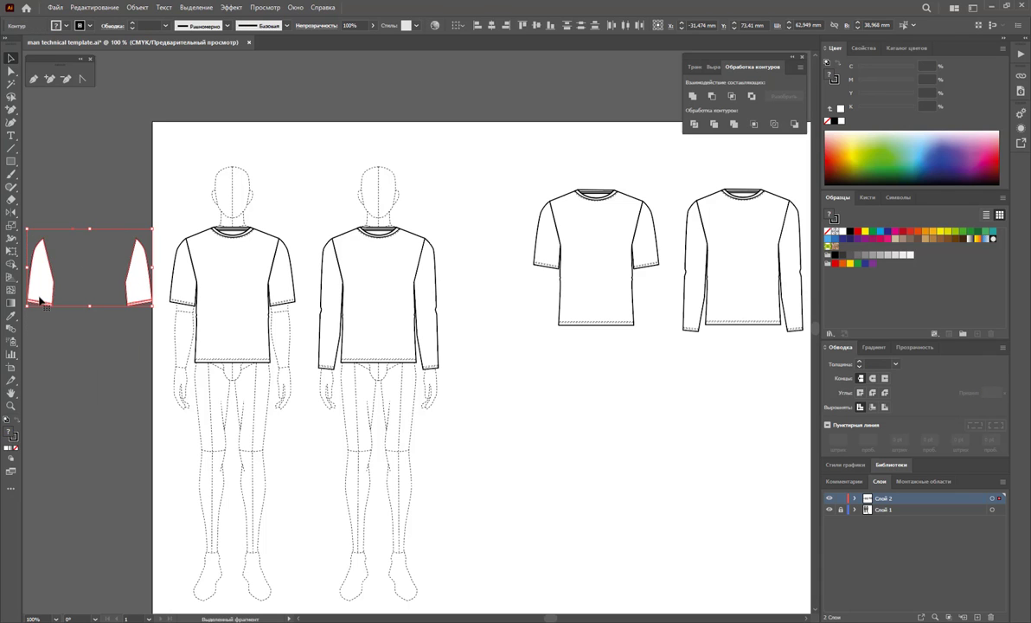
{"action": "left_click_drag", "start_coordinate": [41, 299], "coordinate": [330, 300]}
{"action": "left_click", "coordinate": [498, 370]}
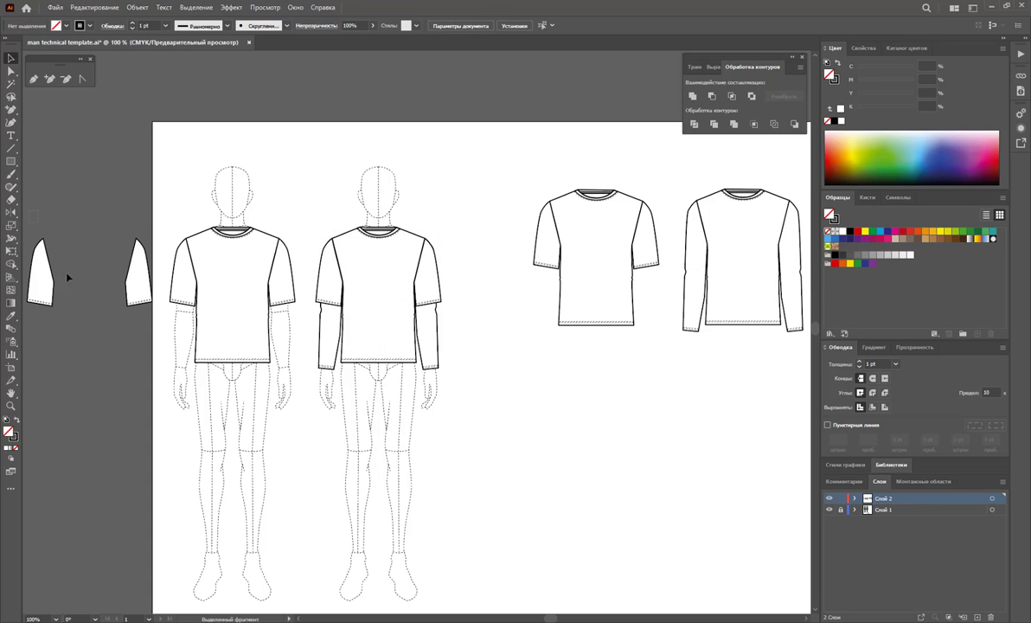
{"action": "left_click_drag", "start_coordinate": [148, 322], "coordinate": [22, 216]}
{"action": "key", "text": "Delete"}
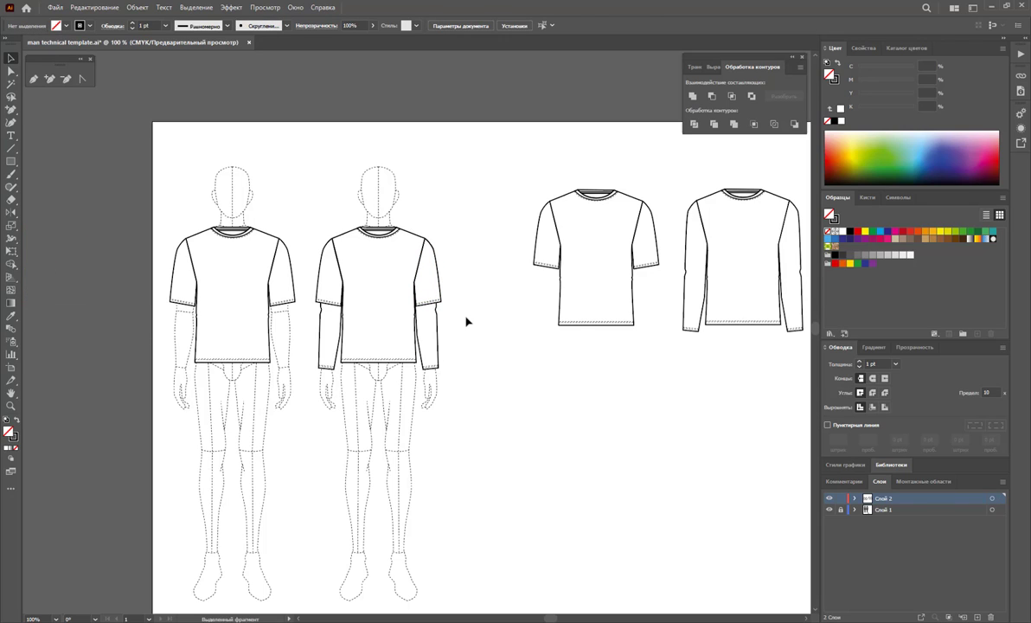
Step: Check the layered shirt on the second figure and zoom out to the whole artboard
{"action": "left_click", "coordinate": [438, 303]}
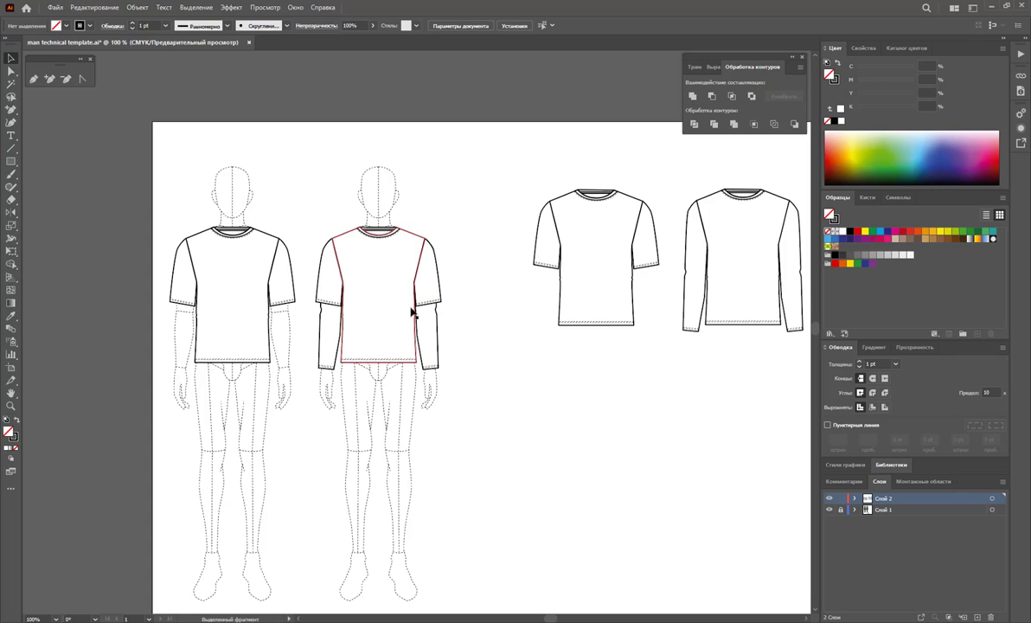
{"action": "left_click", "coordinate": [454, 335]}
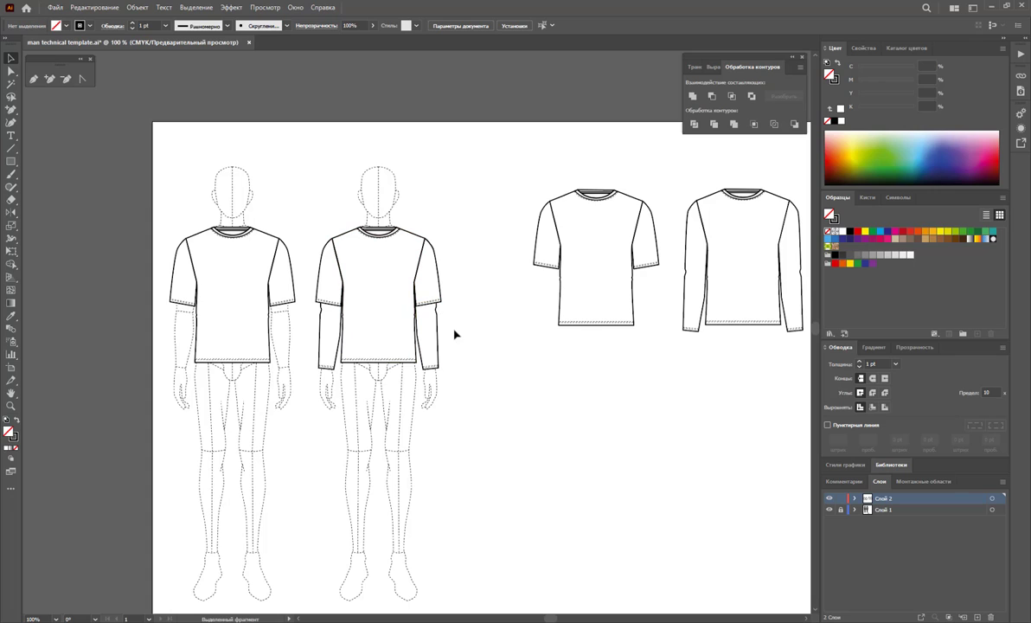
{"action": "key", "text": "z"}
{"action": "left_click", "coordinate": [490, 368], "text": "alt"}
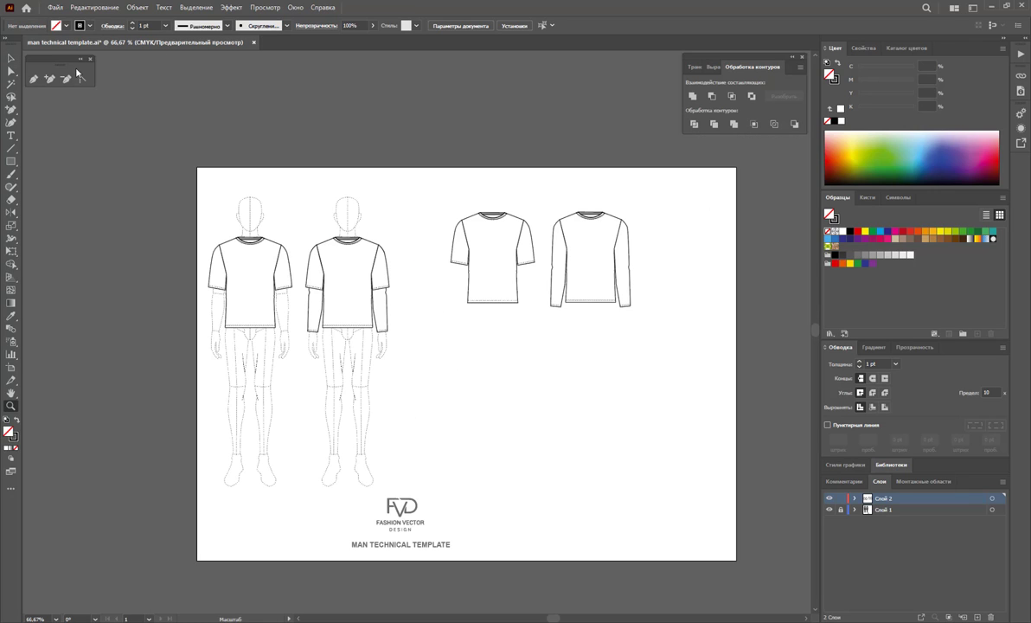
Step: Move the layered-sleeve shirt from the second croquis to below the standalone T-shirts
{"action": "left_click", "coordinate": [11, 57]}
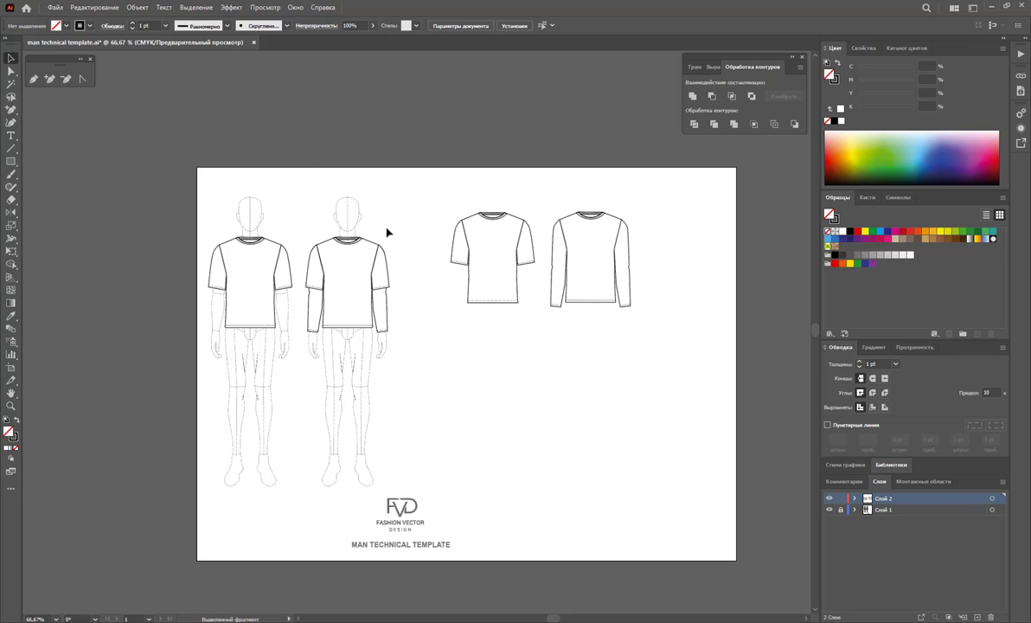
{"action": "left_click_drag", "start_coordinate": [338, 290], "coordinate": [479, 376]}
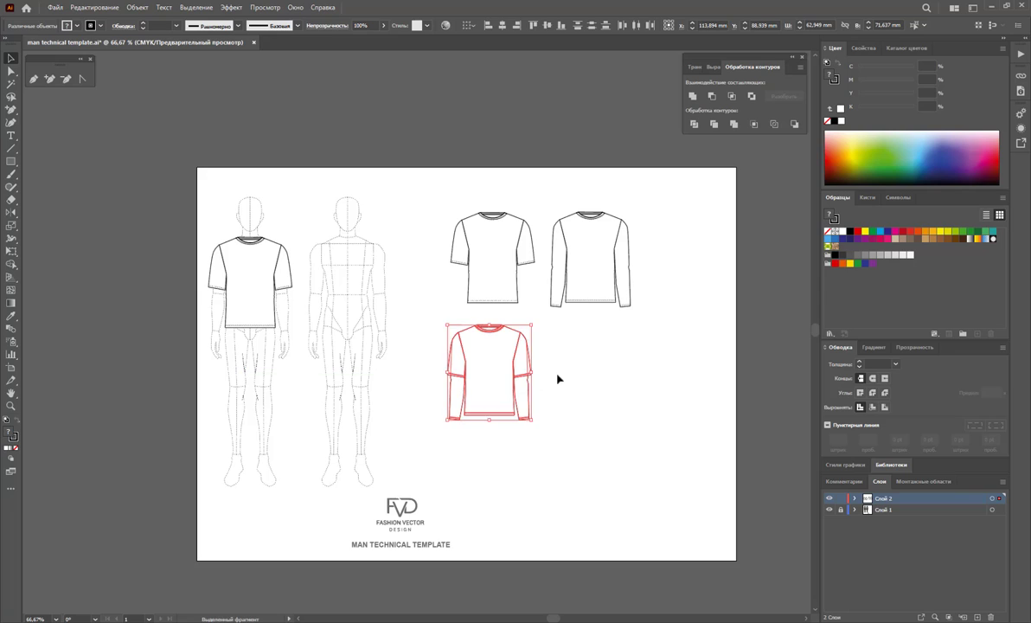
{"action": "left_click", "coordinate": [617, 384]}
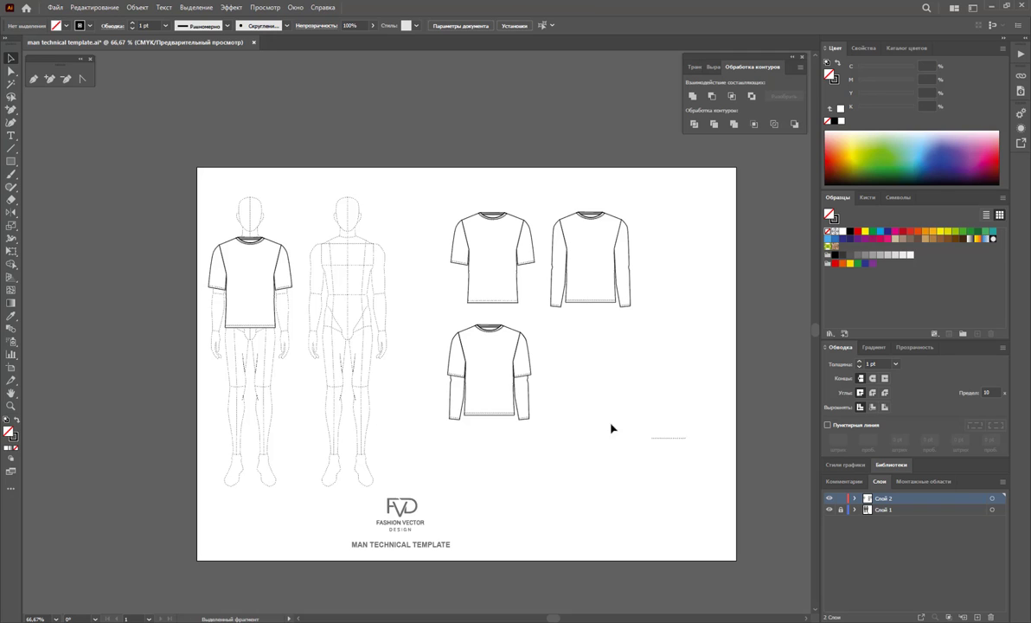
Step: Spread the three shirt flats further apart, repositioning the long-sleeve and layered-sleeve shirts
{"action": "mouse_move", "coordinate": [611, 427]}
{"action": "left_mouse_down"}
{"action": "mouse_move", "coordinate": [490, 260]}
{"action": "mouse_move", "coordinate": [529, 267]}
{"action": "left_mouse_up"}
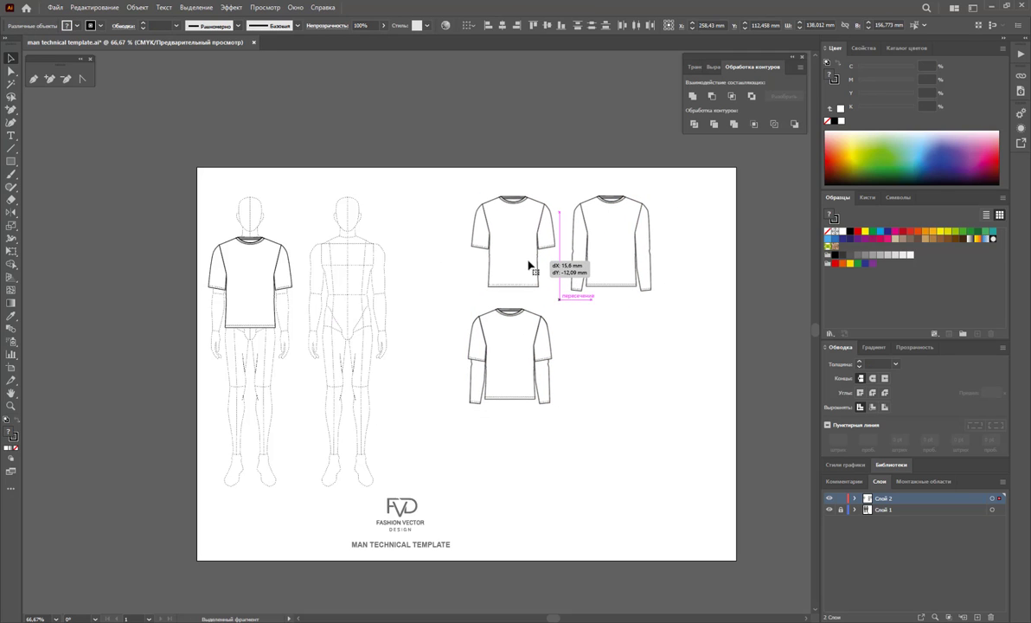
{"action": "mouse_move", "coordinate": [681, 340]}
{"action": "left_mouse_down"}
{"action": "mouse_move", "coordinate": [585, 253]}
{"action": "mouse_move", "coordinate": [621, 254]}
{"action": "left_mouse_up"}
{"action": "left_click_drag", "start_coordinate": [583, 453], "coordinate": [450, 302]}
{"action": "left_click_drag", "start_coordinate": [482, 350], "coordinate": [483, 357]}
{"action": "left_click", "coordinate": [546, 269]}
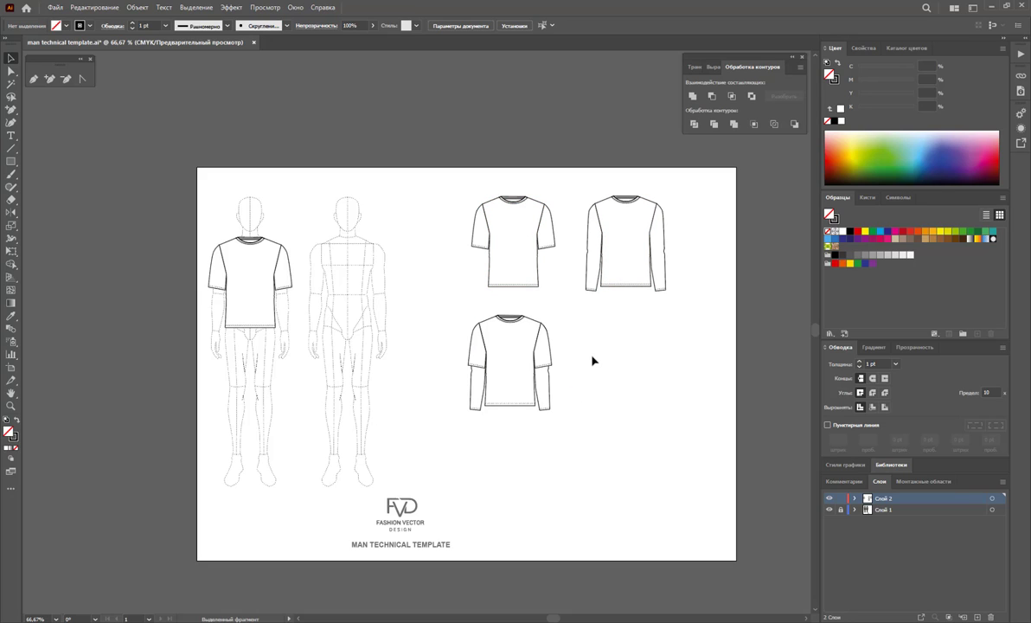
{"action": "mouse_move", "coordinate": [560, 367]}
{"action": "left_mouse_down"}
{"action": "mouse_move", "coordinate": [544, 356]}
{"action": "mouse_move", "coordinate": [546, 372]}
{"action": "left_mouse_up"}
Step: Alt-drag a copy of the short-sleeve T-shirt onto the second dashed figure
{"action": "left_click_drag", "start_coordinate": [247, 299], "coordinate": [343, 308]}
{"action": "left_click", "coordinate": [145, 330]}
{"action": "left_click", "coordinate": [10, 405]}
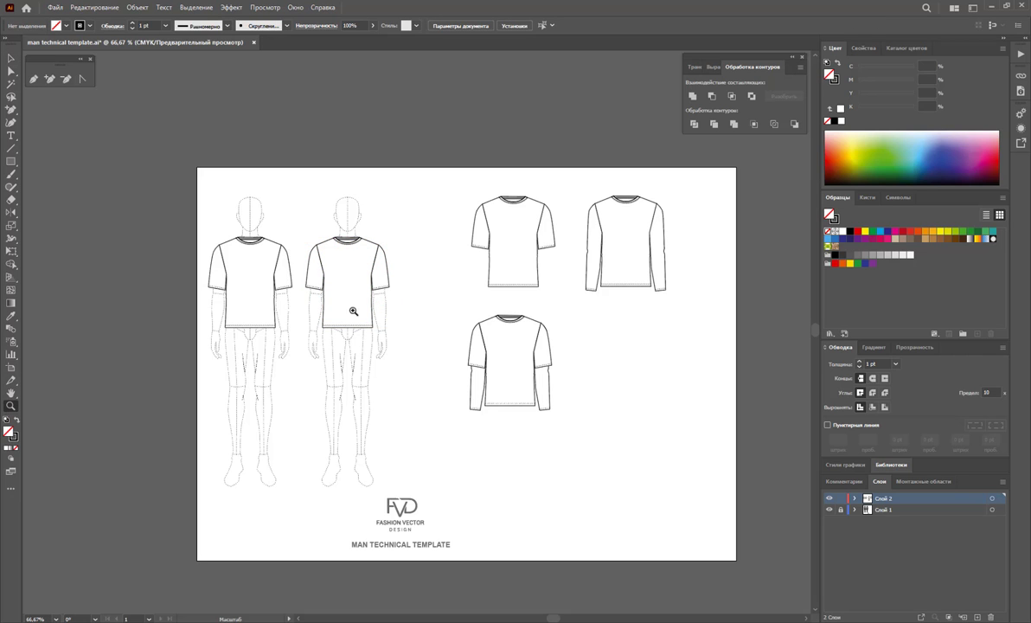
Step: Zoom into the second figure's T-shirt and enter its group in isolation mode
{"action": "left_click_drag", "start_coordinate": [354, 258], "coordinate": [322, 270]}
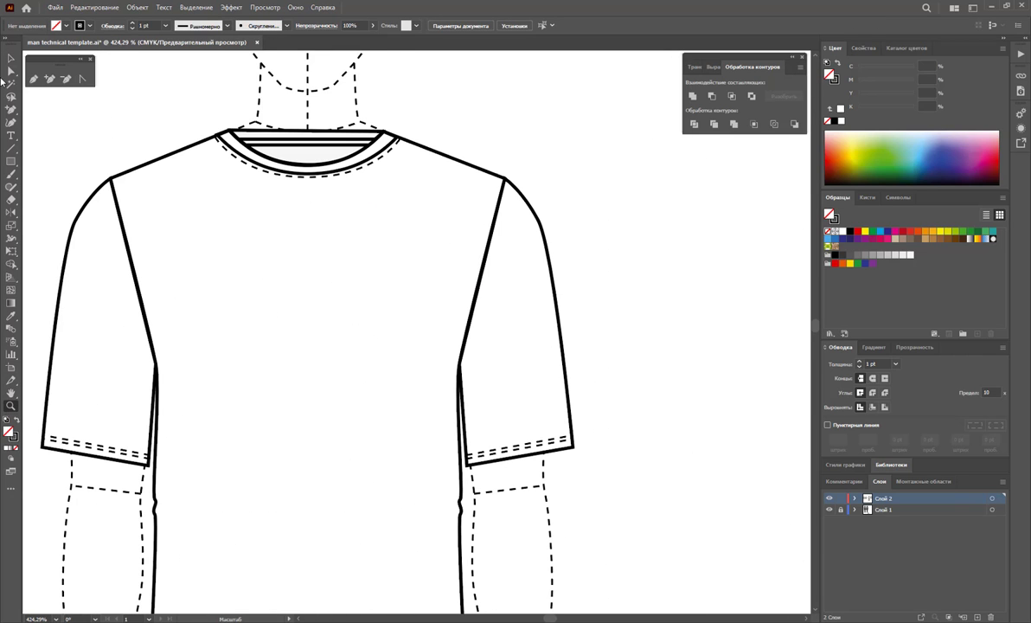
{"action": "left_click", "coordinate": [49, 79]}
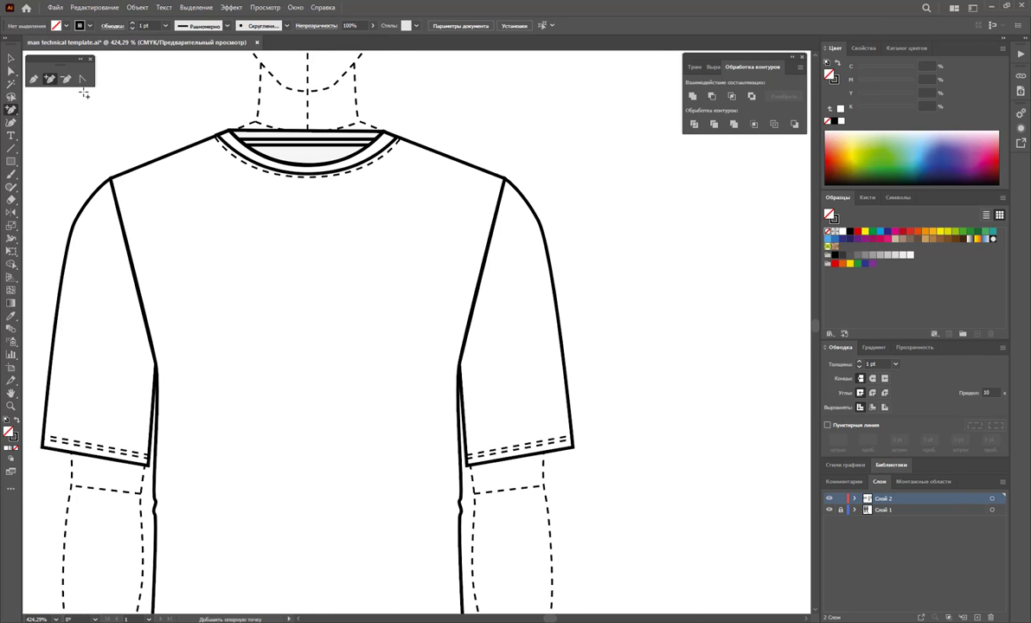
{"action": "left_click", "coordinate": [289, 169]}
{"action": "left_click", "coordinate": [616, 331]}
{"action": "left_click", "coordinate": [8, 62]}
{"action": "left_click", "coordinate": [410, 303]}
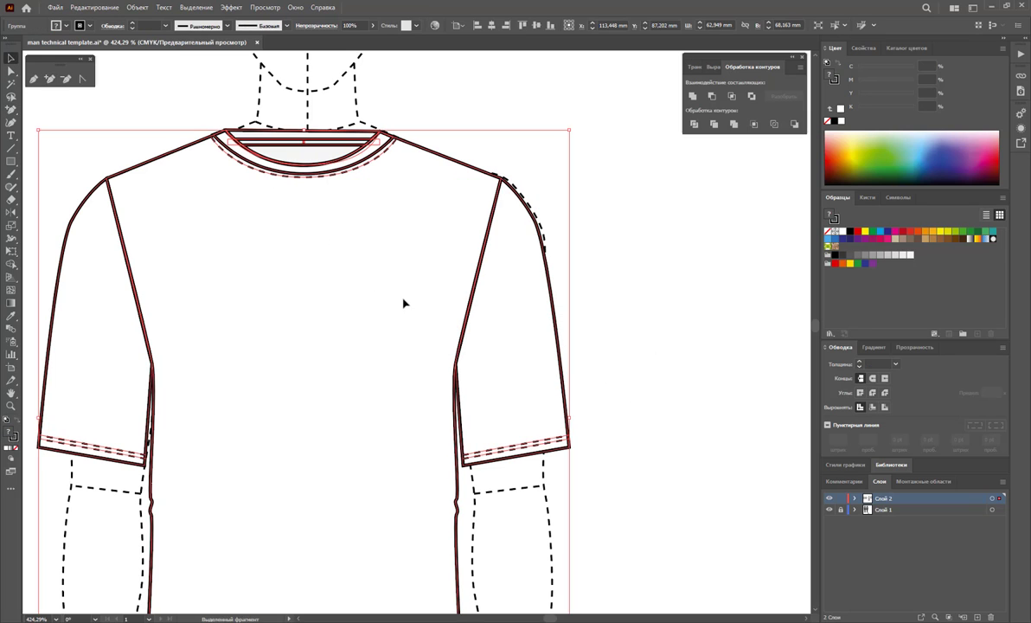
{"action": "left_click_drag", "start_coordinate": [357, 307], "coordinate": [357, 294]}
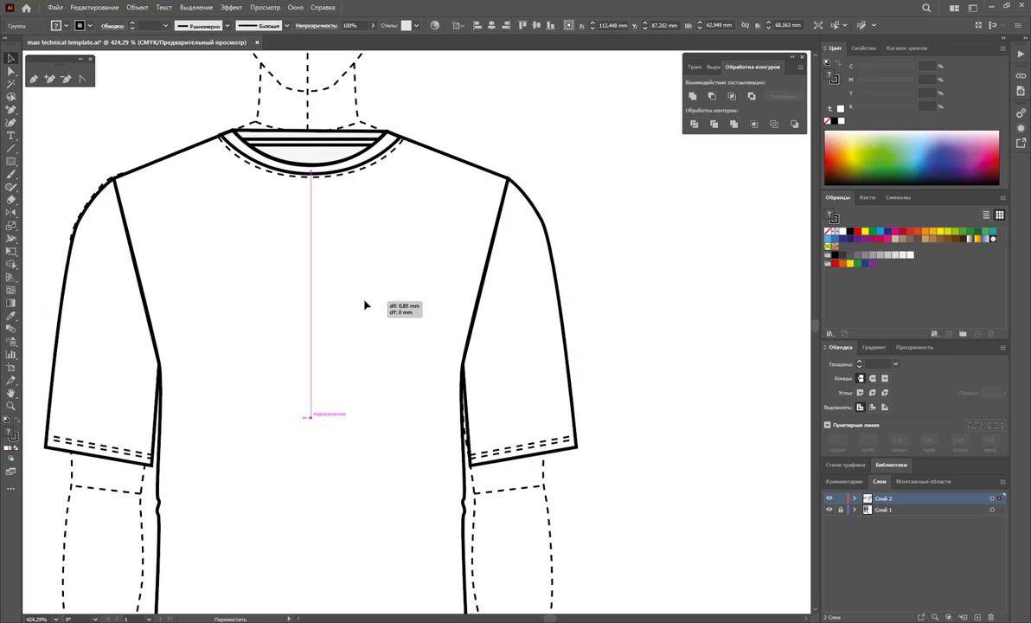
{"action": "double_click", "coordinate": [357, 294]}
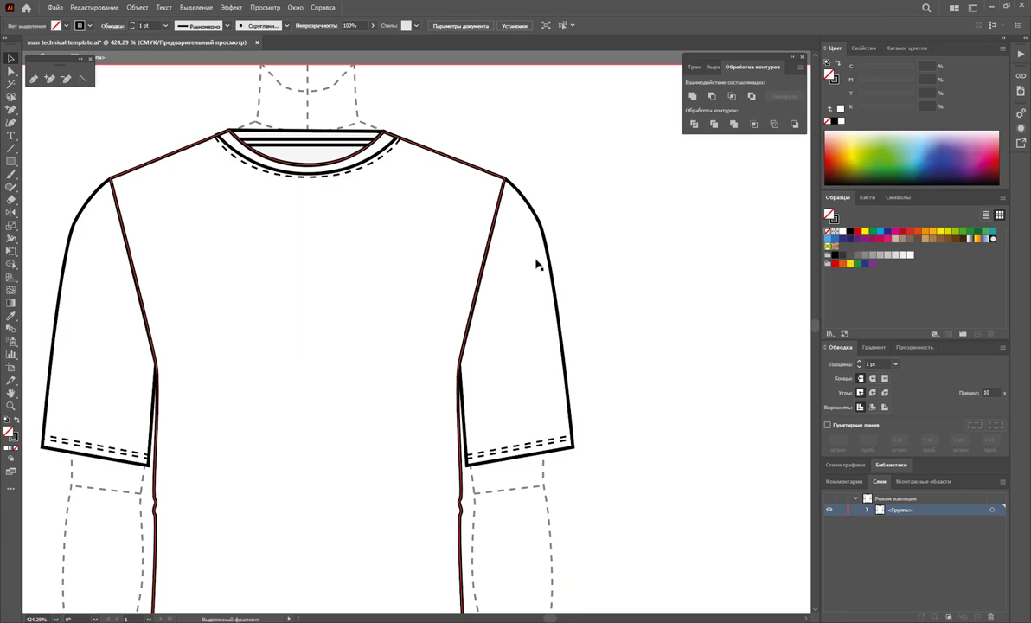
Step: Drag the dashed front-neck stitch line down about 7.7 mm into a deep U-shaped scoop
{"action": "left_click", "coordinate": [307, 177]}
{"action": "left_click", "coordinate": [50, 80]}
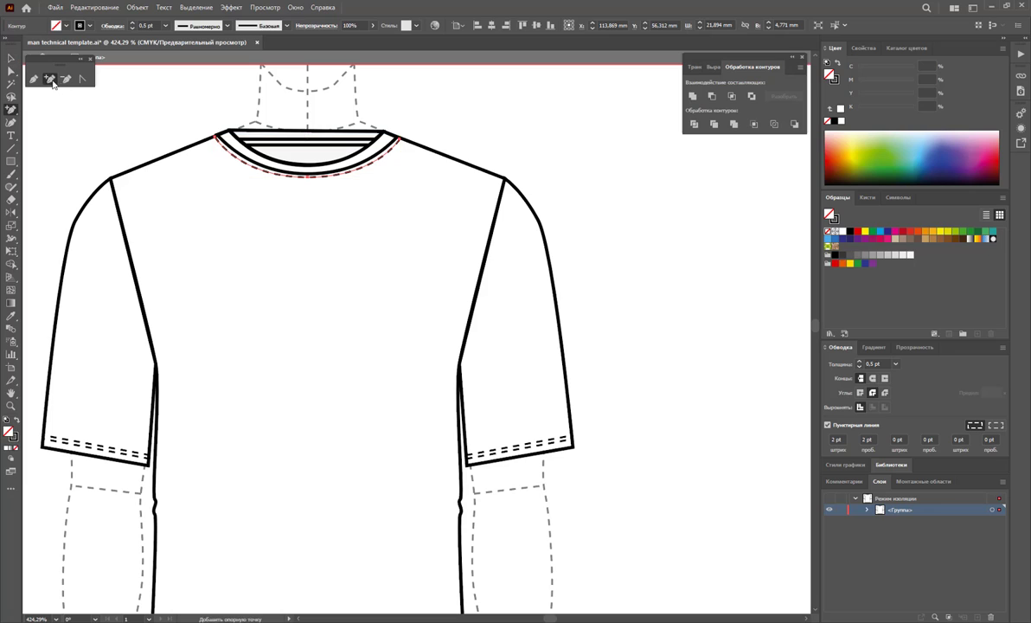
{"action": "left_click", "coordinate": [10, 71]}
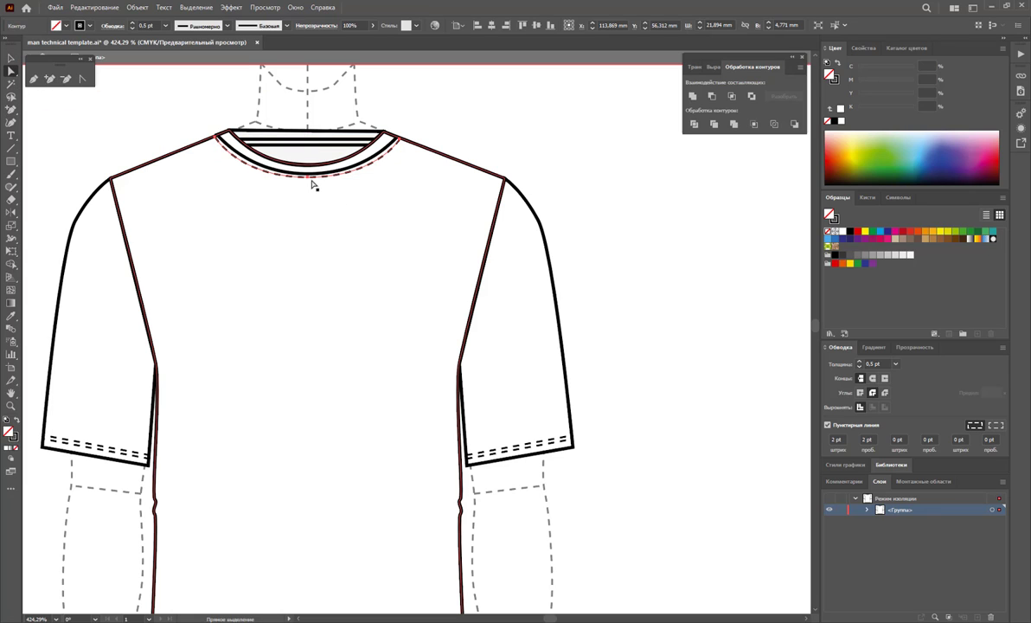
{"action": "left_click_drag", "start_coordinate": [314, 185], "coordinate": [303, 247]}
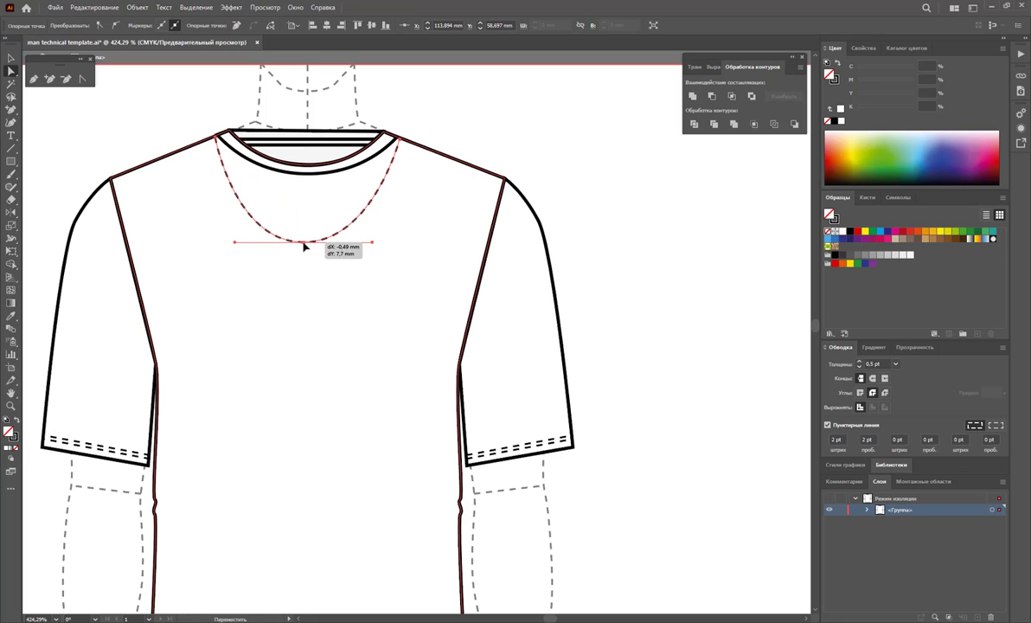
{"action": "left_click_drag", "start_coordinate": [373, 242], "coordinate": [335, 247]}
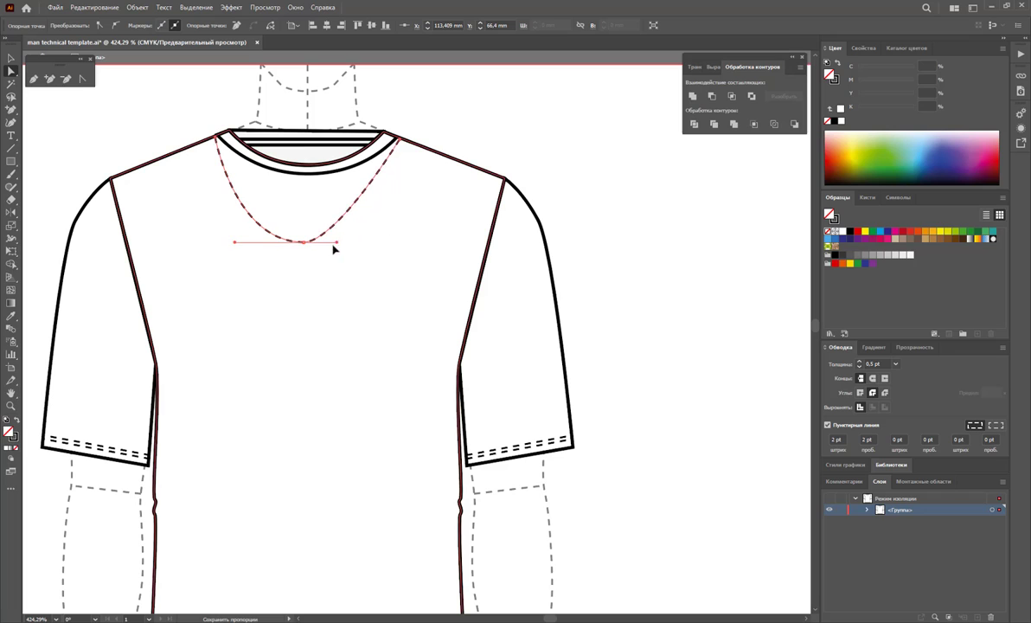
{"action": "key", "text": "ctrl+z"}
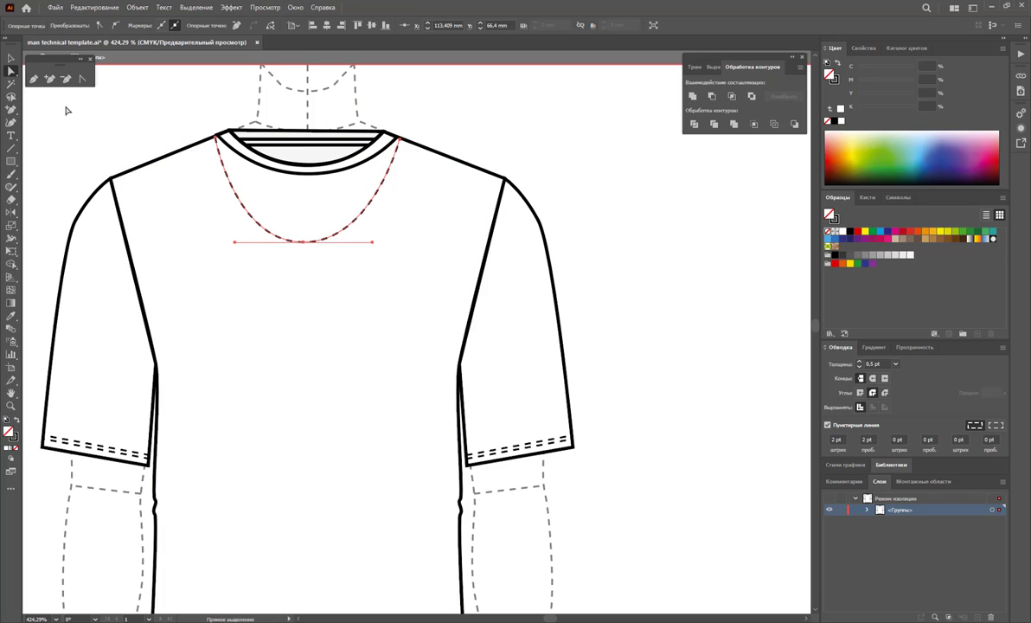
Step: Convert the stitch line's bottom anchor into a V with a slightly softened point
{"action": "left_click", "coordinate": [83, 79]}
{"action": "left_click", "coordinate": [303, 243]}
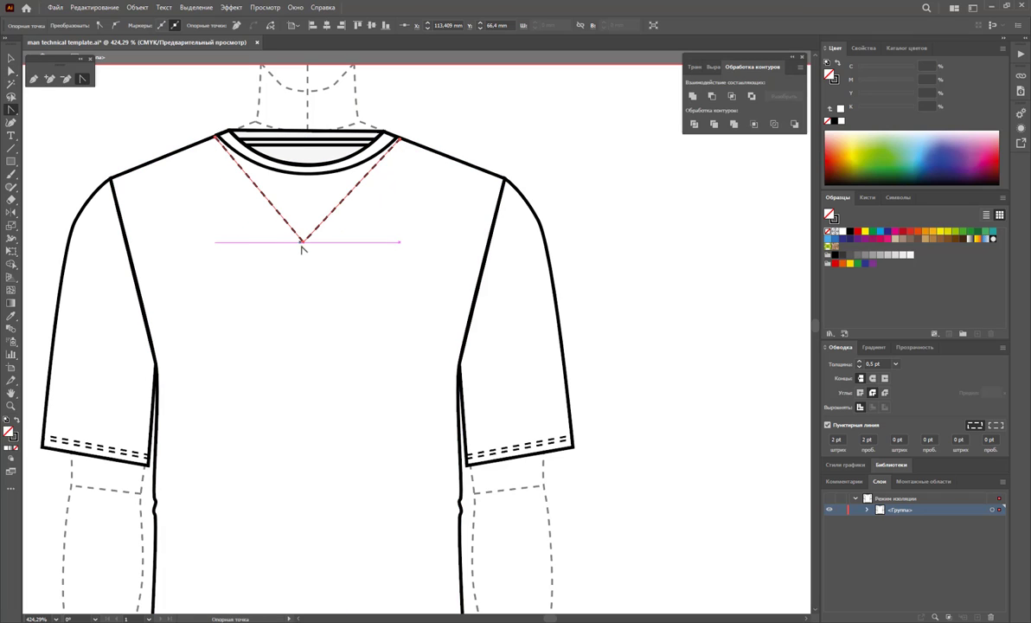
{"action": "left_click_drag", "start_coordinate": [303, 243], "coordinate": [320, 242]}
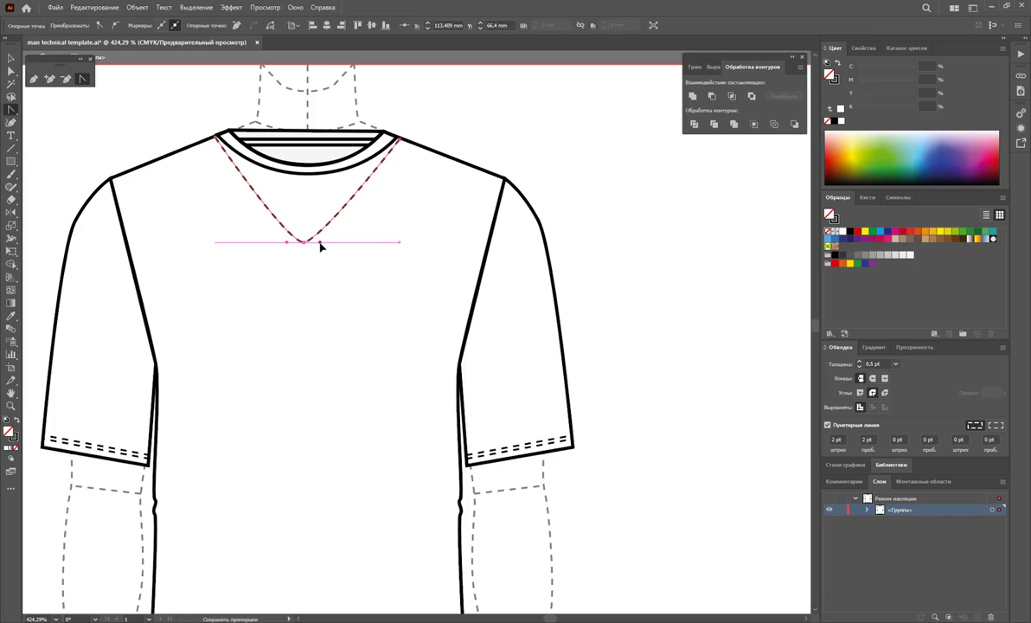
Step: Drag the collar trim's inner edge down about 6.8 mm into a V with a softened corner
{"action": "left_click", "coordinate": [67, 79]}
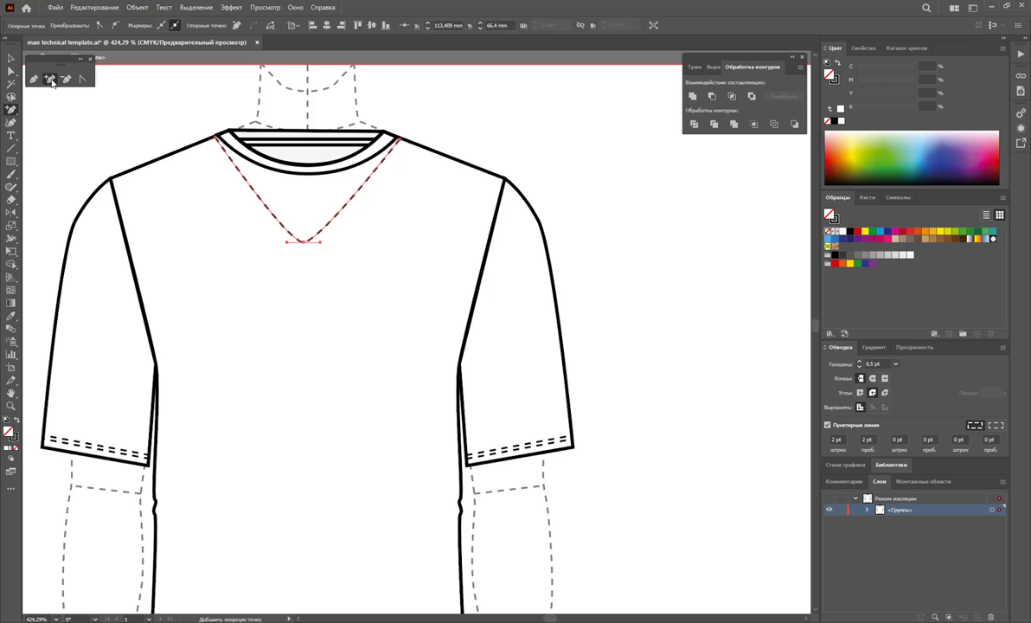
{"action": "left_click", "coordinate": [287, 166]}
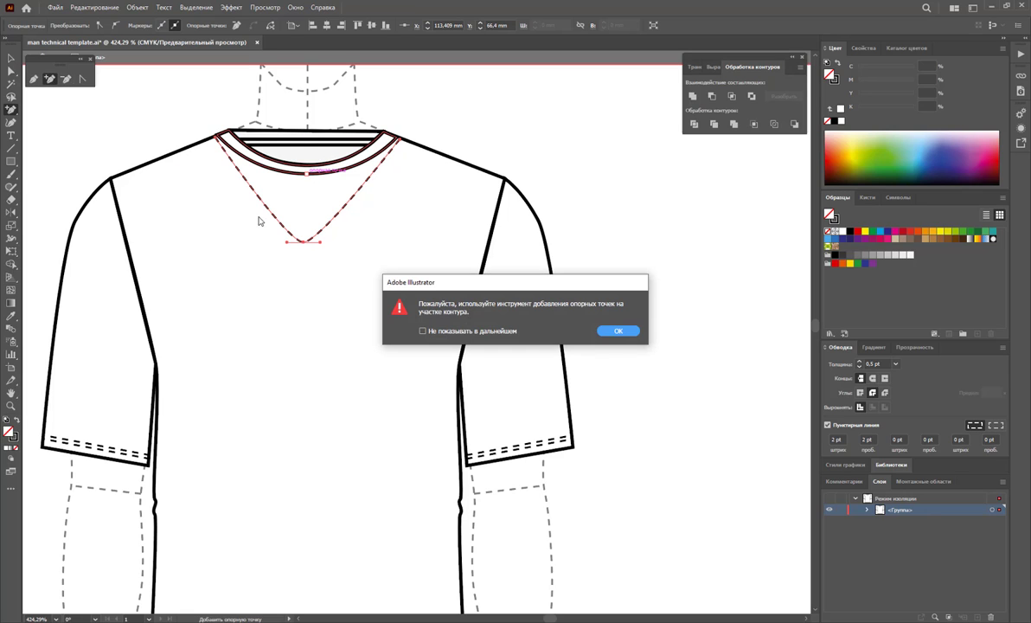
{"action": "left_click", "coordinate": [616, 331]}
{"action": "left_click", "coordinate": [13, 71]}
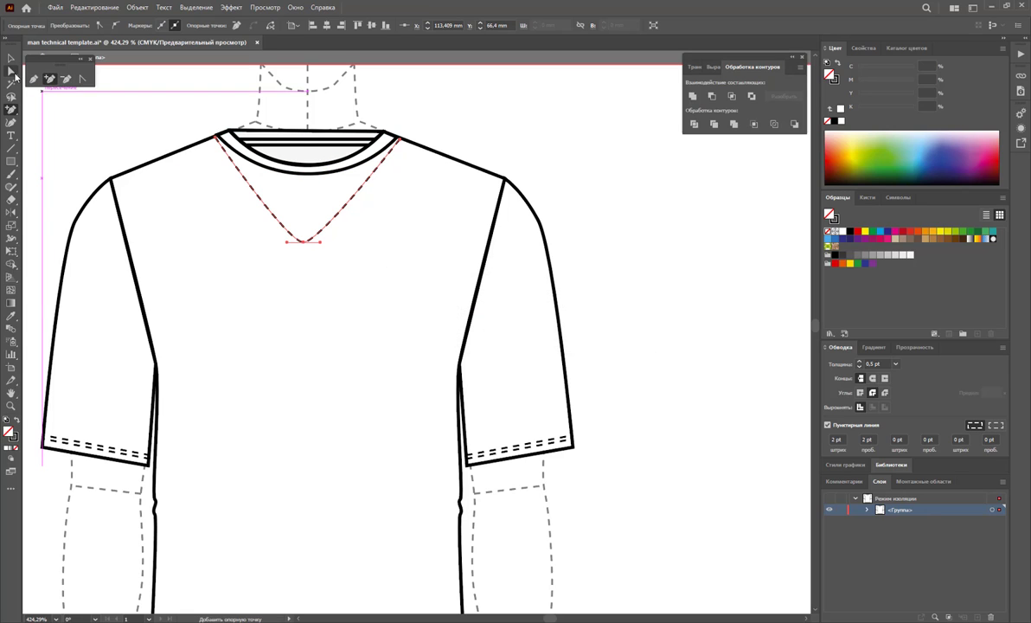
{"action": "left_click_drag", "start_coordinate": [304, 180], "coordinate": [301, 232]}
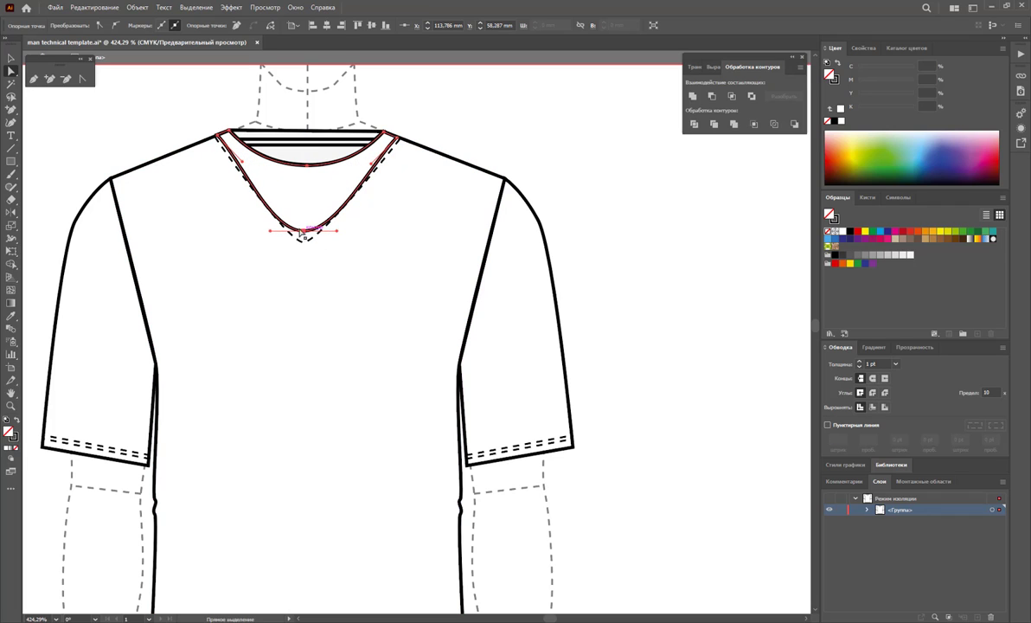
{"action": "left_click", "coordinate": [81, 79]}
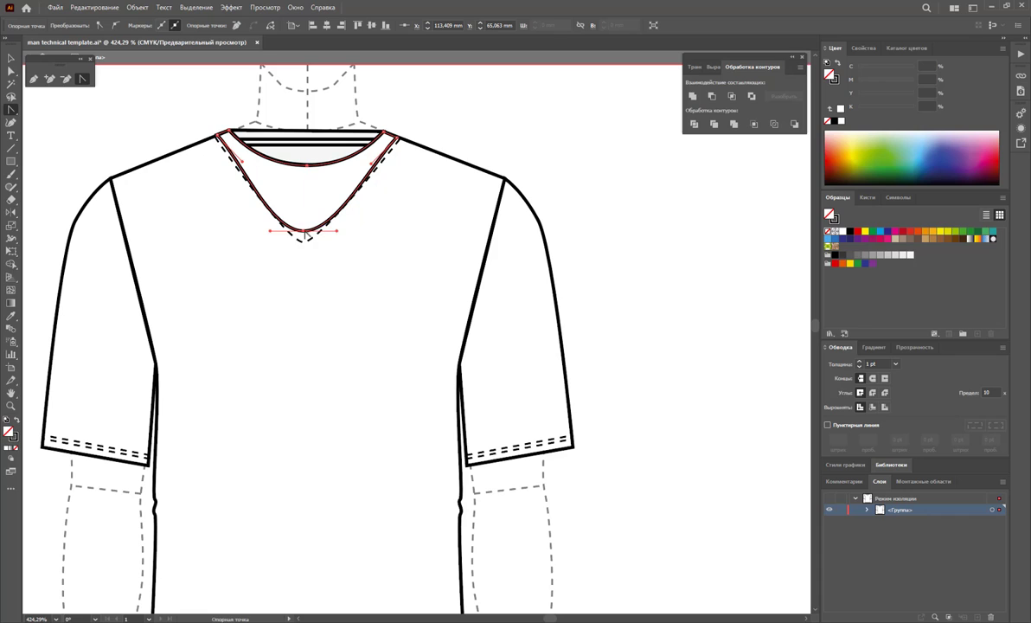
{"action": "left_click", "coordinate": [305, 232]}
{"action": "left_click_drag", "start_coordinate": [307, 235], "coordinate": [329, 243]}
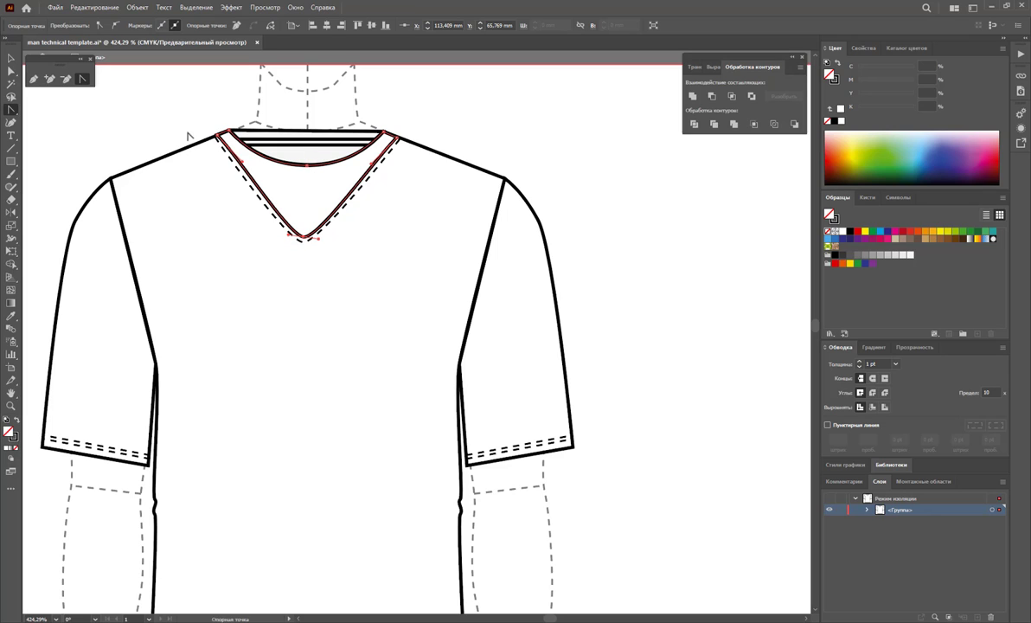
{"action": "key", "text": "a"}
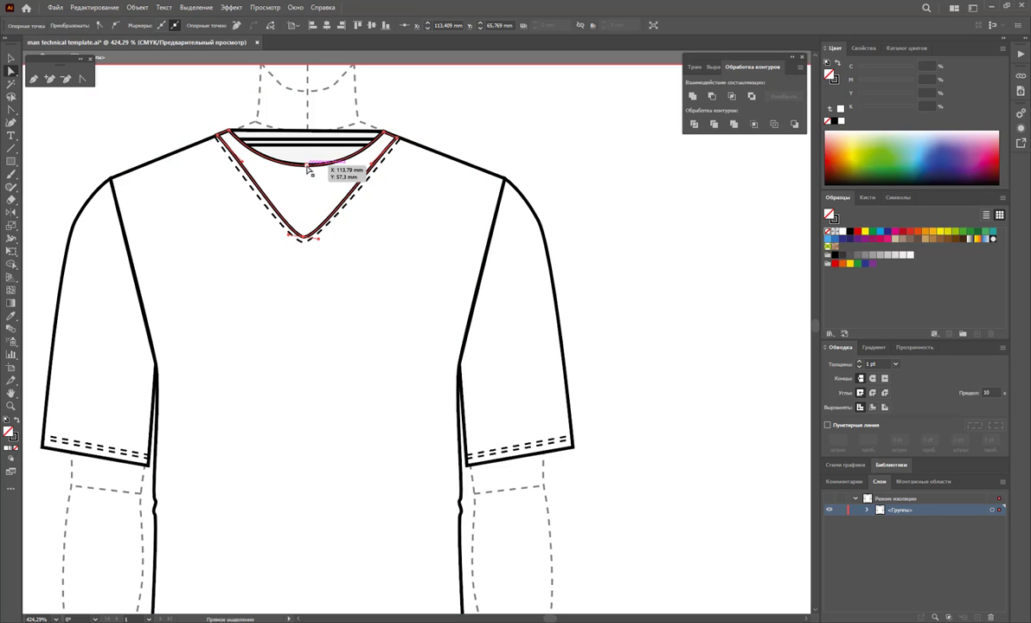
{"action": "mouse_move", "coordinate": [308, 170]}
{"action": "left_mouse_down"}
{"action": "mouse_move", "coordinate": [304, 228]}
{"action": "mouse_move", "coordinate": [290, 230]}
{"action": "left_mouse_up"}
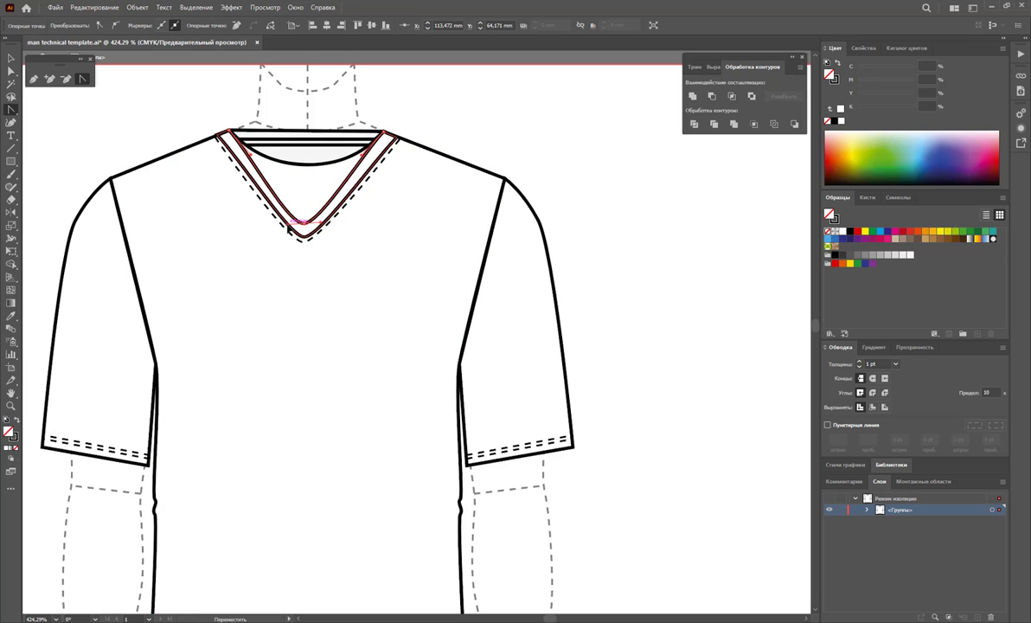
Step: Pull the back-neck curve and the neckline band down into a deep V
{"action": "key", "text": "a"}
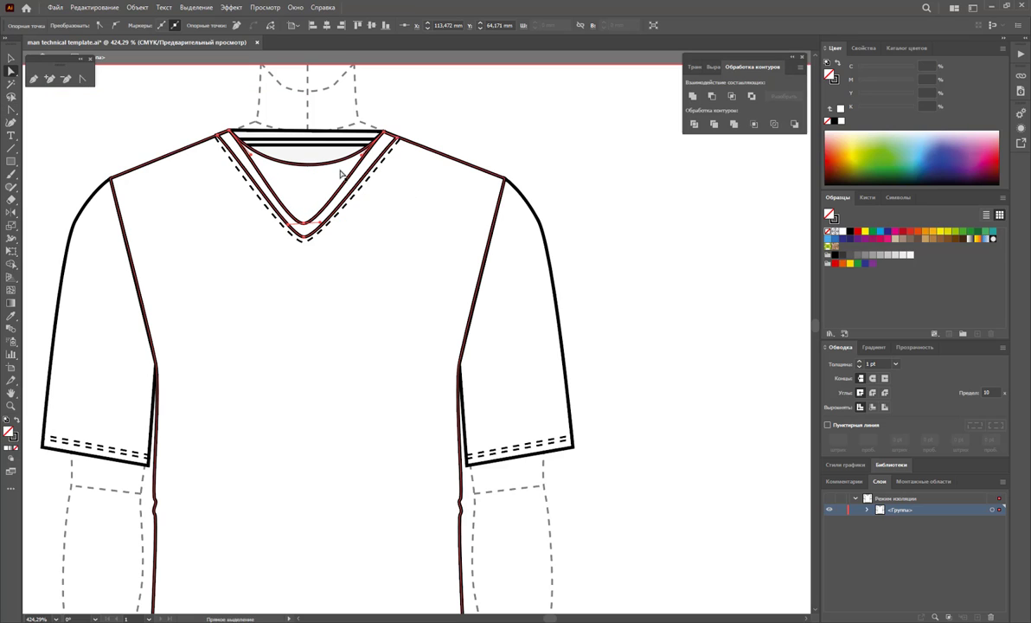
{"action": "left_click", "coordinate": [315, 164]}
{"action": "left_click_drag", "start_coordinate": [311, 163], "coordinate": [303, 259]}
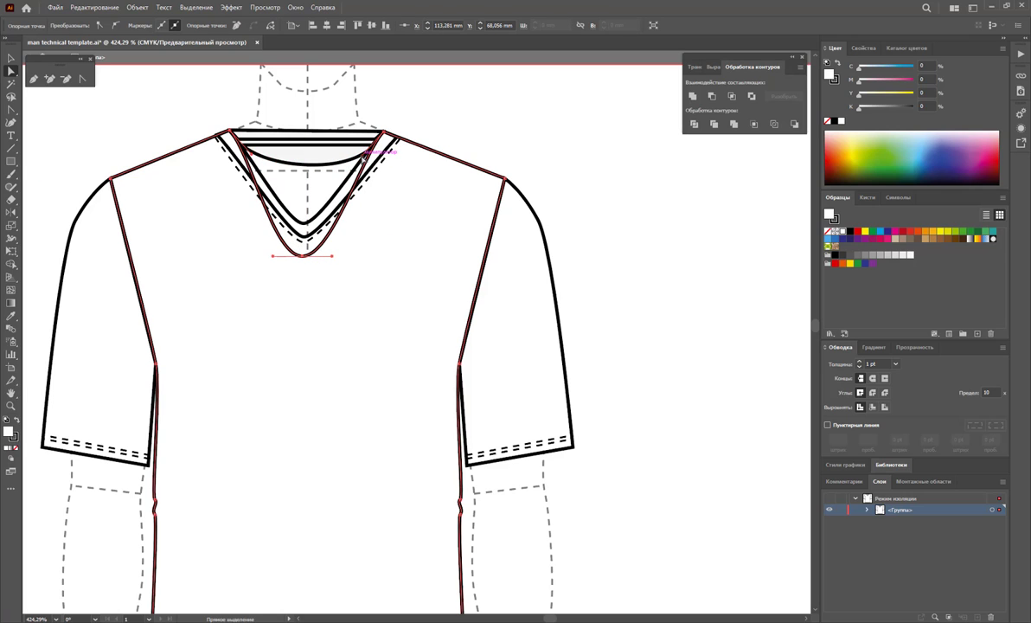
{"action": "left_click", "coordinate": [377, 168]}
{"action": "left_click", "coordinate": [246, 155]}
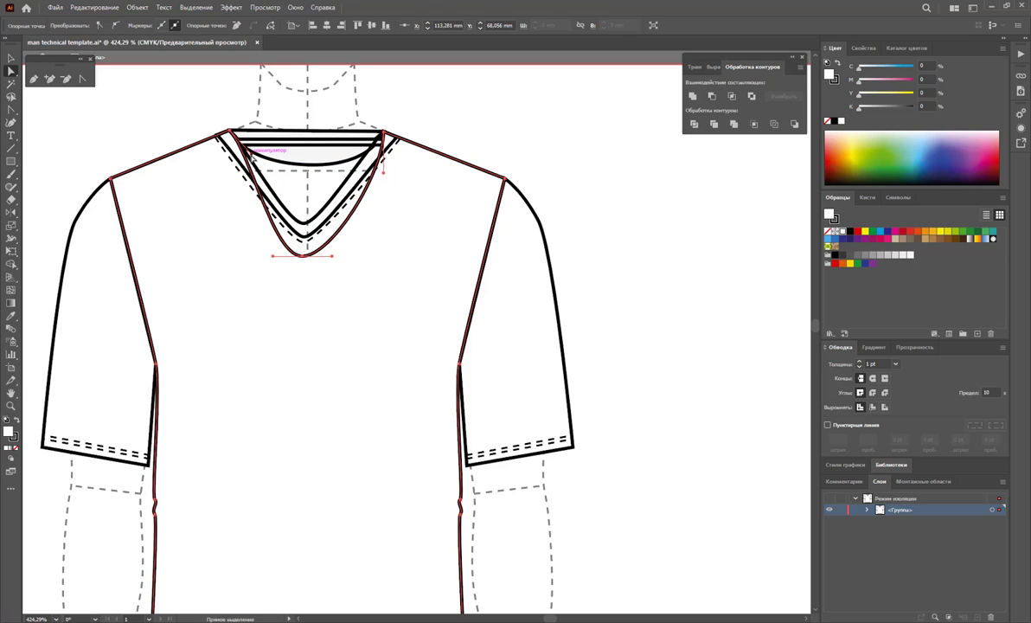
{"action": "left_click", "coordinate": [230, 138]}
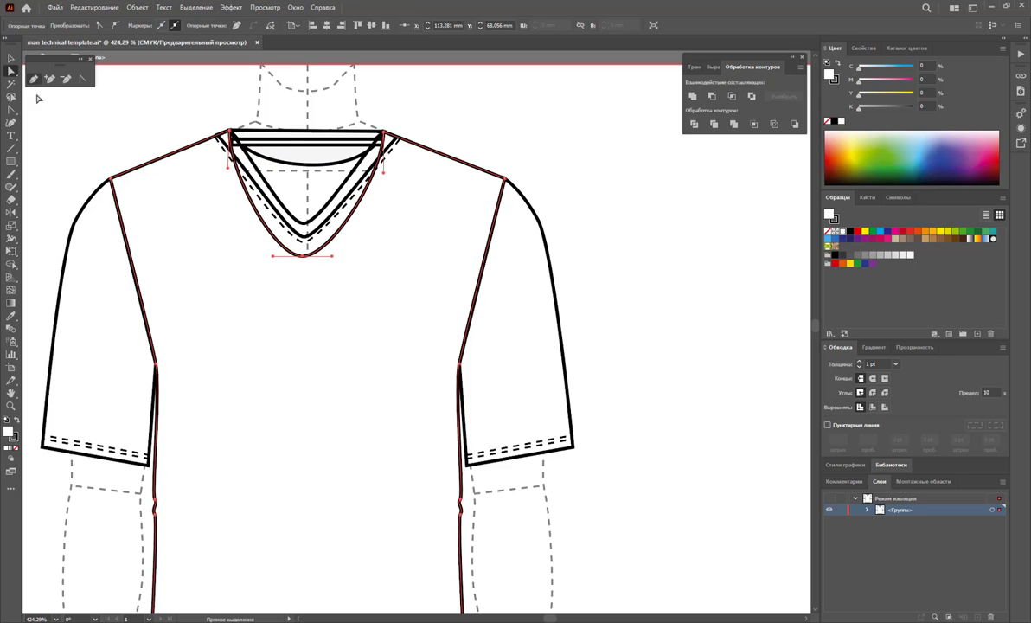
{"action": "left_click", "coordinate": [12, 59]}
{"action": "left_click", "coordinate": [442, 137]}
{"action": "left_click", "coordinate": [338, 157]}
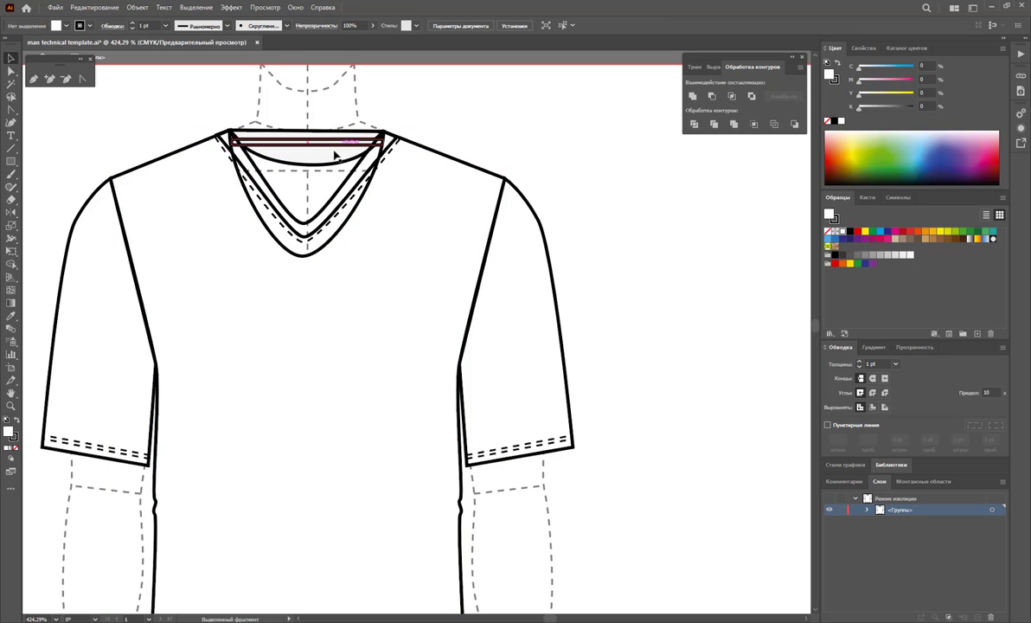
{"action": "left_click_drag", "start_coordinate": [329, 167], "coordinate": [365, 251]}
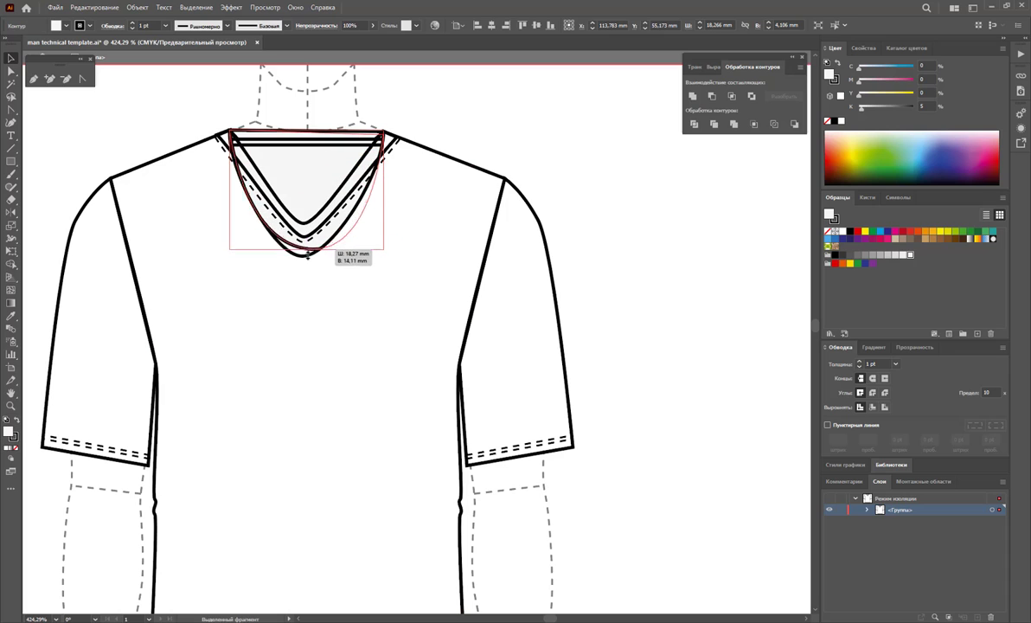
{"action": "left_click", "coordinate": [519, 126]}
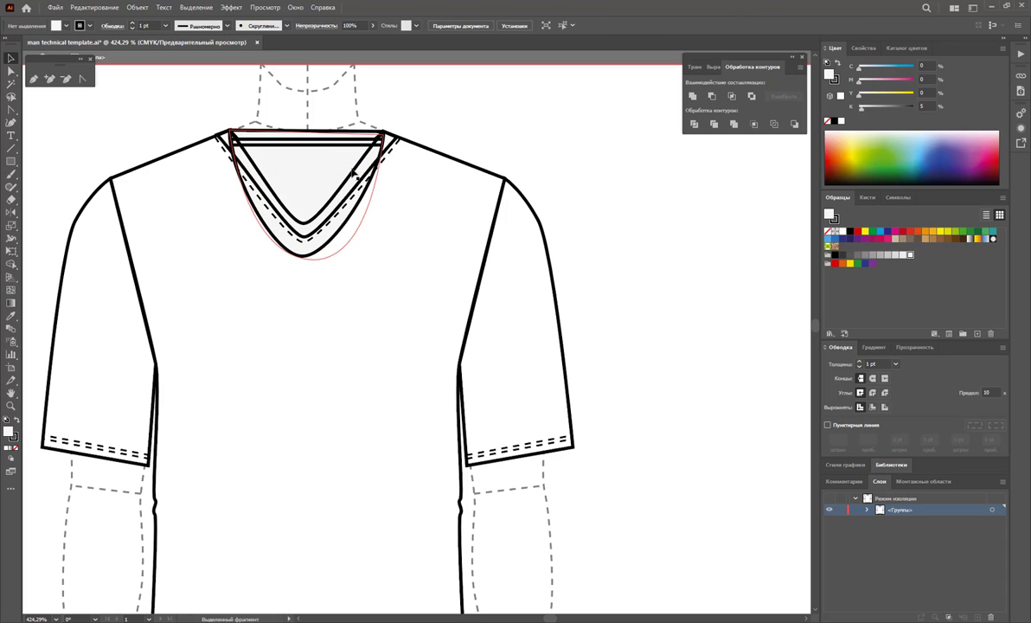
Step: Send the grey V-shaped neckline fill to back and drag the front body piece aside
{"action": "left_click", "coordinate": [300, 161]}
{"action": "right_click", "coordinate": [300, 159]}
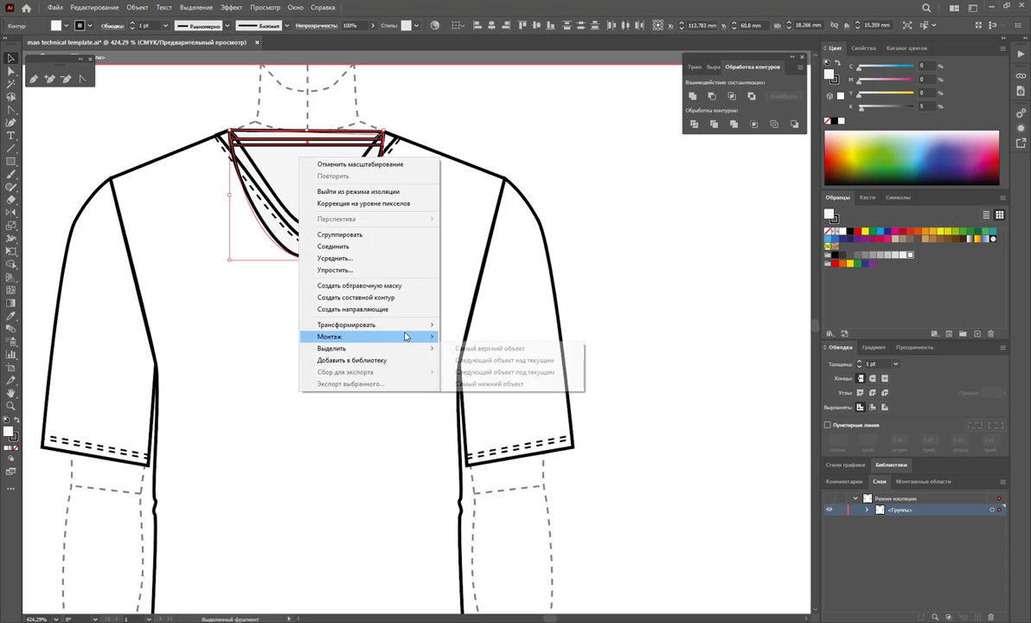
{"action": "left_click", "coordinate": [475, 372]}
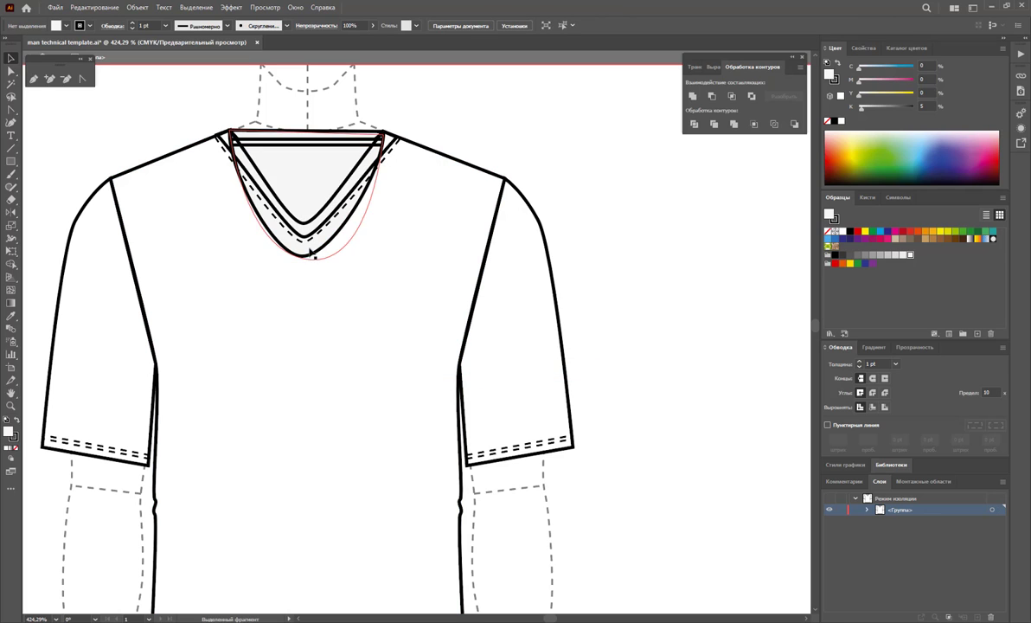
{"action": "left_click_drag", "start_coordinate": [335, 267], "coordinate": [595, 317]}
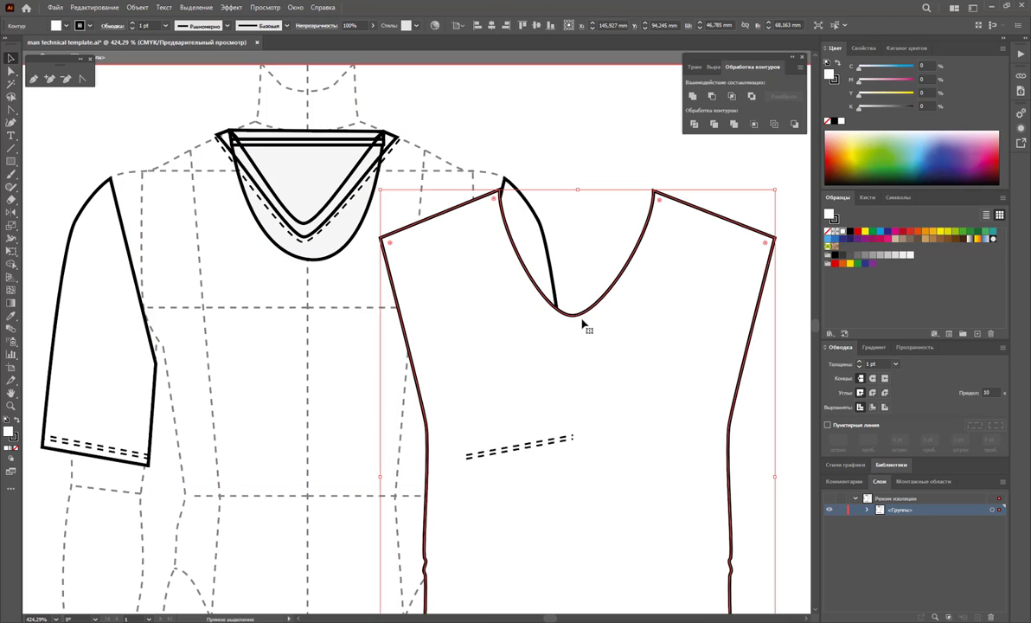
Step: Undo the body piece move and raise the shirt body's neckline point back up
{"action": "key", "text": "ctrl+z"}
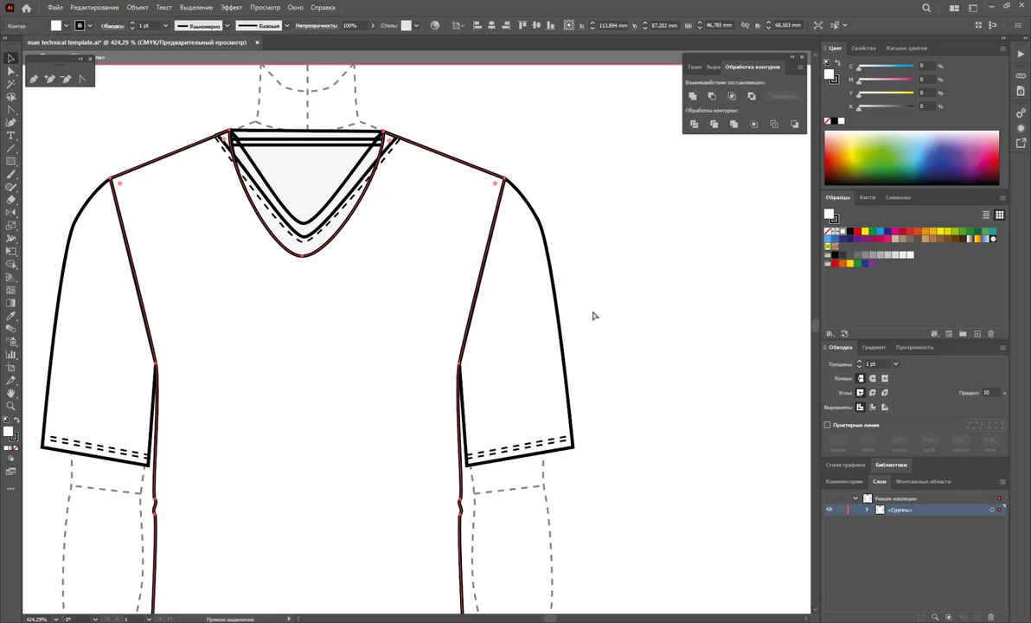
{"action": "key", "text": "ctrl+z"}
{"action": "key", "text": "ctrl+z"}
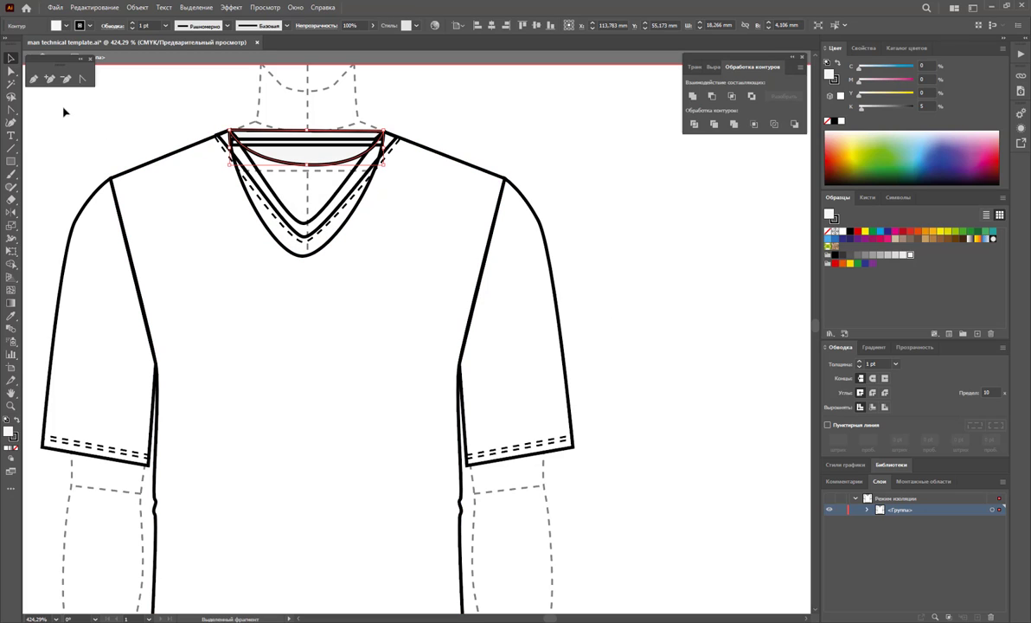
{"action": "left_click", "coordinate": [12, 71]}
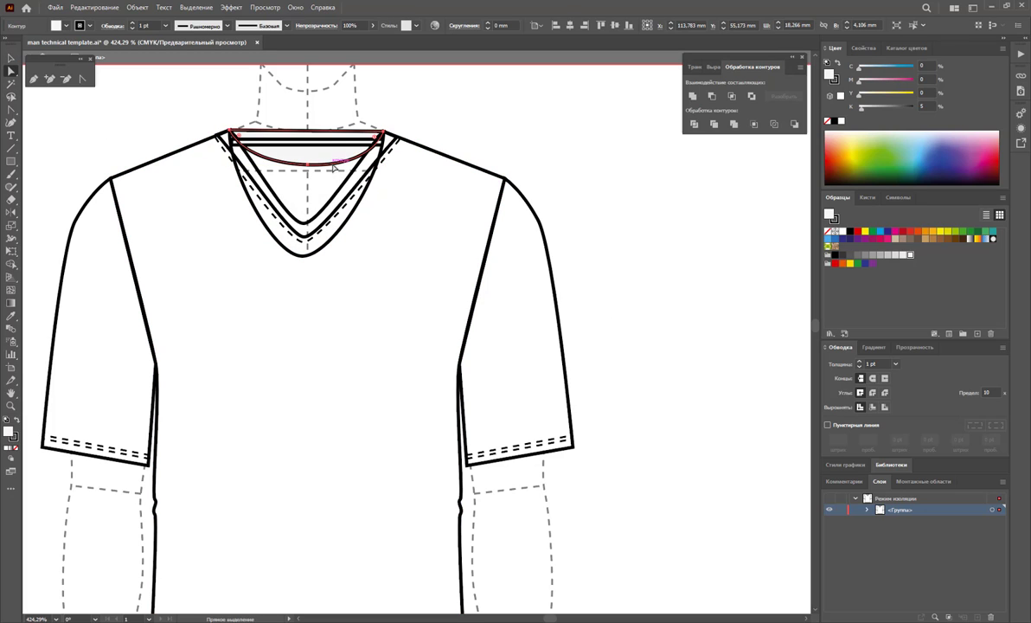
{"action": "left_click", "coordinate": [311, 254]}
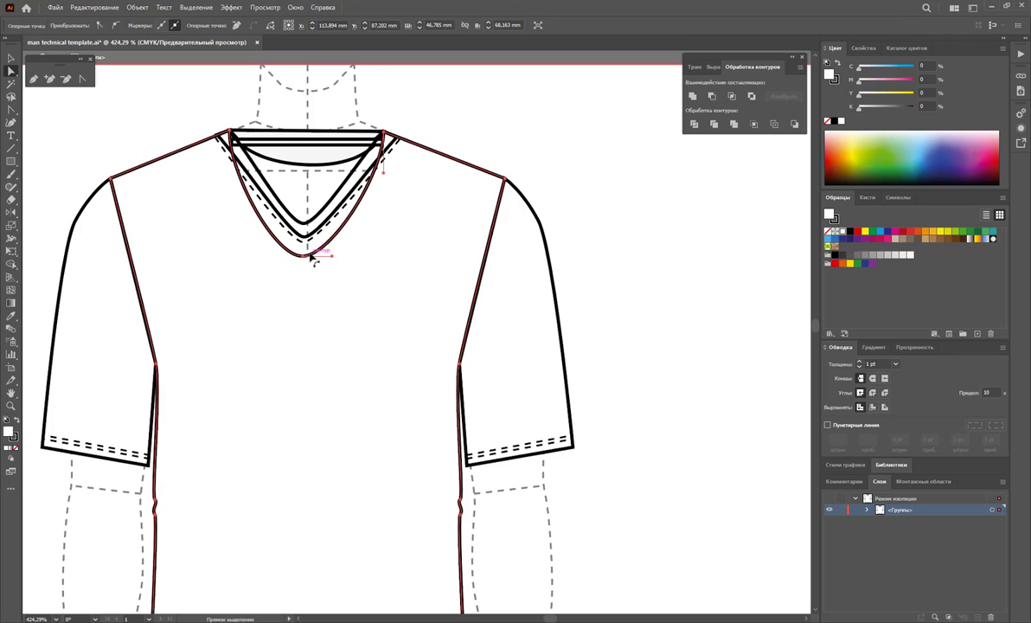
{"action": "left_click_drag", "start_coordinate": [313, 260], "coordinate": [317, 151]}
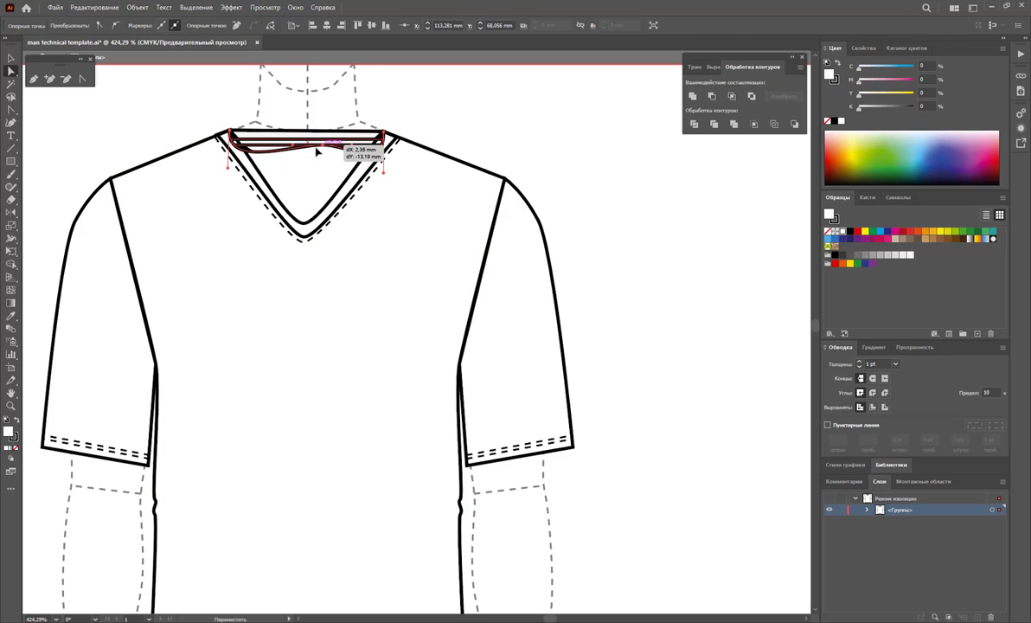
{"action": "left_click_drag", "start_coordinate": [317, 152], "coordinate": [321, 149]}
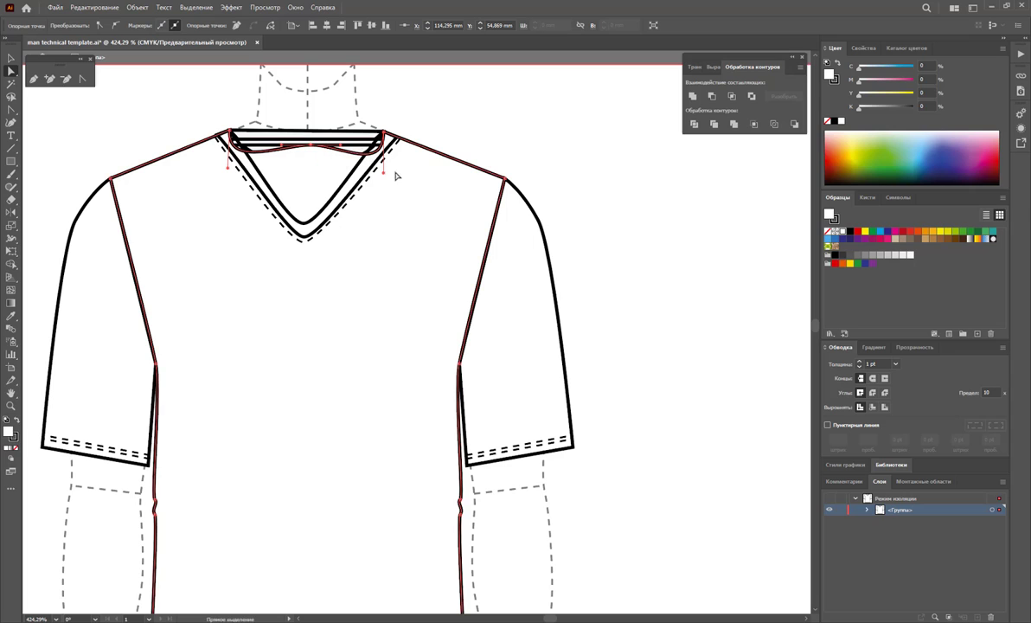
Step: Reshape the collar path into a deeper V, adjusting its top corners and lower-left edge
{"action": "left_click", "coordinate": [386, 176]}
{"action": "left_click", "coordinate": [223, 171]}
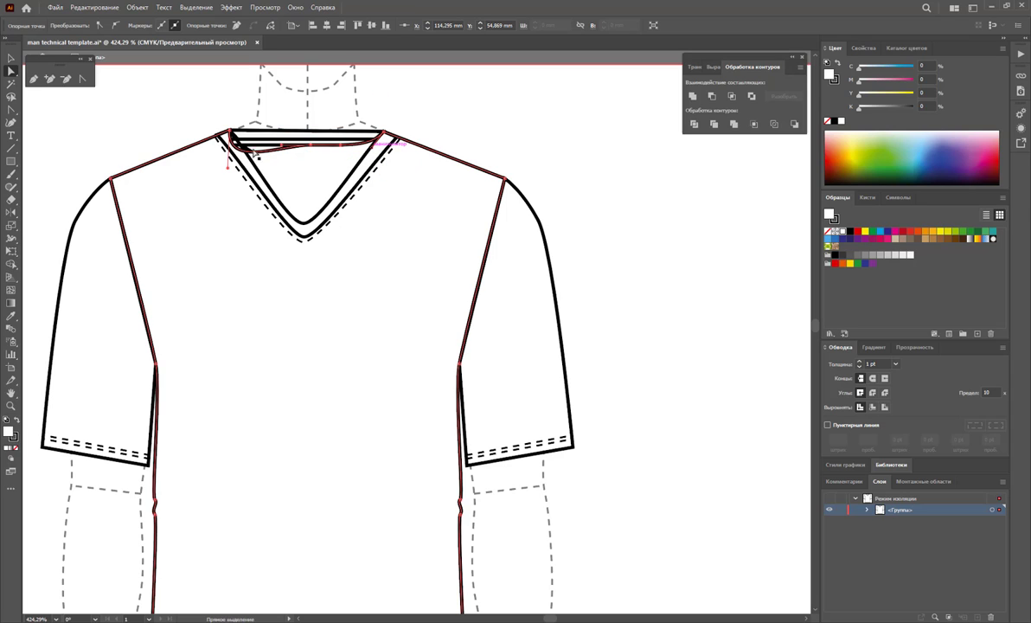
{"action": "left_click", "coordinate": [229, 171]}
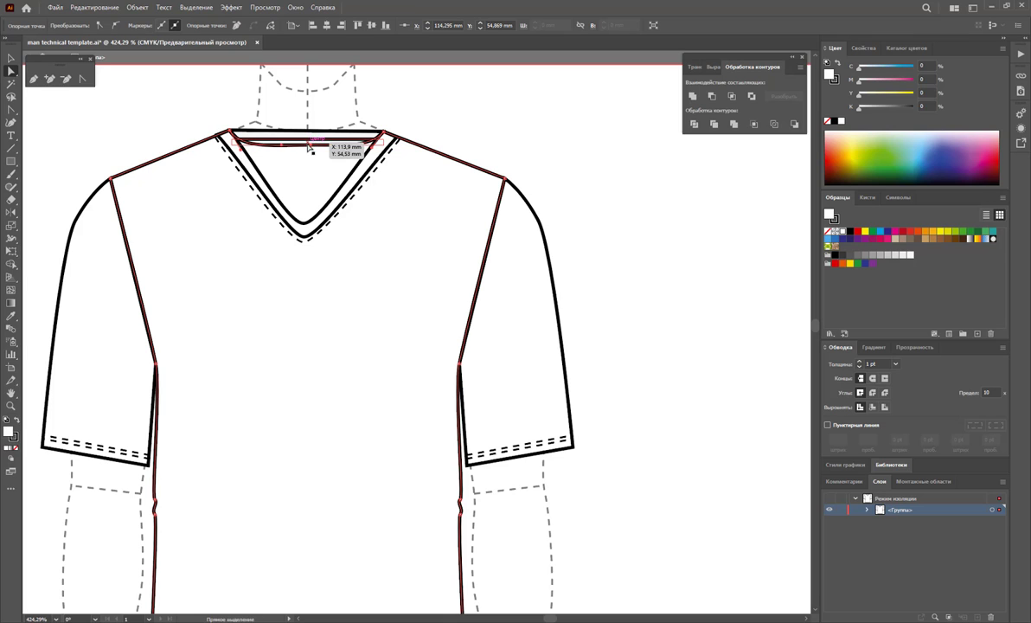
{"action": "mouse_move", "coordinate": [308, 141]}
{"action": "left_mouse_down"}
{"action": "mouse_move", "coordinate": [297, 214]}
{"action": "mouse_move", "coordinate": [308, 239]}
{"action": "left_mouse_up"}
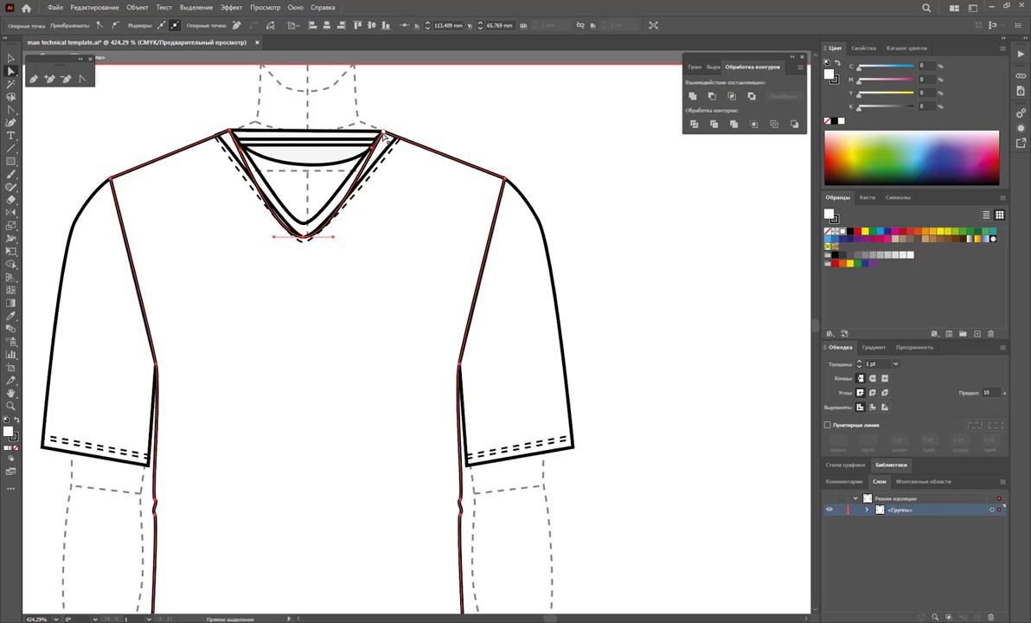
{"action": "left_click_drag", "start_coordinate": [384, 135], "coordinate": [395, 138]}
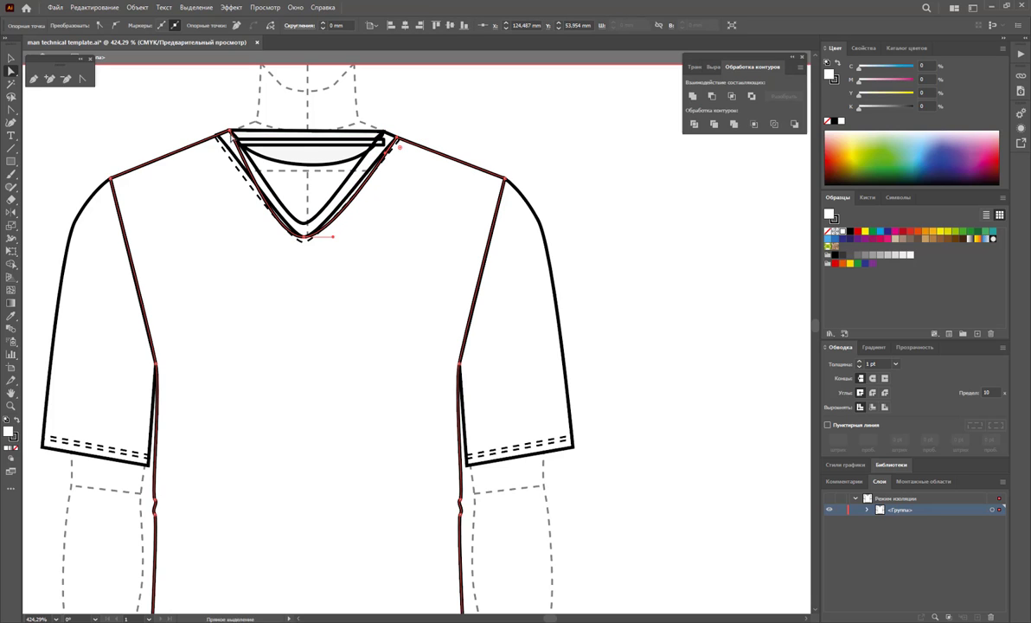
{"action": "left_click_drag", "start_coordinate": [218, 134], "coordinate": [223, 136]}
{"action": "left_click_drag", "start_coordinate": [274, 241], "coordinate": [270, 224]}
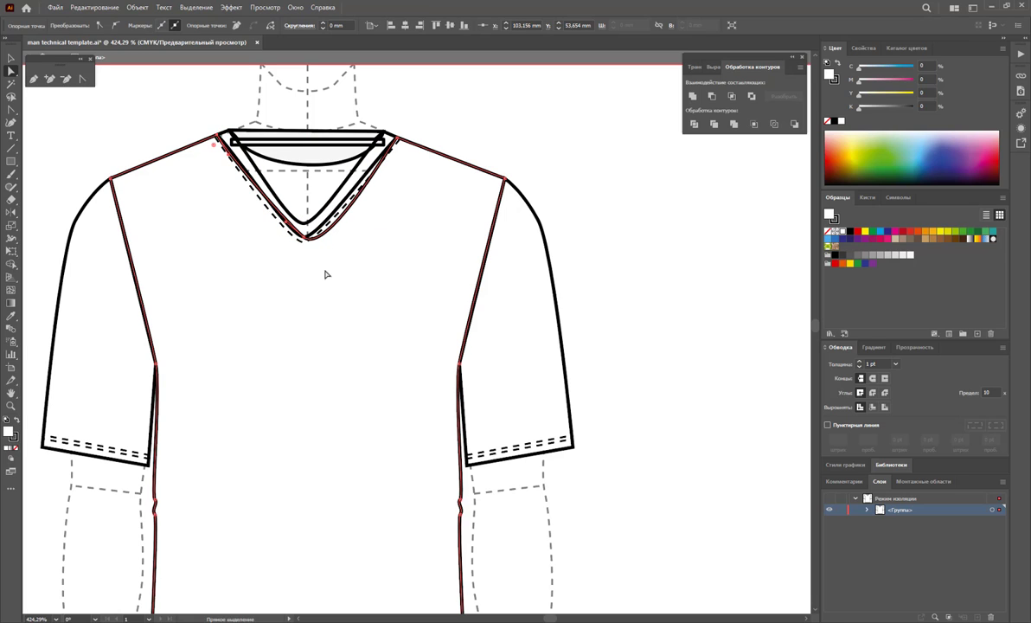
{"action": "left_click_drag", "start_coordinate": [305, 237], "coordinate": [289, 225]}
Step: Sharpen the V's bottom corner and pull the inner neckline down about 10.85 mm into a deep curve
{"action": "left_click", "coordinate": [82, 79]}
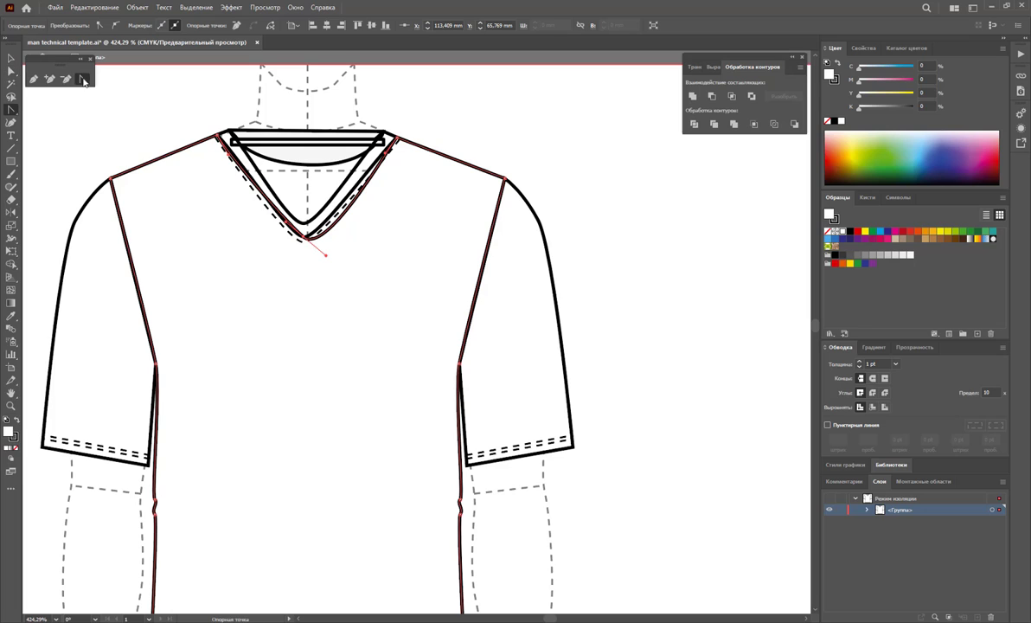
{"action": "left_click_drag", "start_coordinate": [325, 254], "coordinate": [329, 256]}
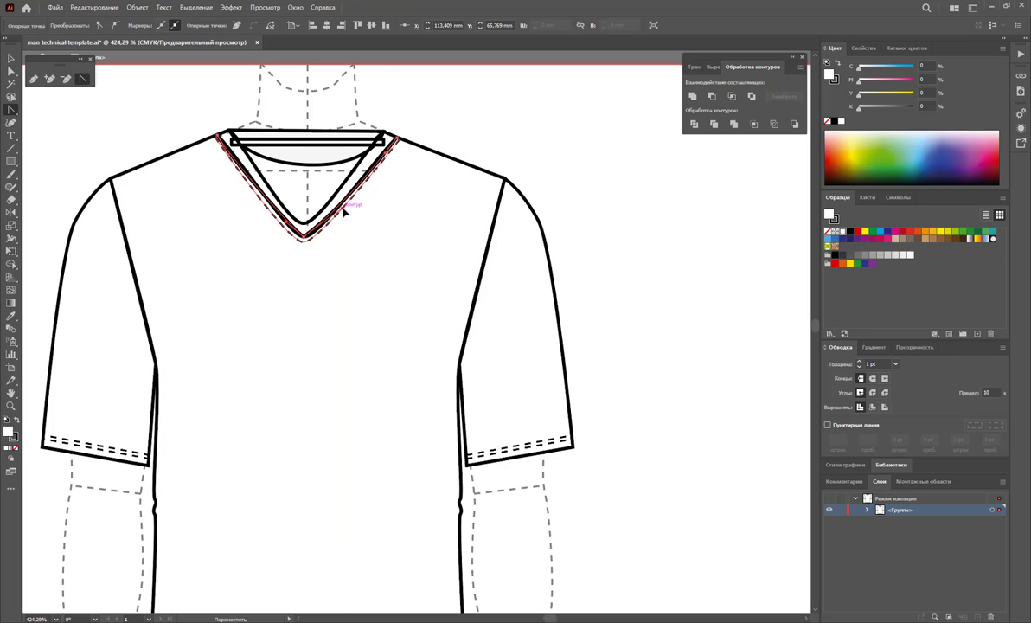
{"action": "left_click_drag", "start_coordinate": [343, 211], "coordinate": [310, 221]}
{"action": "left_click", "coordinate": [305, 224]}
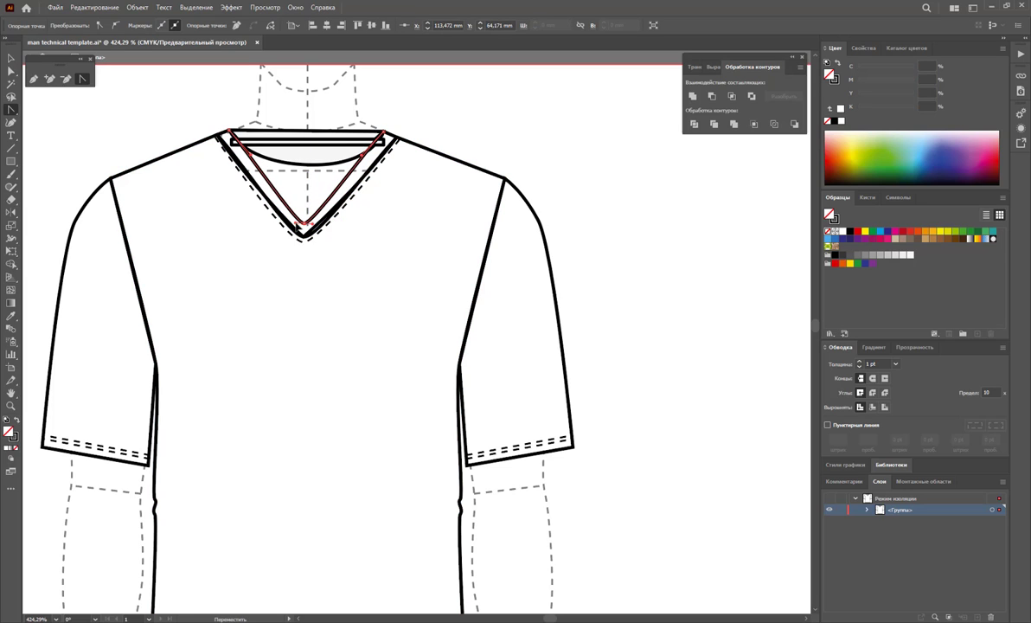
{"action": "key", "text": "a"}
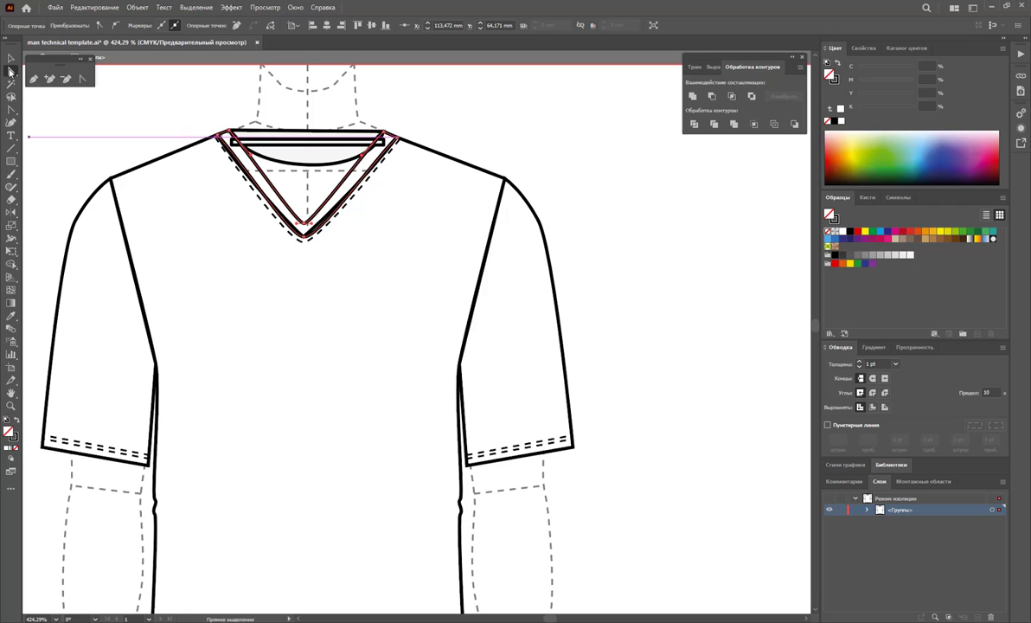
{"action": "left_click_drag", "start_coordinate": [308, 169], "coordinate": [304, 265]}
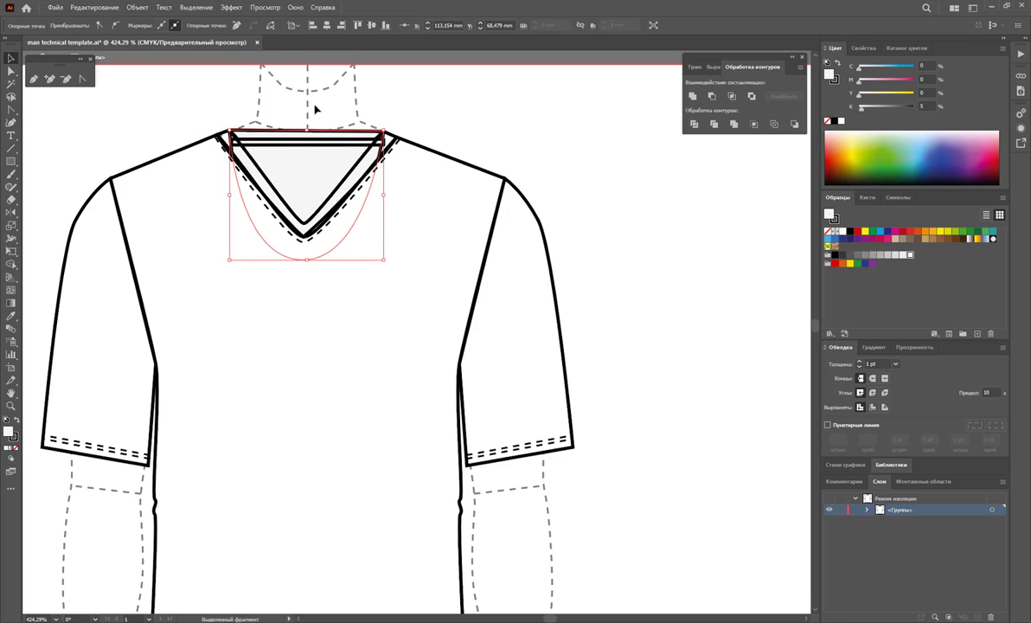
Step: Send the deep neckline curve to back and give the collar group a white fill
{"action": "key", "text": "v"}
{"action": "right_click", "coordinate": [309, 164]}
{"action": "mouse_move", "coordinate": [339, 342]}
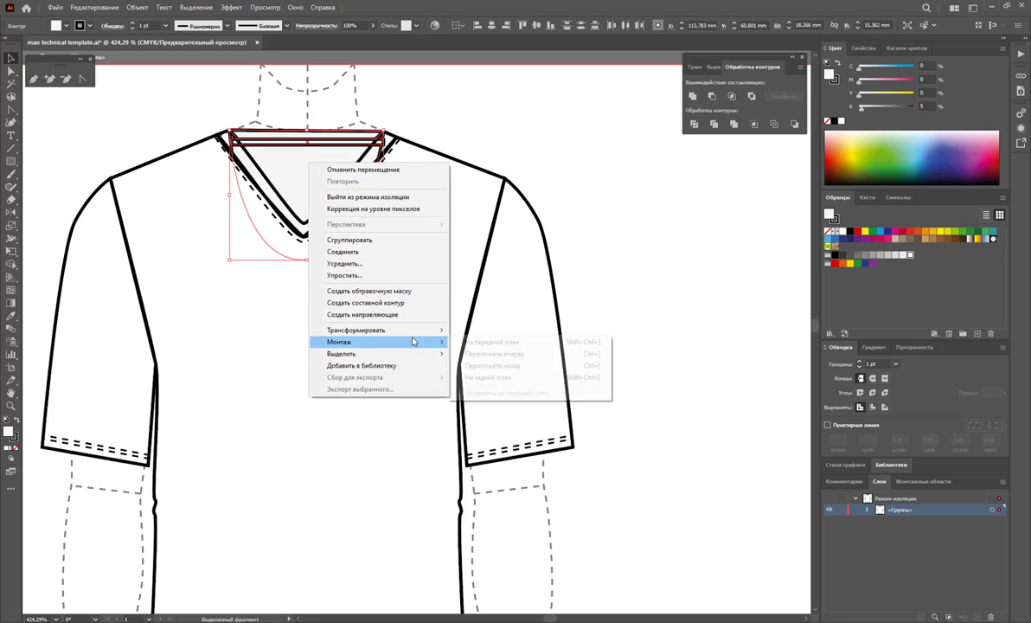
{"action": "left_click", "coordinate": [474, 378]}
{"action": "key", "text": "Delete"}
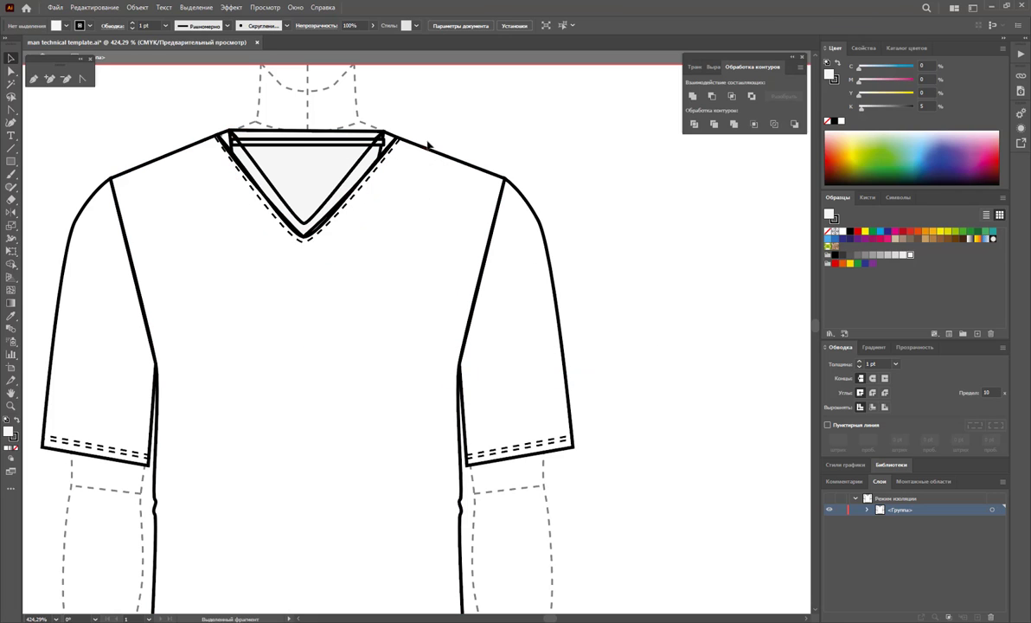
{"action": "left_click", "coordinate": [260, 189]}
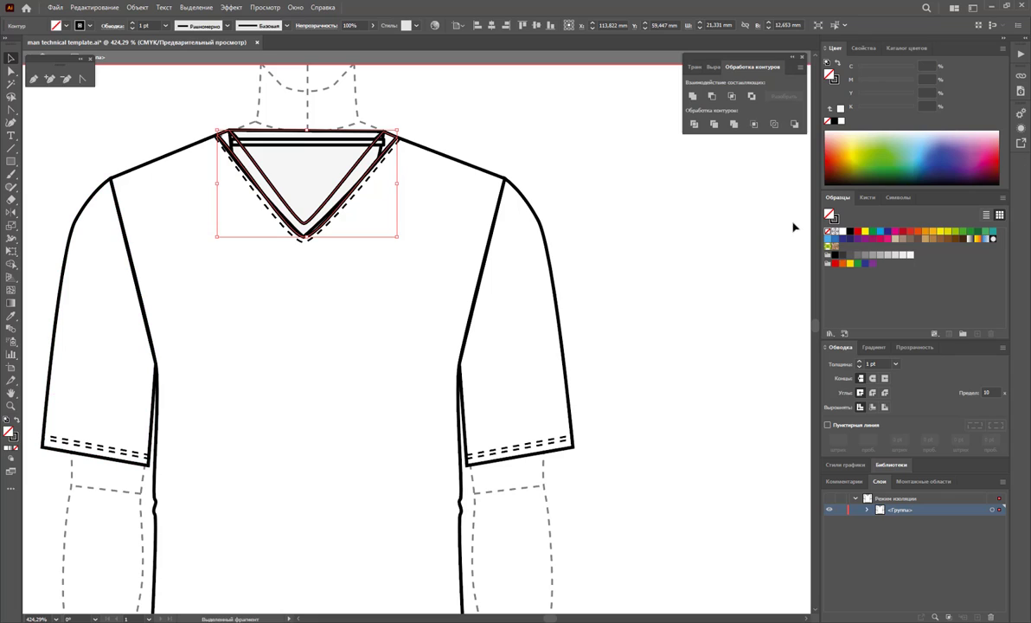
{"action": "left_click", "coordinate": [837, 234]}
{"action": "left_click", "coordinate": [460, 123]}
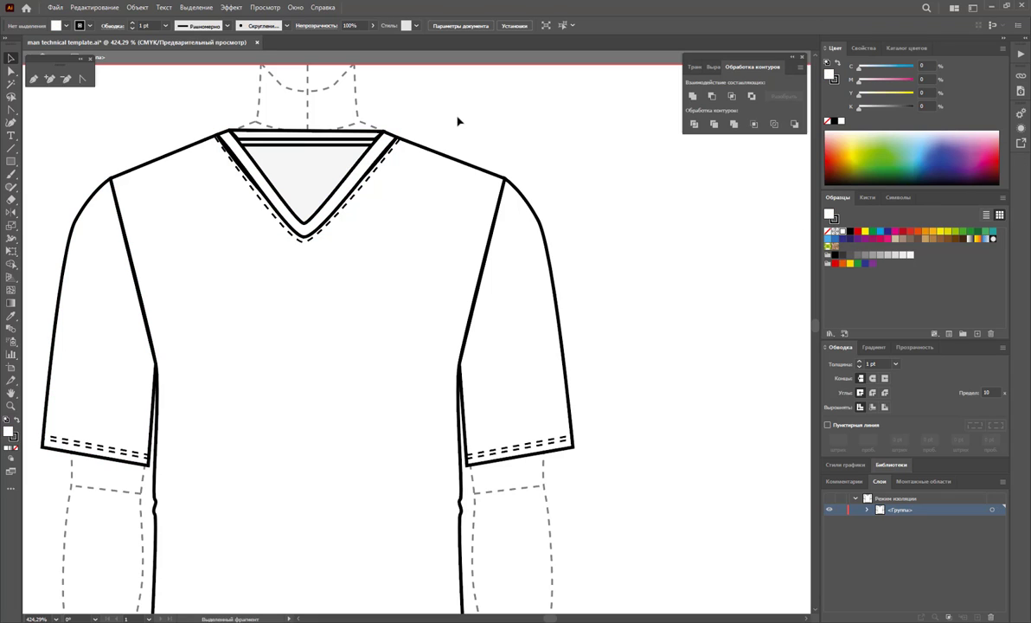
Step: Draw a short 2.23 mm vertical seam line down from the collar's V tip
{"action": "left_click", "coordinate": [371, 165]}
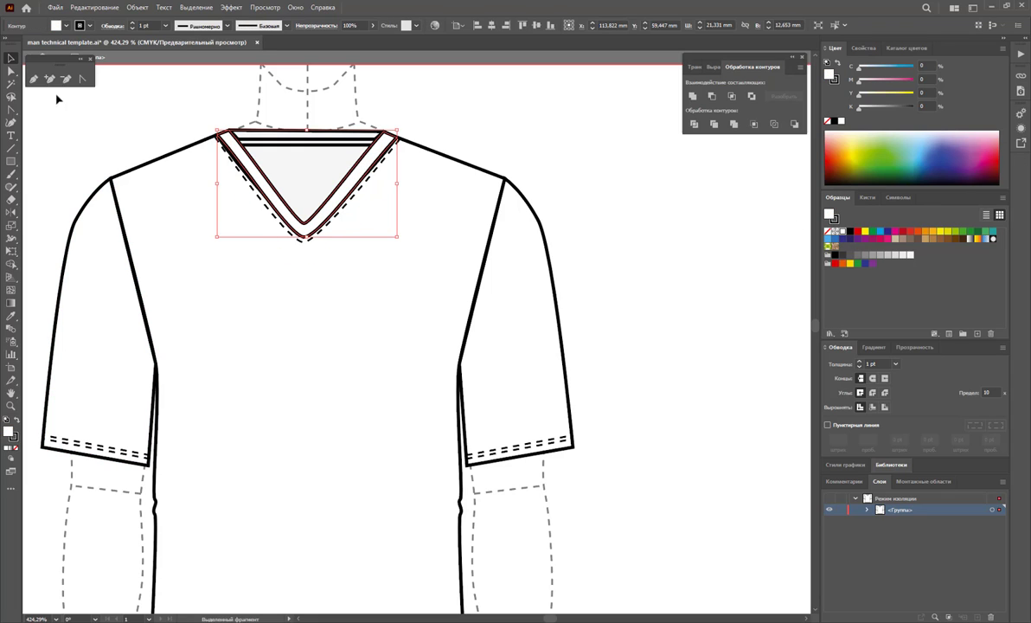
{"action": "left_click", "coordinate": [83, 78]}
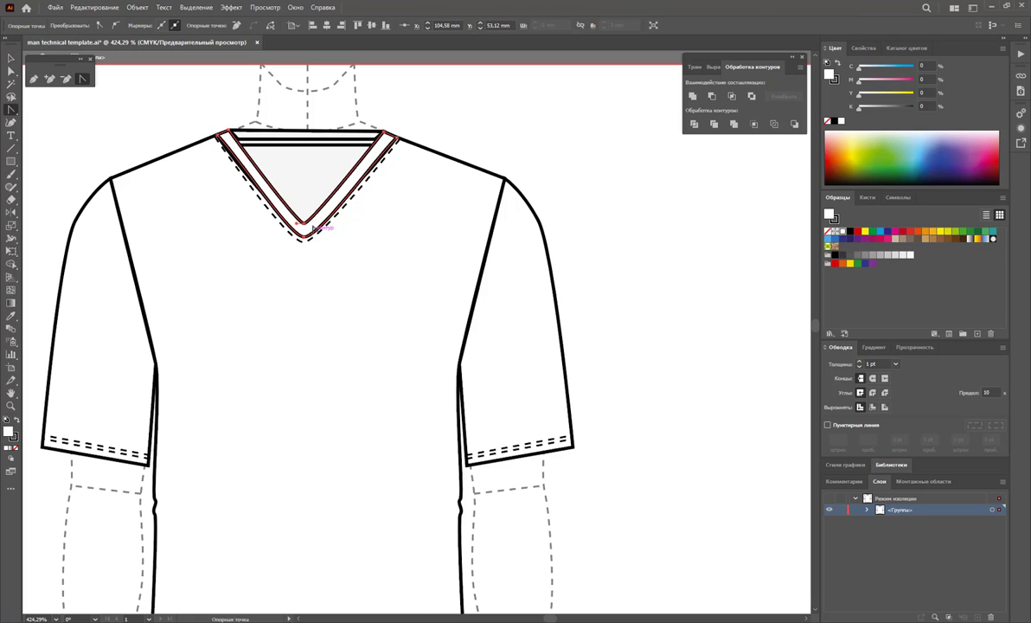
{"action": "left_click", "coordinate": [7, 59]}
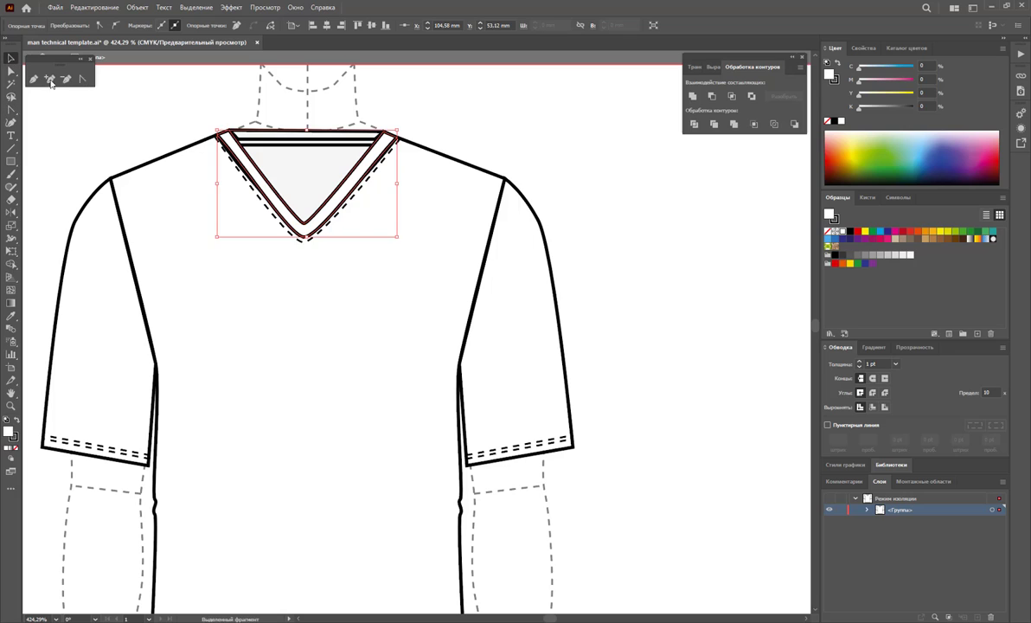
{"action": "left_click", "coordinate": [130, 108]}
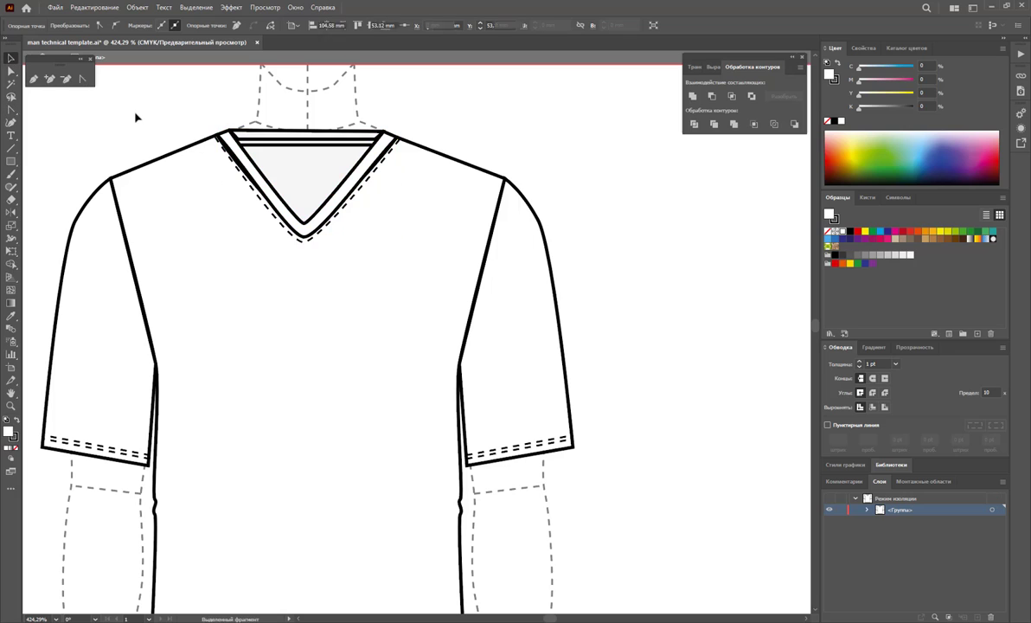
{"action": "left_click", "coordinate": [11, 148]}
{"action": "left_click_drag", "start_coordinate": [303, 223], "coordinate": [303, 239]}
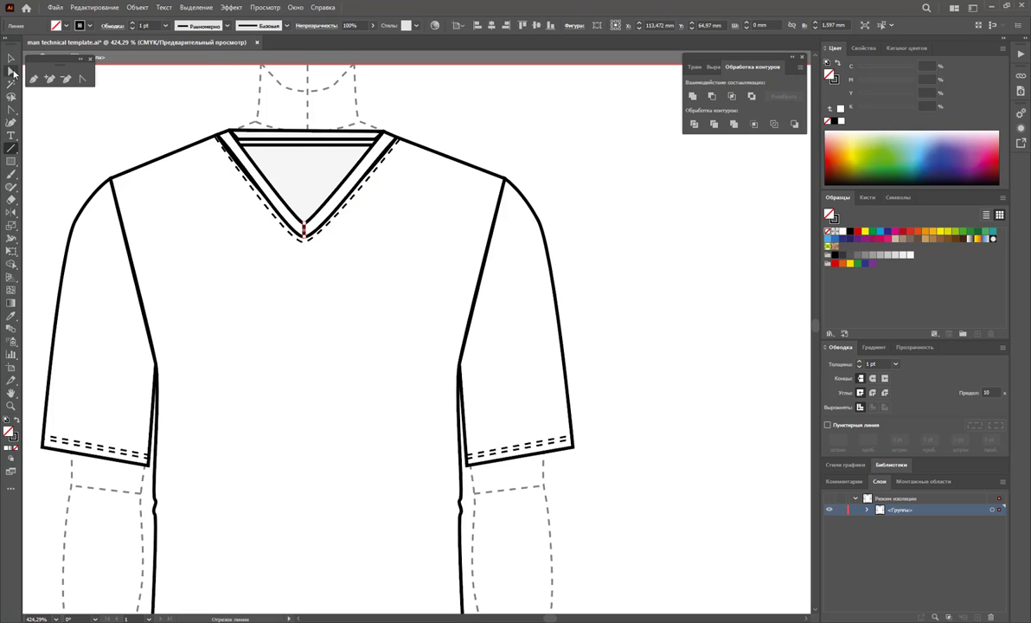
{"action": "left_click", "coordinate": [10, 58]}
Step: Zoom out to the whole artboard and exit isolation mode on the shirt group
{"action": "left_click", "coordinate": [445, 139]}
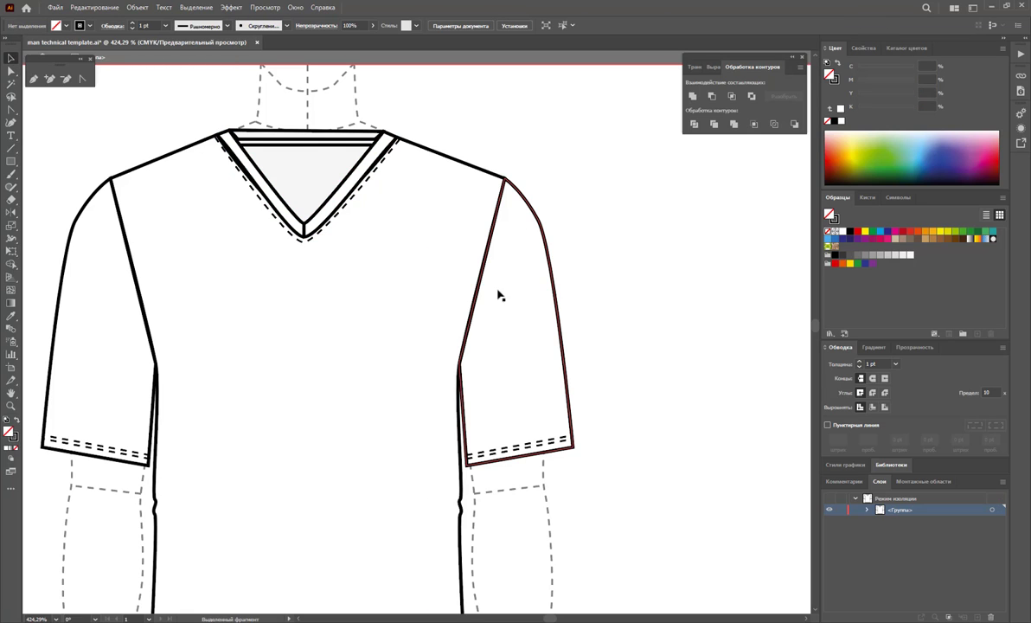
{"action": "key", "text": "z"}
{"action": "left_click", "coordinate": [478, 431], "text": "alt"}
{"action": "left_click", "coordinate": [486, 321], "text": "alt"}
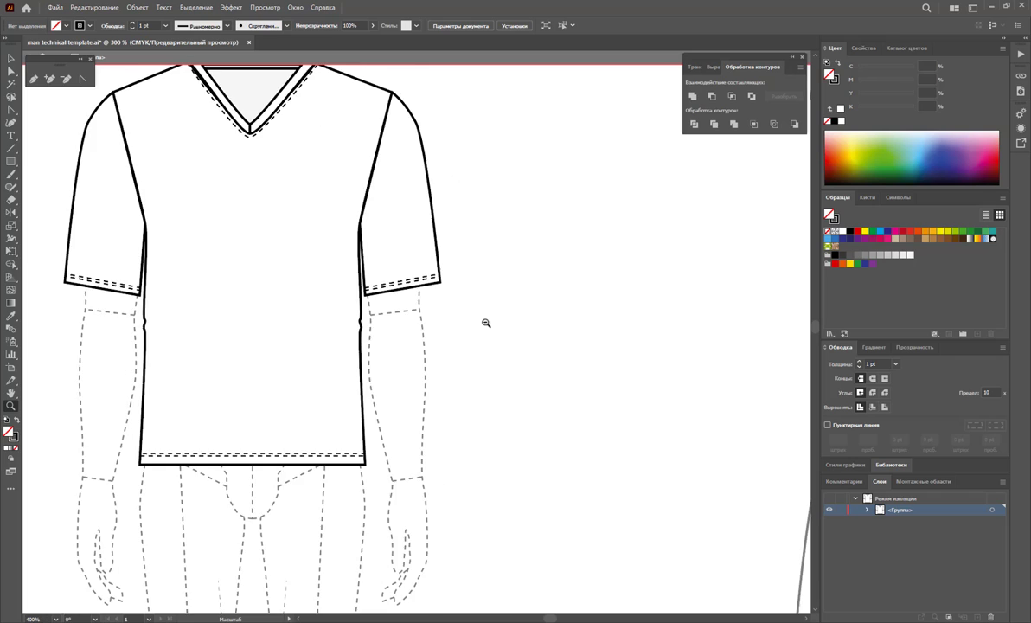
{"action": "left_click", "coordinate": [485, 295], "text": "alt"}
{"action": "left_click", "coordinate": [482, 357], "text": "alt"}
{"action": "left_click", "coordinate": [527, 329], "text": "alt"}
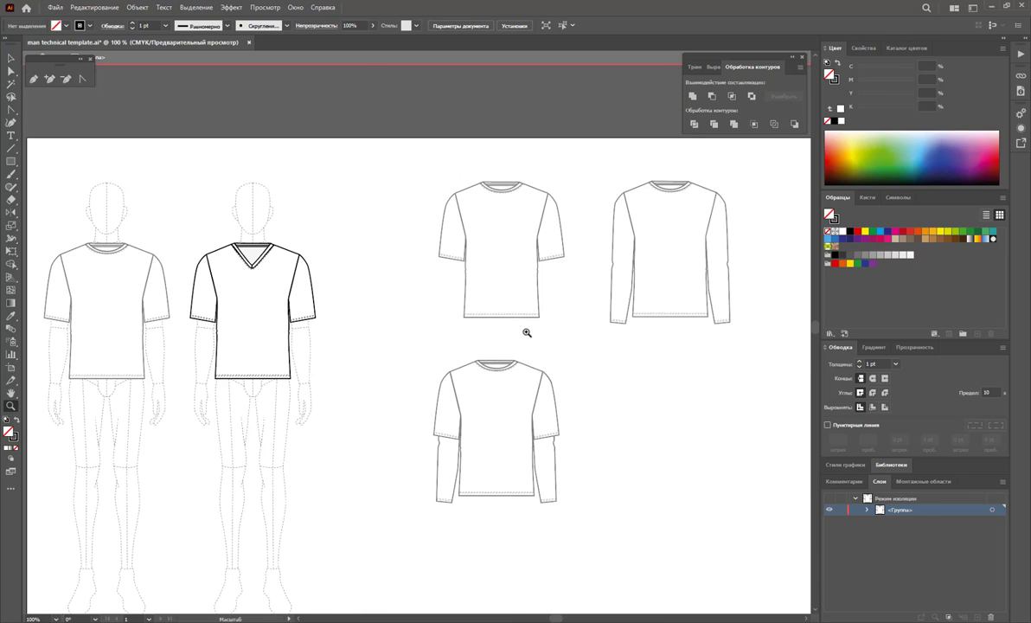
{"action": "double_click", "coordinate": [315, 165]}
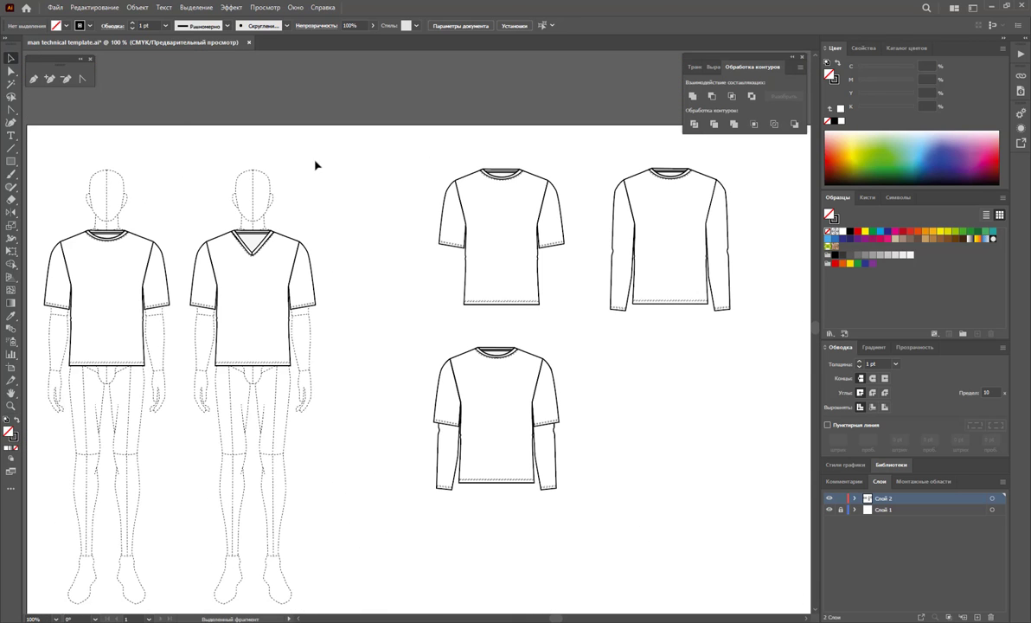
Step: Alt-drag a copy of the V-neck shirt into the lower-right slot as the fourth flat
{"action": "mouse_move", "coordinate": [249, 320]}
{"action": "left_mouse_down"}
{"action": "mouse_move", "coordinate": [750, 477]}
{"action": "mouse_move", "coordinate": [660, 442]}
{"action": "left_mouse_up"}
{"action": "left_click", "coordinate": [654, 550]}
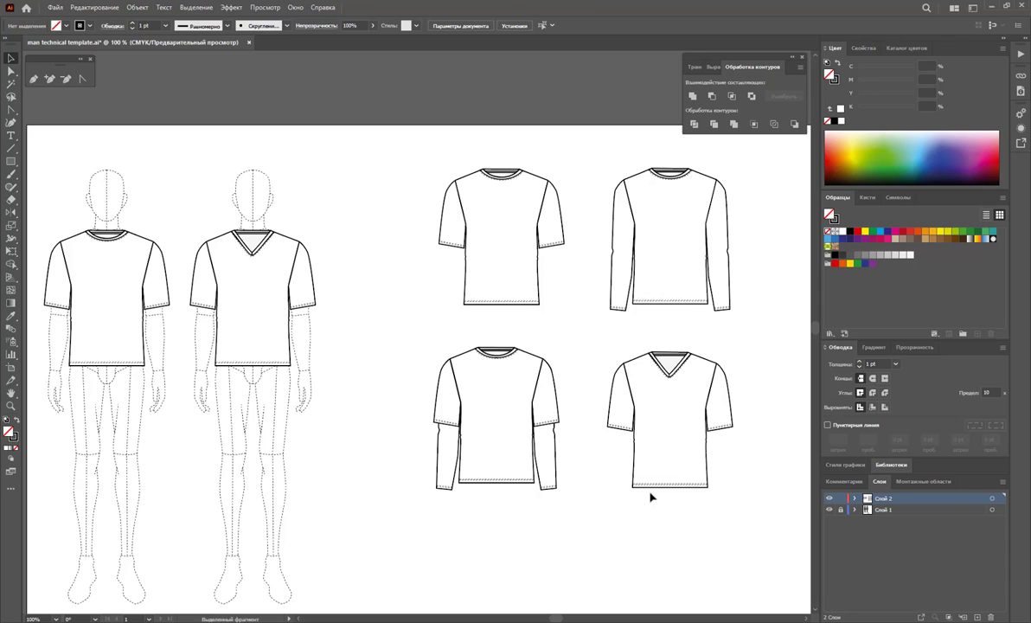
{"action": "scroll", "coordinate": [651, 497], "scroll_direction": "down", "scroll_amount": 3}
{"action": "key", "text": "z"}
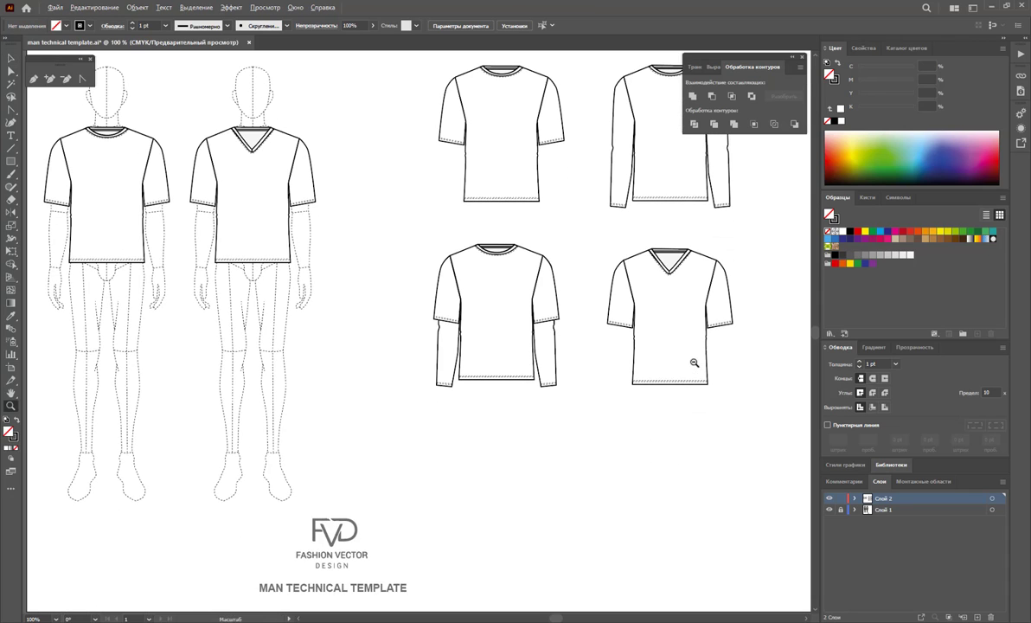
{"action": "left_click", "coordinate": [554, 338], "text": "alt"}
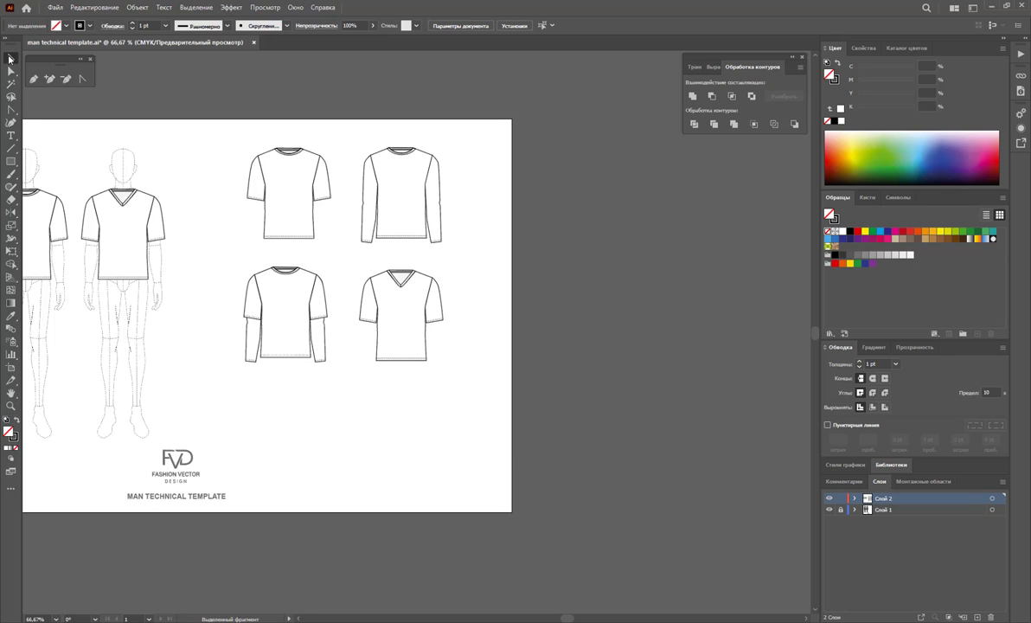
Step: Shift the four flat shirts slightly right, then zoom in on the mannequin's V-neck shirt
{"action": "mouse_move", "coordinate": [201, 130]}
{"action": "left_mouse_down"}
{"action": "mouse_move", "coordinate": [437, 369]}
{"action": "mouse_move", "coordinate": [424, 336]}
{"action": "left_mouse_up"}
{"action": "left_click", "coordinate": [380, 416]}
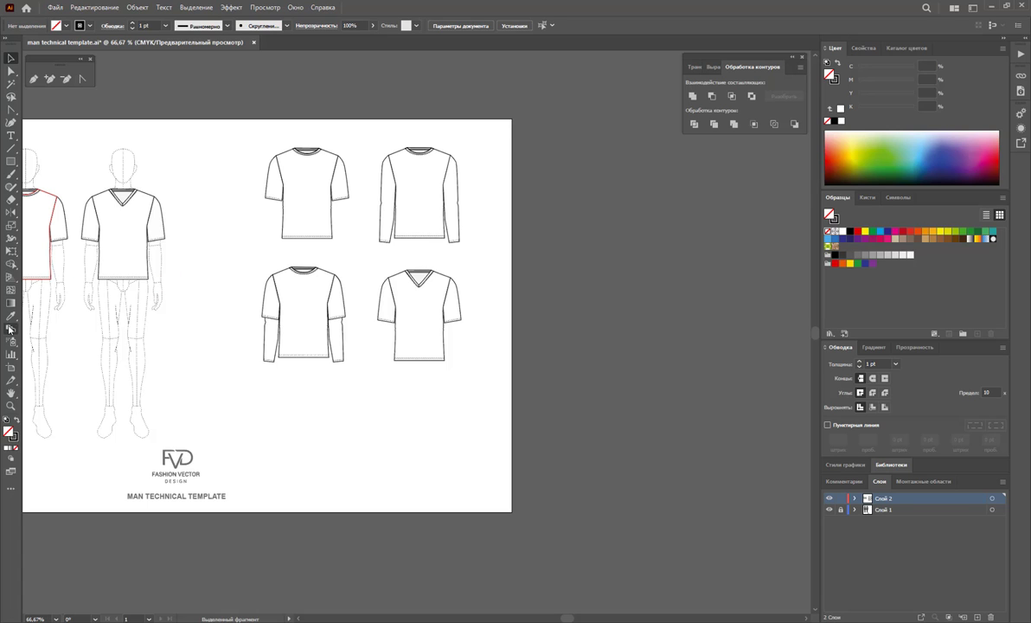
{"action": "left_click", "coordinate": [10, 404]}
{"action": "left_click", "coordinate": [139, 232]}
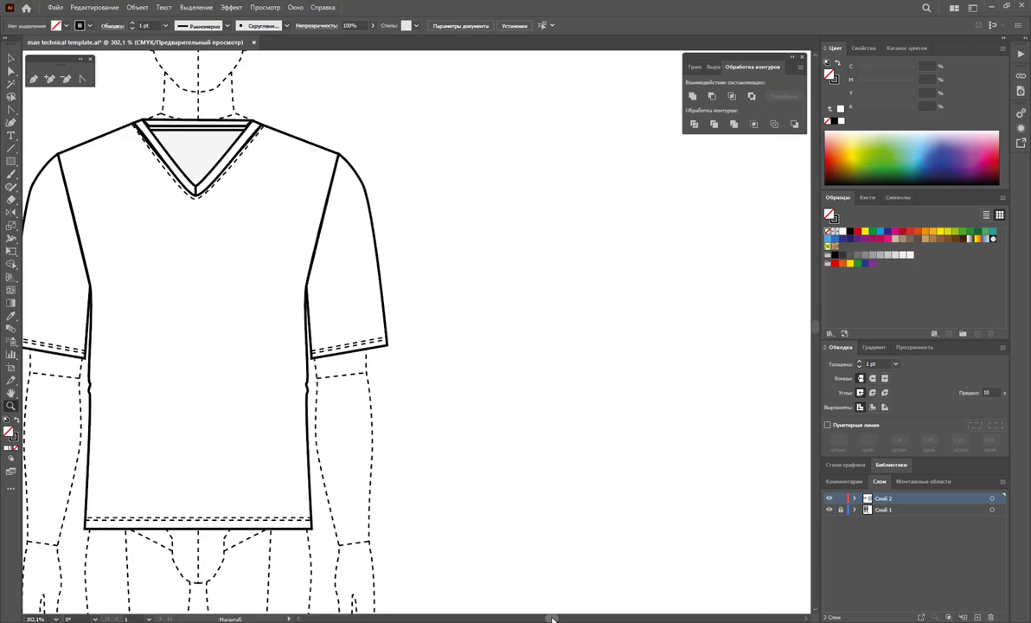
{"action": "scroll", "coordinate": [369, 351], "scroll_direction": "up", "scroll_amount": 3}
{"action": "scroll", "coordinate": [369, 352], "scroll_direction": "left", "scroll_amount": 5}
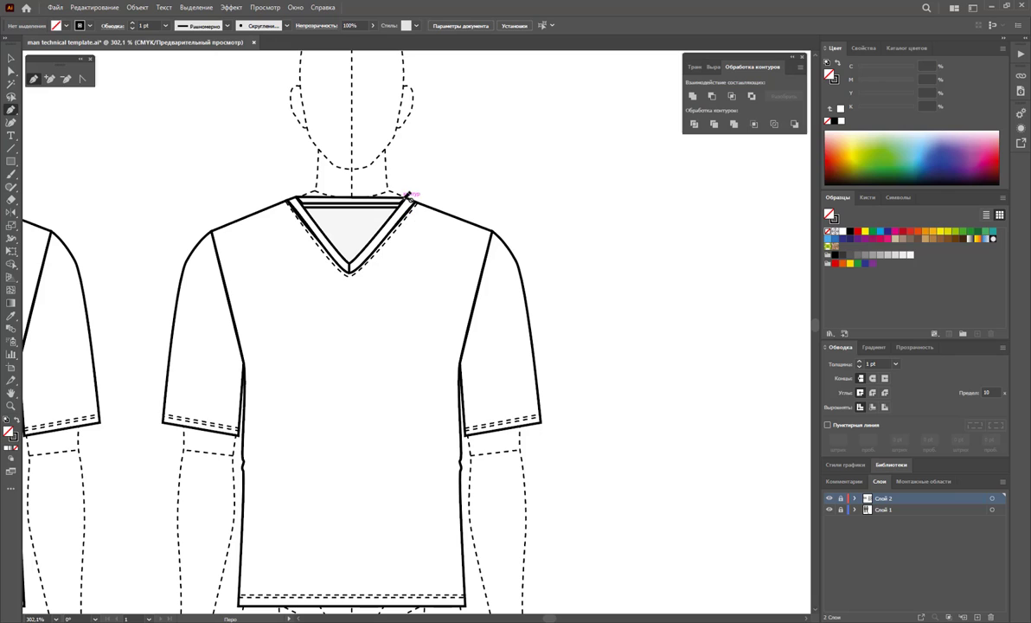
Step: Add a new layer and draw a Y-shaped placket outline from the right neckline down the chest
{"action": "left_click", "coordinate": [976, 618]}
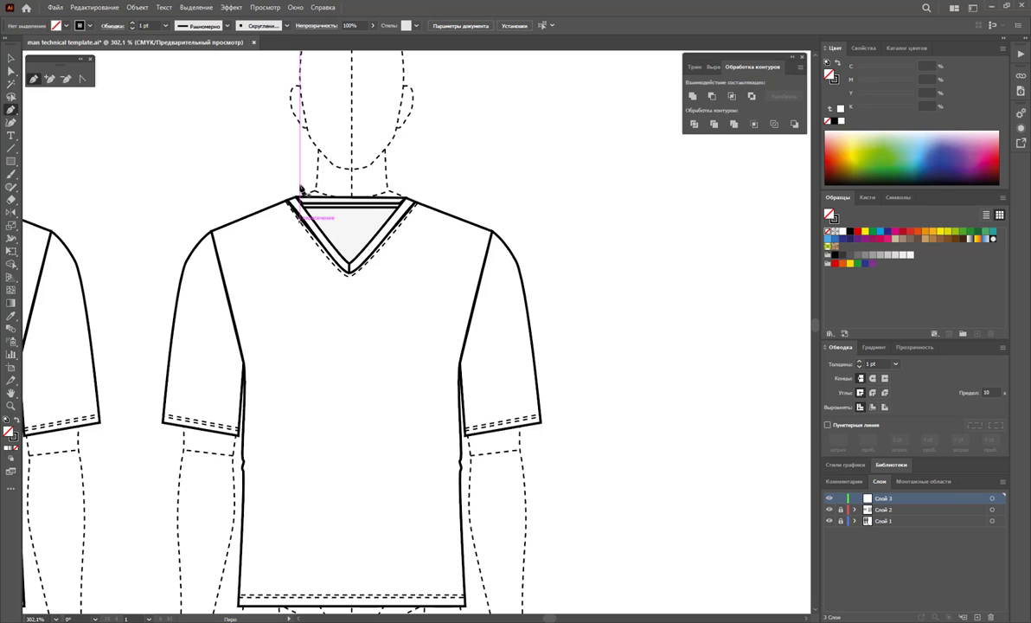
{"action": "left_click", "coordinate": [408, 200]}
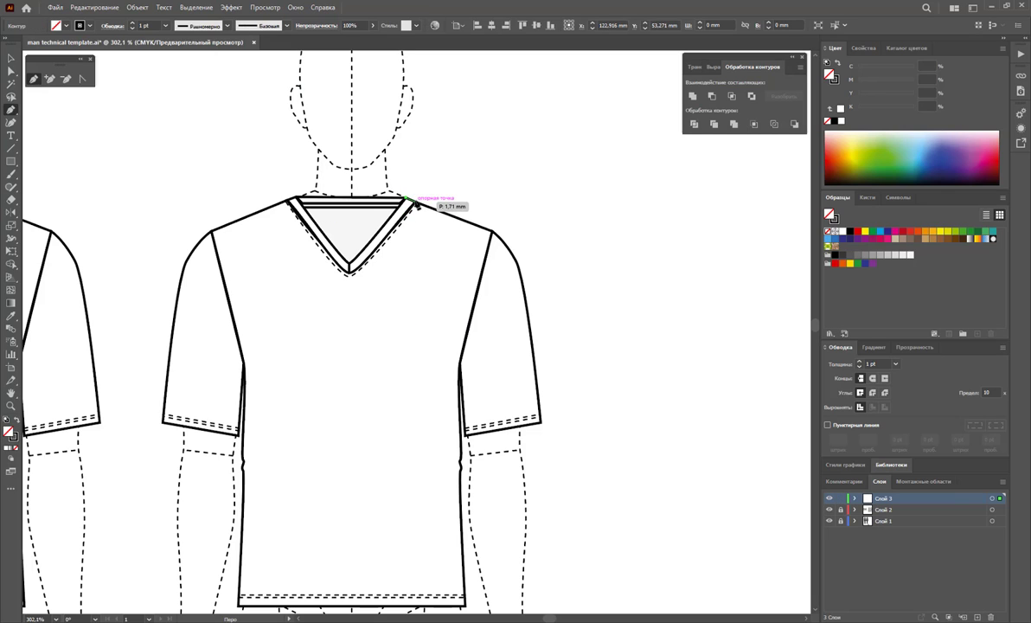
{"action": "left_click", "coordinate": [355, 269]}
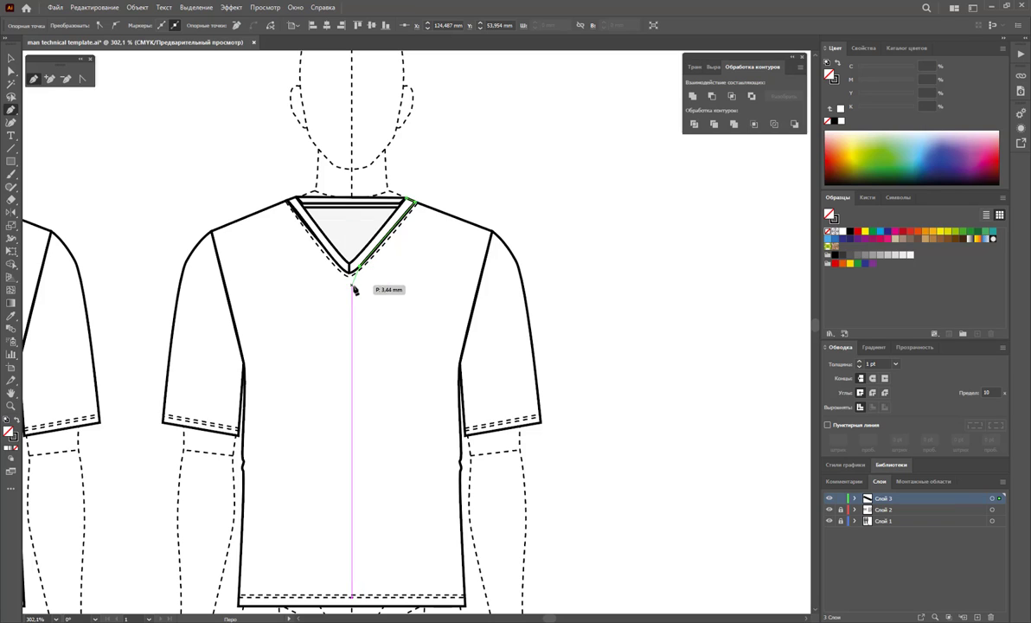
{"action": "left_click", "coordinate": [354, 363]}
{"action": "left_click", "coordinate": [345, 367]}
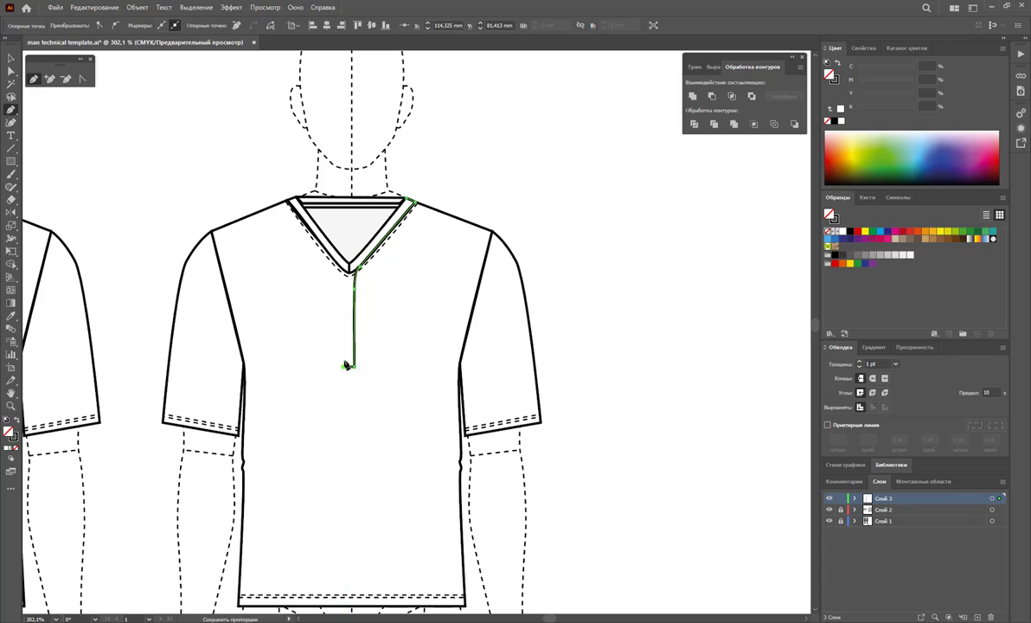
{"action": "left_click", "coordinate": [353, 266]}
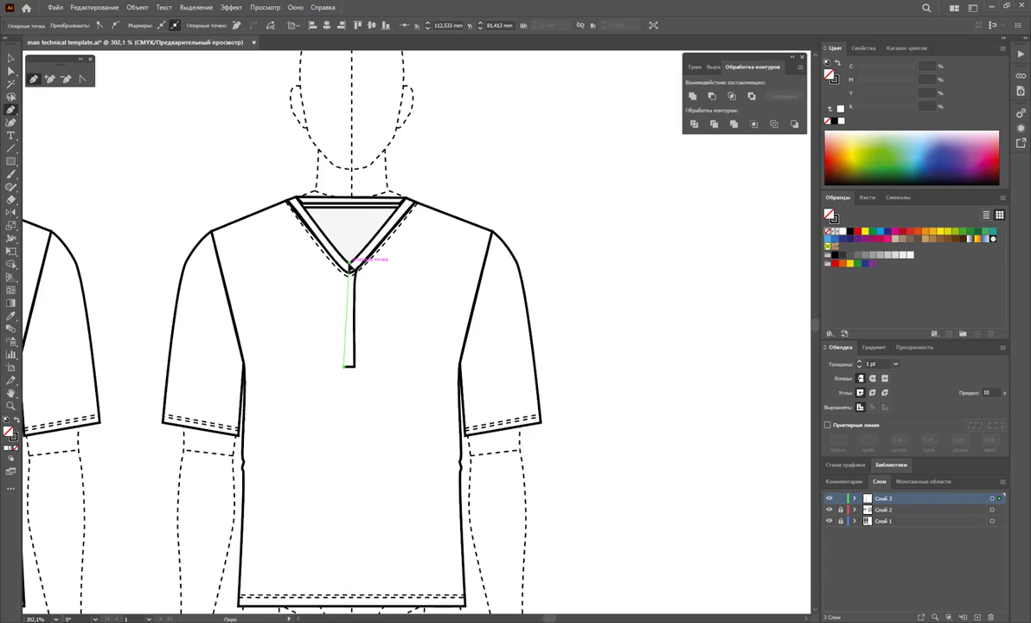
{"action": "left_click", "coordinate": [414, 202]}
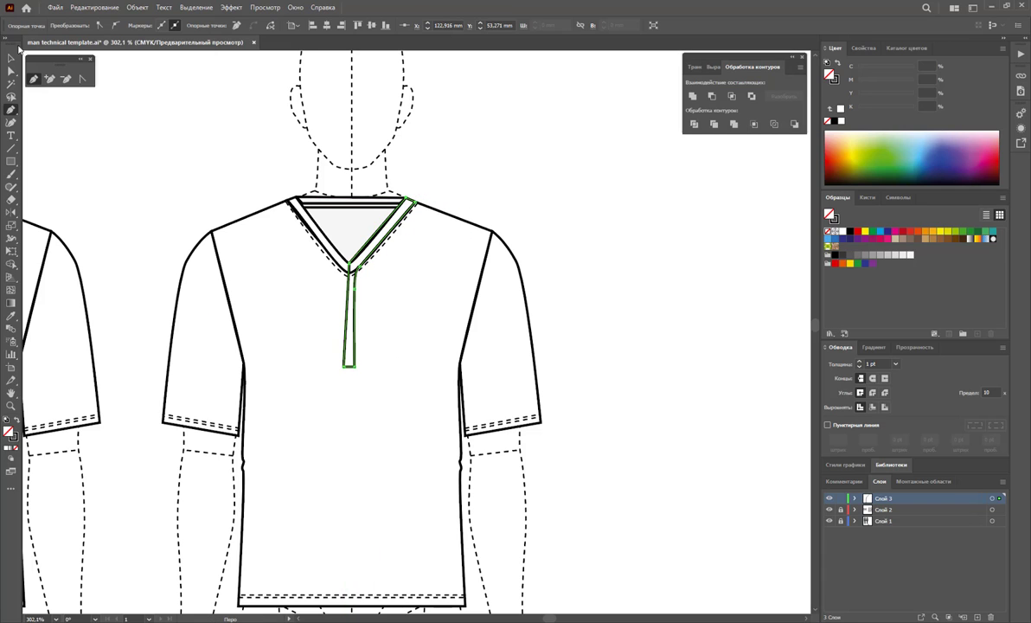
Step: Adjust the placket's bottom and V-point anchors and fill it dark blue
{"action": "left_click", "coordinate": [11, 71]}
{"action": "left_click_drag", "start_coordinate": [345, 369], "coordinate": [348, 366]}
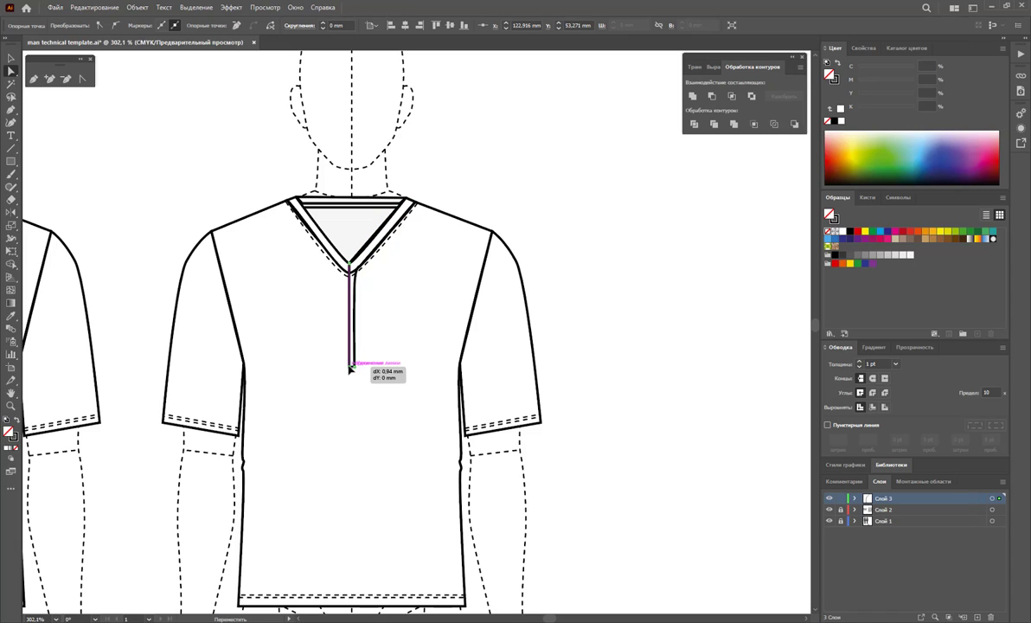
{"action": "left_click", "coordinate": [82, 79]}
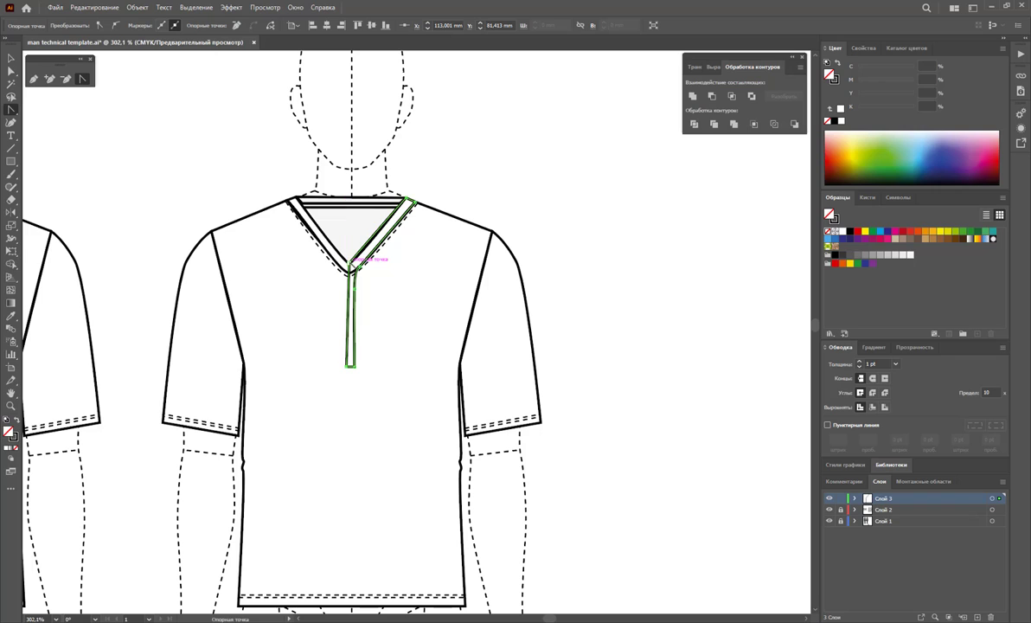
{"action": "left_click_drag", "start_coordinate": [353, 264], "coordinate": [349, 262]}
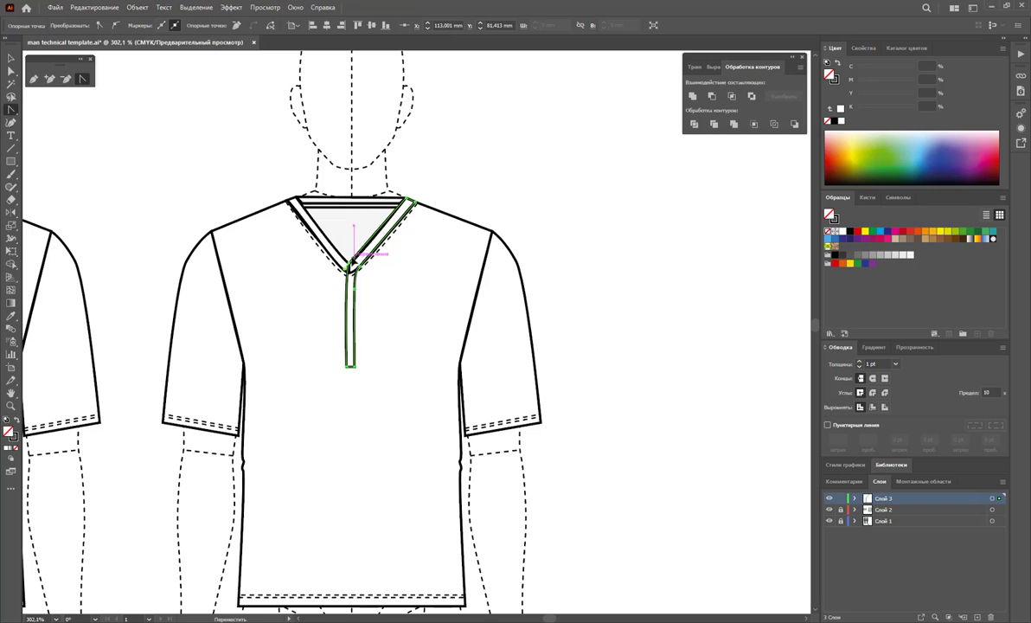
{"action": "left_click", "coordinate": [10, 59]}
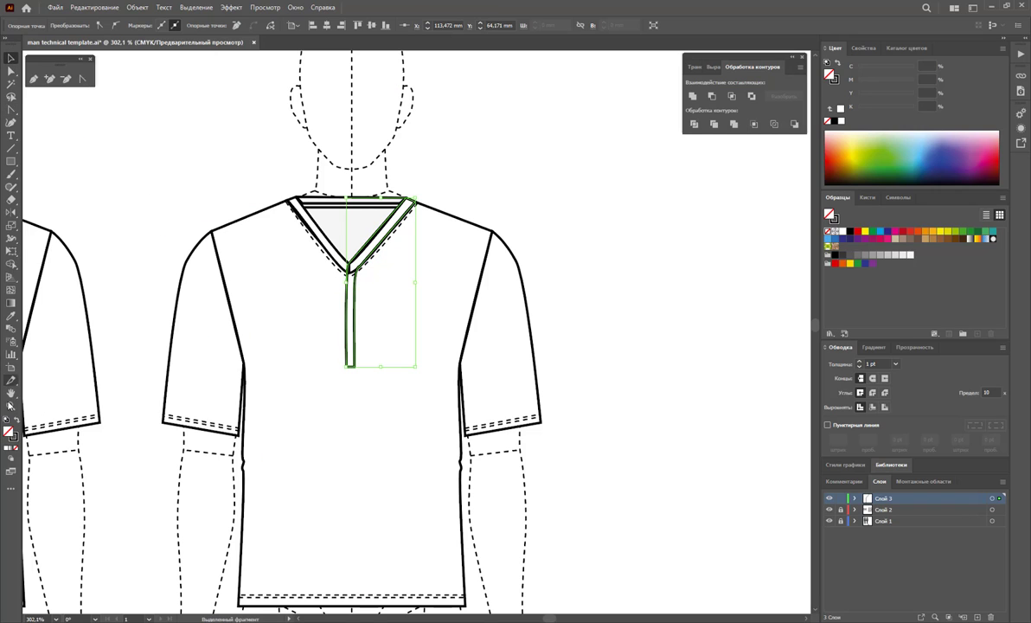
{"action": "left_click", "coordinate": [841, 238]}
Step: Change the placket to a white fill with black outline and reshape its anchor at the V
{"action": "left_click", "coordinate": [611, 265]}
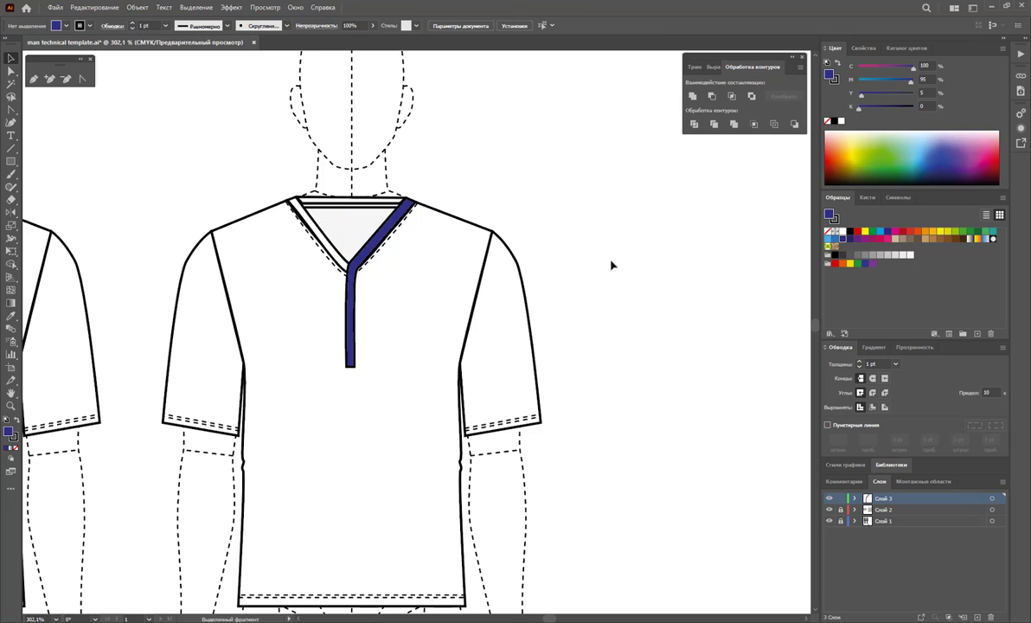
{"action": "left_click", "coordinate": [390, 229]}
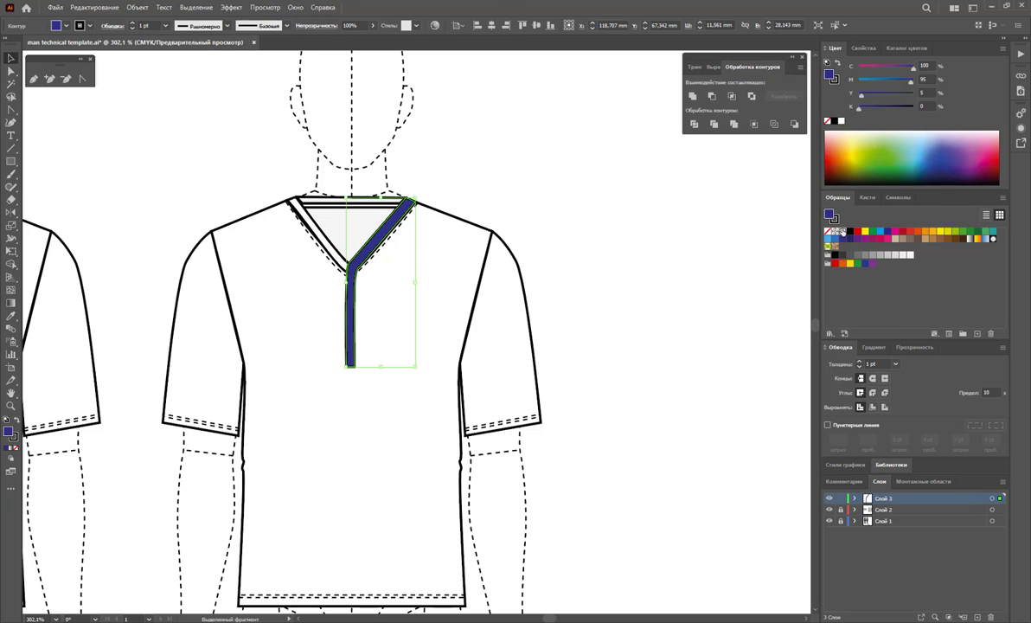
{"action": "left_click", "coordinate": [837, 232]}
{"action": "left_click", "coordinate": [82, 79]}
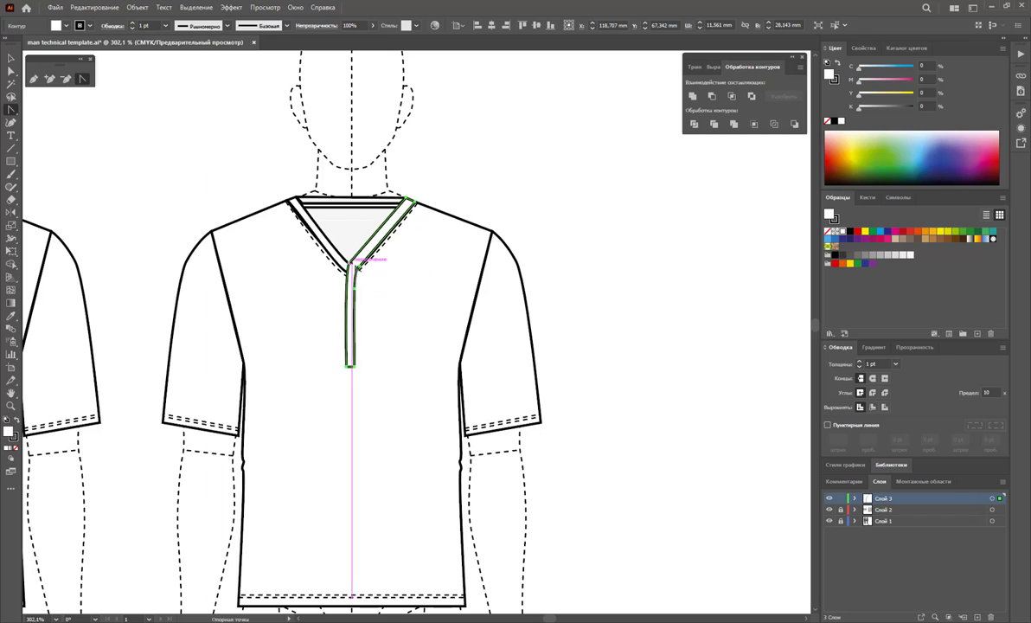
{"action": "left_click", "coordinate": [361, 268]}
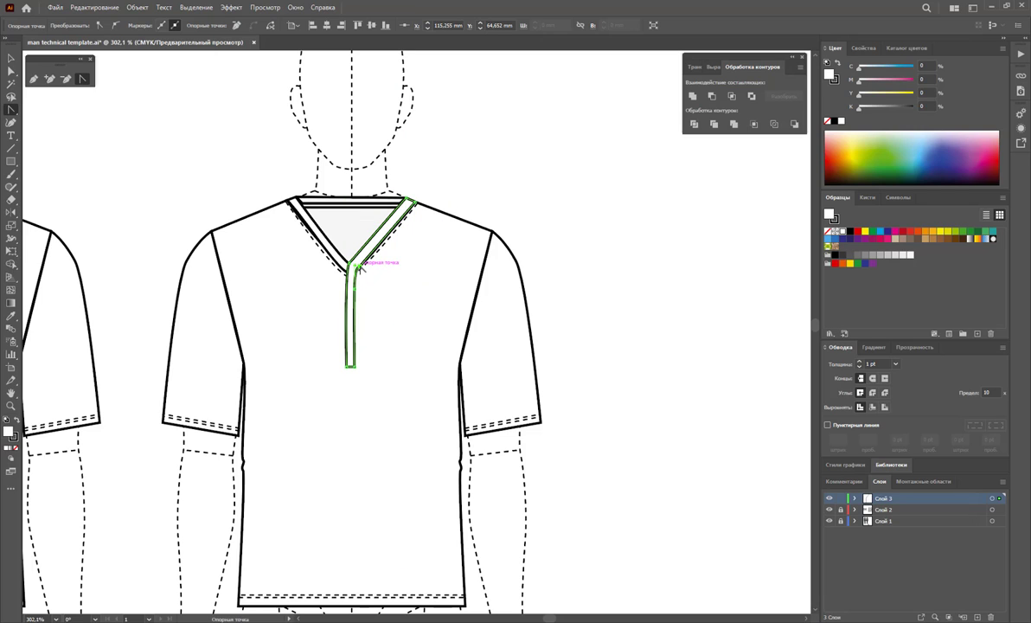
{"action": "mouse_move", "coordinate": [358, 269]}
{"action": "left_mouse_down"}
{"action": "mouse_move", "coordinate": [351, 294]}
{"action": "mouse_move", "coordinate": [350, 271]}
{"action": "mouse_move", "coordinate": [401, 243]}
{"action": "mouse_move", "coordinate": [331, 277]}
{"action": "left_mouse_up"}
{"action": "left_click", "coordinate": [319, 291]}
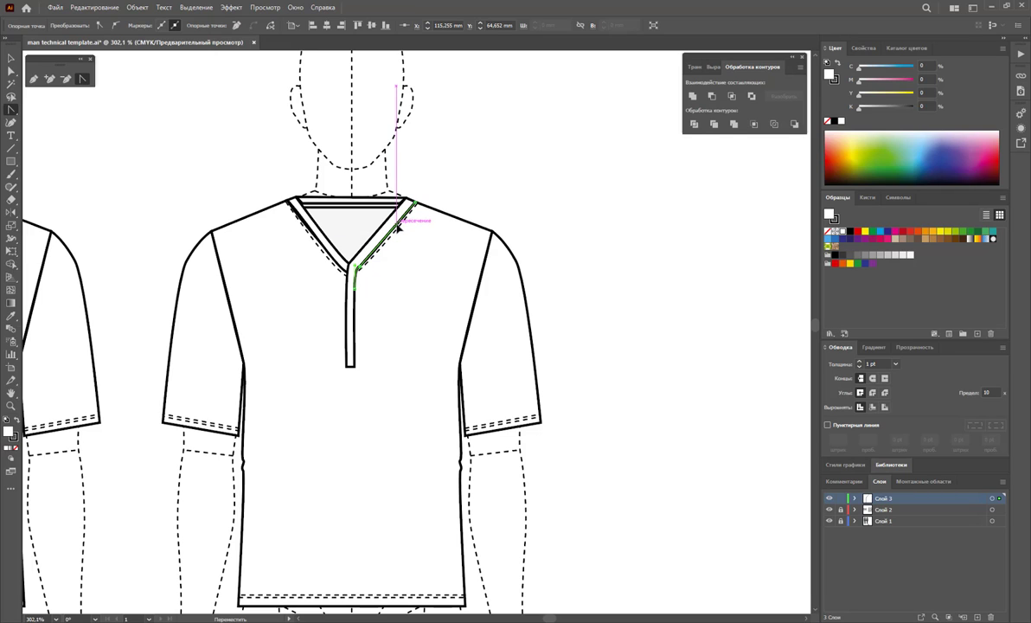
{"action": "left_click", "coordinate": [398, 227]}
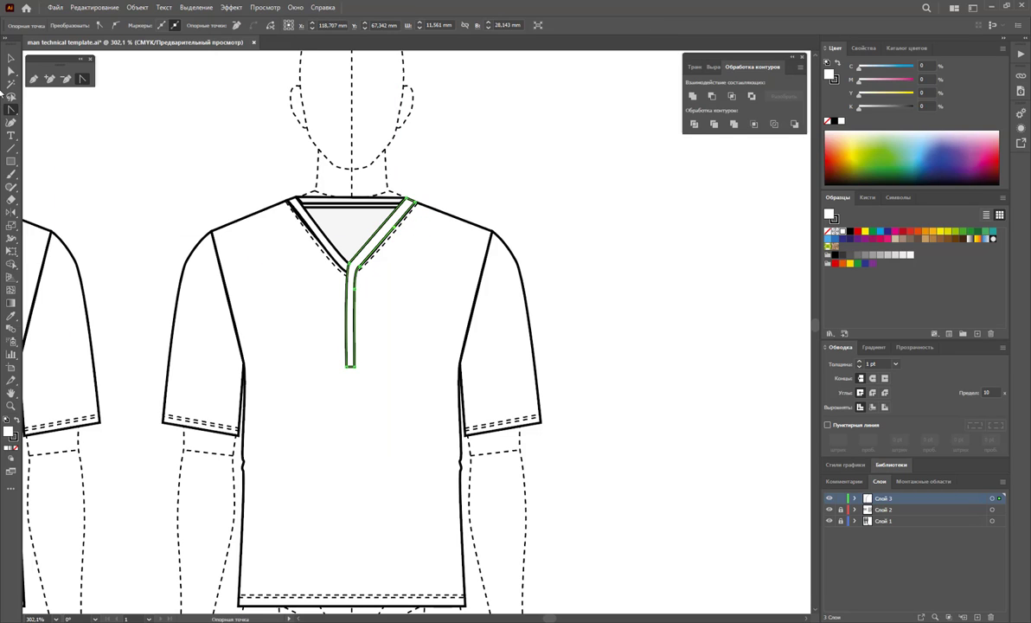
Step: Cut the inner dashed neckline stitching at a point
{"action": "key", "text": "ctrl+shift+a"}
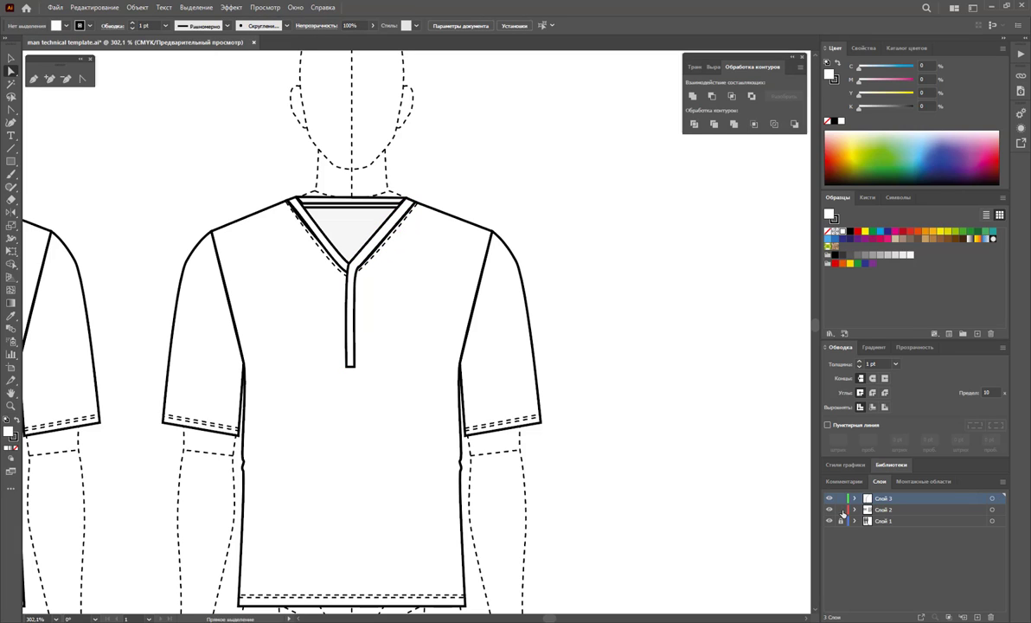
{"action": "left_click", "coordinate": [379, 244]}
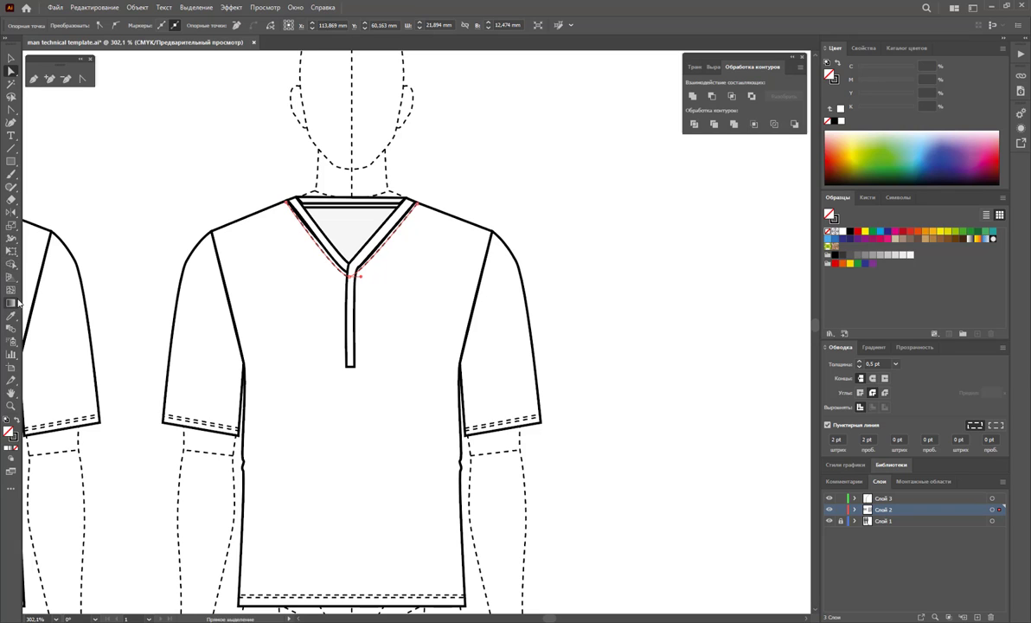
{"action": "left_click", "coordinate": [12, 200]}
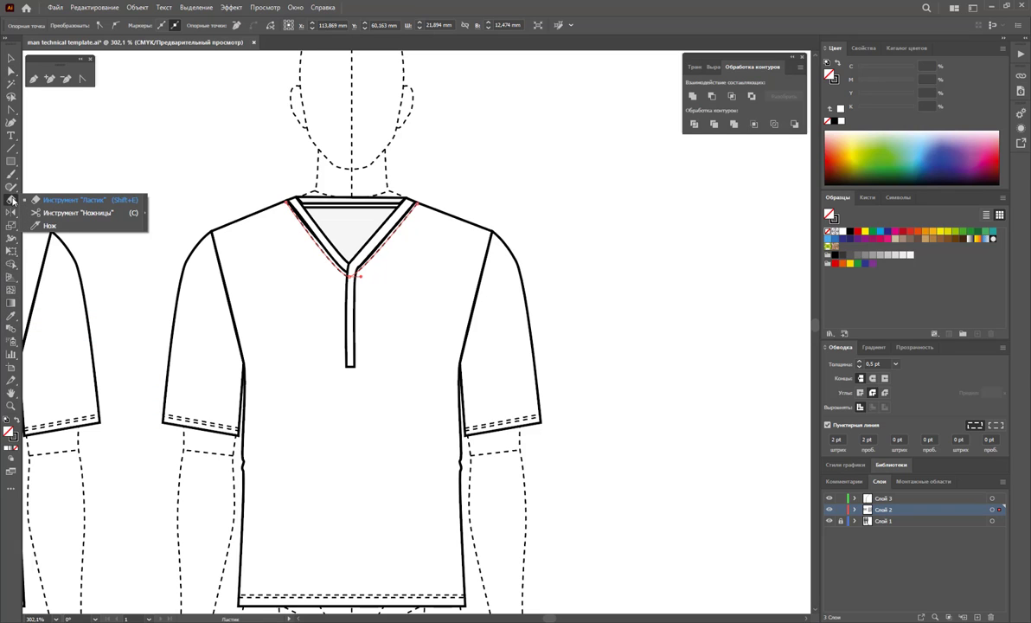
{"action": "left_click", "coordinate": [78, 212]}
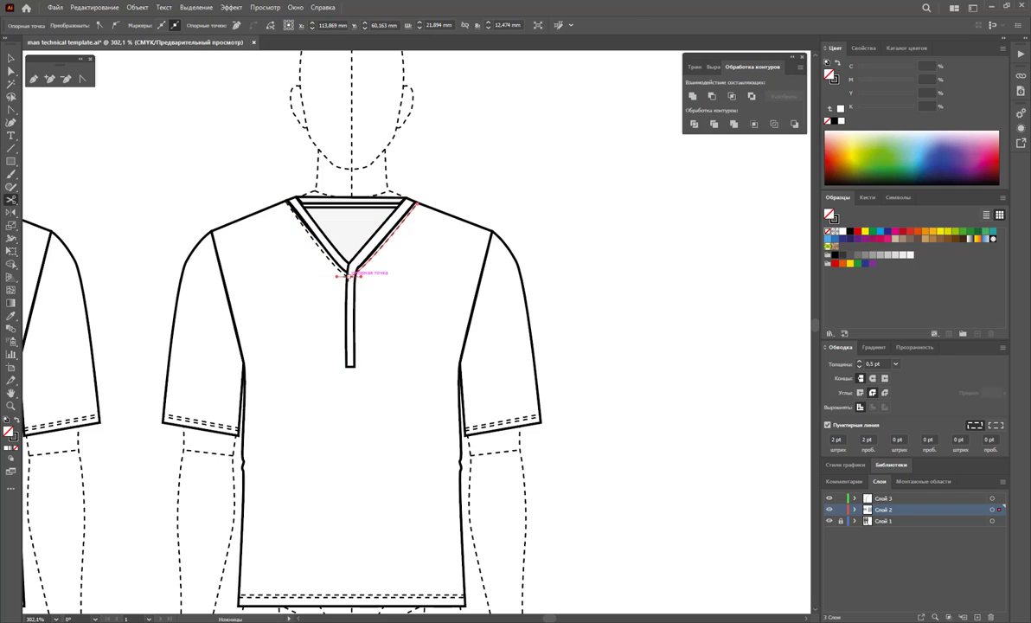
Step: Draw a closed dashed stitch path around the V-neck placket down to its bottom end
{"action": "left_click", "coordinate": [11, 71]}
{"action": "left_click", "coordinate": [351, 282]}
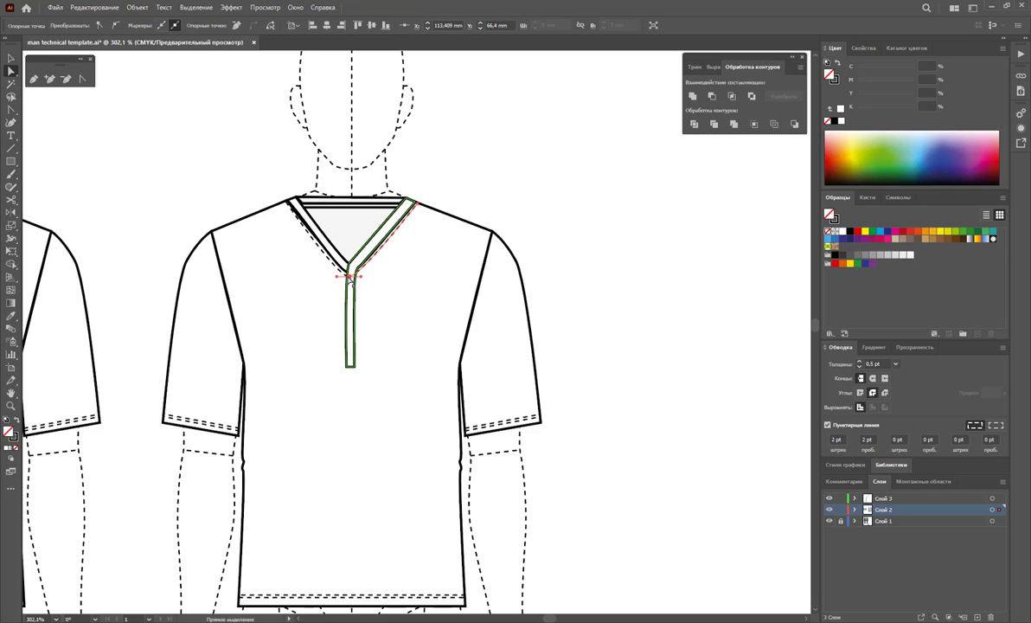
{"action": "left_click_drag", "start_coordinate": [350, 277], "coordinate": [358, 274]}
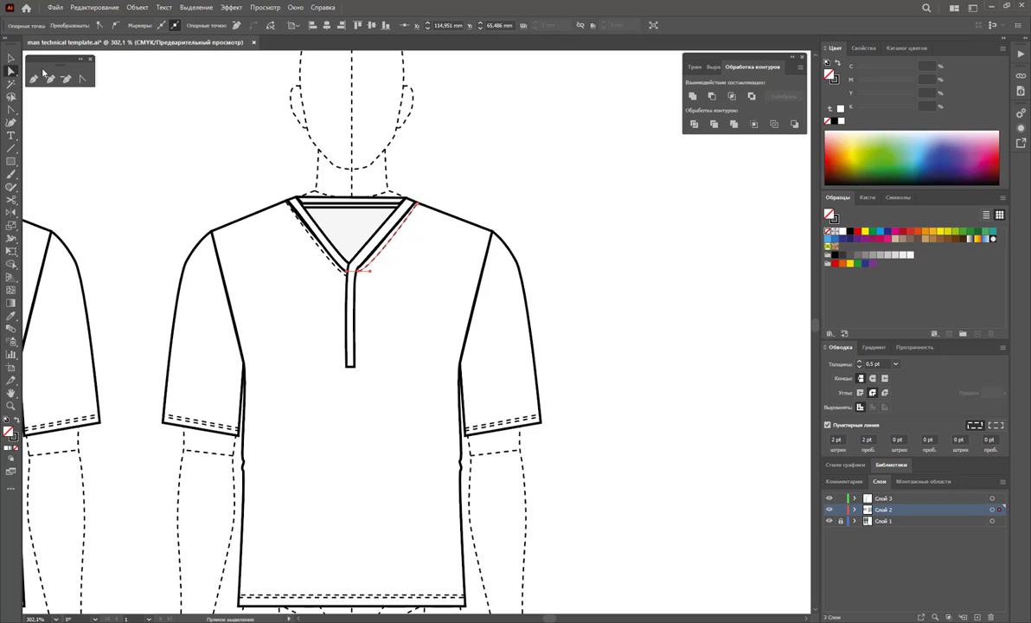
{"action": "left_click", "coordinate": [355, 275]}
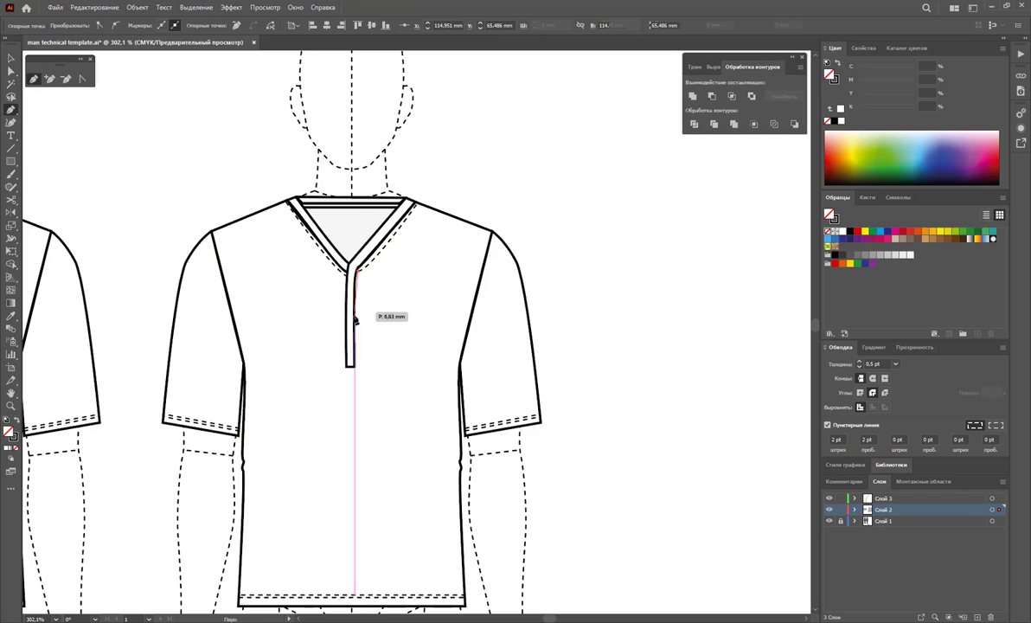
{"action": "left_click", "coordinate": [349, 368]}
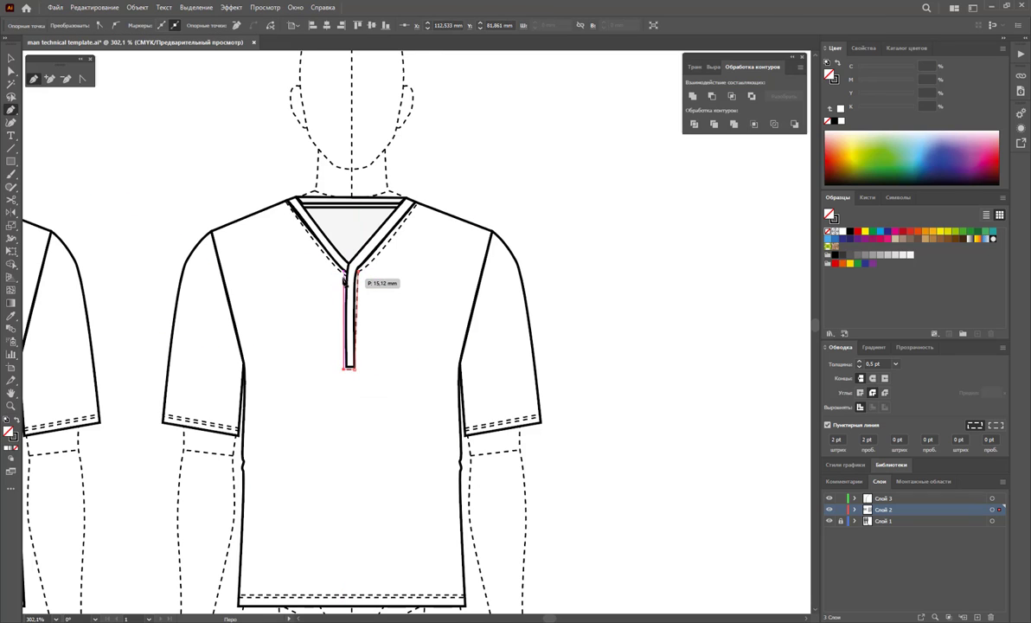
{"action": "left_click", "coordinate": [346, 273]}
{"action": "left_click", "coordinate": [532, 202], "text": "ctrl"}
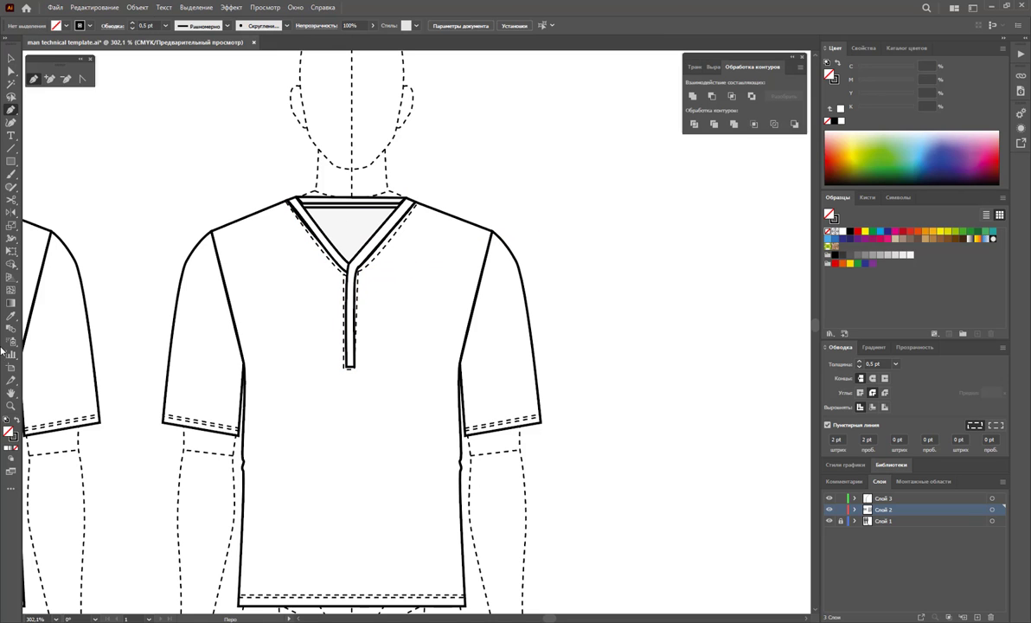
{"action": "left_click_drag", "start_coordinate": [339, 315], "coordinate": [463, 313]}
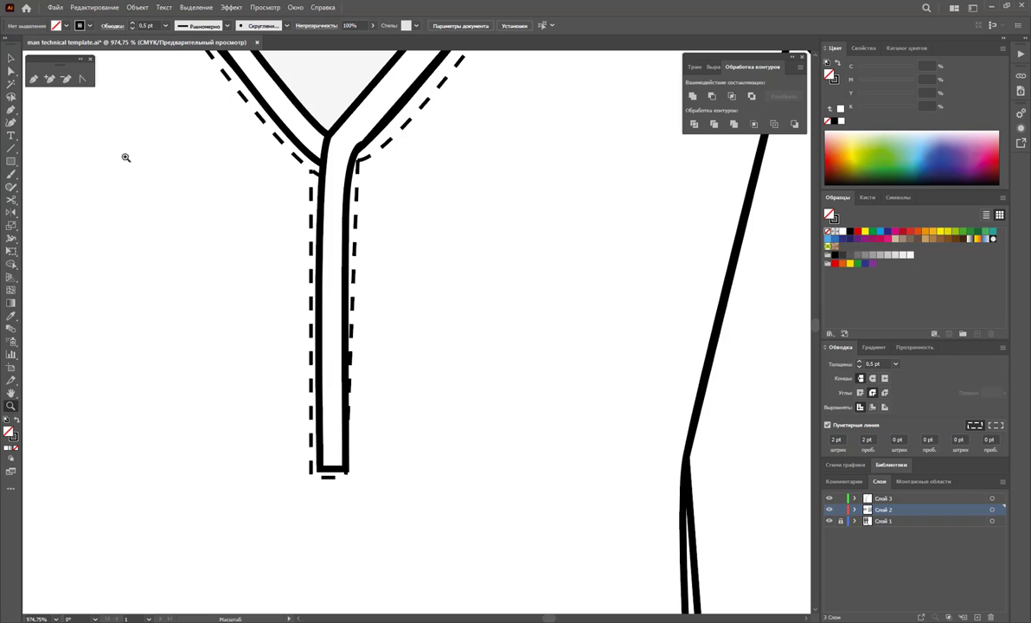
Step: Reshape the dashed stitch curve near the neckline and nudge its bottom-right corner
{"action": "left_click", "coordinate": [11, 70]}
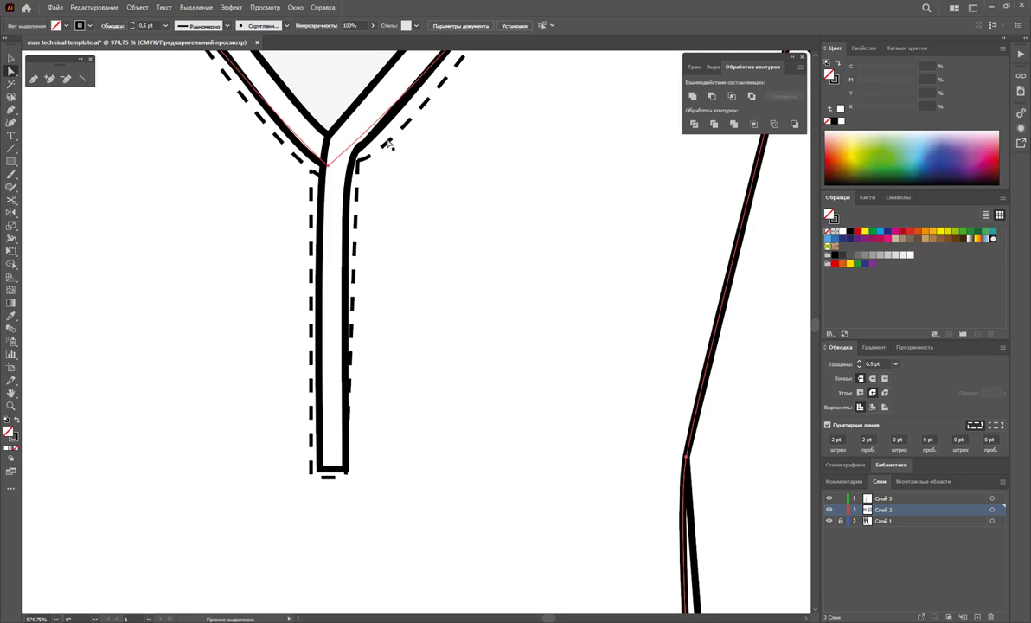
{"action": "mouse_move", "coordinate": [389, 143]}
{"action": "left_mouse_down"}
{"action": "mouse_move", "coordinate": [399, 164]}
{"action": "mouse_move", "coordinate": [417, 115]}
{"action": "left_mouse_up"}
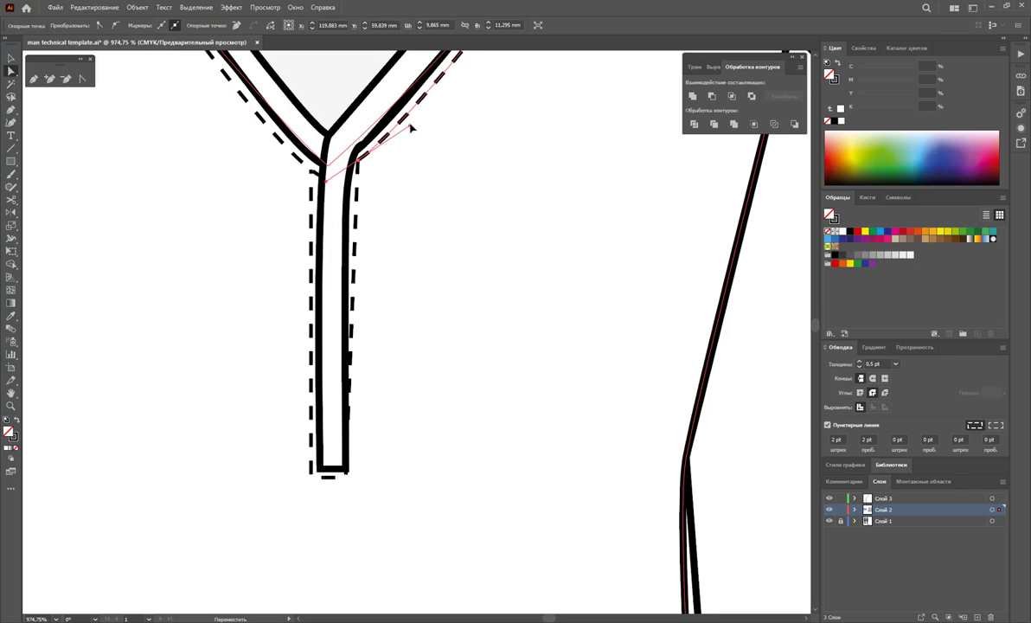
{"action": "left_click", "coordinate": [341, 215]}
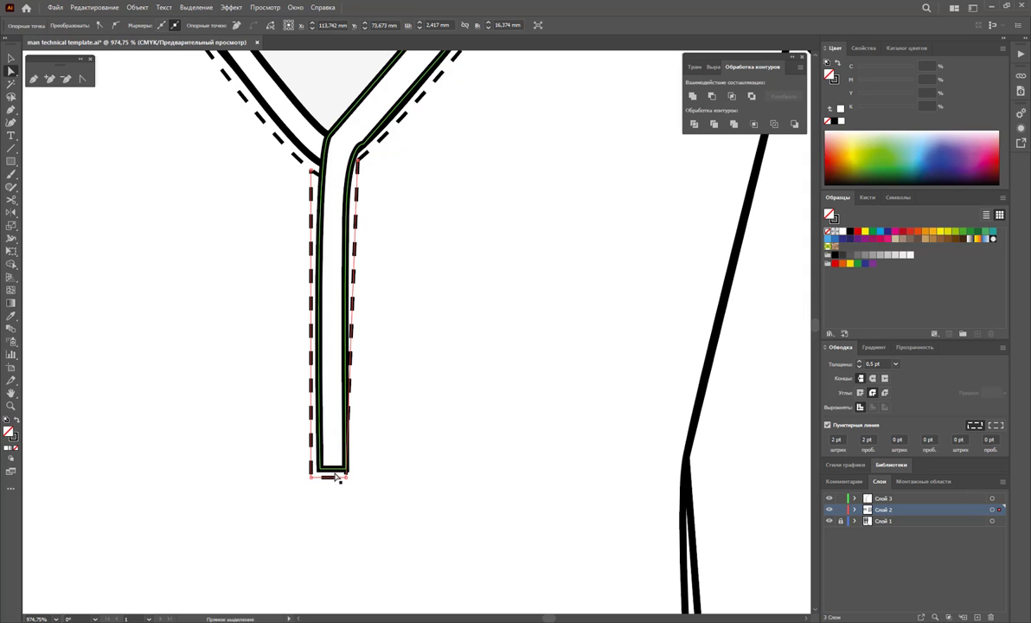
{"action": "left_click", "coordinate": [347, 478]}
{"action": "left_click_drag", "start_coordinate": [347, 478], "coordinate": [354, 476]}
Step: Smooth the inner placket line's sharp neckline corner into a curve
{"action": "scroll", "coordinate": [358, 363], "scroll_direction": "up", "scroll_amount": 3}
{"action": "left_click", "coordinate": [365, 186]}
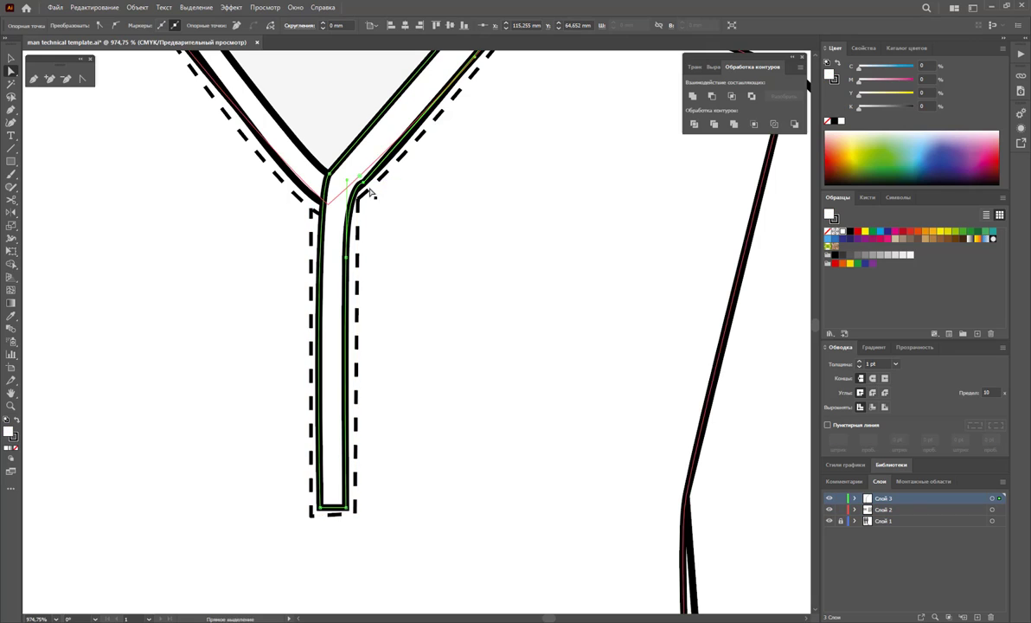
{"action": "left_click", "coordinate": [82, 79]}
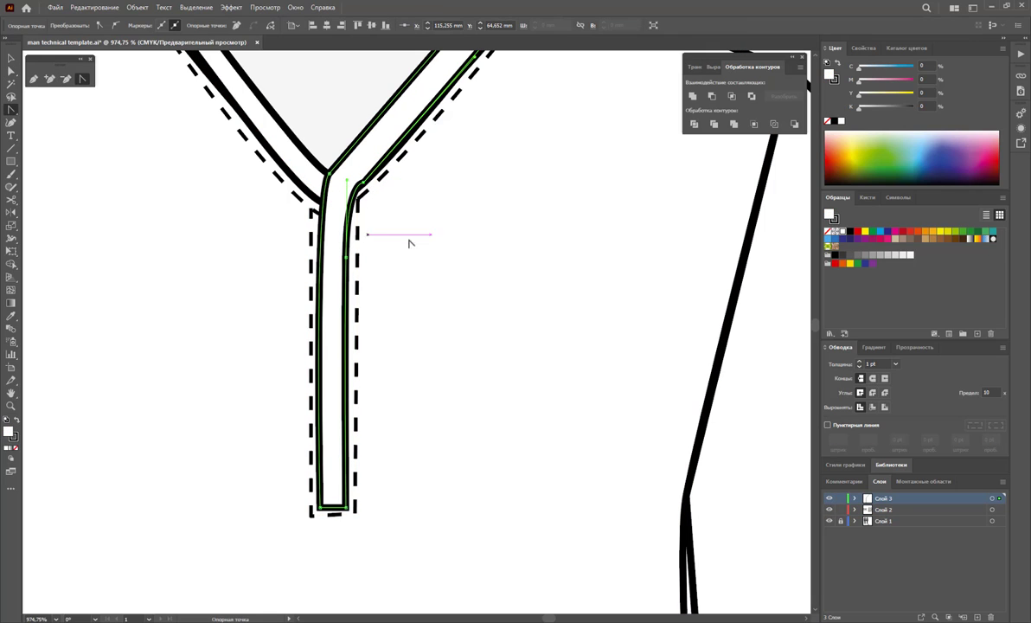
{"action": "left_click_drag", "start_coordinate": [347, 179], "coordinate": [348, 207]}
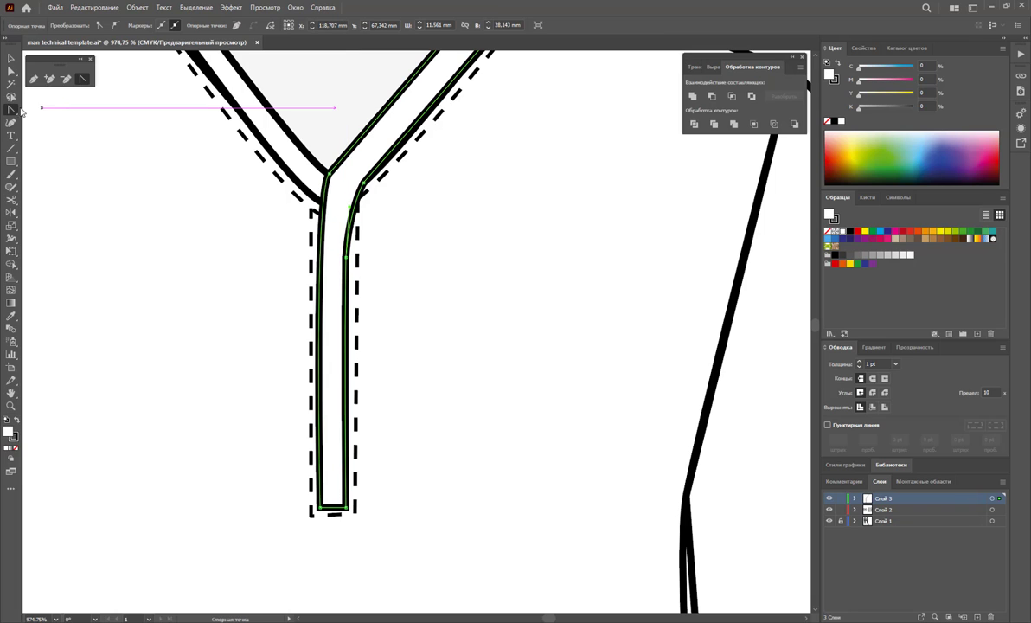
Step: Adjust the neckline stitch point and join the two dashed stitch paths
{"action": "left_click", "coordinate": [11, 72]}
{"action": "left_click", "coordinate": [363, 196]}
{"action": "mouse_move", "coordinate": [362, 196]}
{"action": "left_mouse_down"}
{"action": "mouse_move", "coordinate": [357, 223]}
{"action": "mouse_move", "coordinate": [366, 201]}
{"action": "left_mouse_up"}
{"action": "left_click", "coordinate": [368, 196], "text": "shift"}
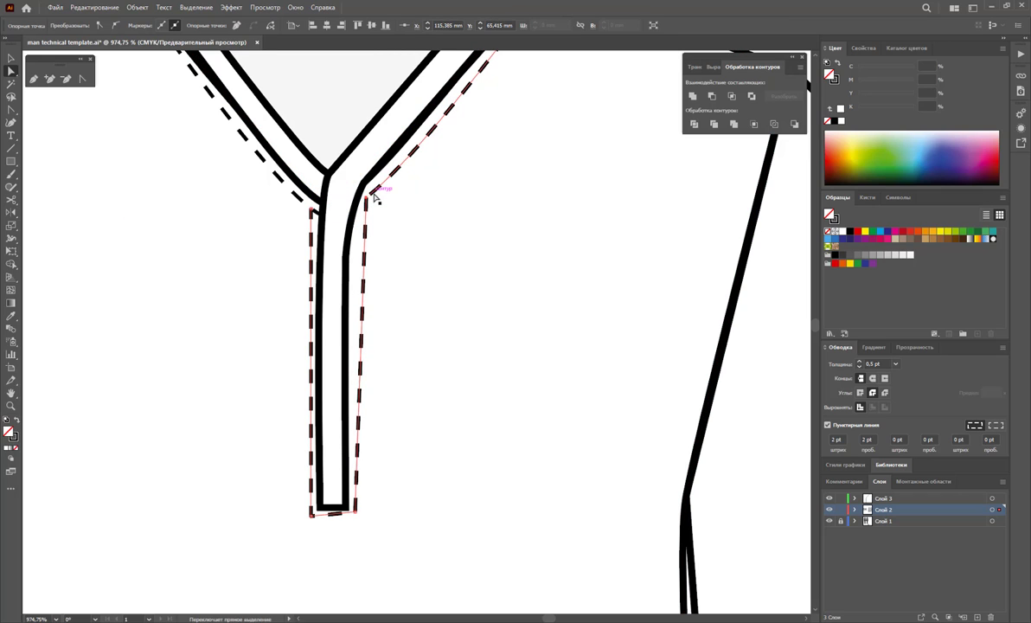
{"action": "right_click", "coordinate": [373, 194]}
{"action": "left_click", "coordinate": [405, 272]}
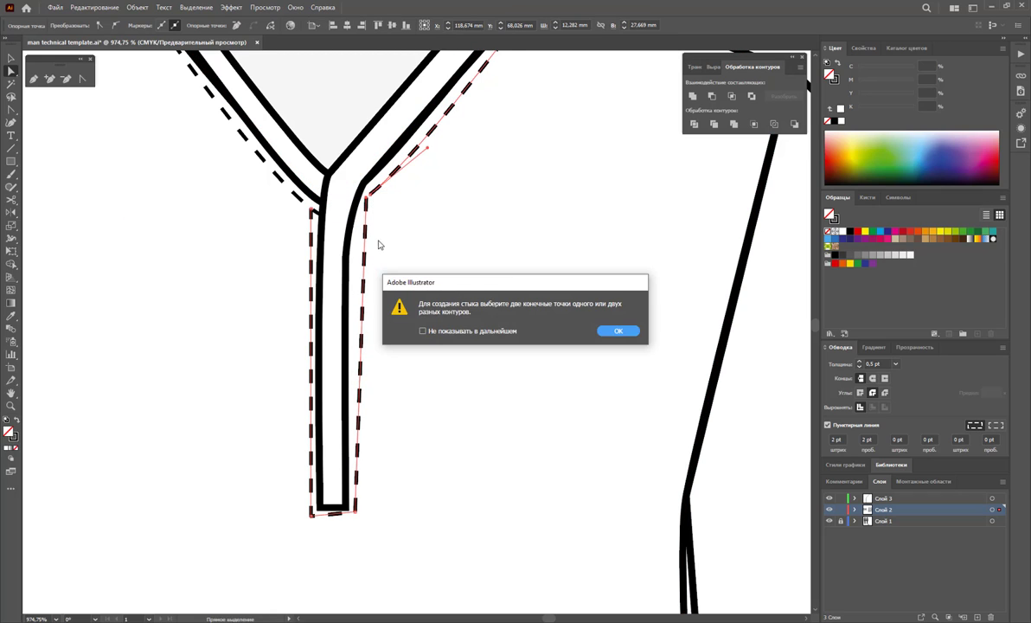
{"action": "left_click", "coordinate": [610, 333]}
Step: Ungroup the group containing the shirt body outline
{"action": "key", "text": "v"}
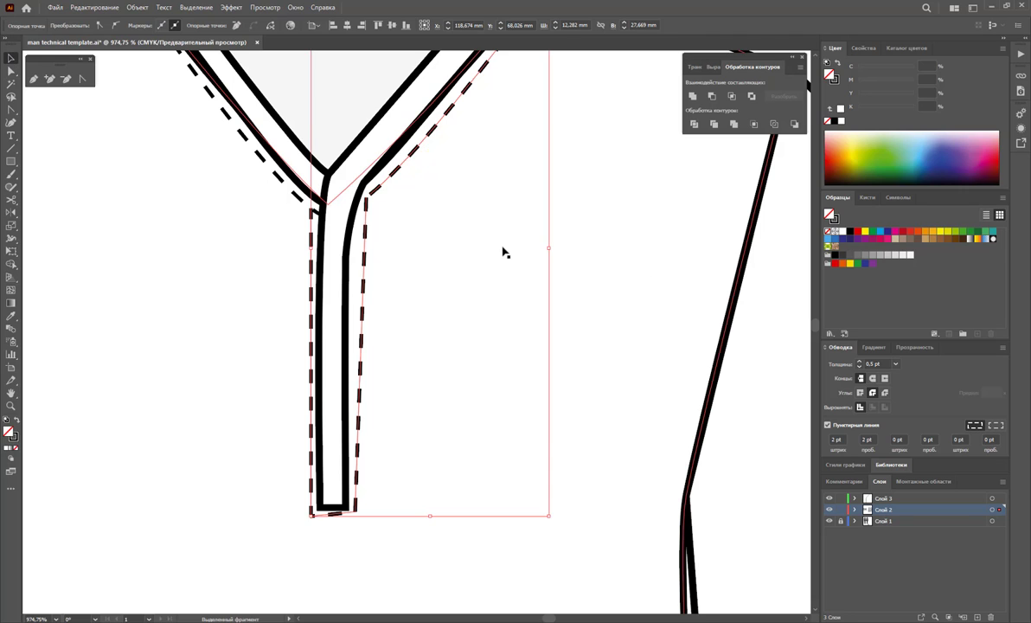
{"action": "left_click", "coordinate": [389, 201]}
{"action": "left_click", "coordinate": [390, 197]}
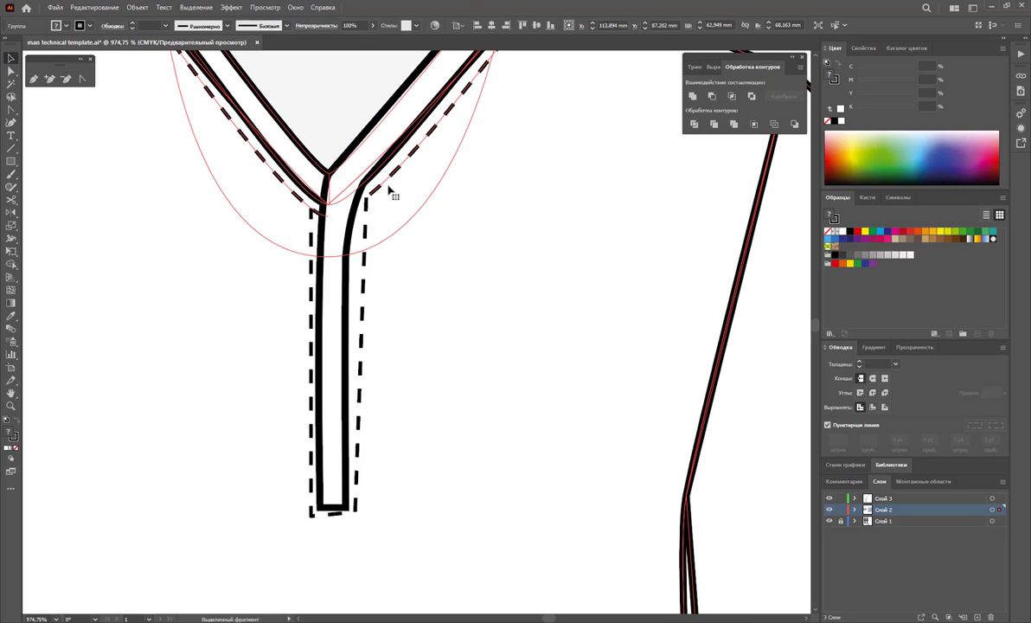
{"action": "right_click", "coordinate": [506, 223]}
{"action": "left_click", "coordinate": [545, 311]}
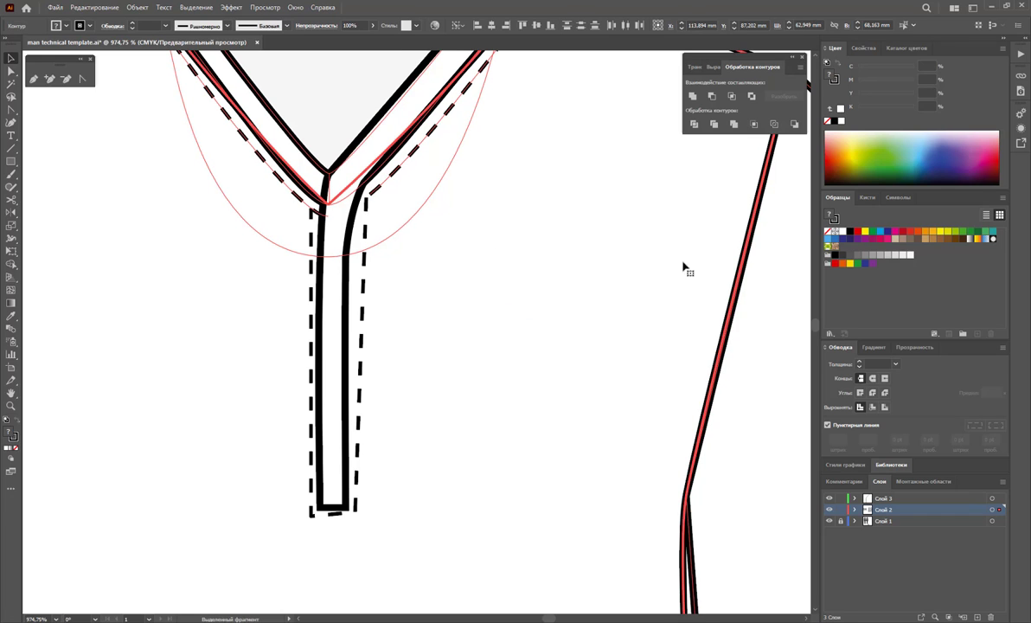
Step: Join the upper diagonal and vertical dashed segments into one path
{"action": "scroll", "coordinate": [774, 248], "scroll_direction": "up", "scroll_amount": 2}
{"action": "scroll", "coordinate": [613, 110], "scroll_direction": "up", "scroll_amount": 3}
{"action": "scroll", "coordinate": [597, 126], "scroll_direction": "down", "scroll_amount": 2}
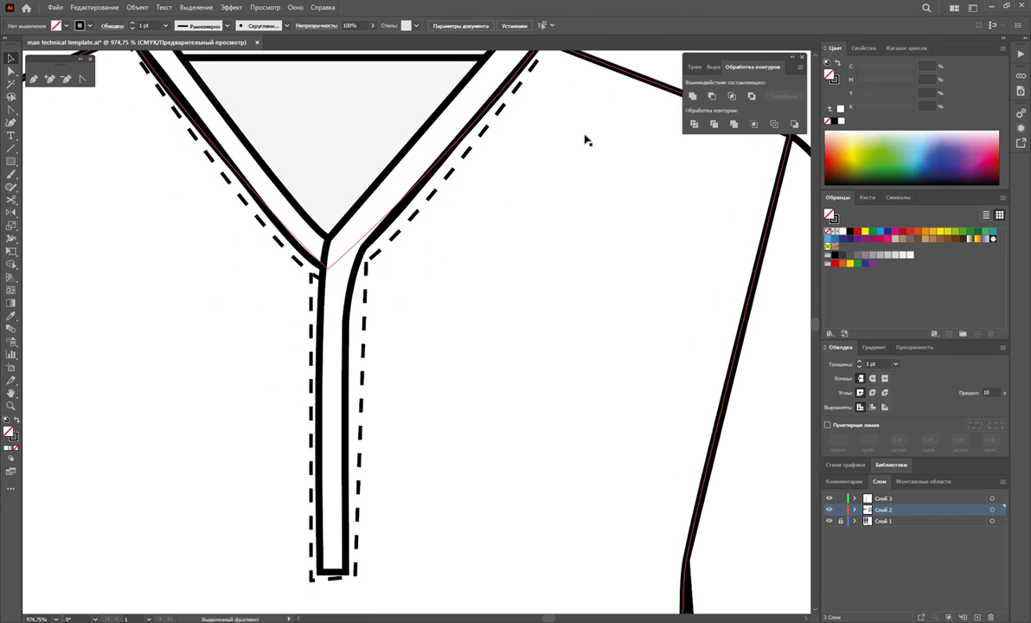
{"action": "left_click", "coordinate": [393, 246]}
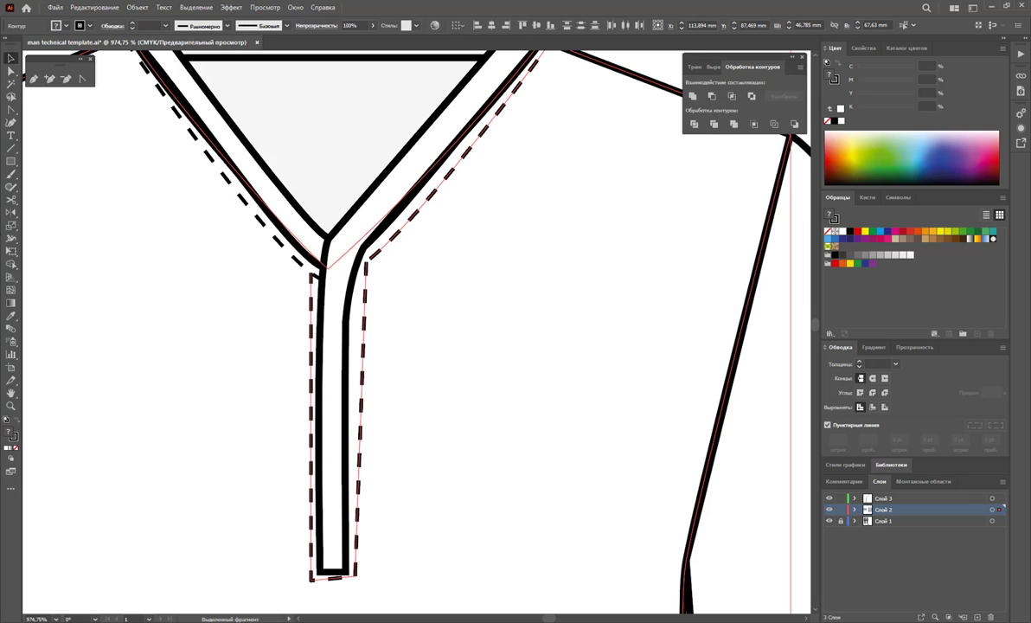
{"action": "left_click", "coordinate": [363, 294]}
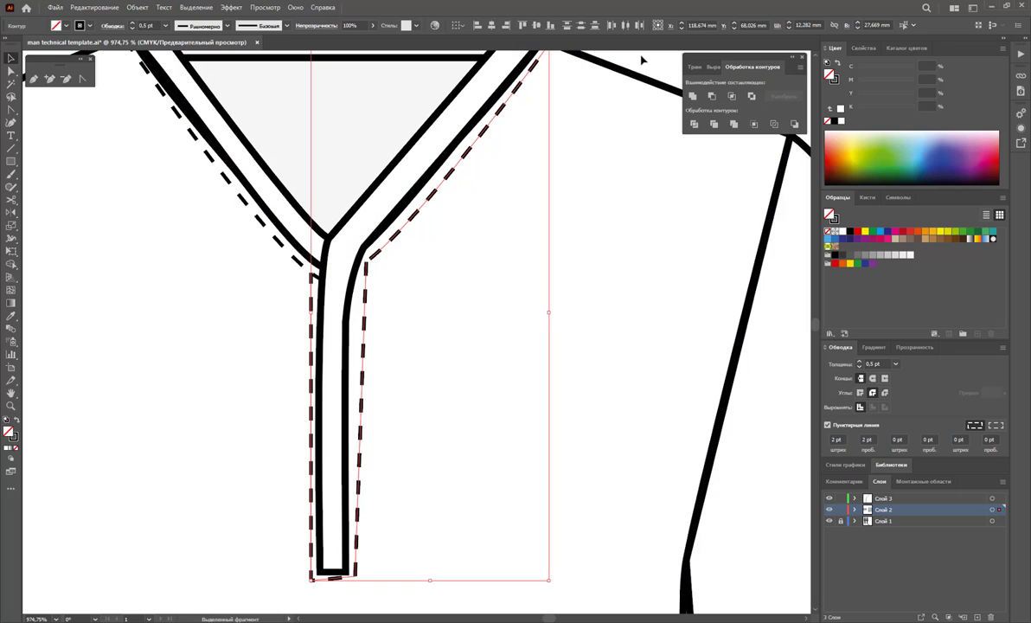
{"action": "left_click", "coordinate": [519, 111]}
{"action": "left_click", "coordinate": [506, 106]}
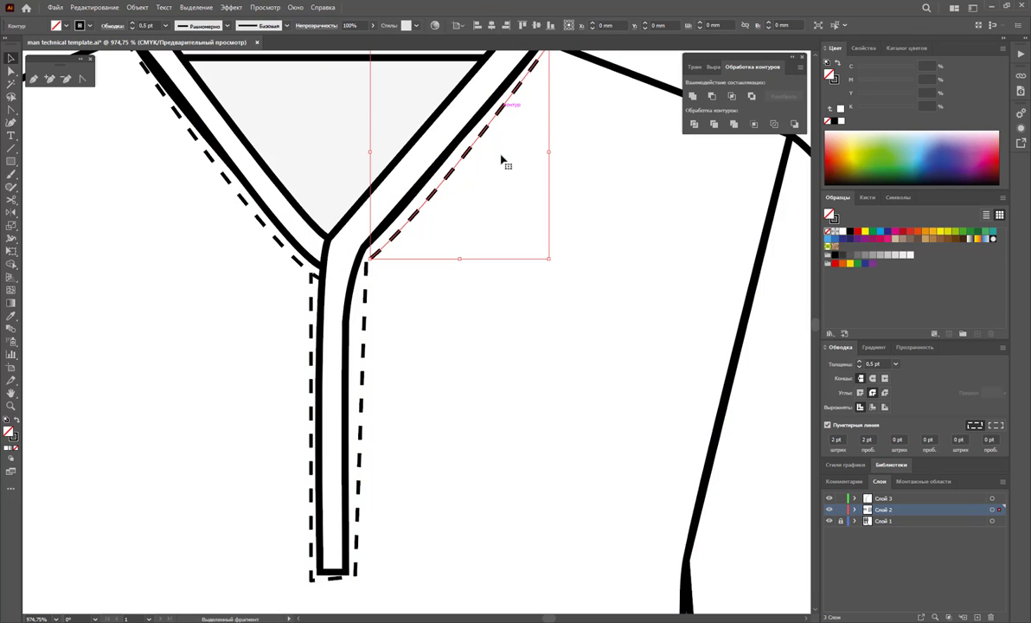
{"action": "left_click", "coordinate": [367, 295], "text": "shift"}
{"action": "right_click", "coordinate": [367, 299]}
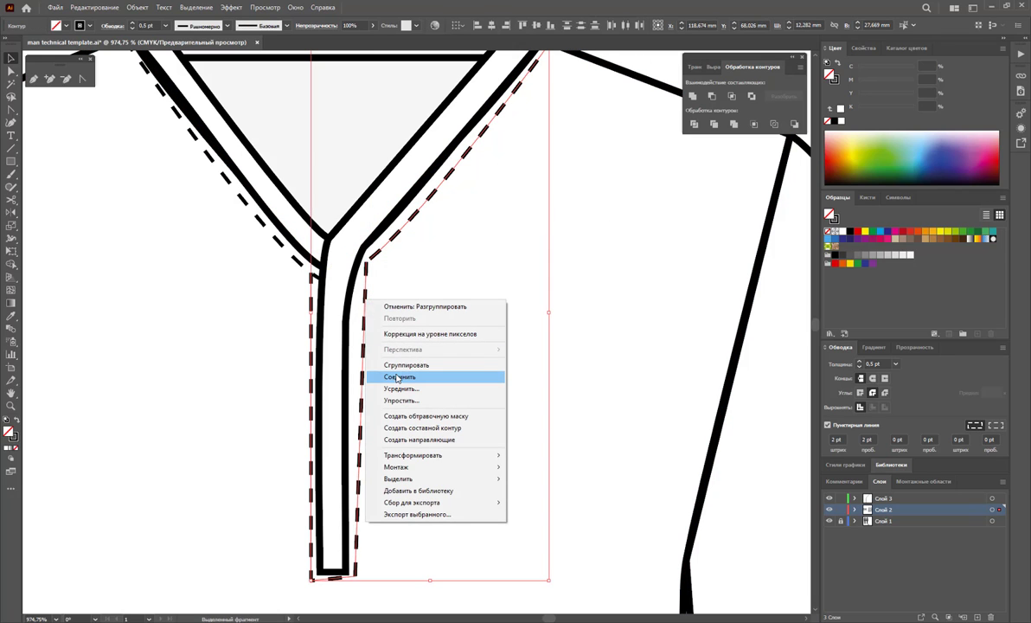
{"action": "left_click", "coordinate": [400, 377]}
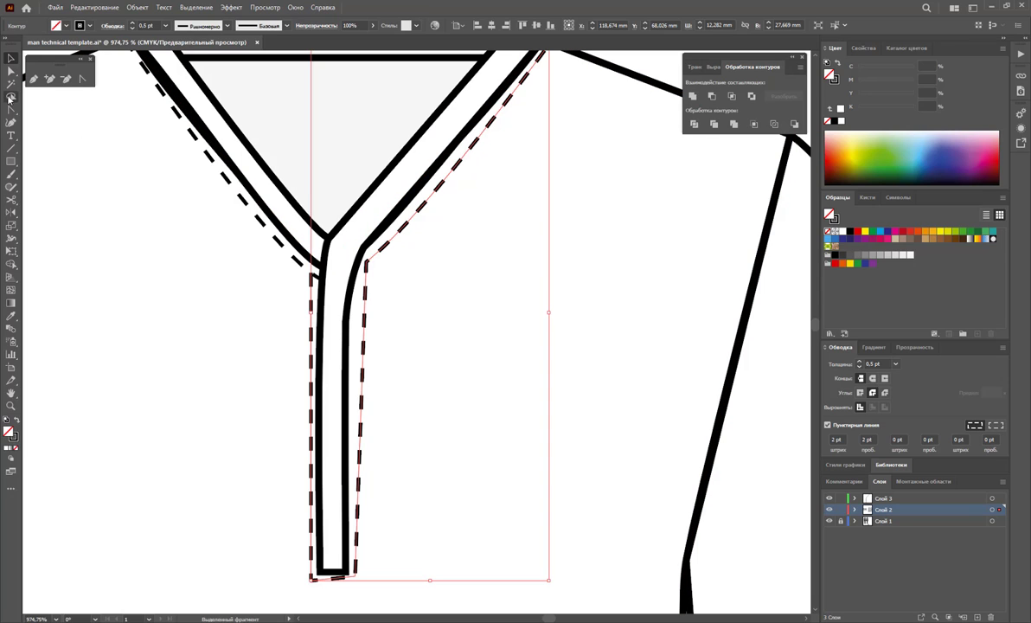
{"action": "left_click", "coordinate": [11, 71]}
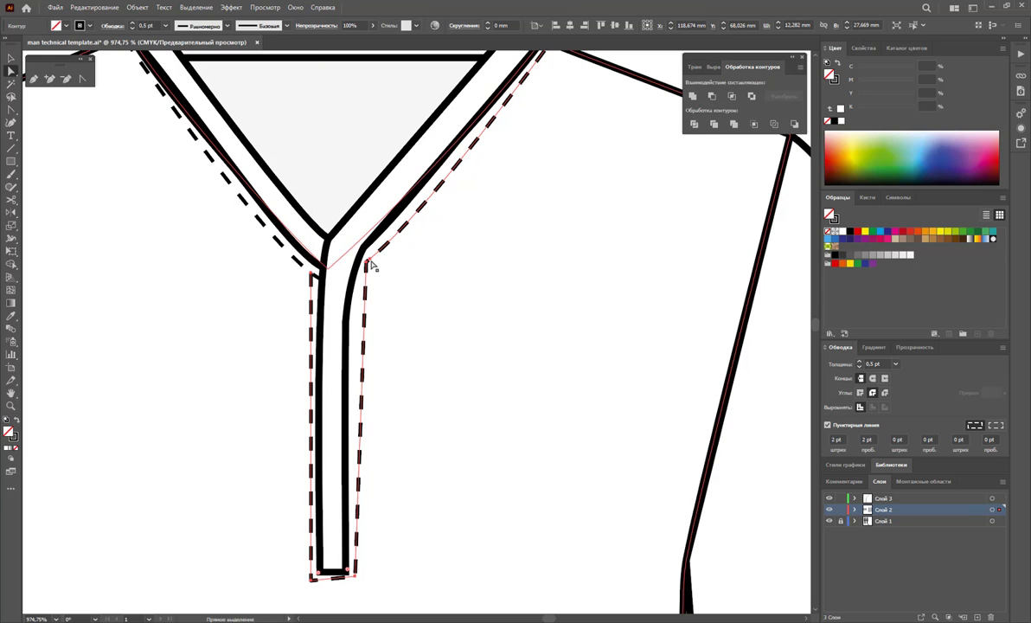
Step: Nudge the inner collar point and shift the inner and dashed lines' bottom points
{"action": "left_click", "coordinate": [351, 327]}
{"action": "left_click_drag", "start_coordinate": [351, 329], "coordinate": [352, 334]}
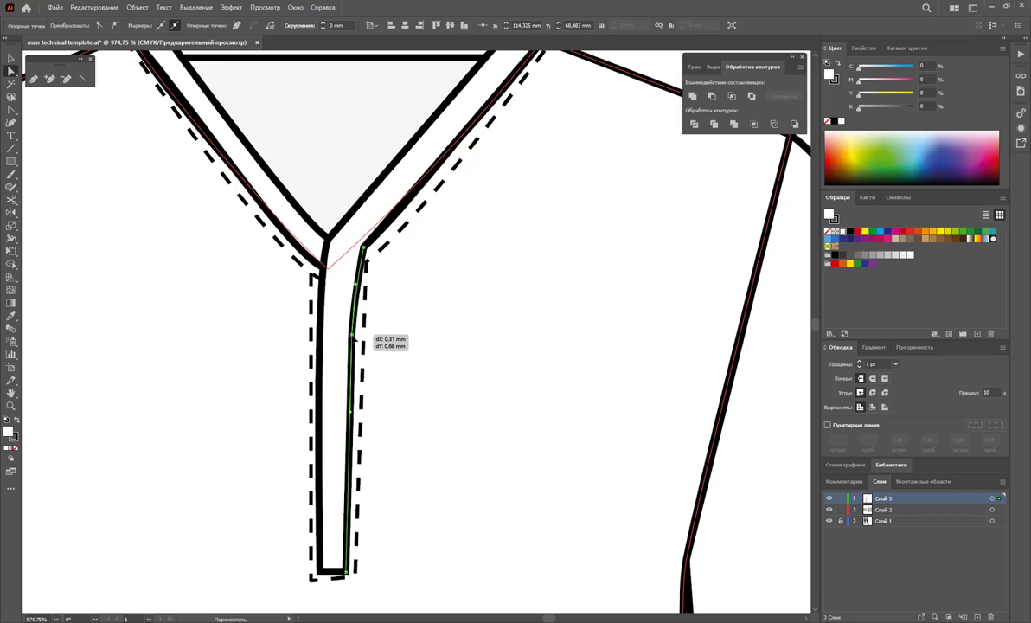
{"action": "left_click_drag", "start_coordinate": [349, 571], "coordinate": [361, 585]}
{"action": "left_click", "coordinate": [356, 547]}
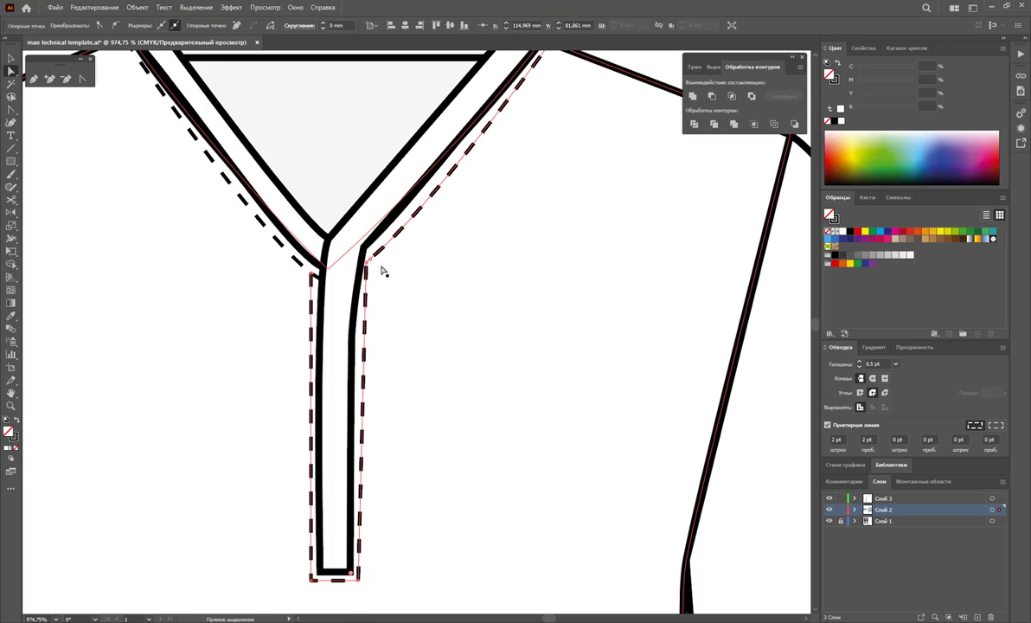
Step: Curve the dashed line's upper-right corner and smooth the inner placket path's corner
{"action": "left_click", "coordinate": [84, 80]}
{"action": "left_click_drag", "start_coordinate": [368, 260], "coordinate": [311, 303]}
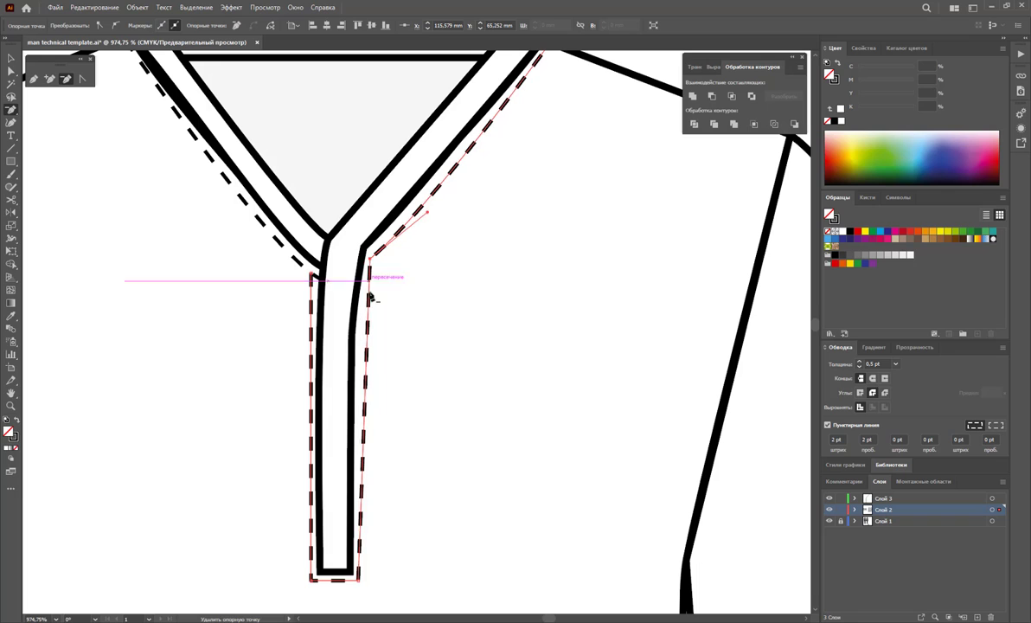
{"action": "left_click", "coordinate": [11, 71]}
{"action": "left_click", "coordinate": [372, 241]}
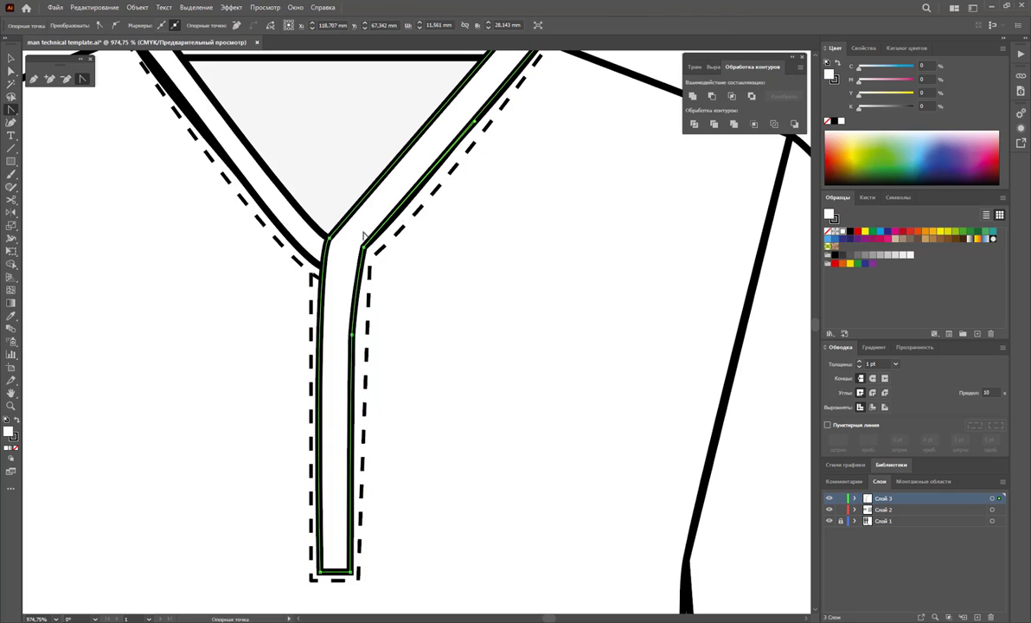
{"action": "left_click_drag", "start_coordinate": [368, 245], "coordinate": [374, 230]}
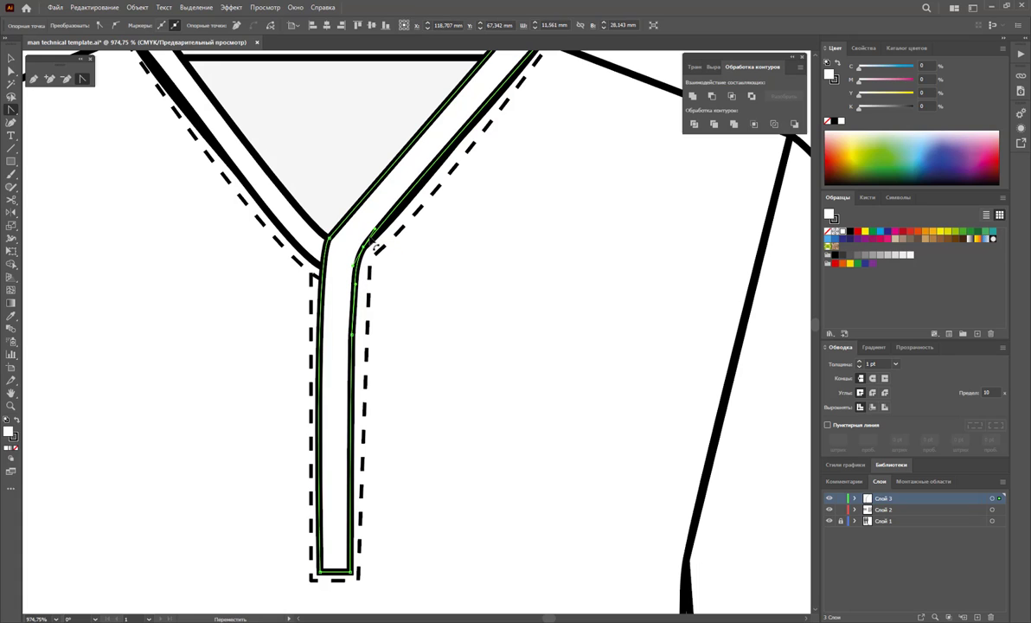
Step: Try pulling the V-neck junction's curve handle, then undo the change
{"action": "left_click", "coordinate": [11, 69]}
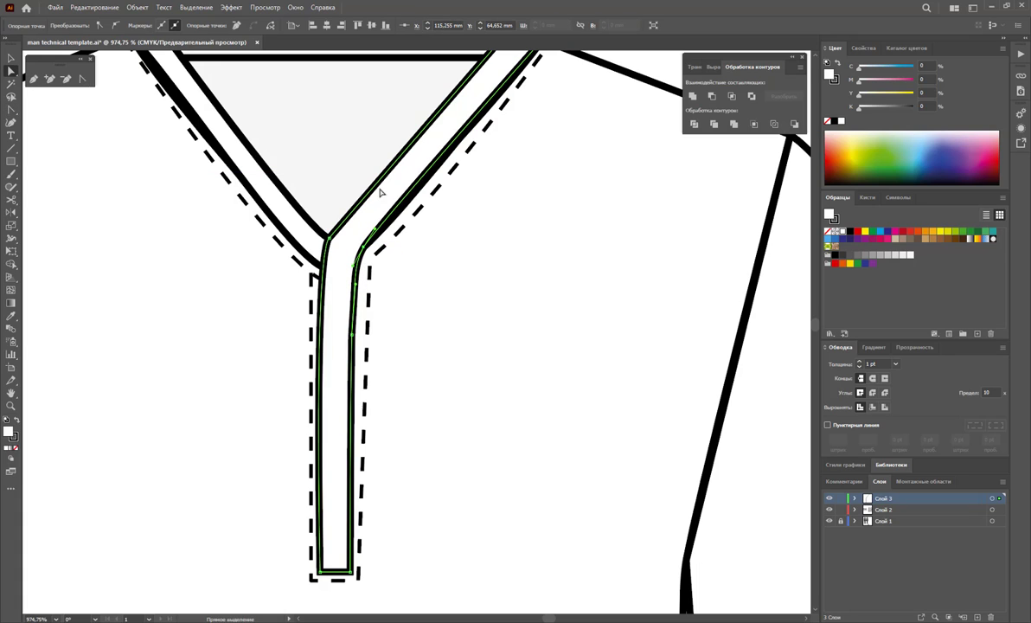
{"action": "left_click", "coordinate": [420, 193]}
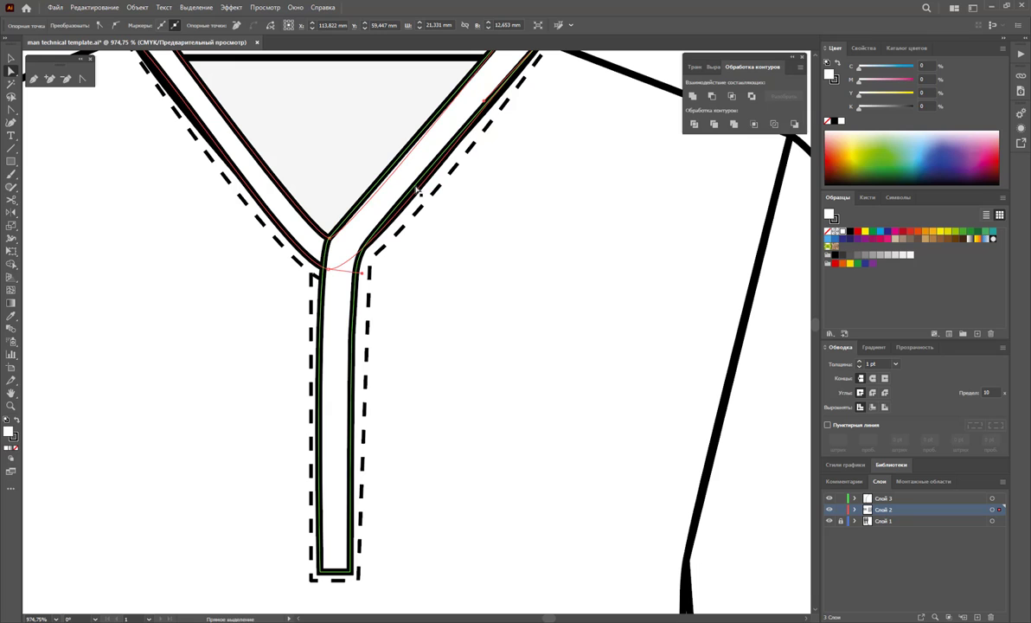
{"action": "left_click", "coordinate": [430, 201]}
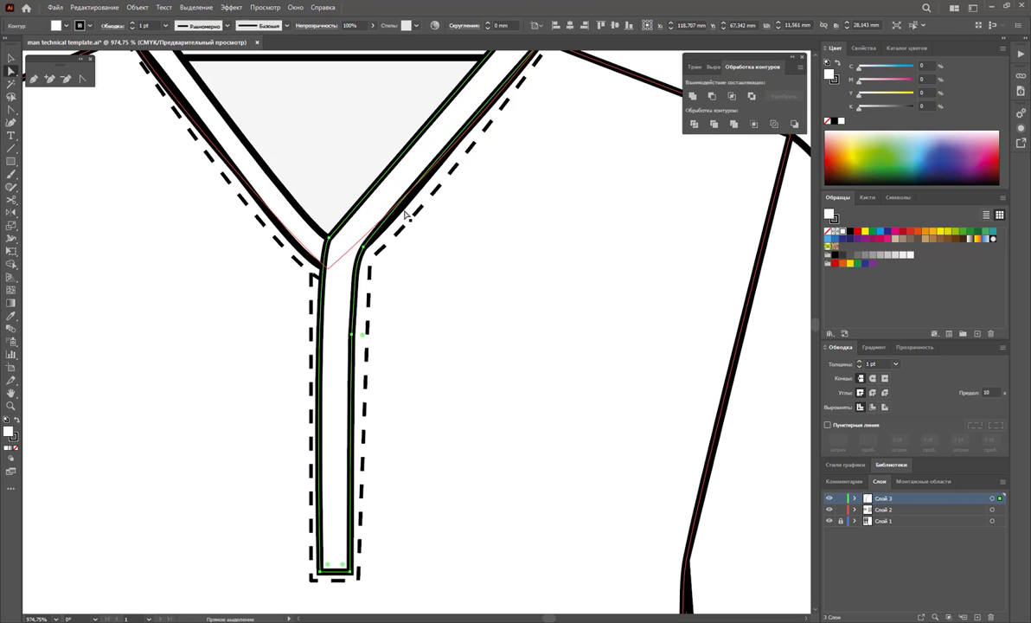
{"action": "left_click", "coordinate": [392, 216]}
{"action": "left_click", "coordinate": [364, 273]}
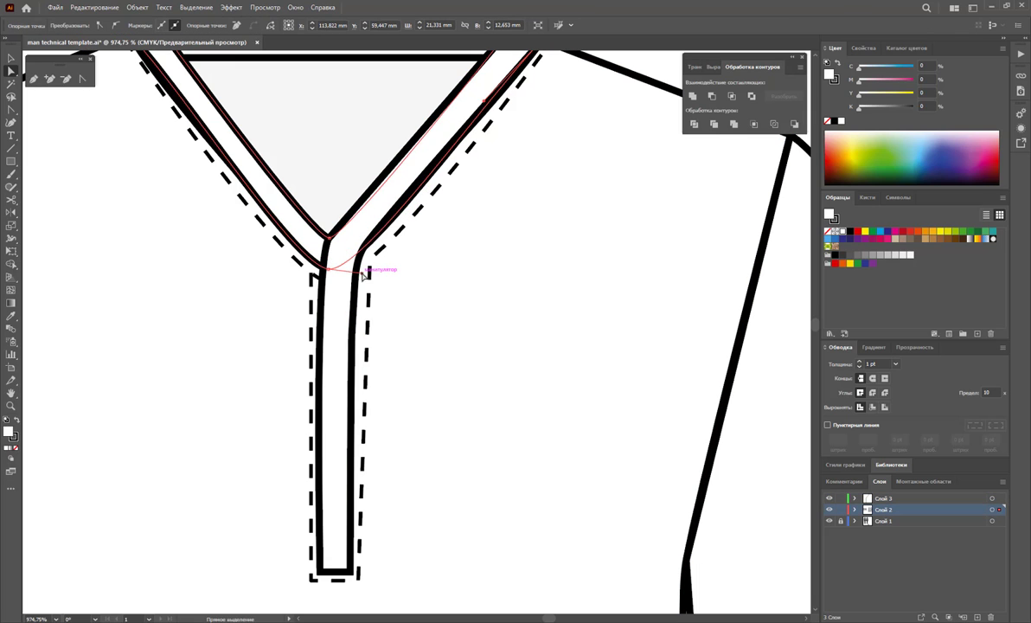
{"action": "left_click", "coordinate": [366, 270]}
{"action": "left_click_drag", "start_coordinate": [373, 246], "coordinate": [365, 274]}
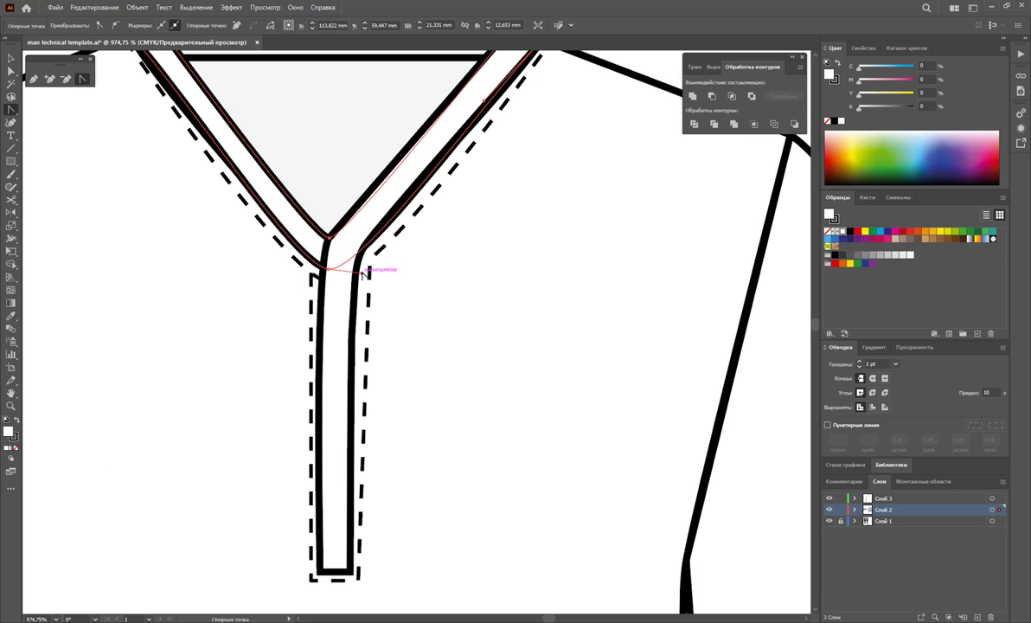
{"action": "key", "text": "ctrl+z"}
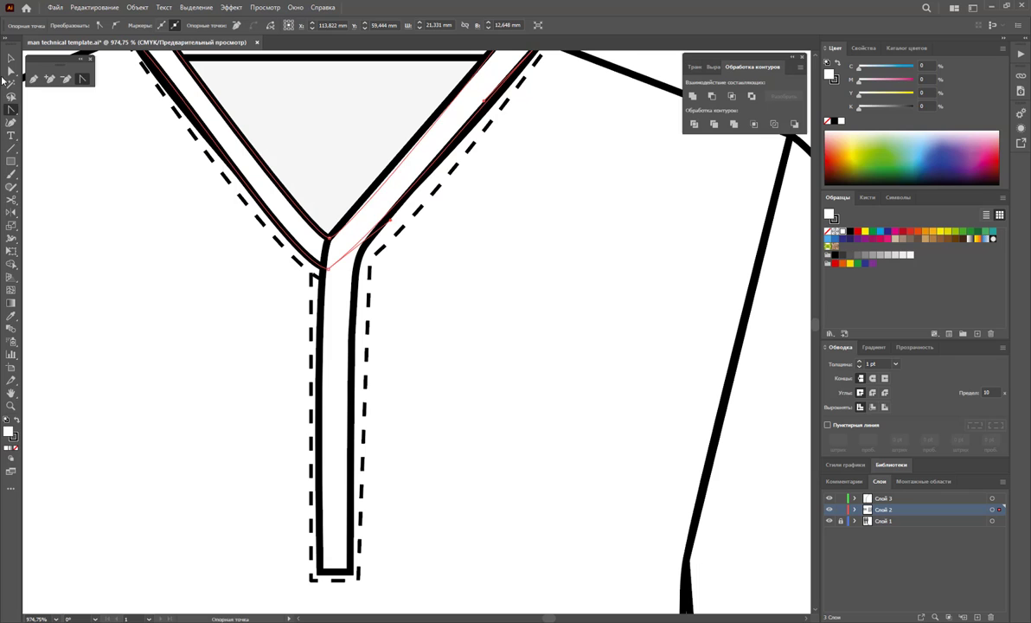
Step: Move the V-neck outline's bottom anchor onto the placket's top corner
{"action": "left_click", "coordinate": [10, 58]}
{"action": "scroll", "coordinate": [356, 179], "scroll_direction": "up", "scroll_amount": 2}
{"action": "left_click", "coordinate": [603, 108]}
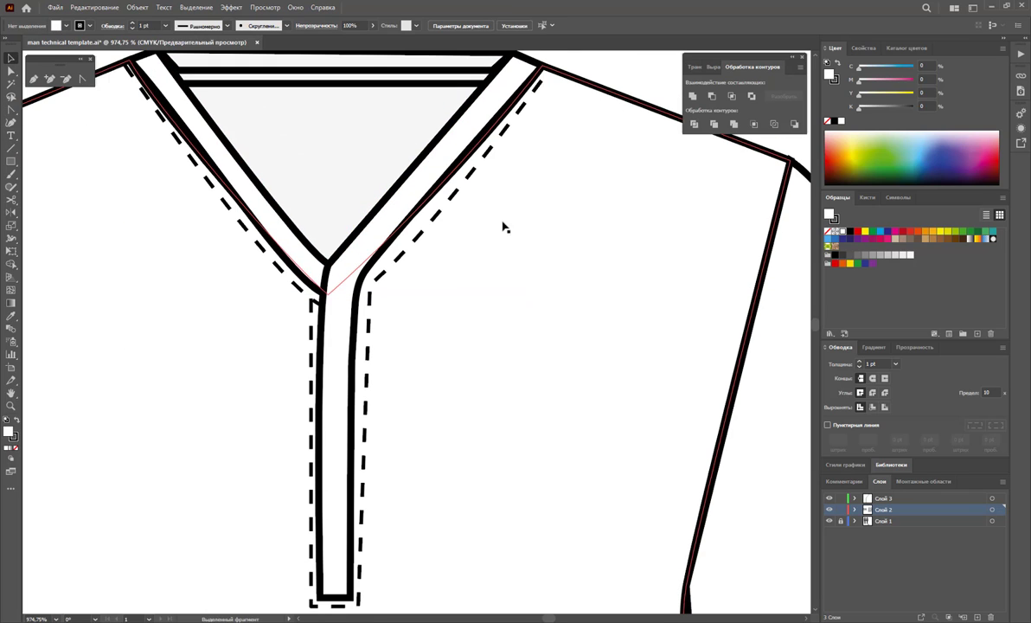
{"action": "left_click", "coordinate": [295, 264]}
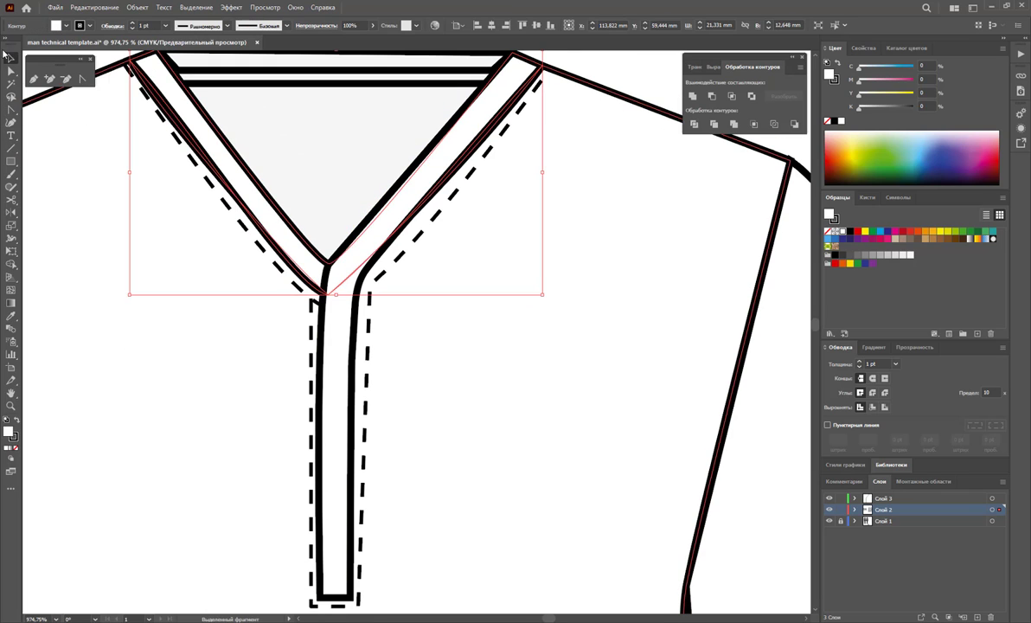
{"action": "left_click", "coordinate": [11, 70]}
{"action": "left_click", "coordinate": [339, 308]}
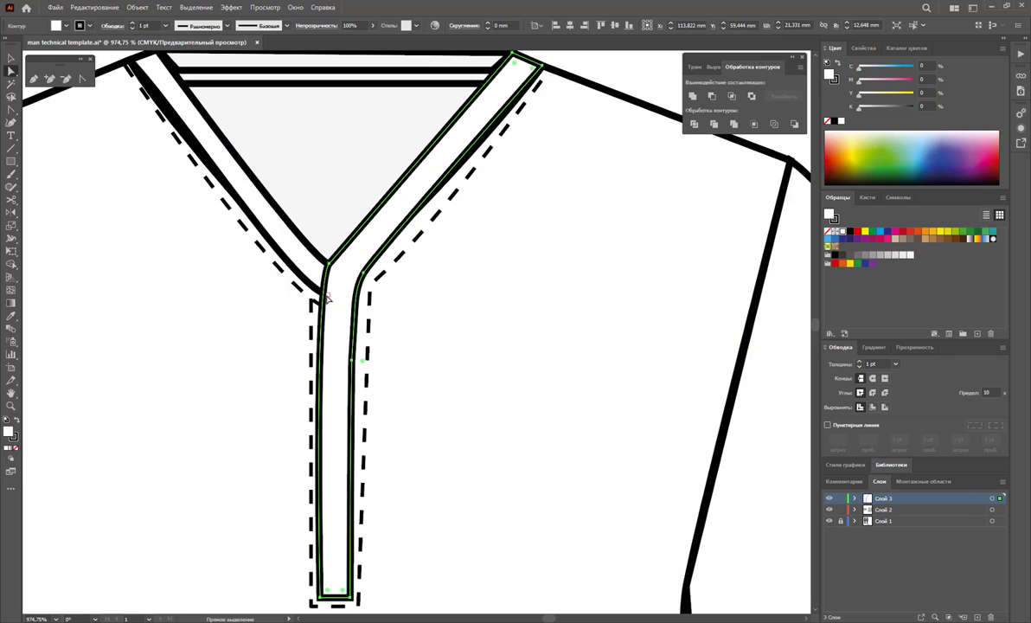
{"action": "left_click_drag", "start_coordinate": [328, 295], "coordinate": [336, 306]}
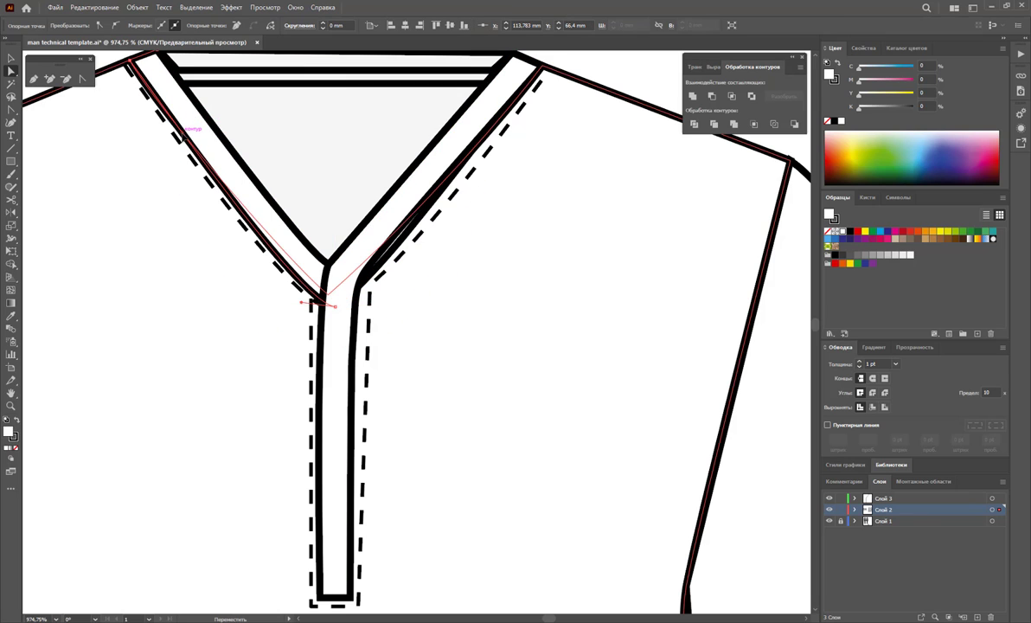
{"action": "left_click", "coordinate": [554, 178]}
{"action": "scroll", "coordinate": [509, 246], "scroll_direction": "down", "scroll_amount": 3}
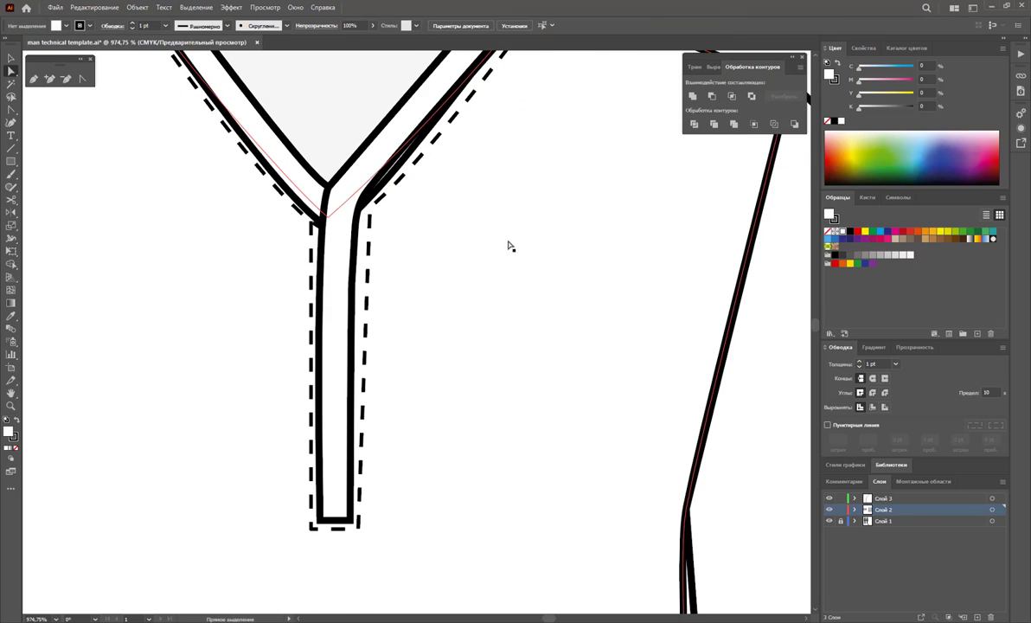
{"action": "scroll", "coordinate": [509, 245], "scroll_direction": "up", "scroll_amount": 4}
{"action": "scroll", "coordinate": [522, 234], "scroll_direction": "down", "scroll_amount": 4}
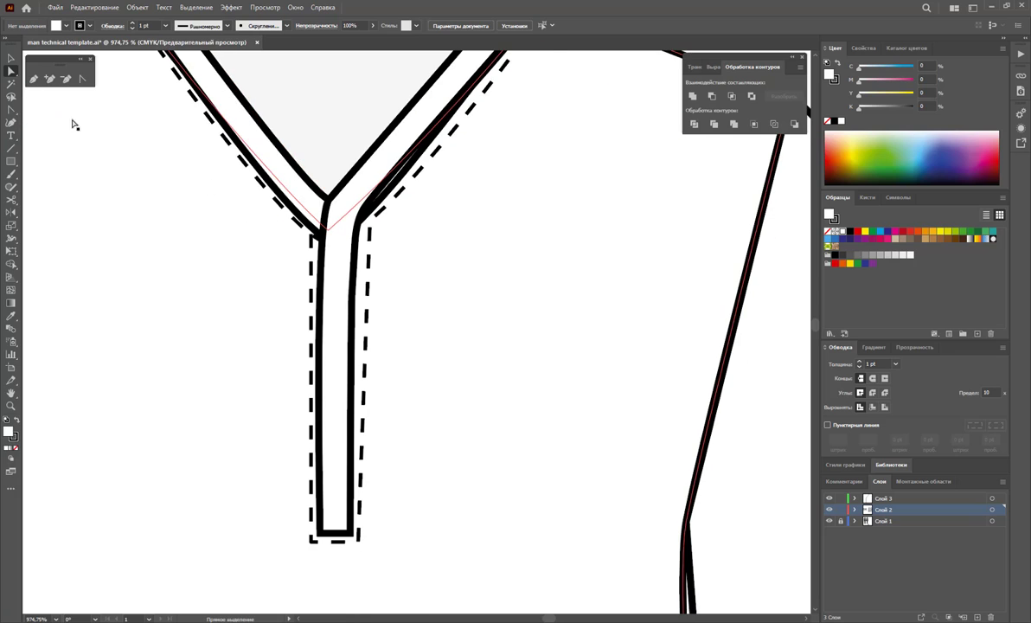
Step: Draw a small rounded-rectangle buttonhole beside the placket with a 0.25 pt stroke
{"action": "left_click", "coordinate": [11, 161]}
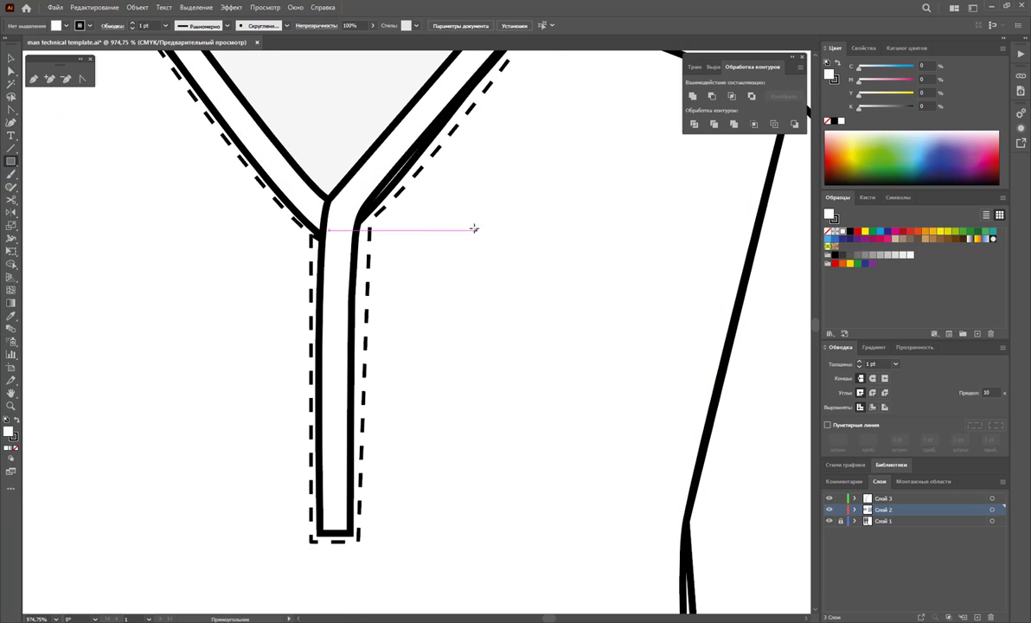
{"action": "right_click", "coordinate": [12, 165]}
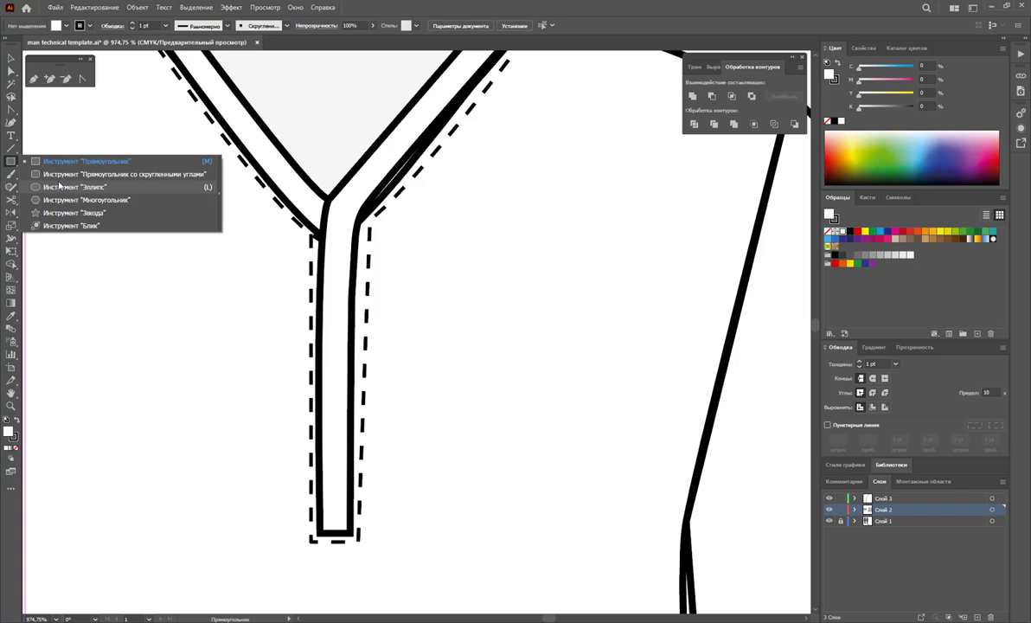
{"action": "left_click", "coordinate": [69, 174]}
{"action": "mouse_move", "coordinate": [443, 234]}
{"action": "left_mouse_down"}
{"action": "mouse_move", "coordinate": [501, 291]}
{"action": "mouse_move", "coordinate": [510, 249]}
{"action": "left_mouse_up"}
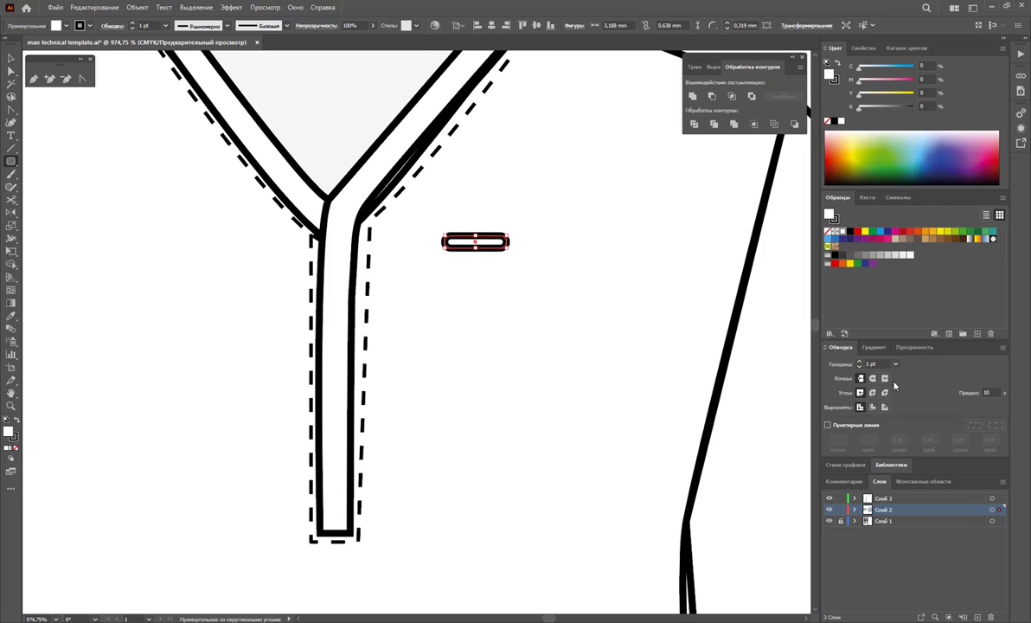
{"action": "left_click", "coordinate": [896, 365]}
{"action": "left_click", "coordinate": [908, 105]}
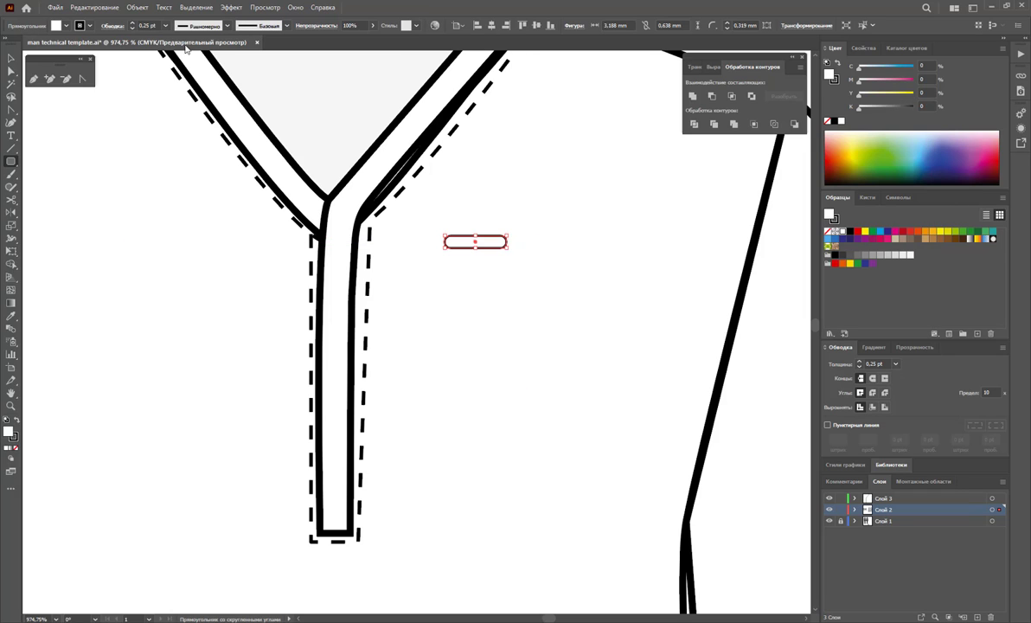
Step: Direct-select the V-neck outline path and switch to the Convert Anchor Point tool
{"action": "left_click", "coordinate": [12, 69]}
{"action": "left_click", "coordinate": [375, 177]}
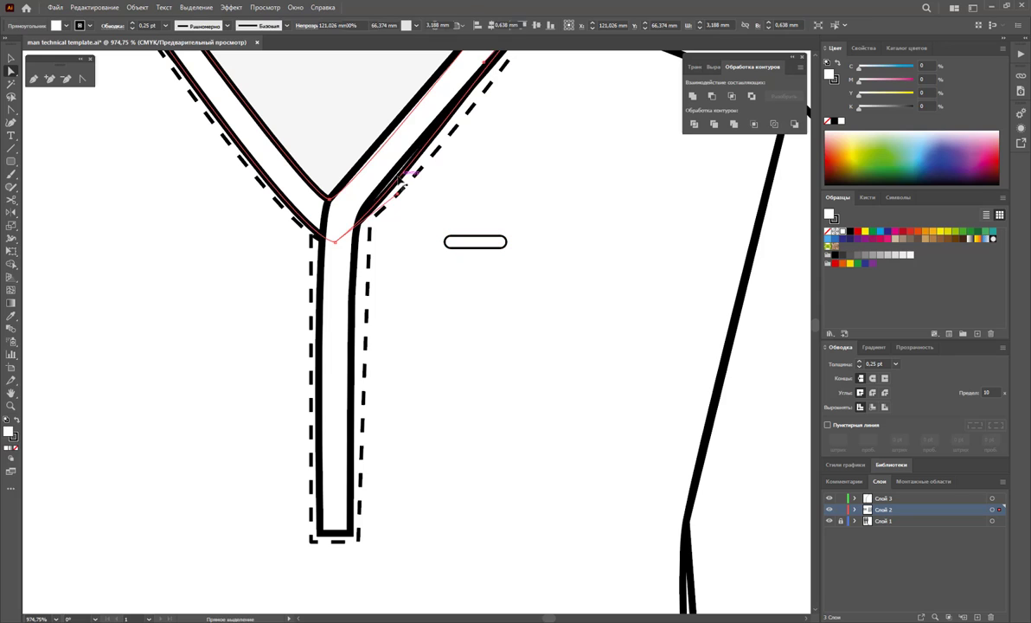
{"action": "key", "text": "shift+c"}
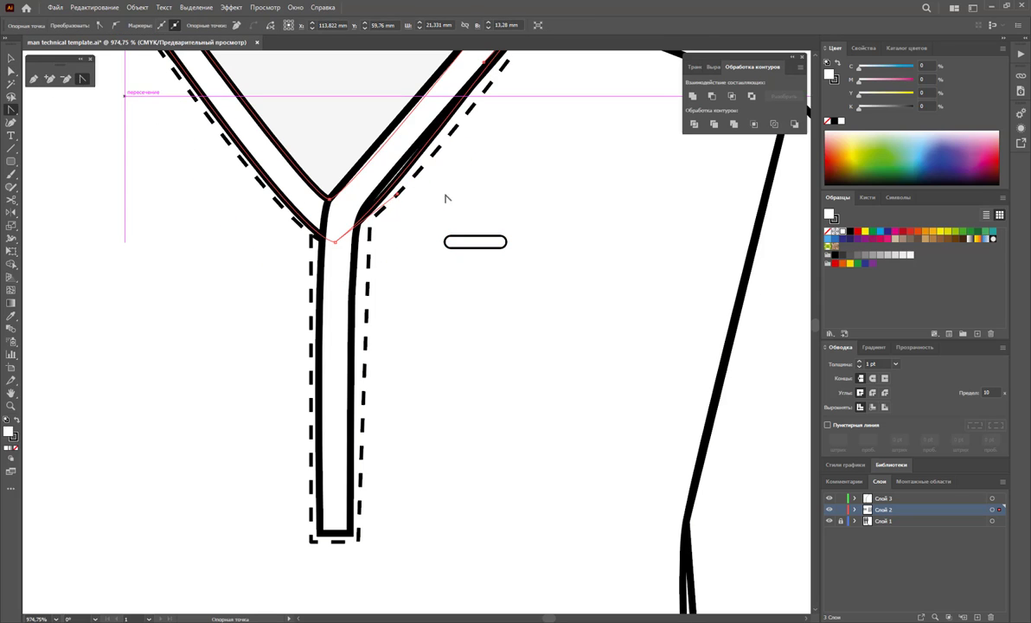
Step: Convert the right collar band's top-right anchor into a smooth curve toward the shoulder seam
{"action": "left_click", "coordinate": [384, 186]}
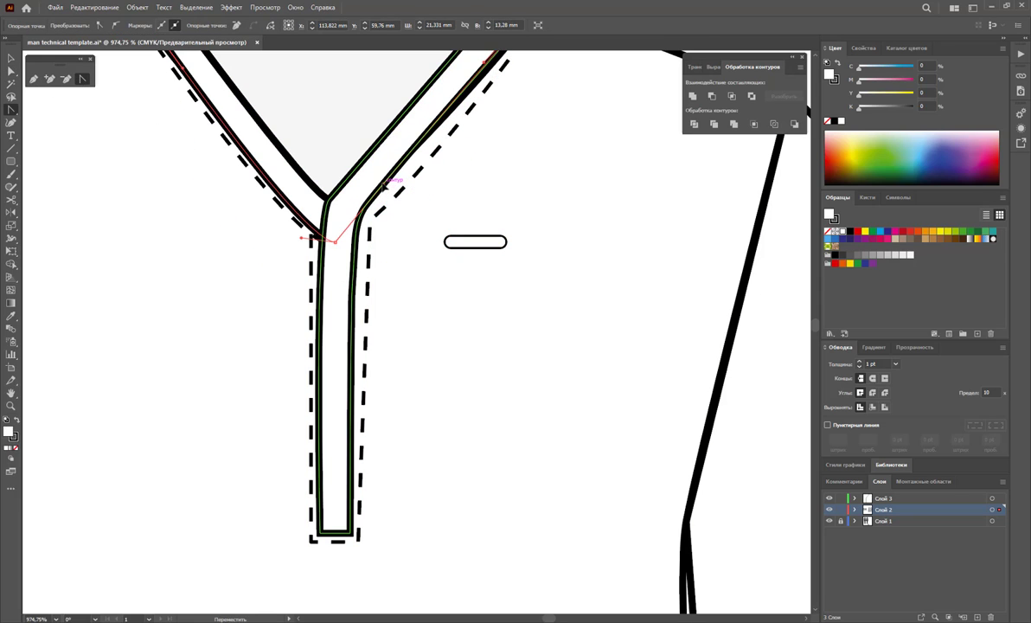
{"action": "scroll", "coordinate": [547, 240], "scroll_direction": "up", "scroll_amount": 2}
{"action": "scroll", "coordinate": [520, 230], "scroll_direction": "up", "scroll_amount": 2}
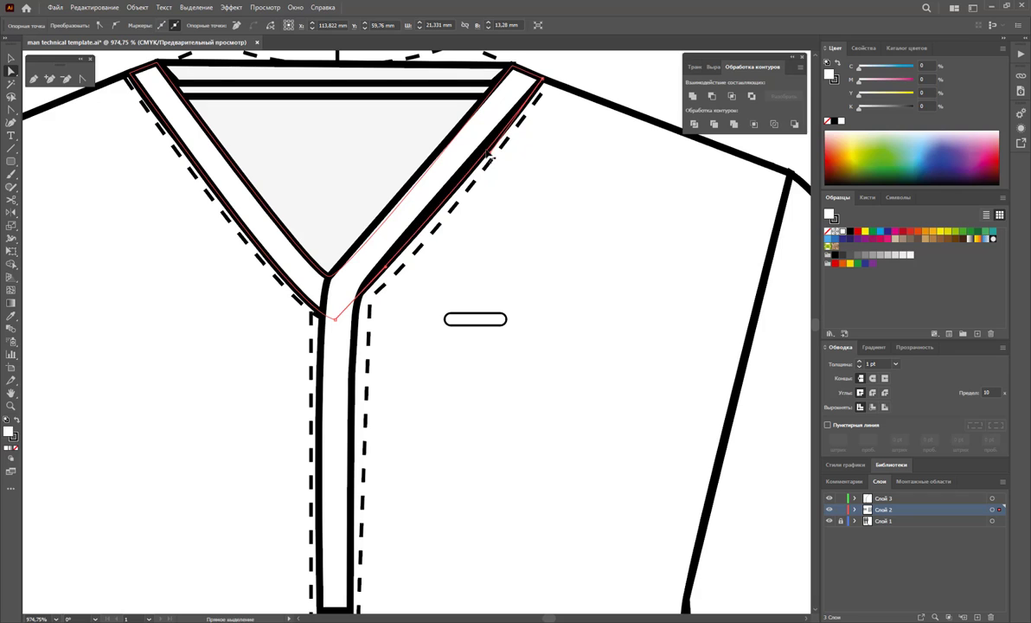
{"action": "left_click", "coordinate": [449, 192]}
{"action": "left_click", "coordinate": [450, 194]}
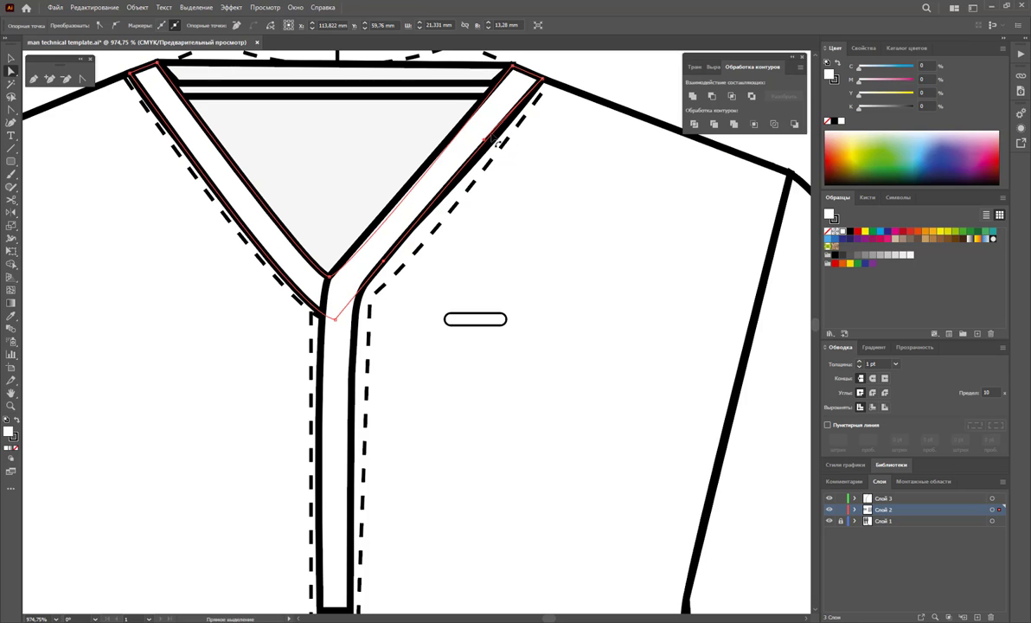
{"action": "left_click", "coordinate": [360, 248]}
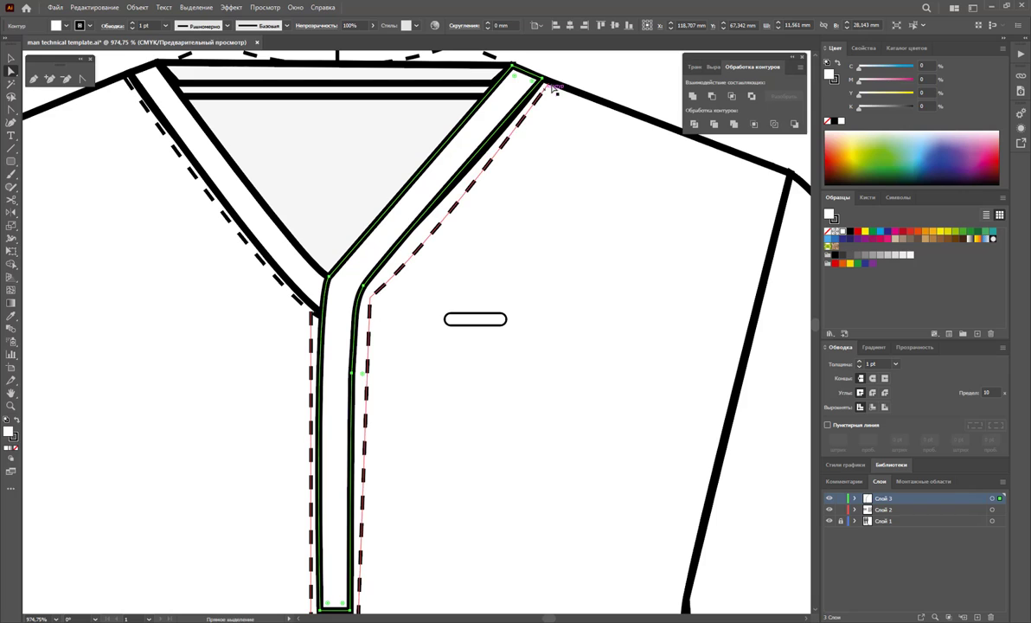
{"action": "left_click", "coordinate": [541, 79]}
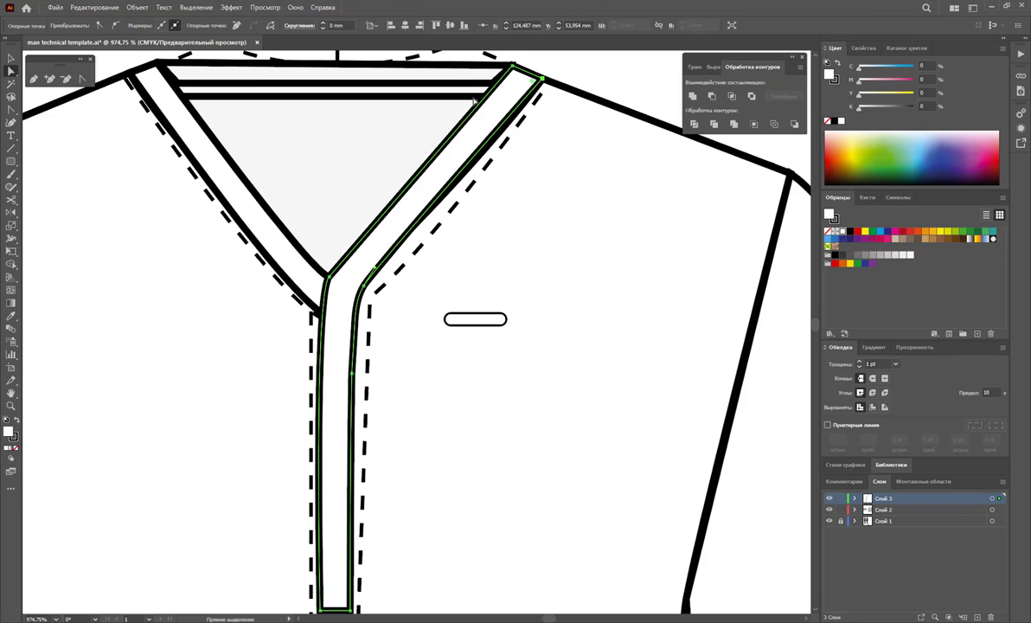
{"action": "left_click", "coordinate": [83, 79]}
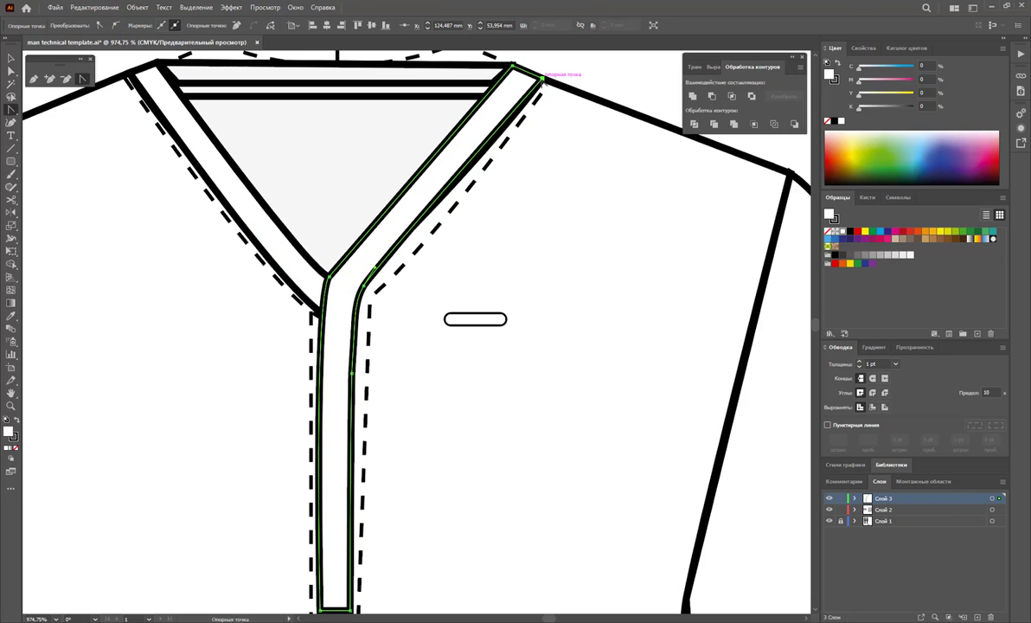
{"action": "mouse_move", "coordinate": [541, 79]}
{"action": "left_mouse_down"}
{"action": "mouse_move", "coordinate": [489, 162]}
{"action": "mouse_move", "coordinate": [596, 80]}
{"action": "mouse_move", "coordinate": [512, 141]}
{"action": "left_mouse_up"}
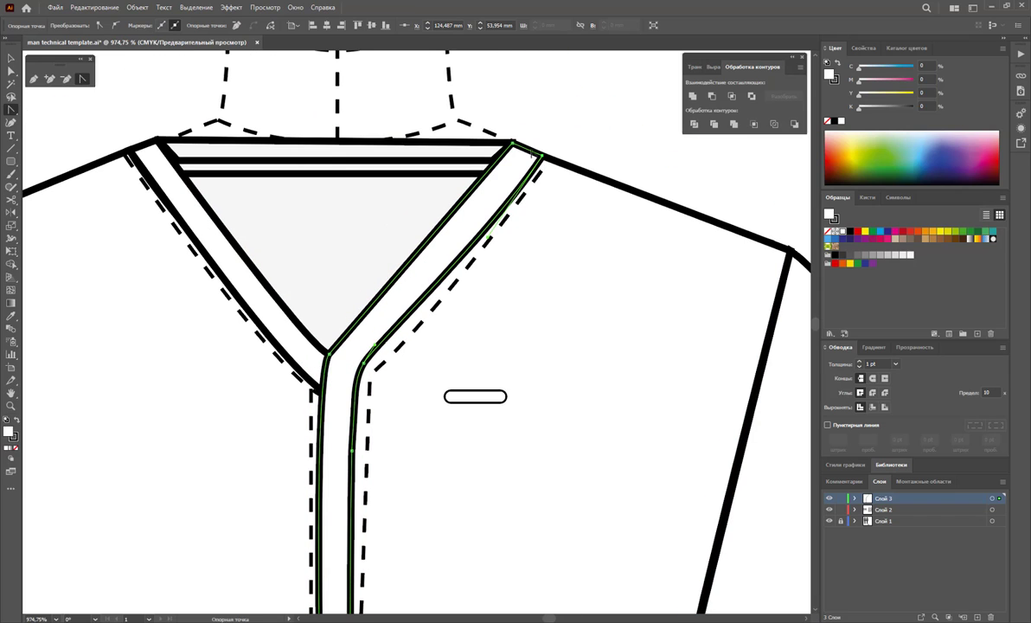
Step: Nudge the dashed stitching's corner anchor left and shift the collar corner anchor slightly
{"action": "left_click", "coordinate": [12, 72]}
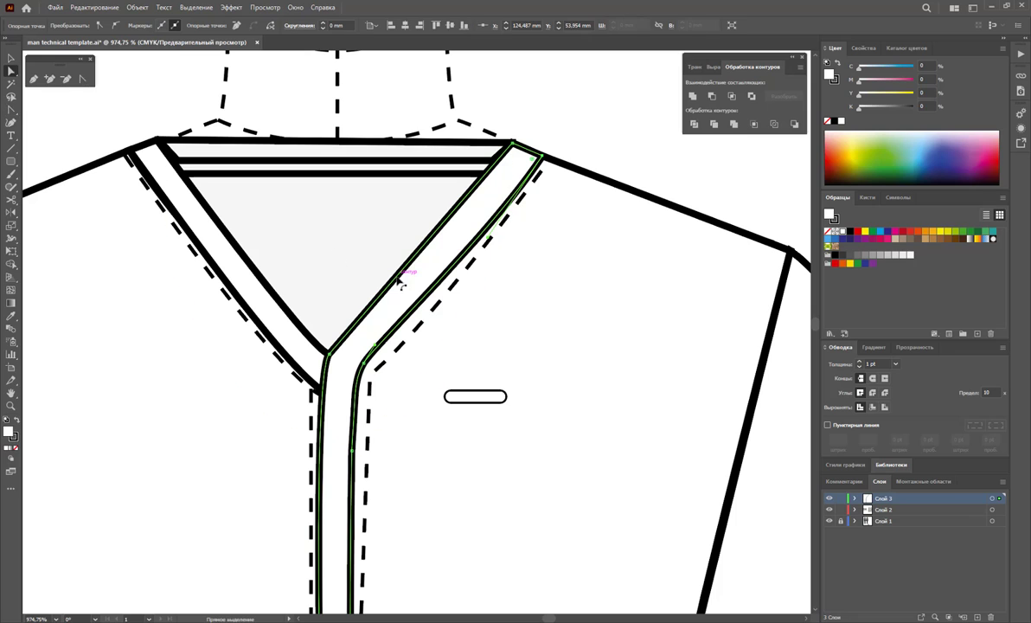
{"action": "left_click", "coordinate": [405, 322]}
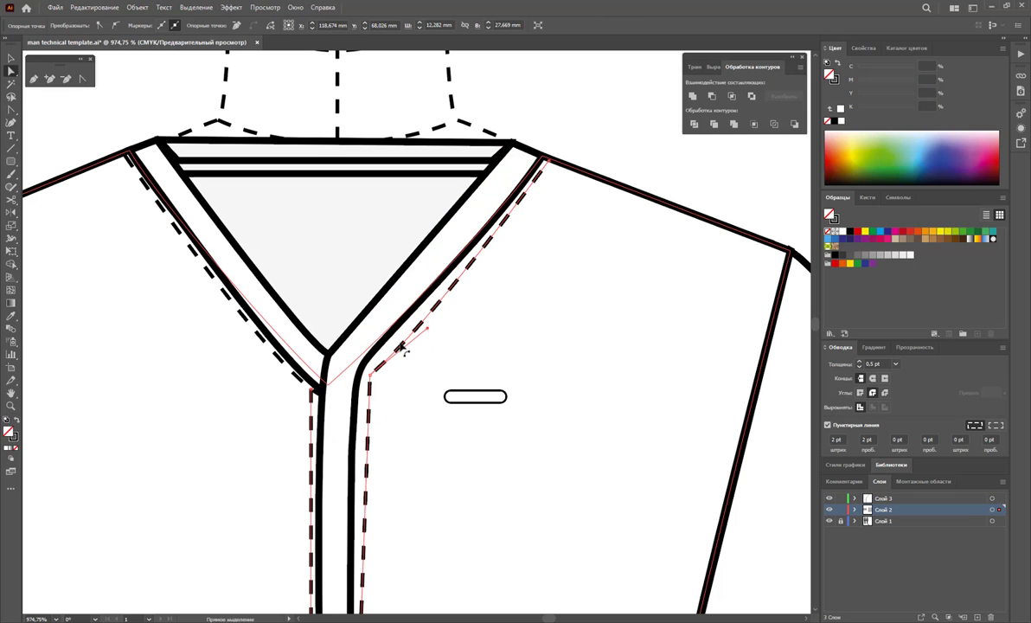
{"action": "left_click_drag", "start_coordinate": [372, 381], "coordinate": [368, 378]}
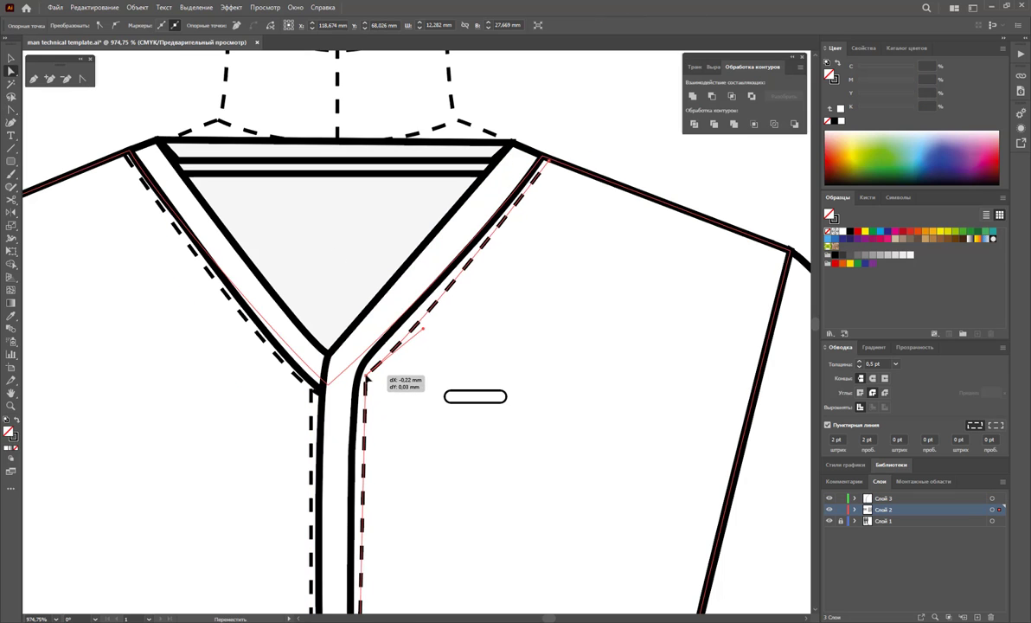
{"action": "left_click", "coordinate": [426, 318]}
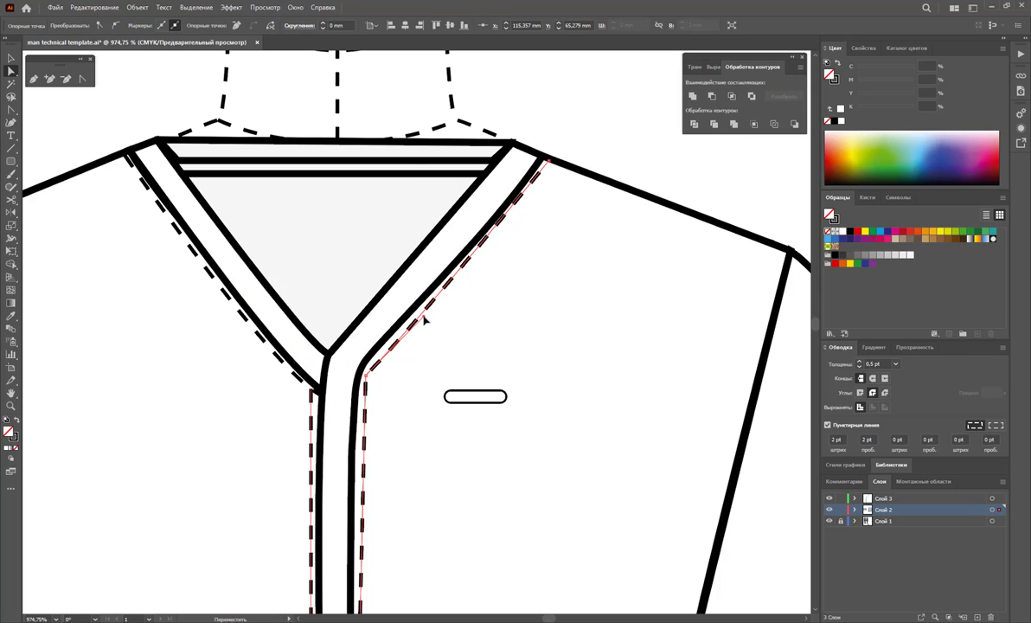
{"action": "left_click", "coordinate": [435, 308]}
{"action": "left_click", "coordinate": [435, 307], "text": "shift"}
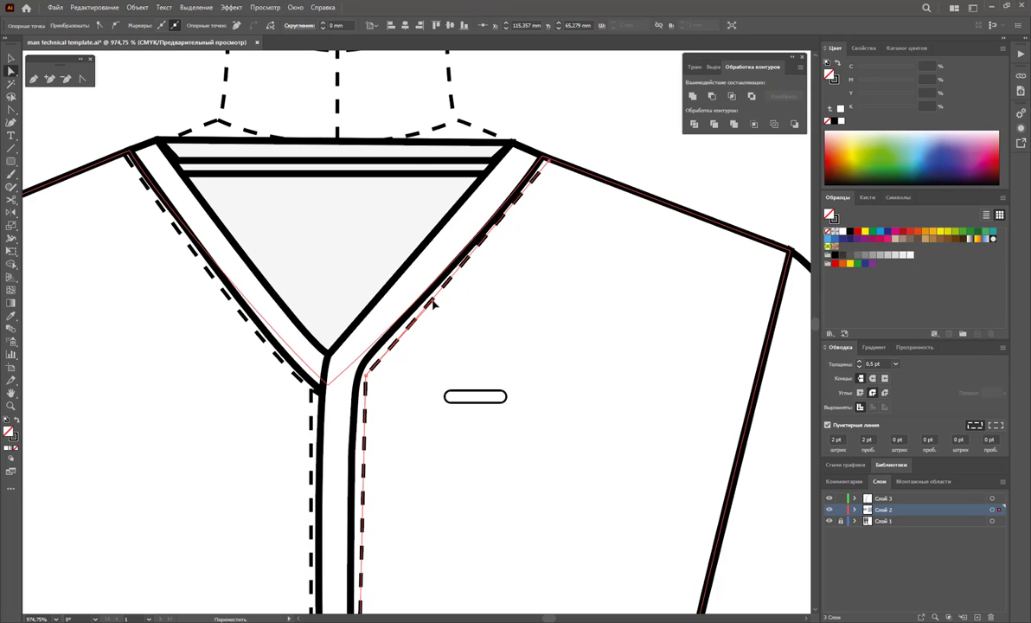
{"action": "left_click", "coordinate": [488, 208]}
{"action": "left_click", "coordinate": [538, 156]}
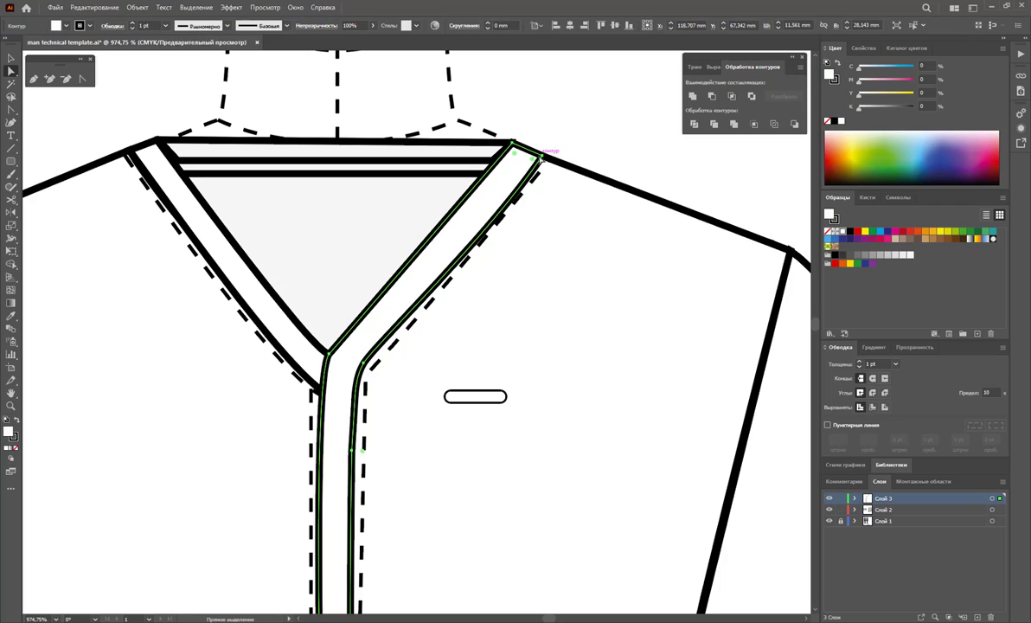
{"action": "left_click", "coordinate": [543, 162]}
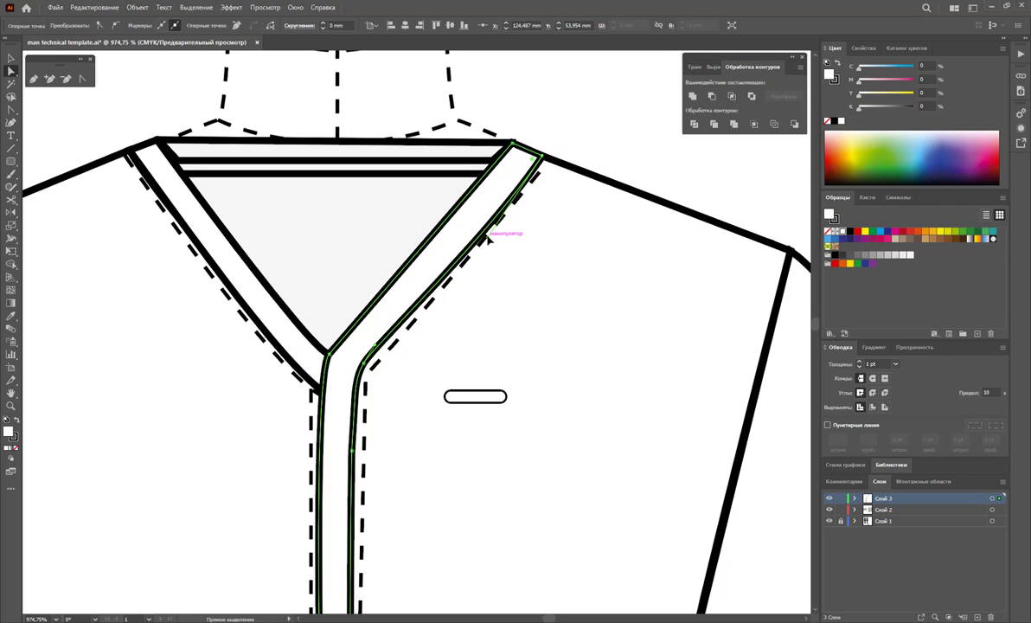
{"action": "left_click_drag", "start_coordinate": [489, 242], "coordinate": [485, 235]}
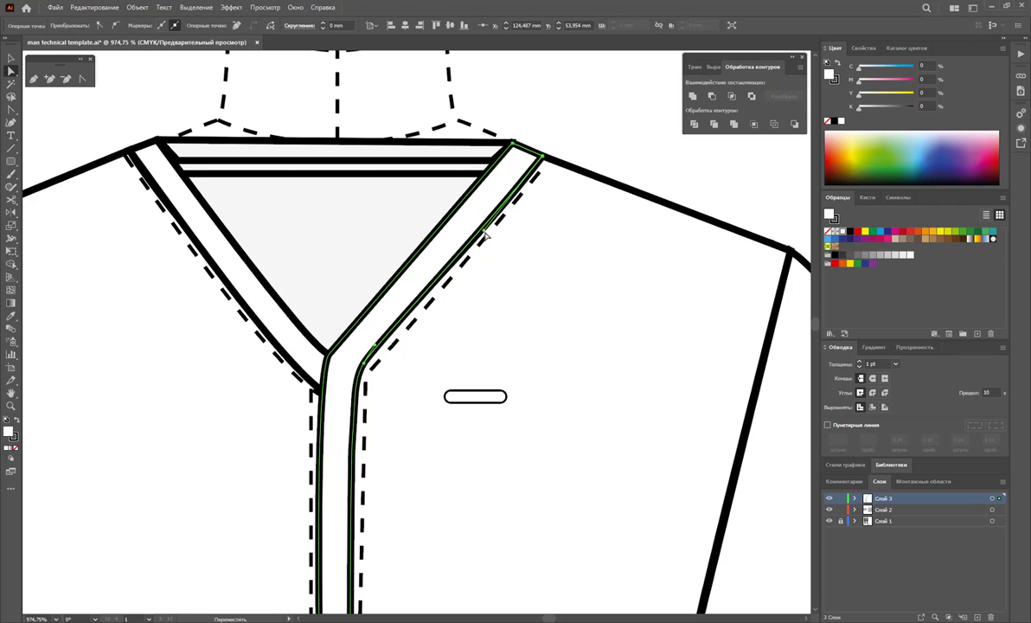
Step: Move the dashed line's corner onto the placket curve and its top end to the shoulder
{"action": "left_click", "coordinate": [530, 178]}
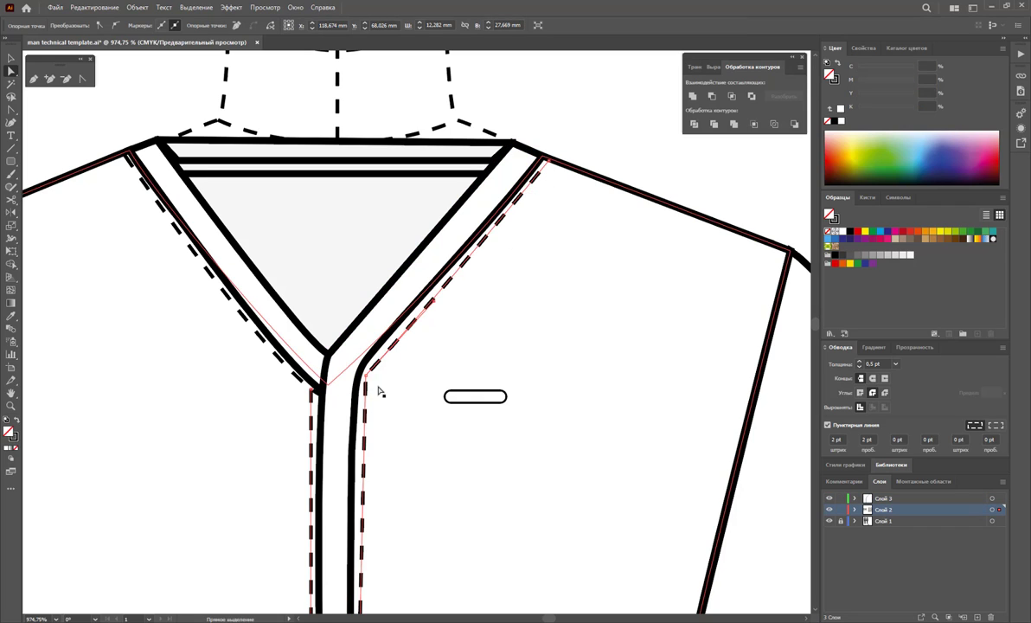
{"action": "left_click_drag", "start_coordinate": [378, 392], "coordinate": [83, 128]}
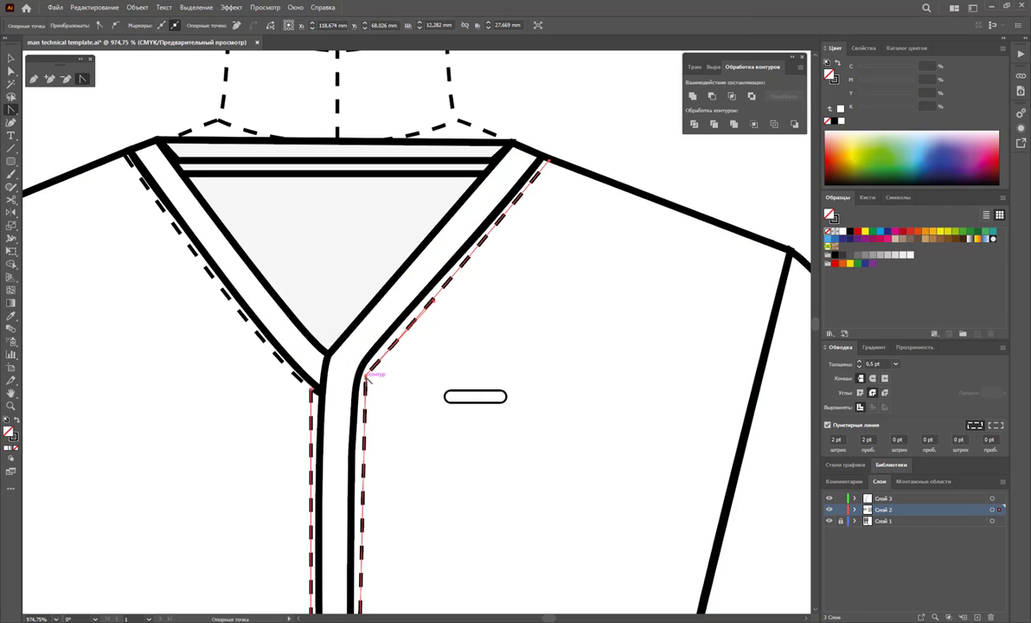
{"action": "left_click_drag", "start_coordinate": [367, 374], "coordinate": [373, 360]}
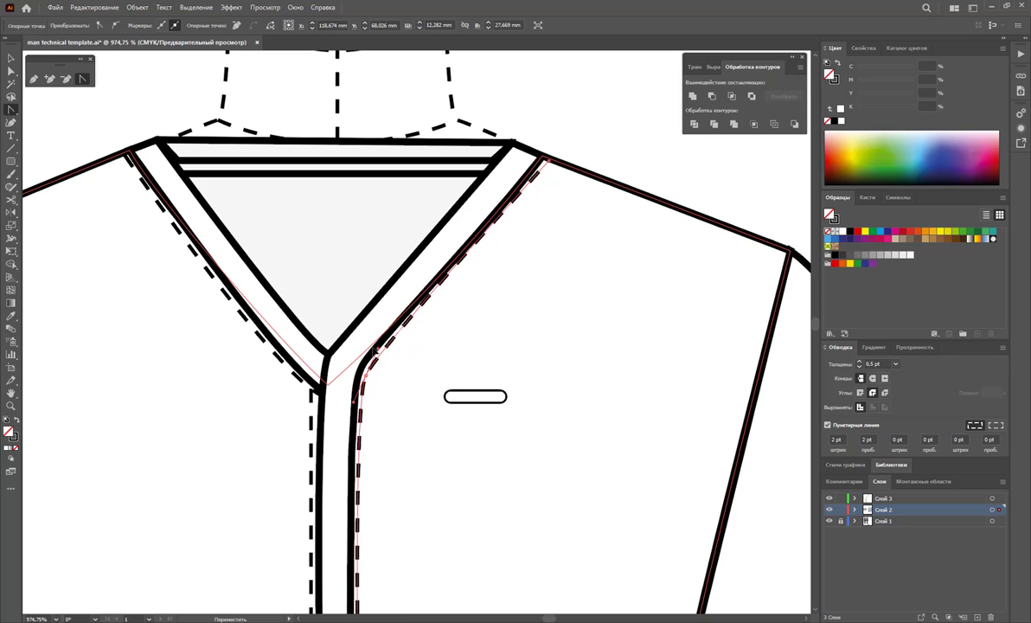
{"action": "key", "text": "ctrl+a"}
{"action": "left_click", "coordinate": [372, 364]}
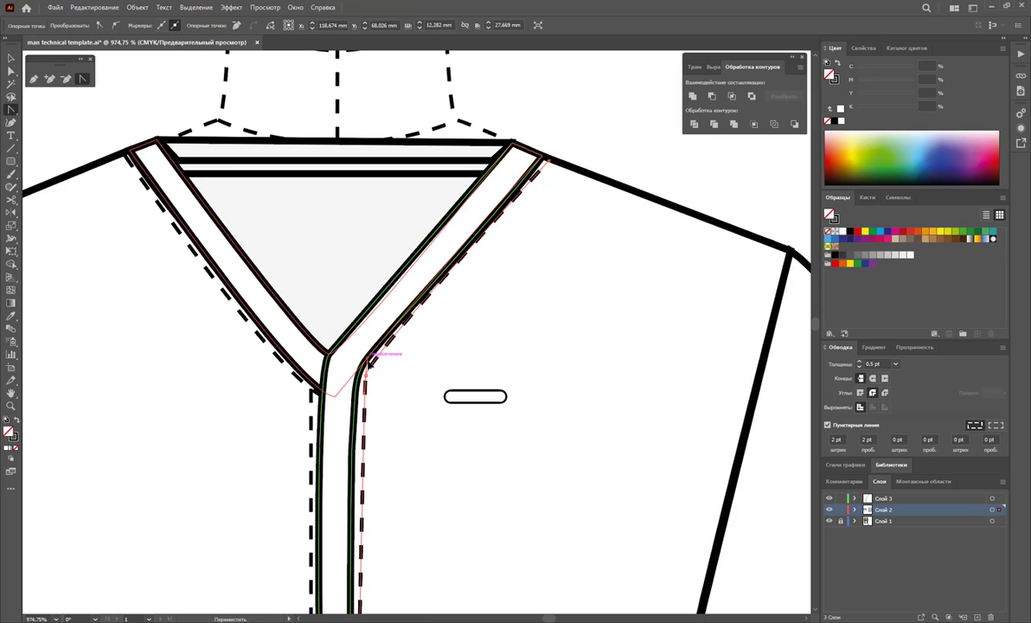
{"action": "left_click_drag", "start_coordinate": [547, 159], "coordinate": [556, 141]}
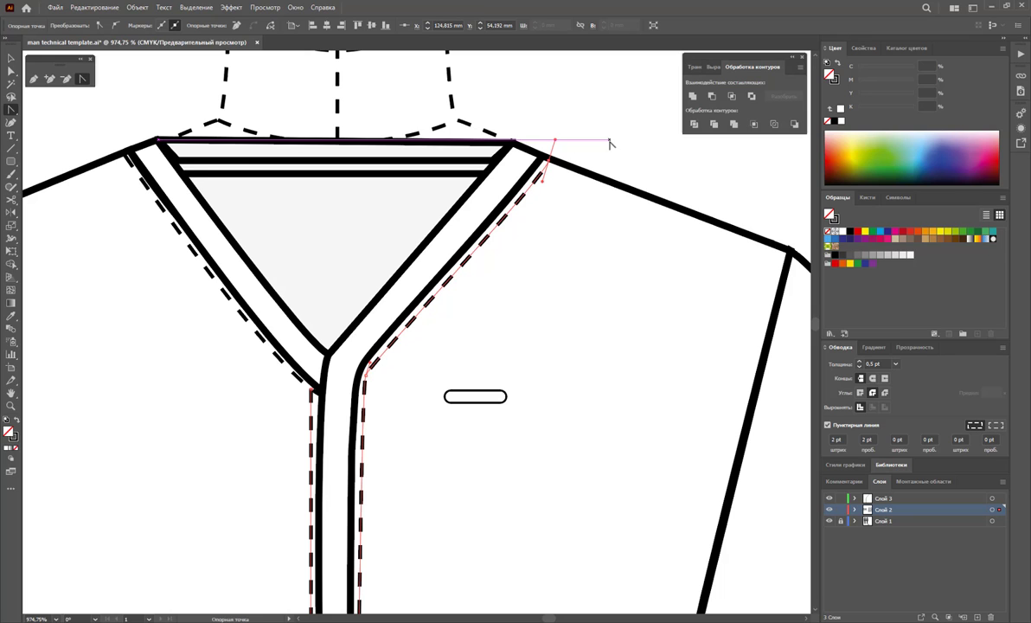
{"action": "scroll", "coordinate": [520, 334], "scroll_direction": "down", "scroll_amount": 1}
{"action": "scroll", "coordinate": [520, 334], "scroll_direction": "down", "scroll_amount": 2}
{"action": "left_click", "coordinate": [10, 59]}
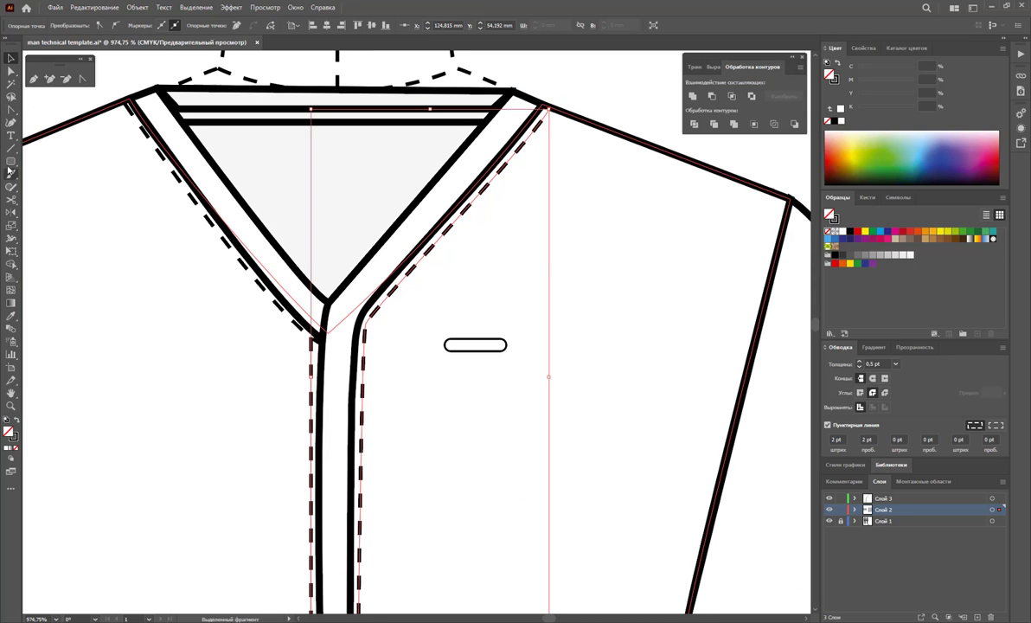
Step: Draw a large circle on the shirt chest with a solid, non-dashed outline
{"action": "left_click_drag", "start_coordinate": [10, 161], "coordinate": [59, 192]}
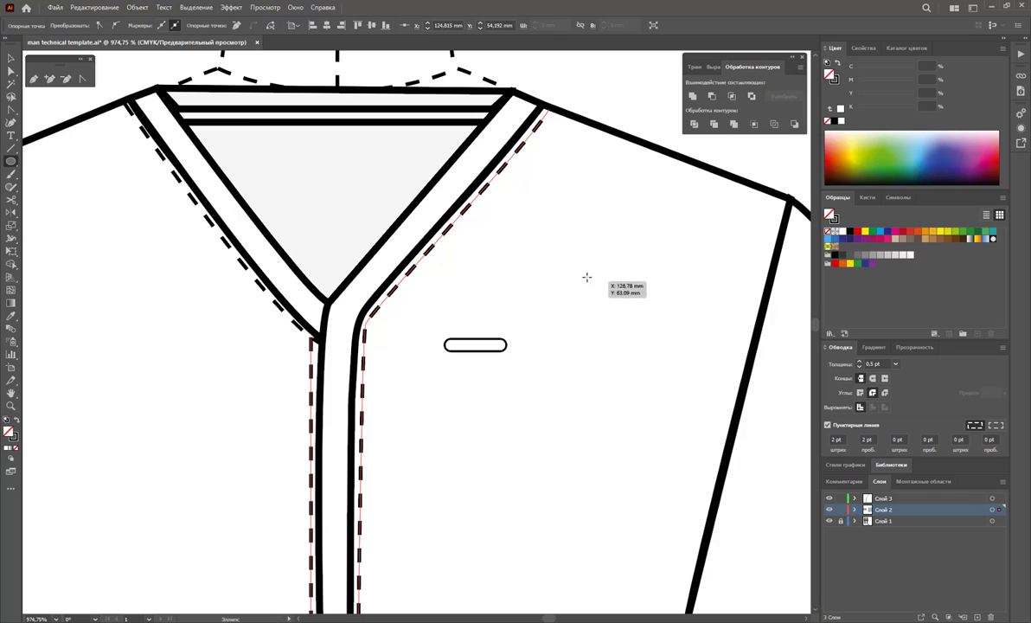
{"action": "left_click_drag", "start_coordinate": [517, 247], "coordinate": [570, 277]}
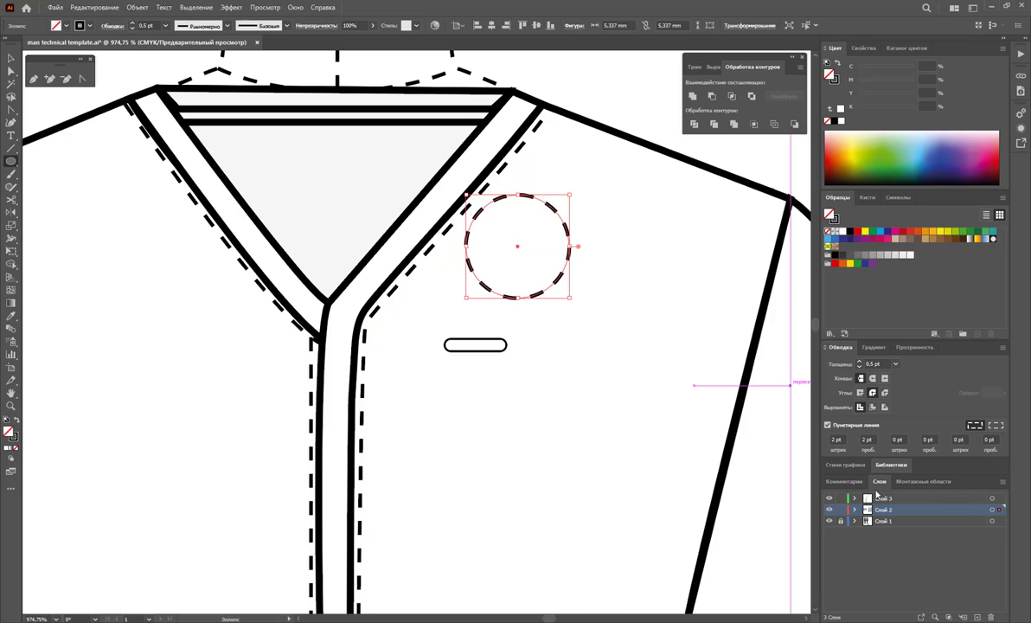
{"action": "left_click", "coordinate": [827, 426]}
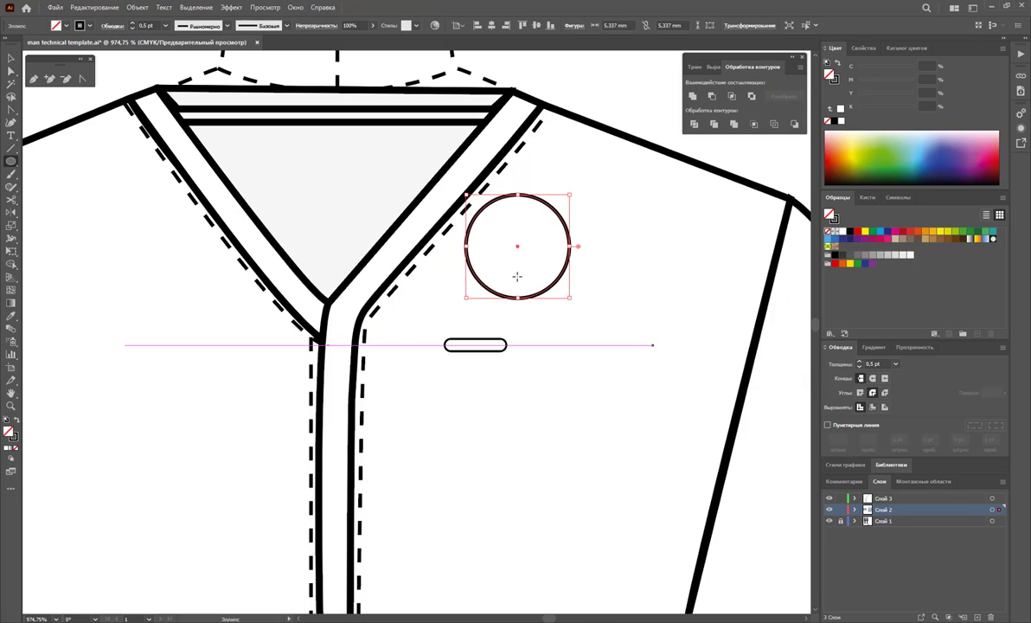
Step: Draw a 0.92 mm small circle and place it in the large circle's upper-left area
{"action": "left_click_drag", "start_coordinate": [589, 354], "coordinate": [602, 366]}
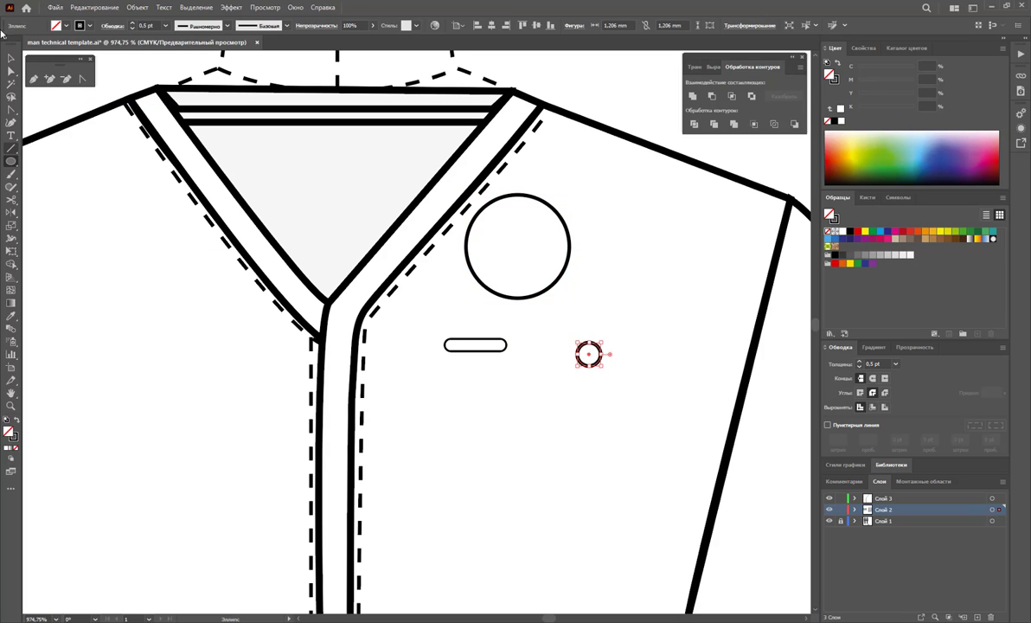
{"action": "key", "text": "v"}
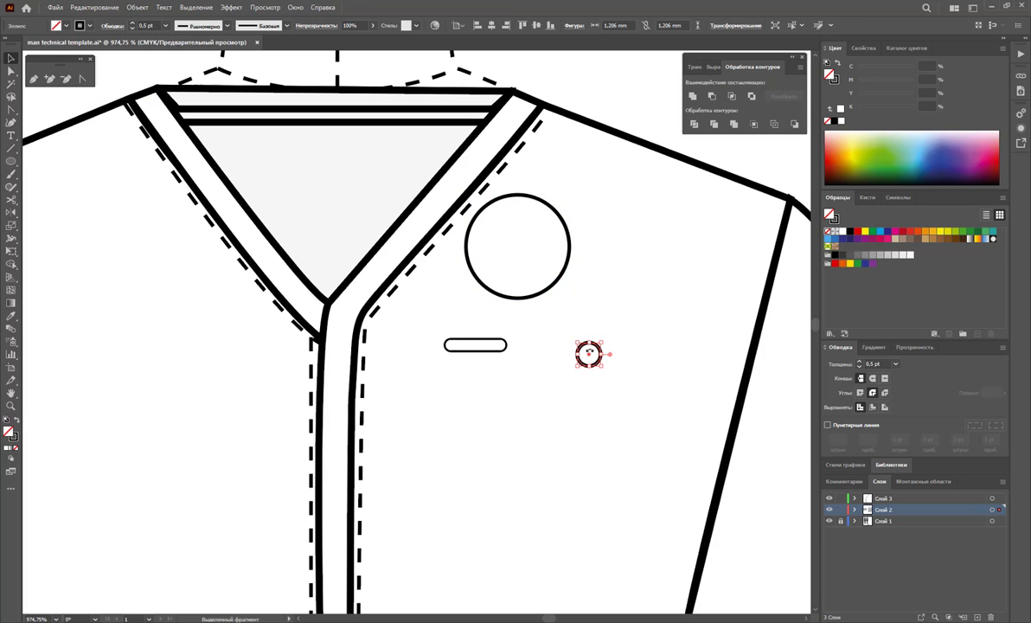
{"action": "mouse_move", "coordinate": [589, 354]}
{"action": "left_mouse_down"}
{"action": "mouse_move", "coordinate": [595, 383]}
{"action": "mouse_move", "coordinate": [499, 231]}
{"action": "left_mouse_up"}
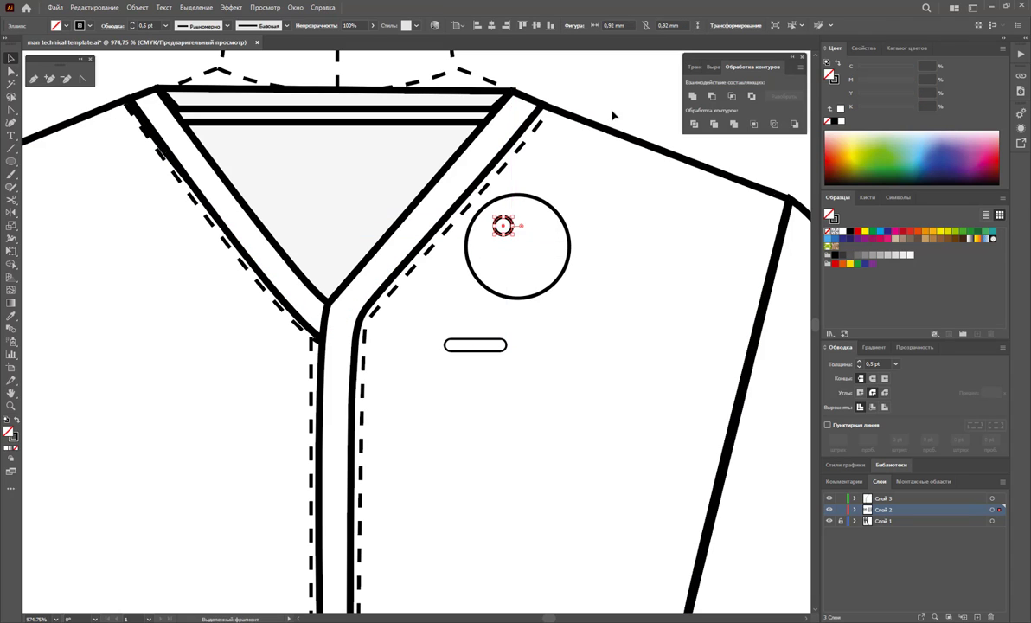
{"action": "left_click", "coordinate": [596, 148]}
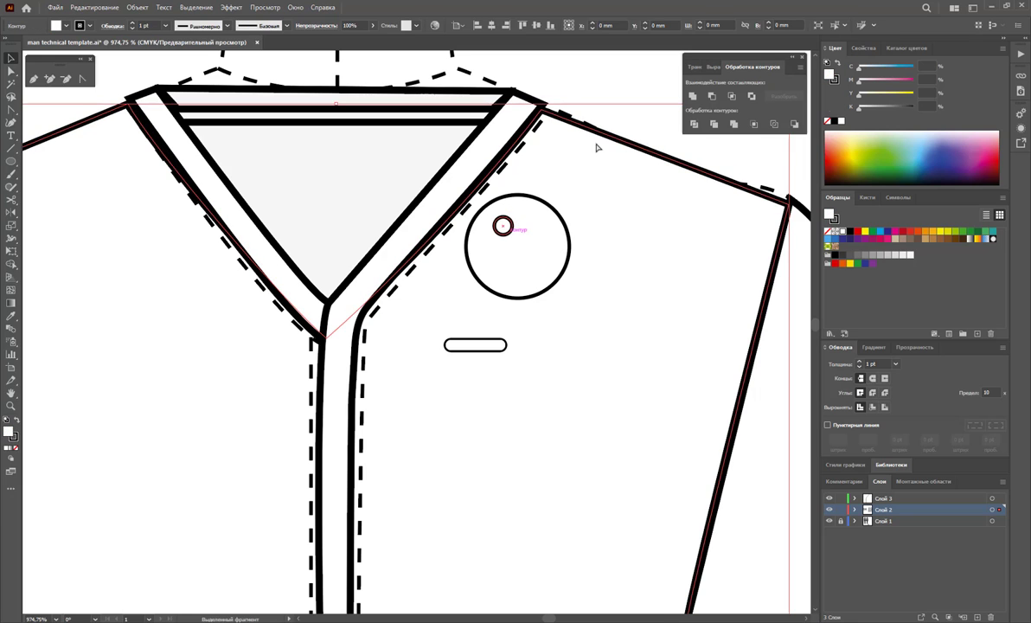
{"action": "left_click_drag", "start_coordinate": [501, 233], "coordinate": [509, 242]}
{"action": "left_click", "coordinate": [502, 227]}
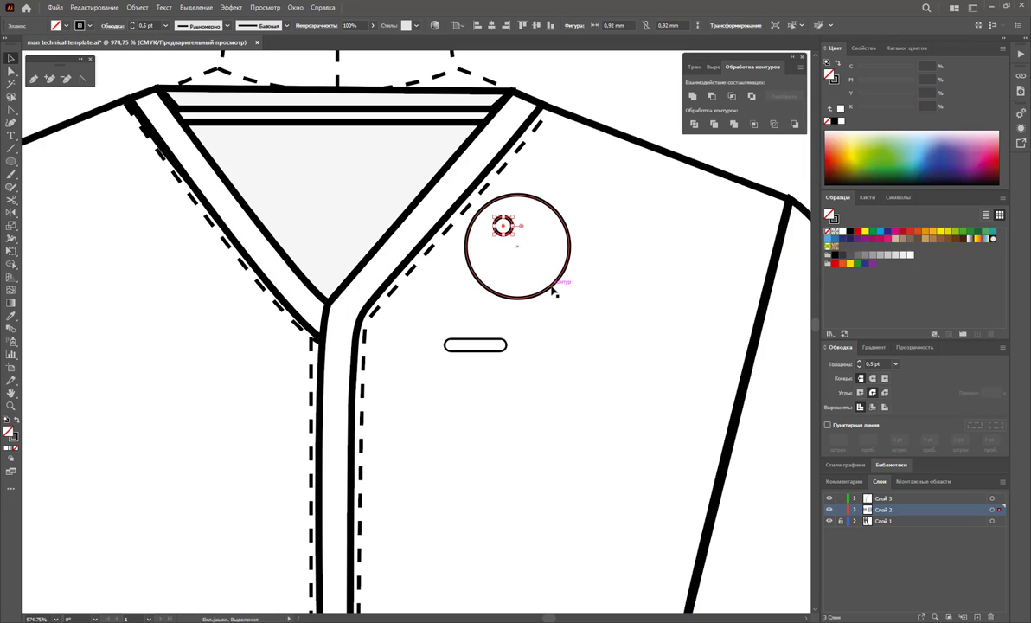
{"action": "scroll", "coordinate": [547, 295], "scroll_direction": "up", "scroll_amount": 3}
{"action": "scroll", "coordinate": [562, 363], "scroll_direction": "up", "scroll_amount": 2}
Step: Duplicate the small circle into four holes arranged in a 2×2 grid
{"action": "left_click_drag", "start_coordinate": [561, 361], "coordinate": [618, 124]}
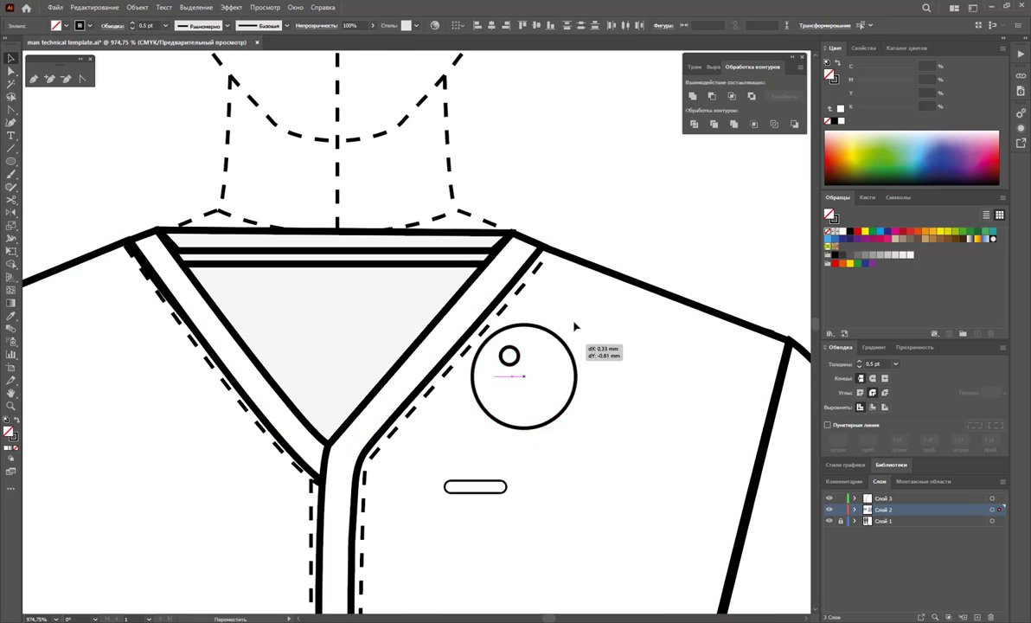
{"action": "left_click", "coordinate": [603, 164]}
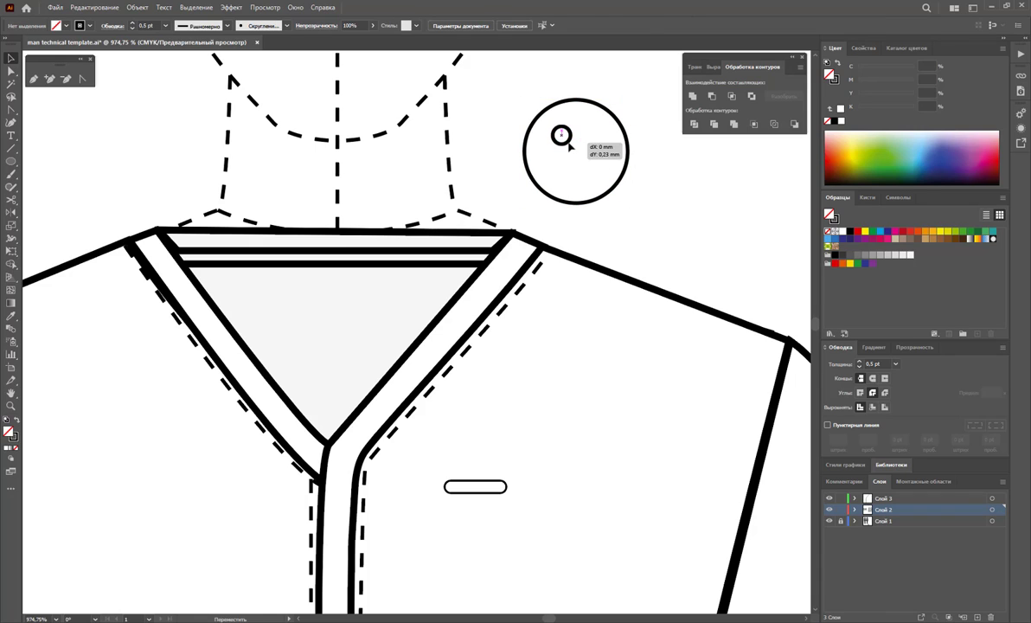
{"action": "left_click_drag", "start_coordinate": [567, 144], "coordinate": [585, 139]}
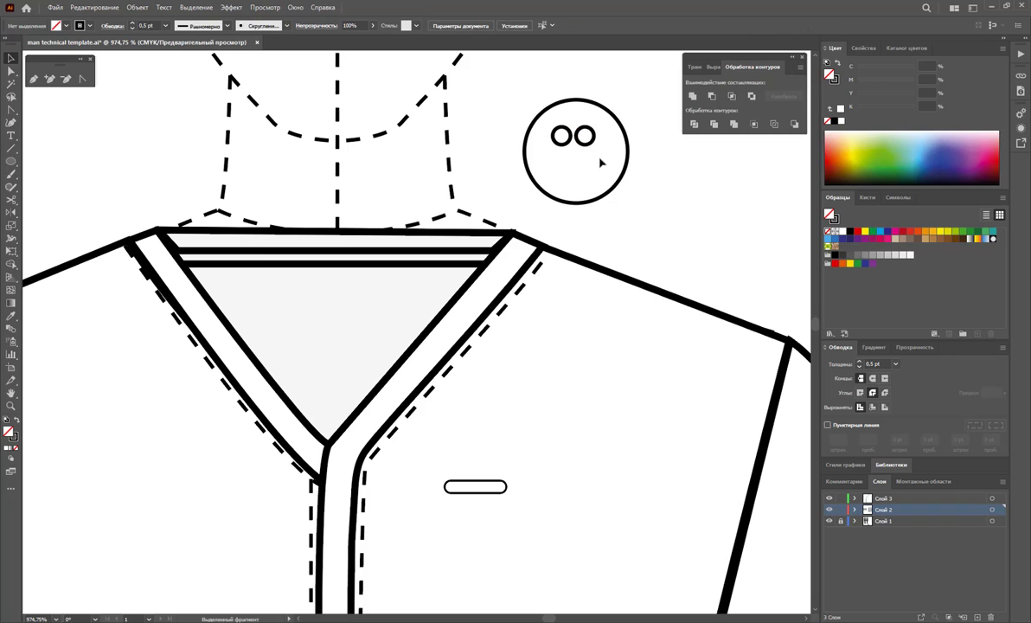
{"action": "key", "text": "ctrl+a"}
{"action": "mouse_move", "coordinate": [545, 121]}
{"action": "left_mouse_down"}
{"action": "mouse_move", "coordinate": [589, 150]}
{"action": "mouse_move", "coordinate": [588, 172]}
{"action": "left_mouse_up"}
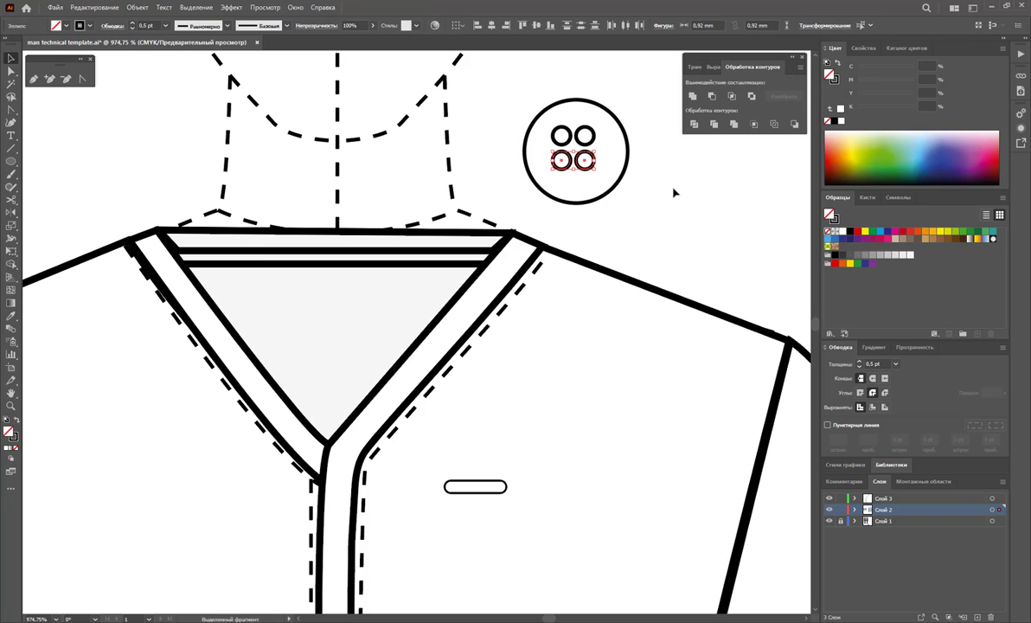
{"action": "left_click", "coordinate": [603, 191]}
Step: Center the big circle on the four holes and group all parts as one button
{"action": "key", "text": "ctrl+a"}
{"action": "left_click", "coordinate": [623, 184], "text": "shift"}
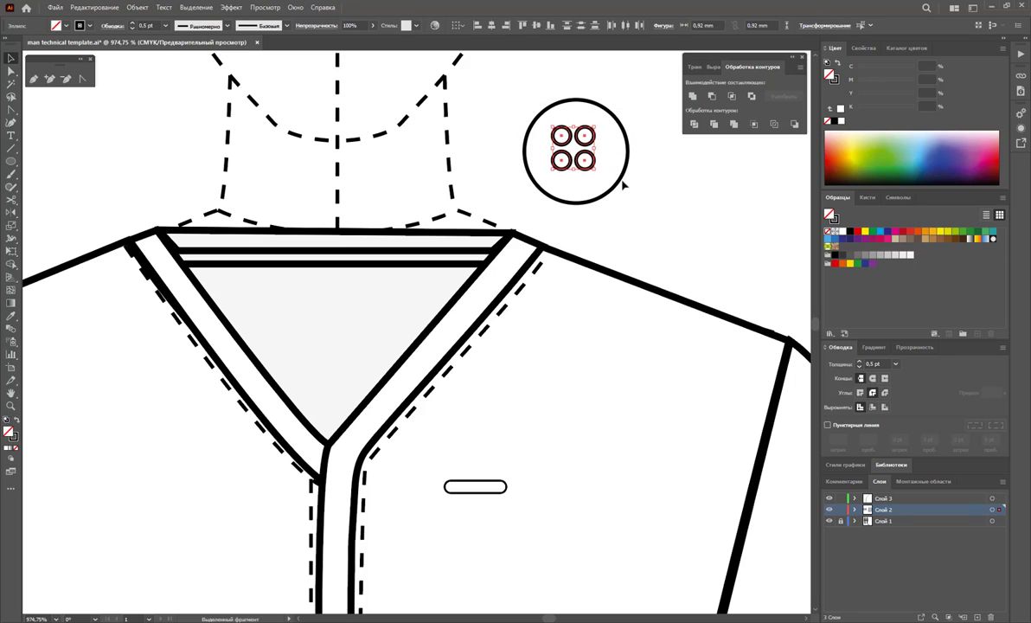
{"action": "left_click_drag", "start_coordinate": [619, 178], "coordinate": [618, 178]}
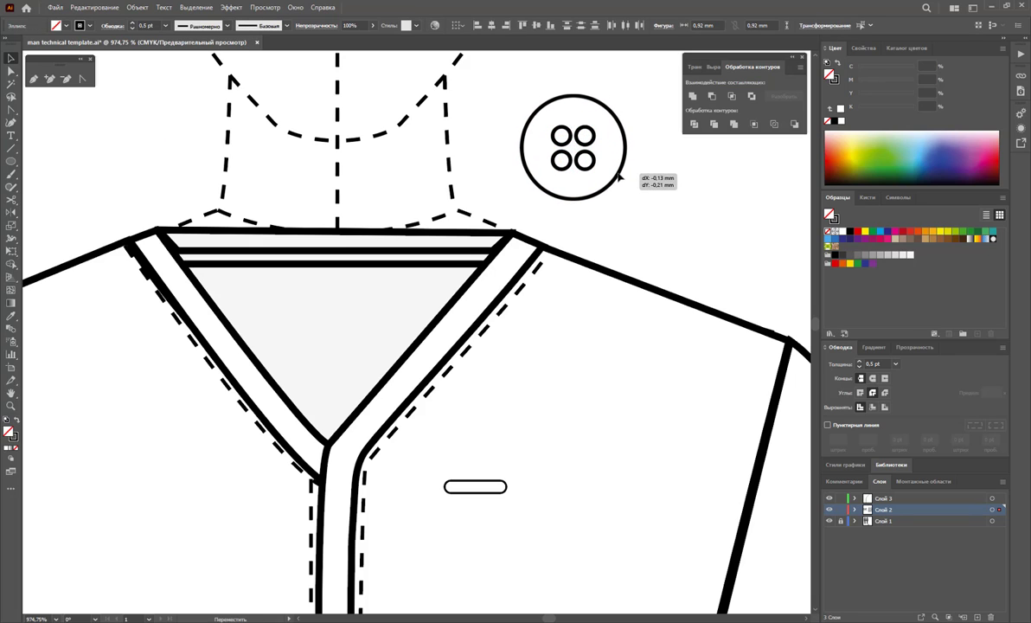
{"action": "key", "text": "ctrl+a"}
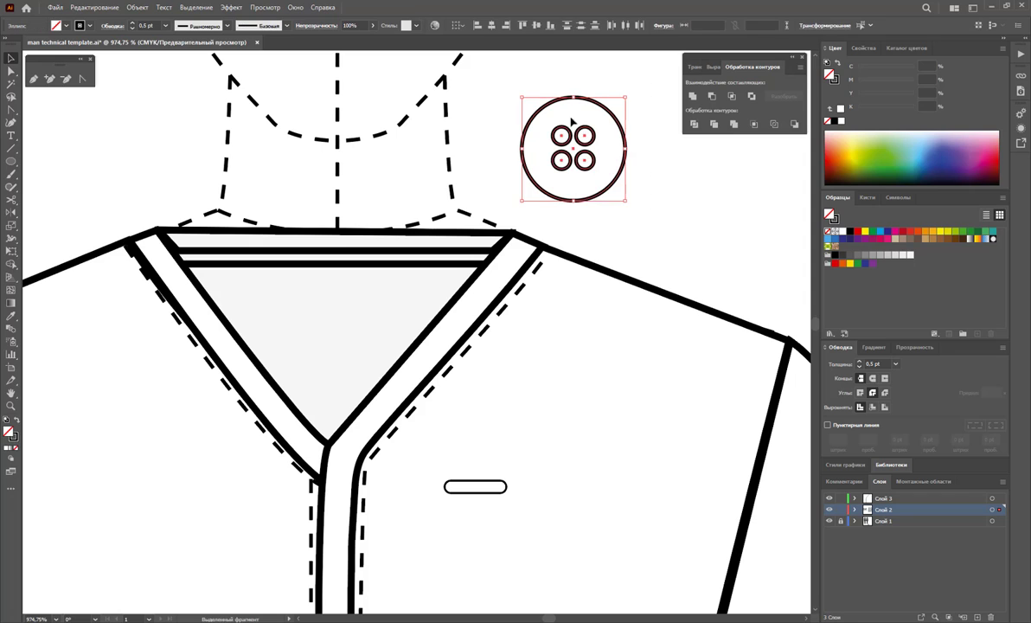
{"action": "right_click", "coordinate": [588, 130]}
{"action": "left_click", "coordinate": [627, 198]}
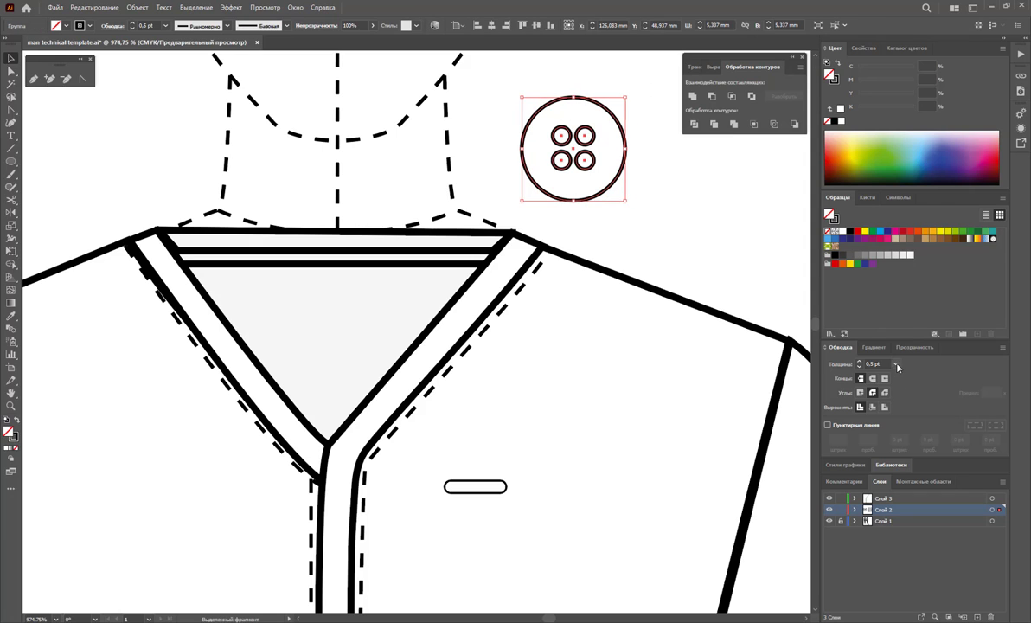
Step: Thin the button's stroke to 0.25 pt and scale it down onto the buttonhole
{"action": "left_click", "coordinate": [897, 365]}
{"action": "left_click", "coordinate": [908, 101]}
{"action": "mouse_move", "coordinate": [626, 200]}
{"action": "left_mouse_down"}
{"action": "mouse_move", "coordinate": [588, 145]}
{"action": "mouse_move", "coordinate": [598, 161]}
{"action": "mouse_move", "coordinate": [580, 171]}
{"action": "mouse_move", "coordinate": [463, 498]}
{"action": "mouse_move", "coordinate": [460, 488]}
{"action": "mouse_move", "coordinate": [490, 498]}
{"action": "mouse_move", "coordinate": [483, 486]}
{"action": "left_mouse_up"}
{"action": "left_click", "coordinate": [500, 491]}
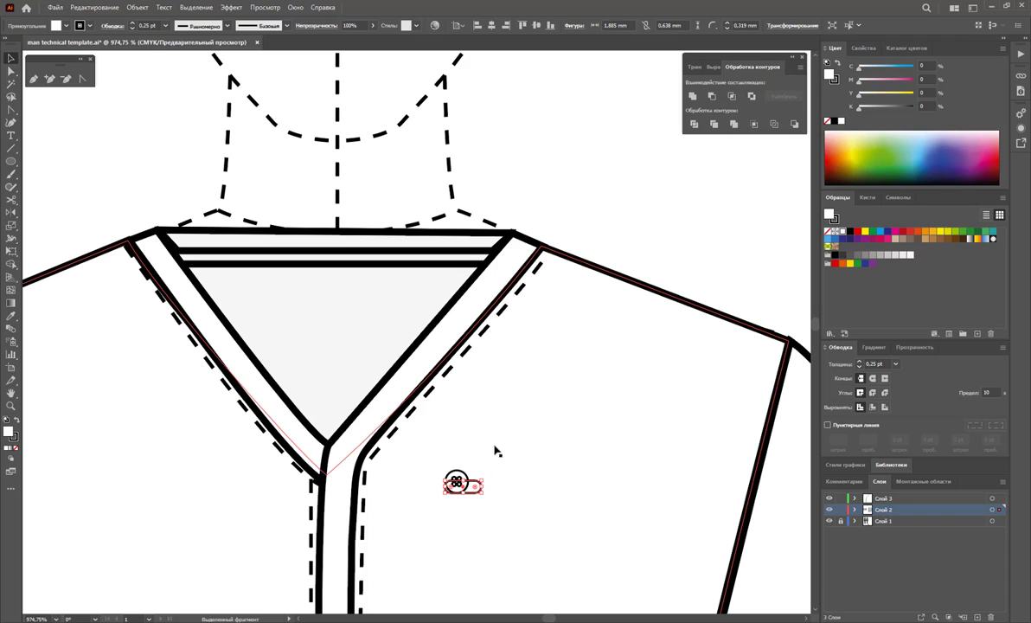
{"action": "left_click", "coordinate": [495, 450]}
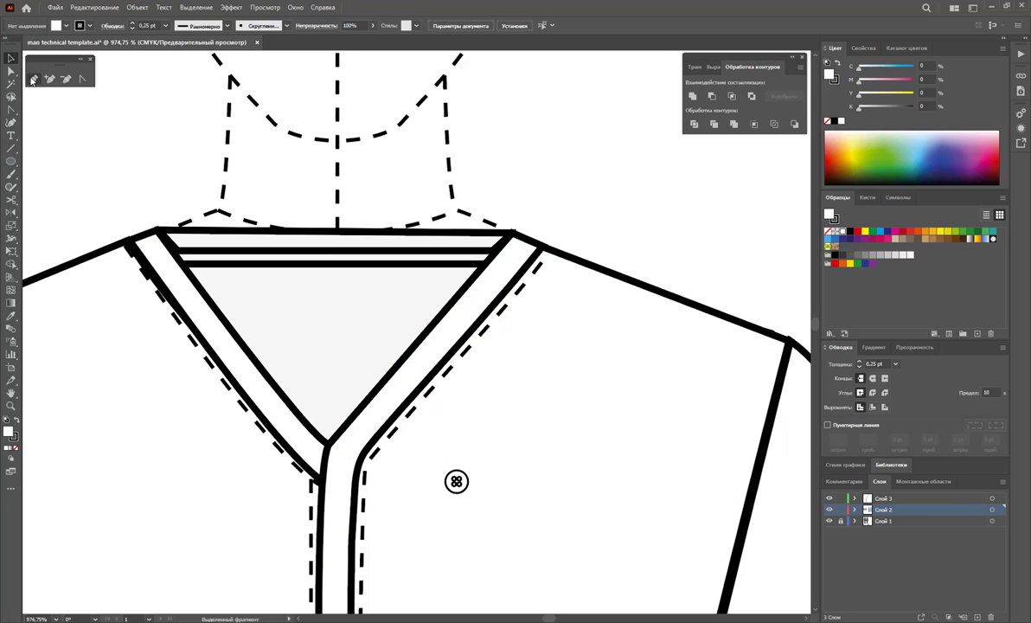
Step: Try a thread line across the button, undo it, and bring the button group forward
{"action": "left_click", "coordinate": [32, 79]}
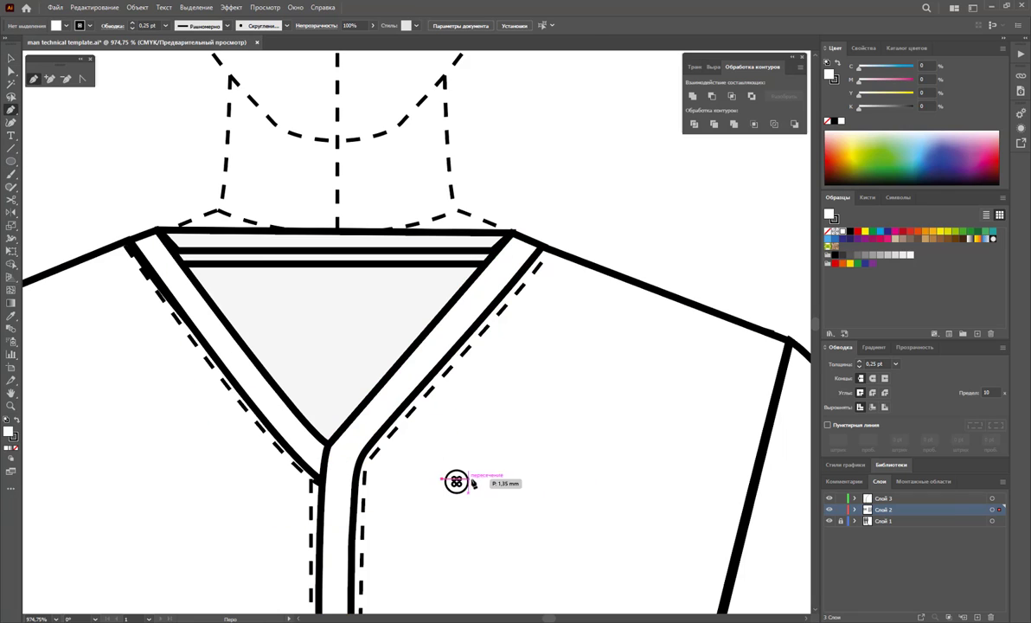
{"action": "left_click", "coordinate": [474, 482]}
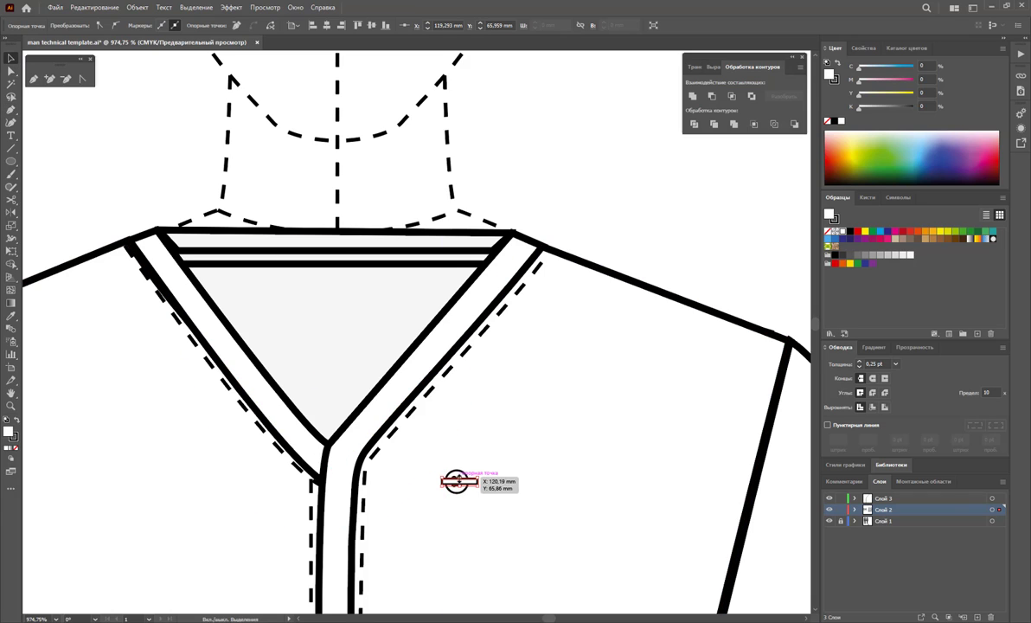
{"action": "key", "text": "ctrl+z"}
{"action": "right_click", "coordinate": [459, 481]}
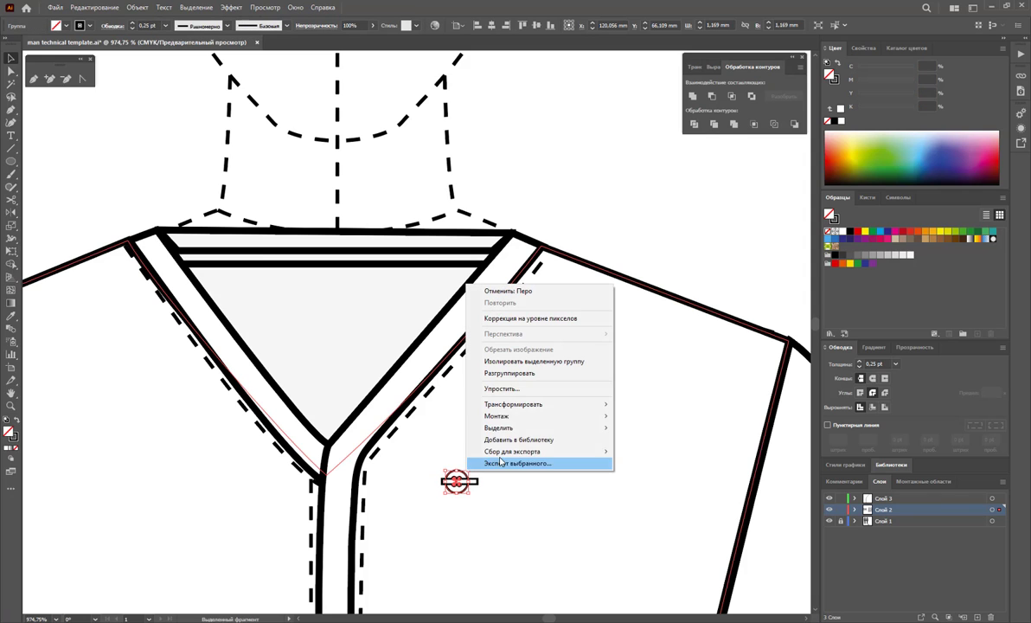
{"action": "left_click", "coordinate": [656, 426]}
Step: Select the whole four-hole button group and give it a white fill from Swatches
{"action": "key", "text": "ctrl+shift+a"}
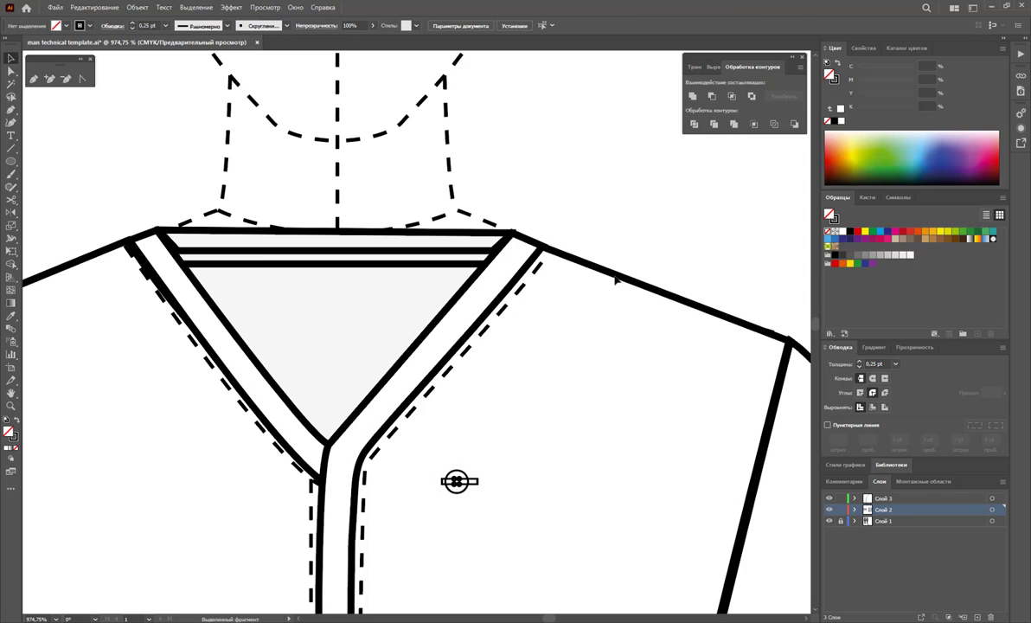
{"action": "left_click", "coordinate": [459, 481]}
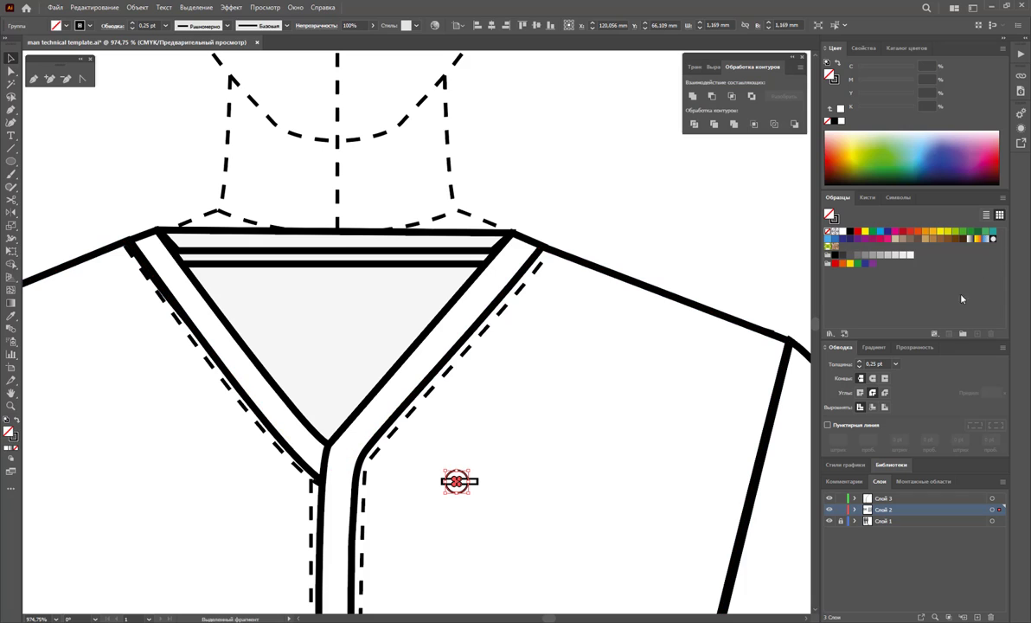
{"action": "left_click", "coordinate": [501, 479]}
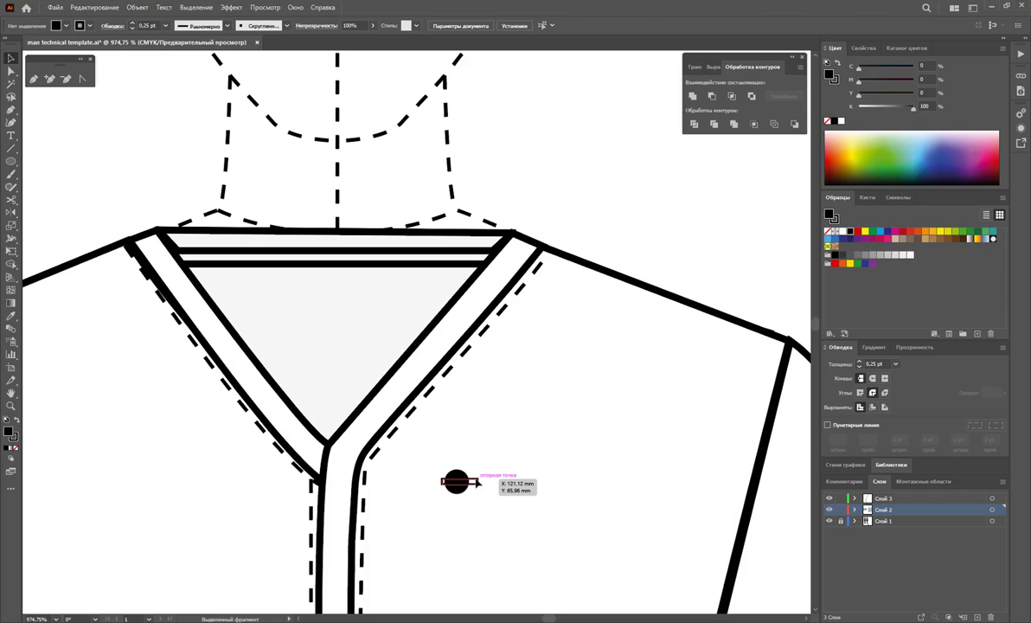
{"action": "left_click", "coordinate": [456, 481]}
{"action": "left_click", "coordinate": [721, 223]}
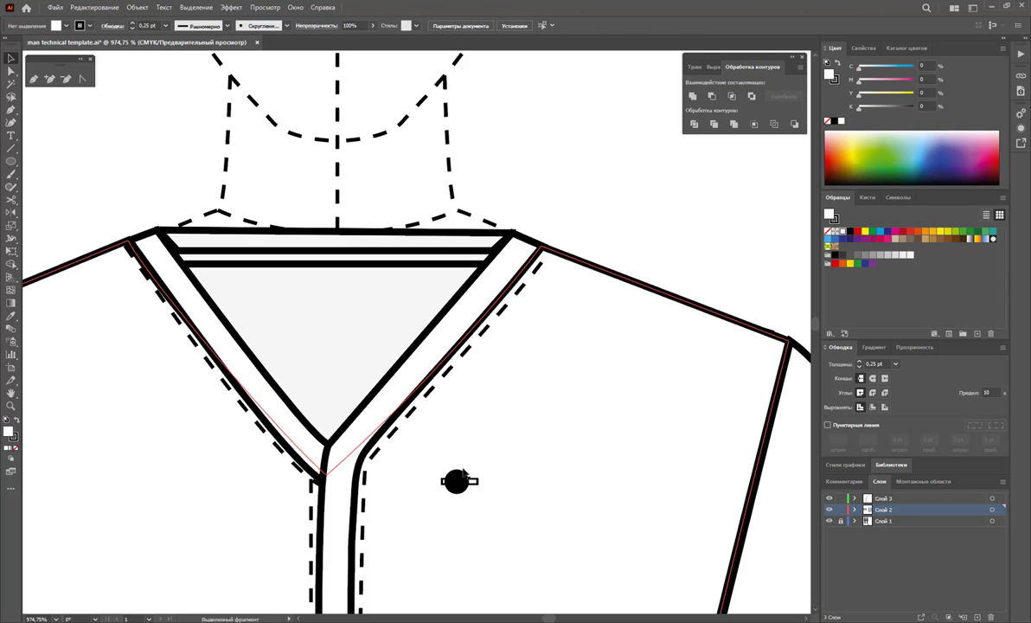
{"action": "left_click", "coordinate": [458, 480]}
{"action": "left_click", "coordinate": [842, 232]}
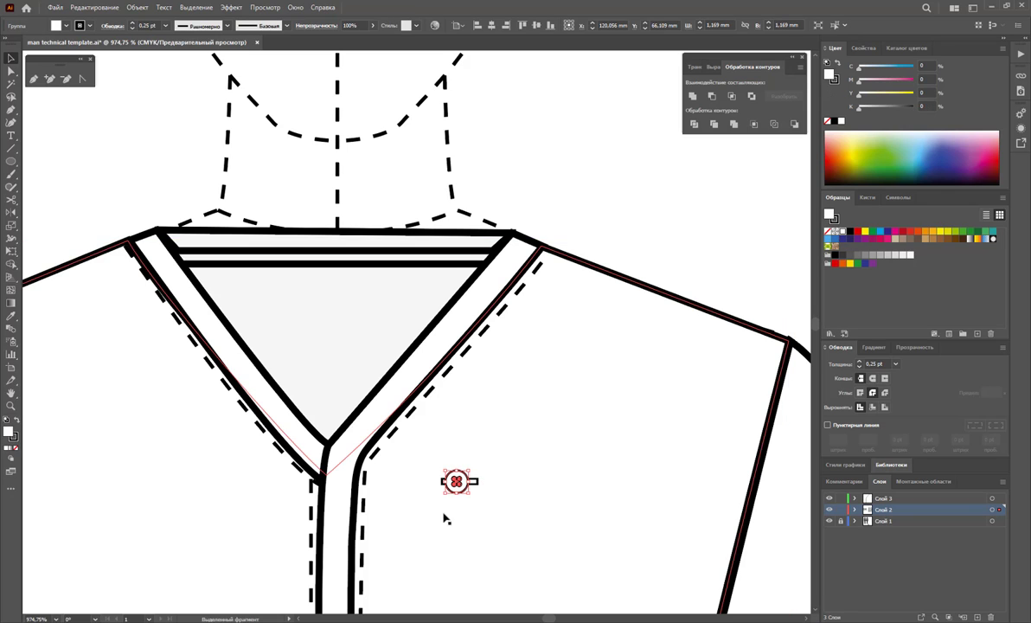
Step: Adjust the button's anchor points with Direct Selection
{"action": "left_click_drag", "start_coordinate": [453, 478], "coordinate": [481, 482]}
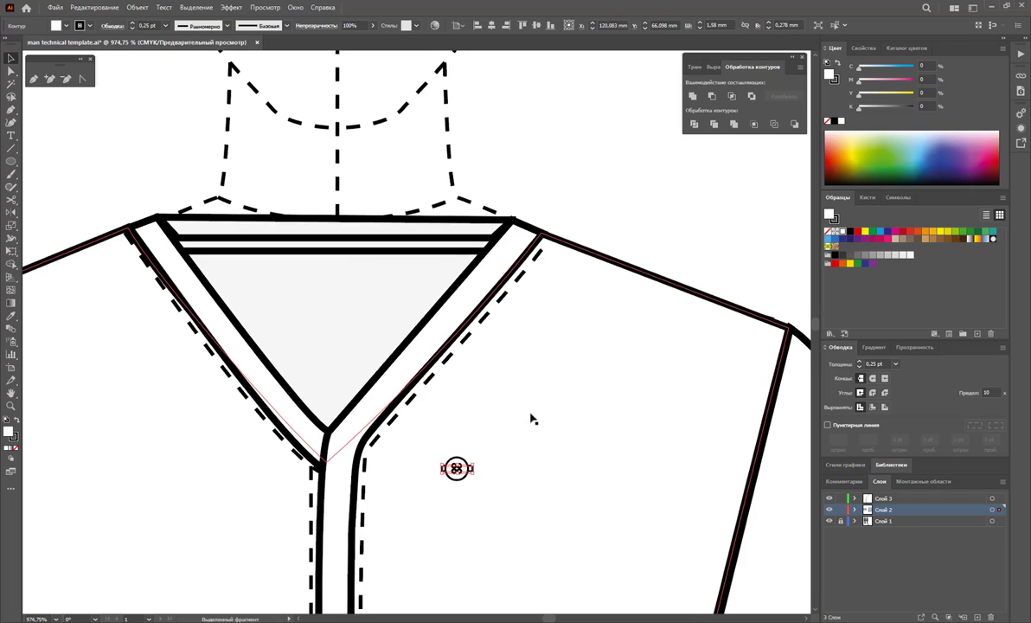
{"action": "scroll", "coordinate": [519, 407], "scroll_direction": "down", "scroll_amount": 3}
{"action": "left_click", "coordinate": [458, 351]}
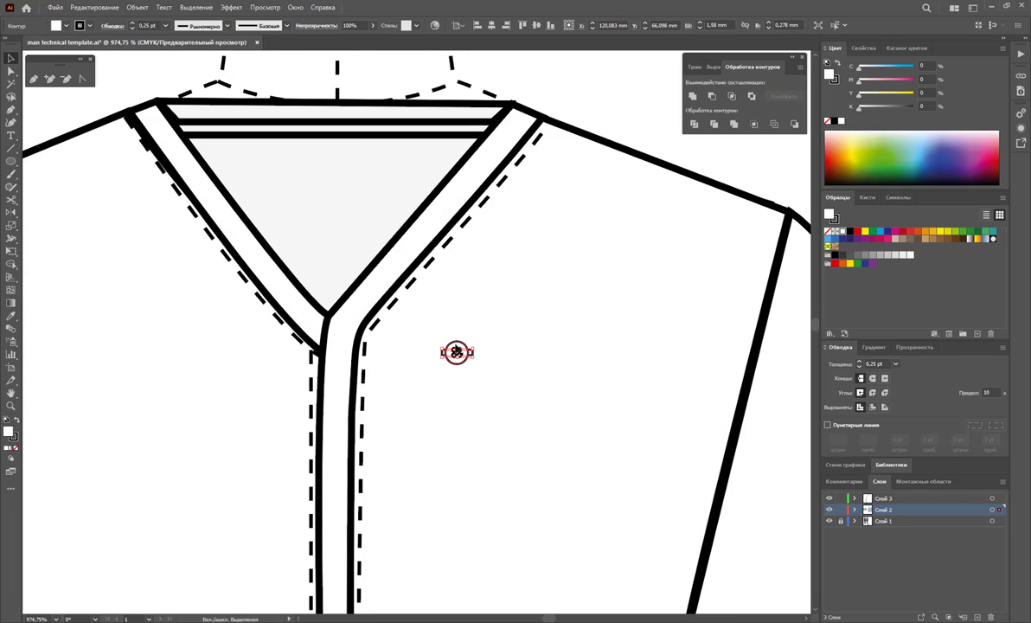
{"action": "left_click", "coordinate": [607, 85]}
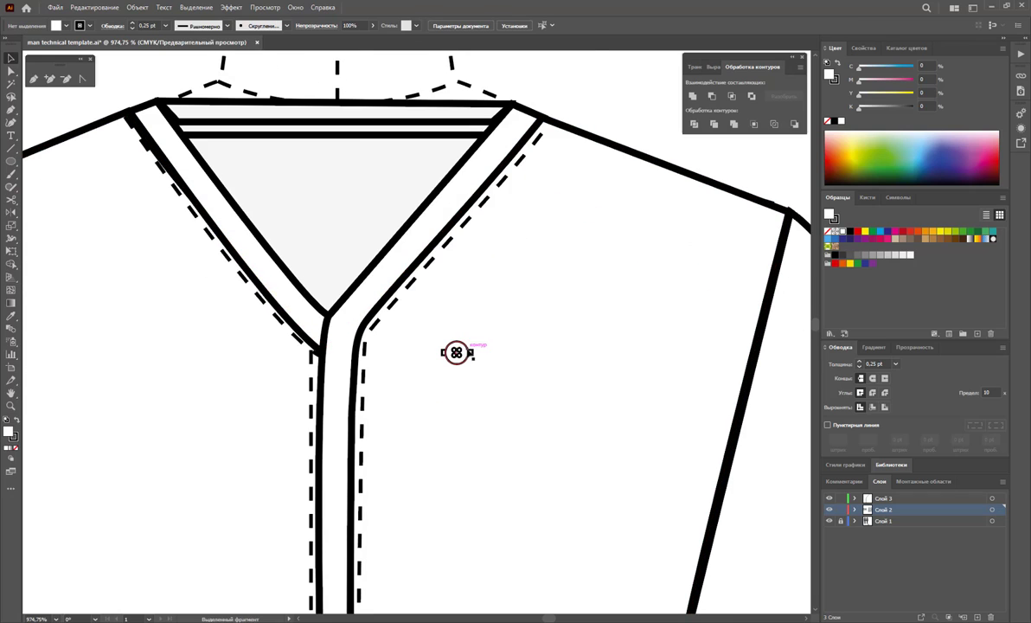
{"action": "left_click", "coordinate": [458, 354]}
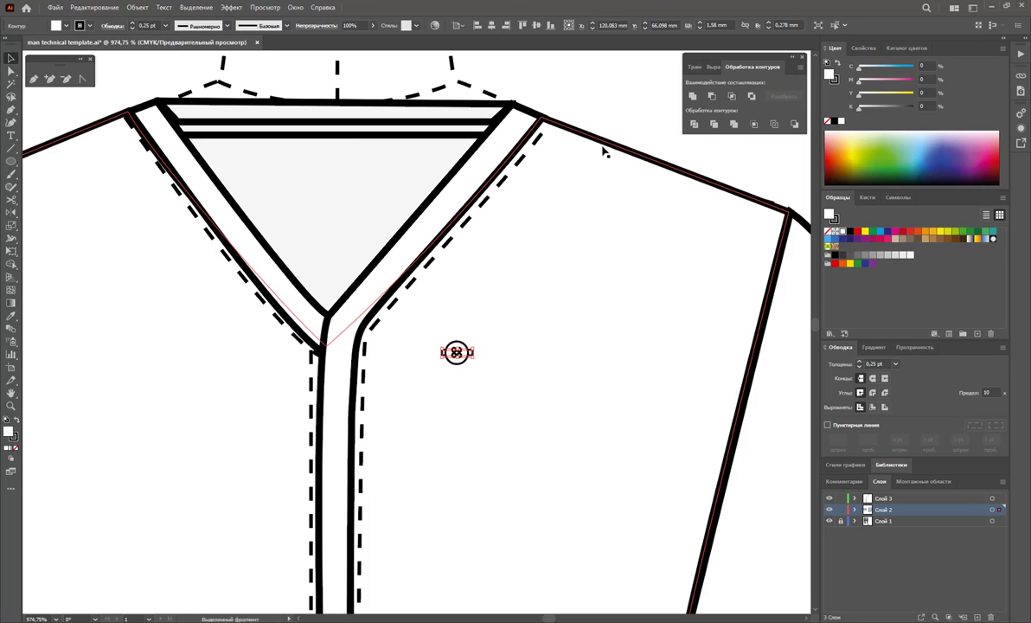
Step: Select only the button pieces, excluding the collar lines, and group them into one object
{"action": "mouse_move", "coordinate": [626, 115]}
{"action": "left_mouse_down"}
{"action": "mouse_move", "coordinate": [459, 425]}
{"action": "mouse_move", "coordinate": [449, 415]}
{"action": "left_mouse_up"}
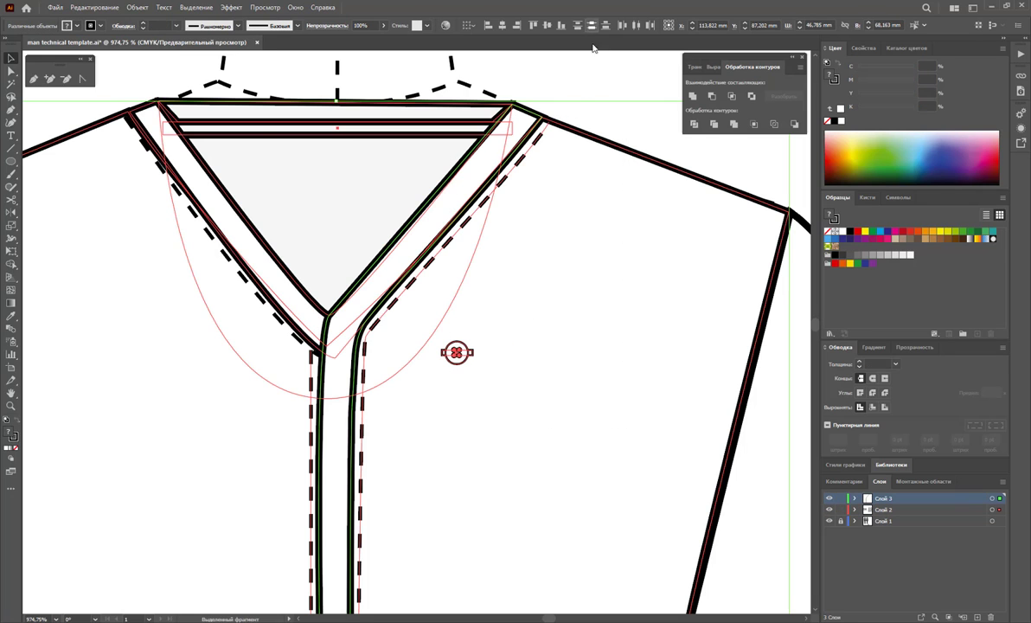
{"action": "left_click_drag", "start_coordinate": [591, 159], "coordinate": [565, 253]}
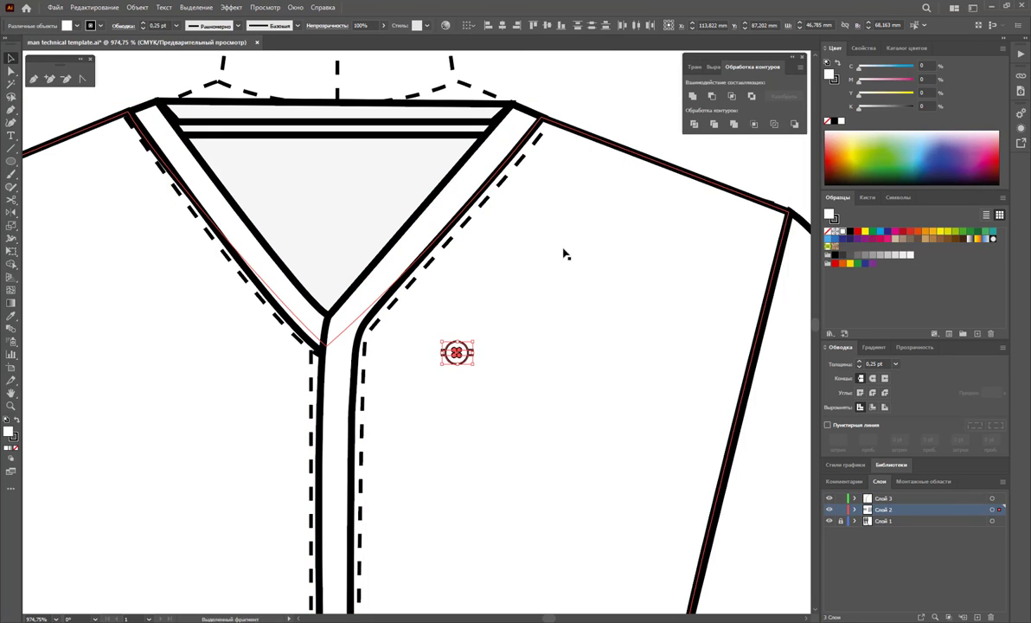
{"action": "right_click", "coordinate": [456, 348]}
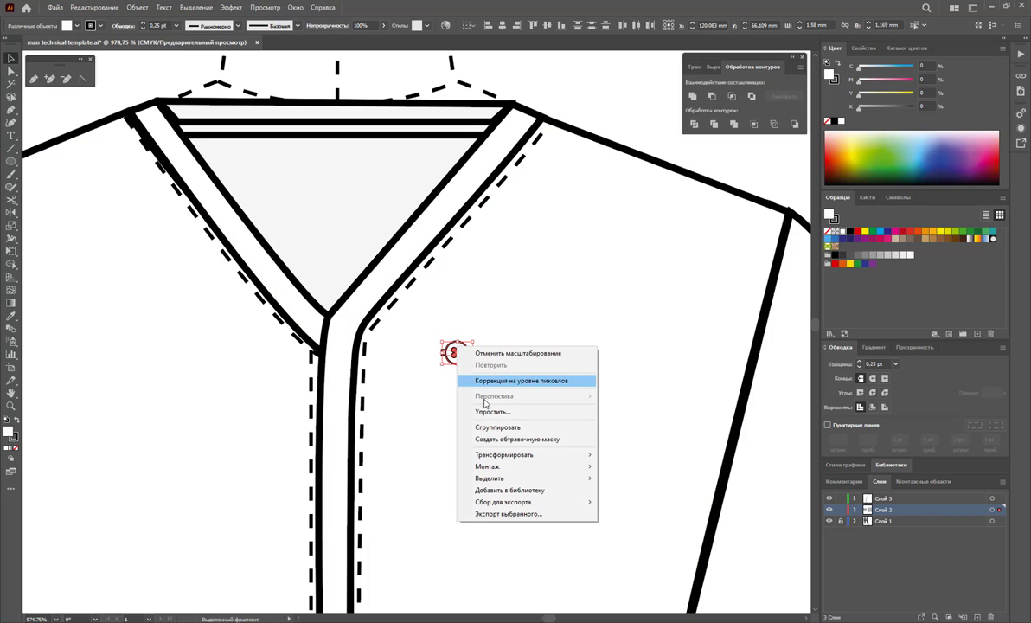
{"action": "left_click", "coordinate": [490, 427]}
Step: Move the button to the top of the placket and bring it in front of the shirt lines
{"action": "left_click_drag", "start_coordinate": [453, 351], "coordinate": [340, 351]}
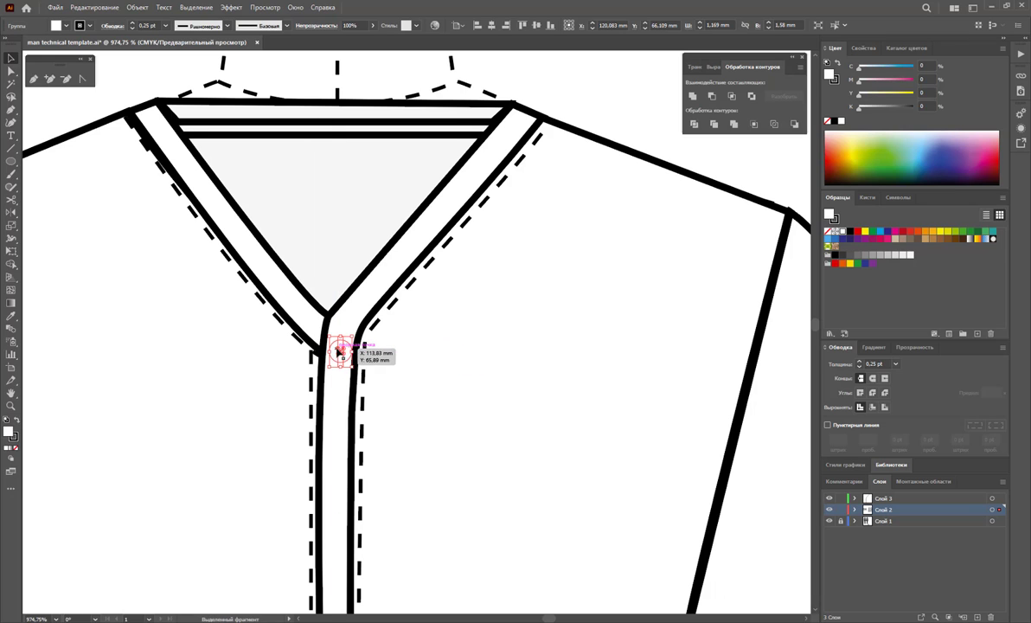
{"action": "right_click", "coordinate": [339, 351]}
{"action": "left_click", "coordinate": [510, 480]}
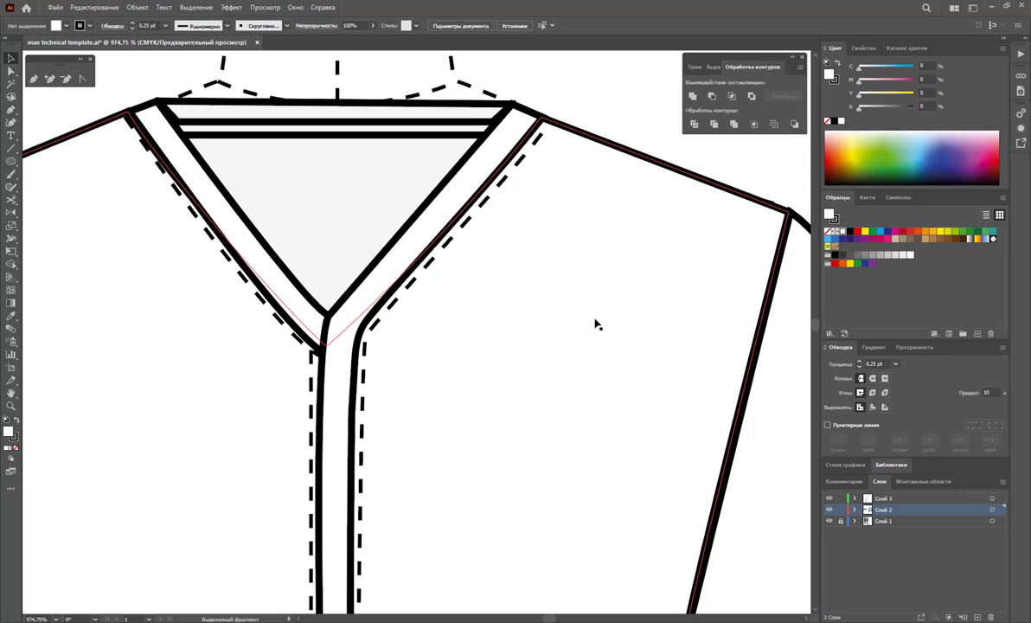
Step: Group all the shirt lines, ungroup them again, and make Слой 2 the active layer
{"action": "key", "text": "ctrl+a"}
{"action": "right_click", "coordinate": [499, 155]}
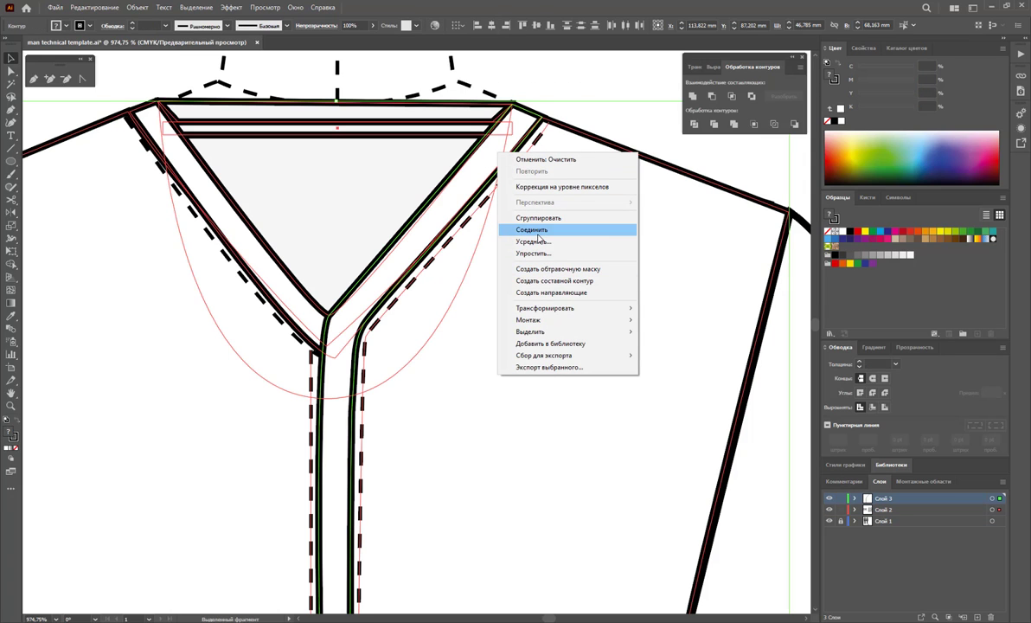
{"action": "left_click", "coordinate": [540, 218]}
{"action": "right_click", "coordinate": [539, 221]}
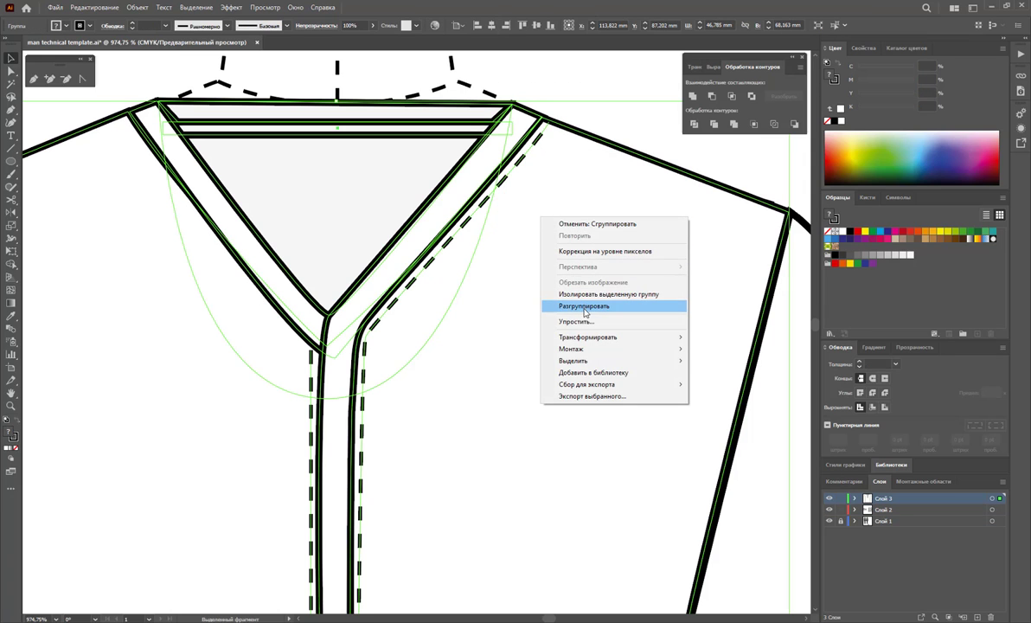
{"action": "left_click", "coordinate": [566, 299]}
{"action": "left_click", "coordinate": [883, 514]}
Step: Zoom out, marquee-select the V-neck shirt's paths, and group them
{"action": "key", "text": "z"}
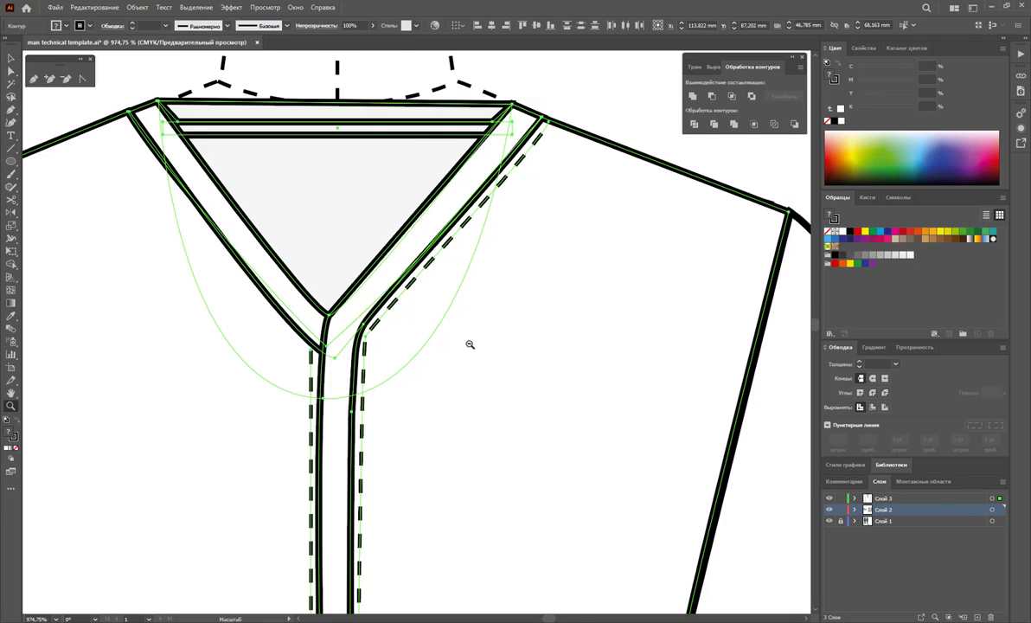
{"action": "left_click_drag", "start_coordinate": [470, 345], "coordinate": [413, 394]}
{"action": "key", "text": "ctrl+minus"}
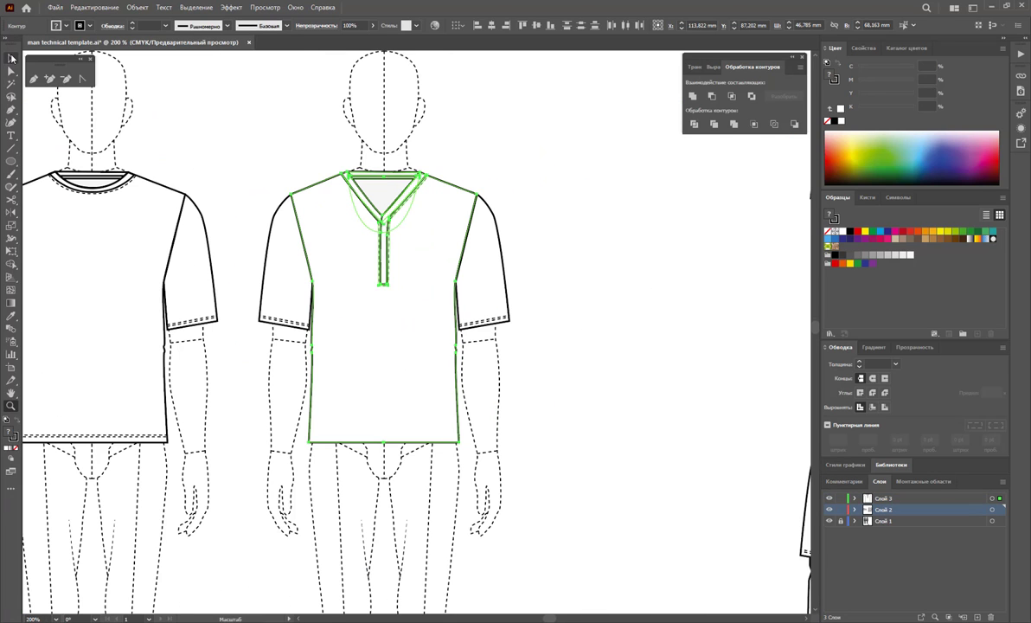
{"action": "left_click", "coordinate": [11, 58]}
{"action": "left_click_drag", "start_coordinate": [243, 130], "coordinate": [530, 450]}
{"action": "right_click", "coordinate": [390, 299]}
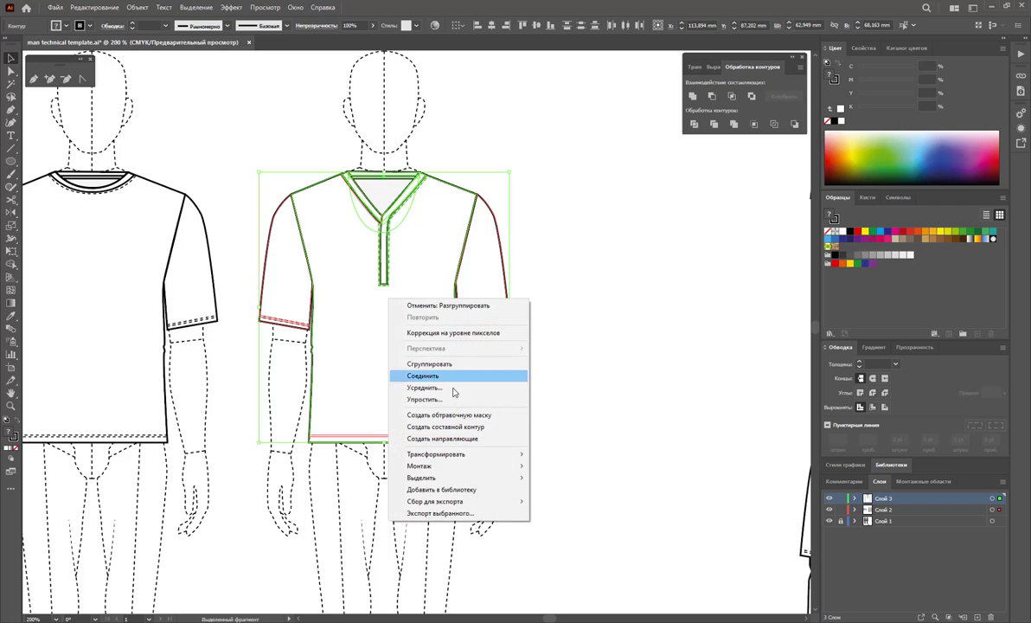
{"action": "left_click", "coordinate": [430, 363]}
{"action": "right_click", "coordinate": [422, 339]}
{"action": "left_click", "coordinate": [520, 425]}
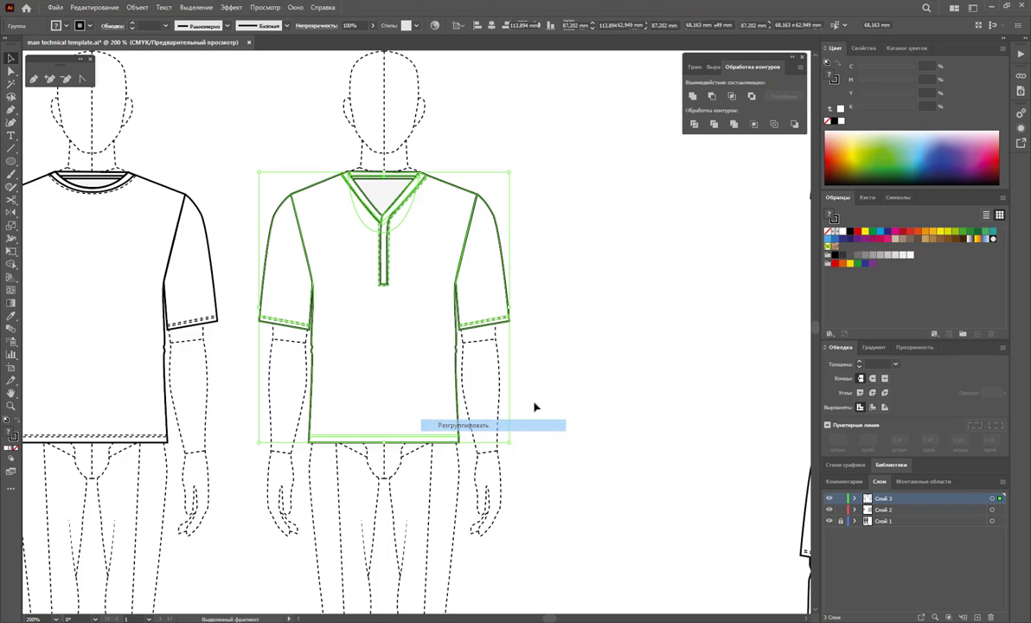
Step: Delete an accidentally pasted number and paste the button back onto the V-neck shirt
{"action": "left_click", "coordinate": [535, 407]}
{"action": "key", "text": "ctrl+v"}
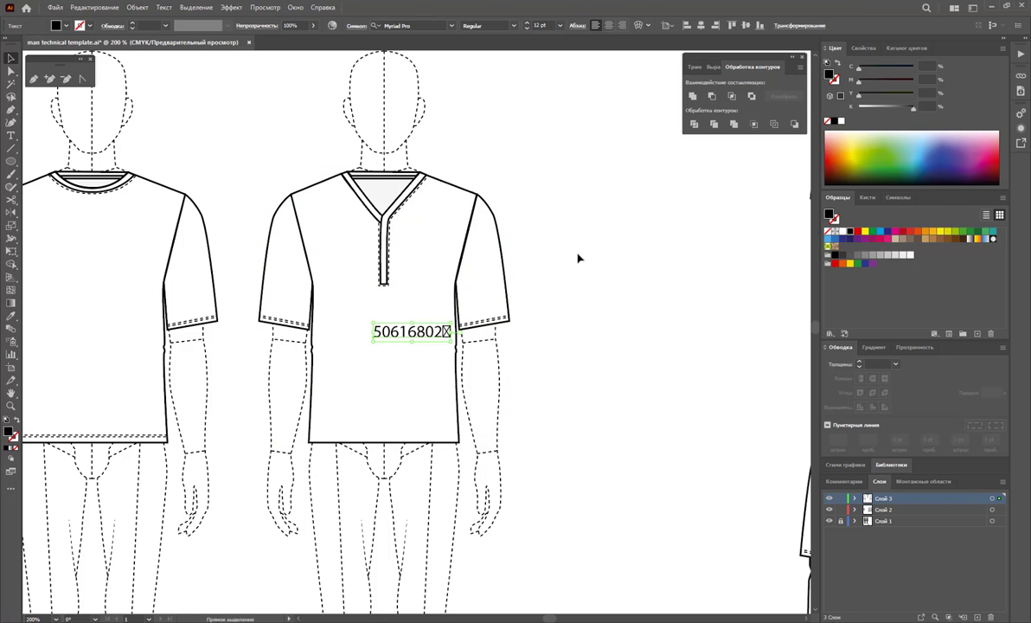
{"action": "key", "text": "Delete"}
{"action": "left_click", "coordinate": [410, 335]}
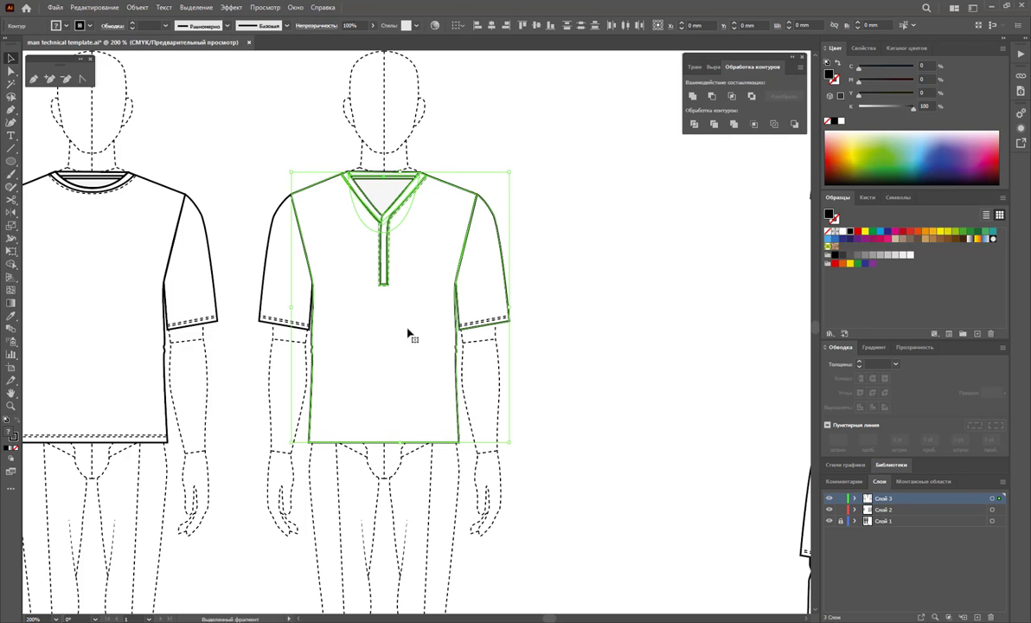
{"action": "left_click", "coordinate": [593, 314]}
{"action": "key", "text": "ctrl+a"}
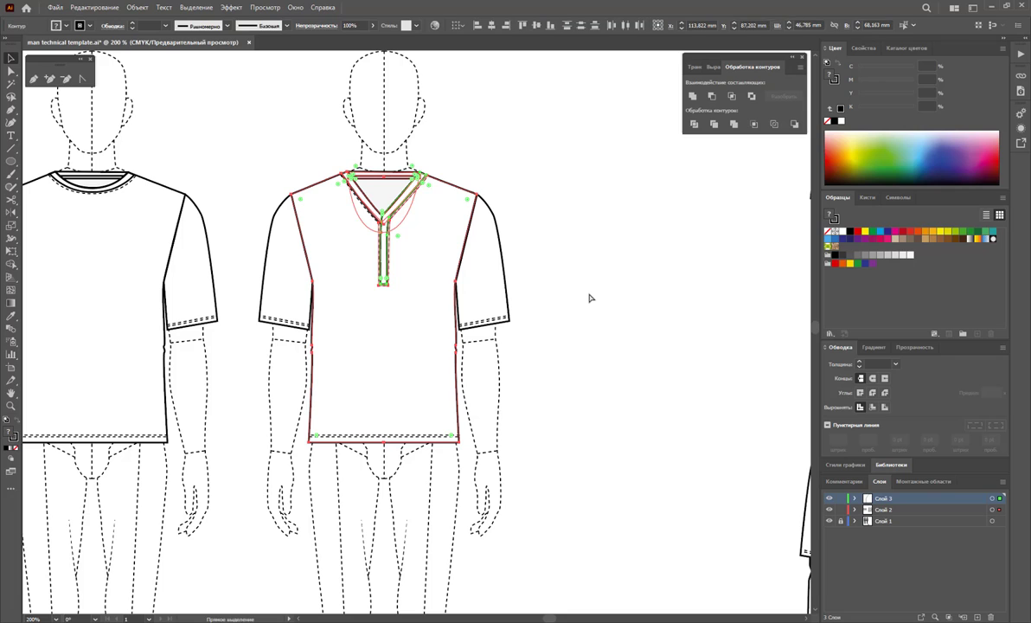
{"action": "left_click", "coordinate": [584, 293]}
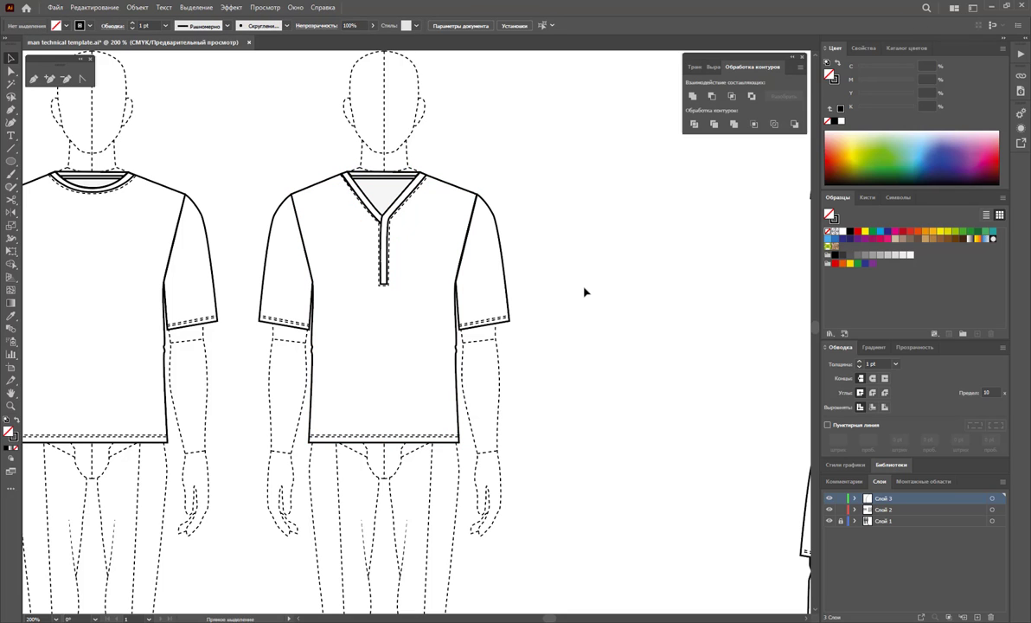
{"action": "key", "text": "ctrl+v"}
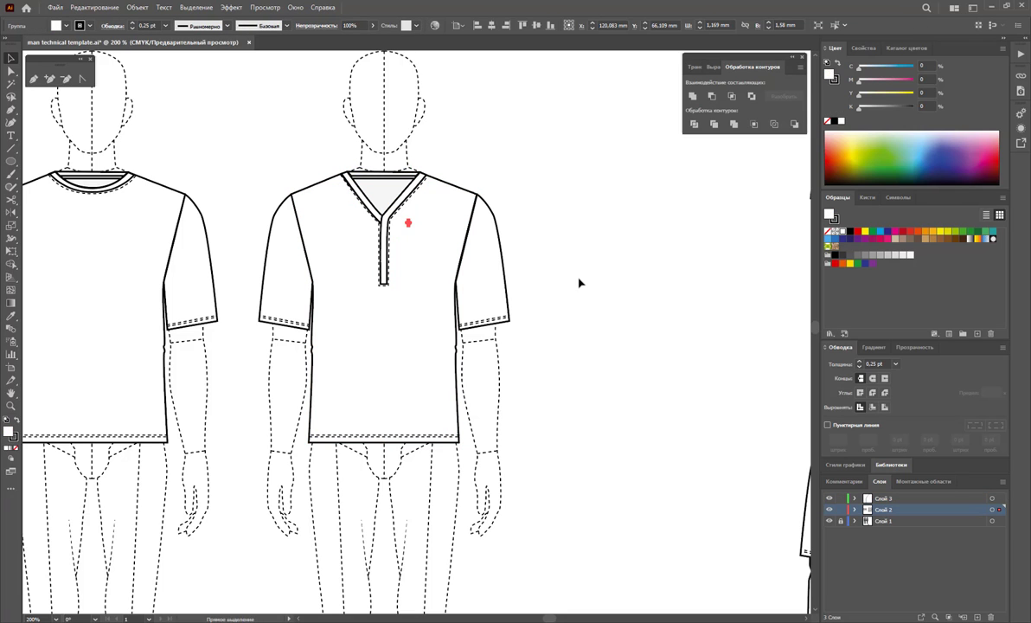
{"action": "left_click", "coordinate": [572, 291]}
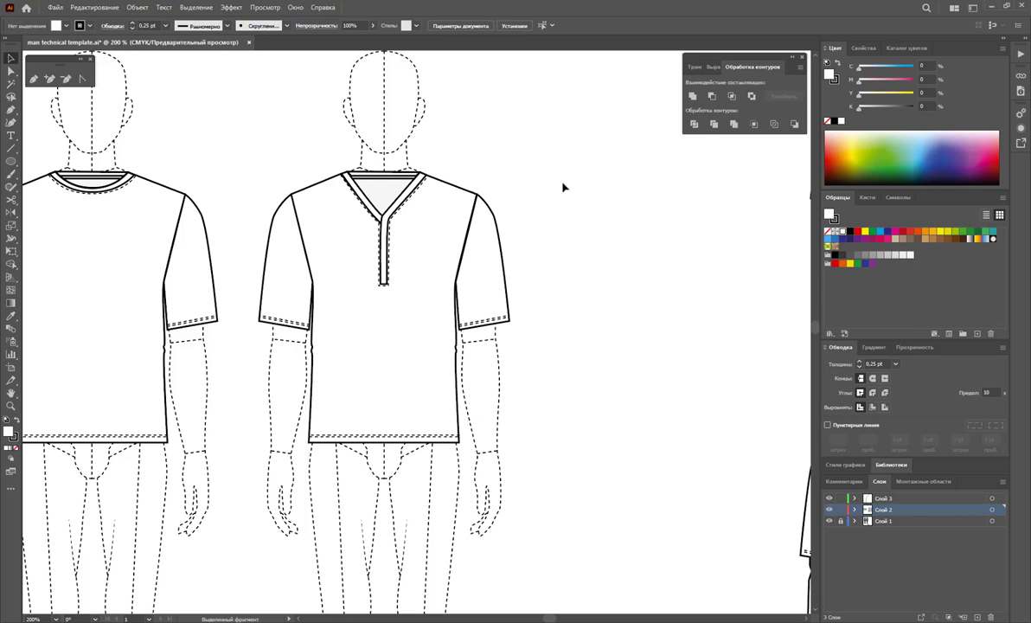
Step: Marquee-select the whole V-neck shirt with its button and group it
{"action": "left_click_drag", "start_coordinate": [509, 118], "coordinate": [246, 467]}
{"action": "right_click", "coordinate": [353, 344]}
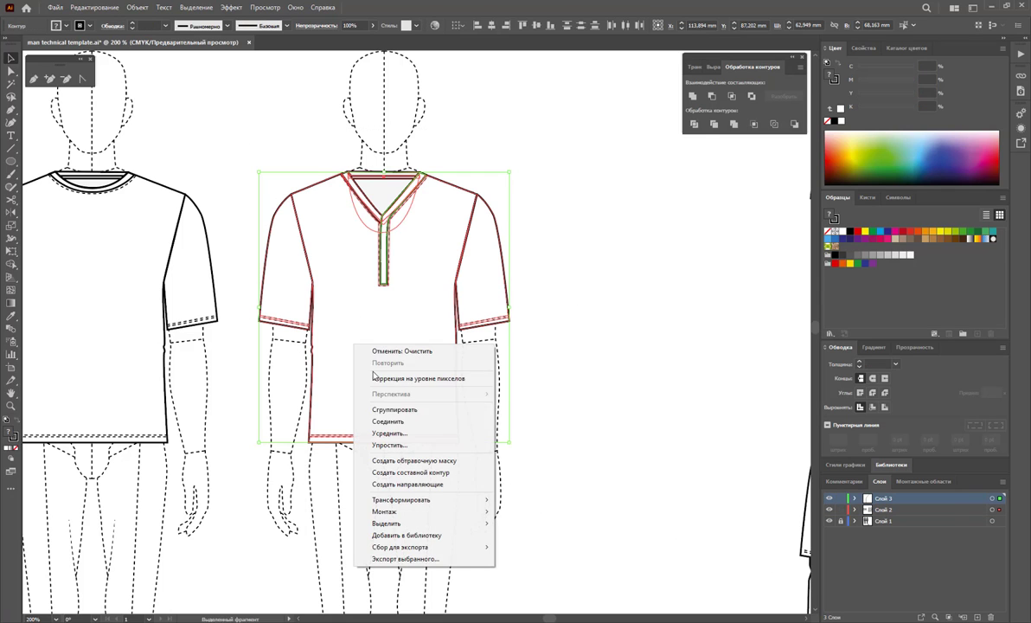
{"action": "left_click", "coordinate": [407, 410]}
{"action": "right_click", "coordinate": [373, 364]}
{"action": "key", "text": "Escape"}
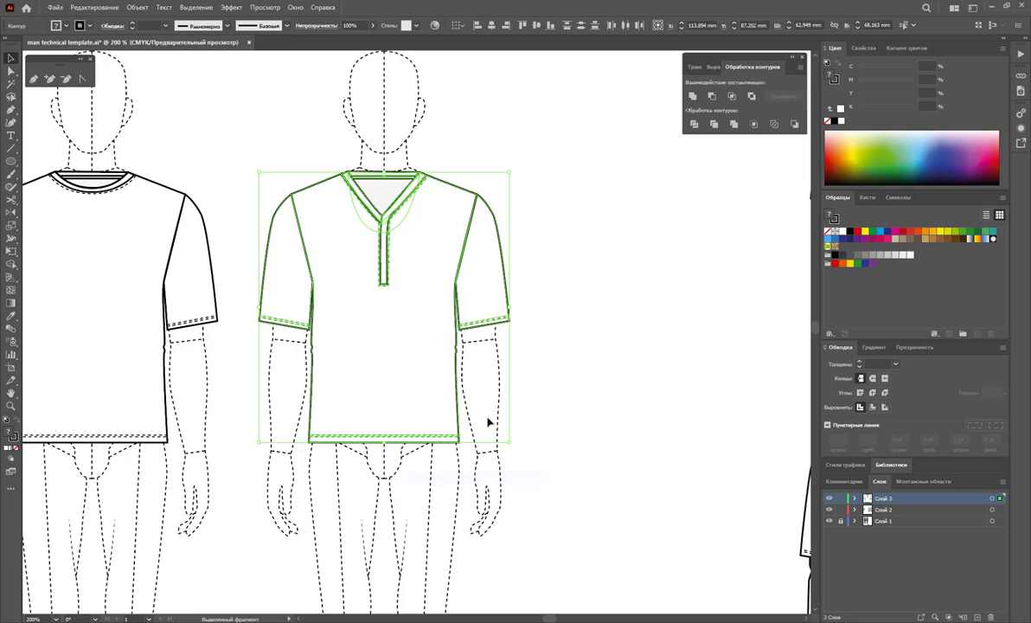
{"action": "left_click", "coordinate": [488, 423]}
Step: Place the button at the top of the V-neck placket, about 4 mm below the neckline
{"action": "left_click", "coordinate": [416, 334]}
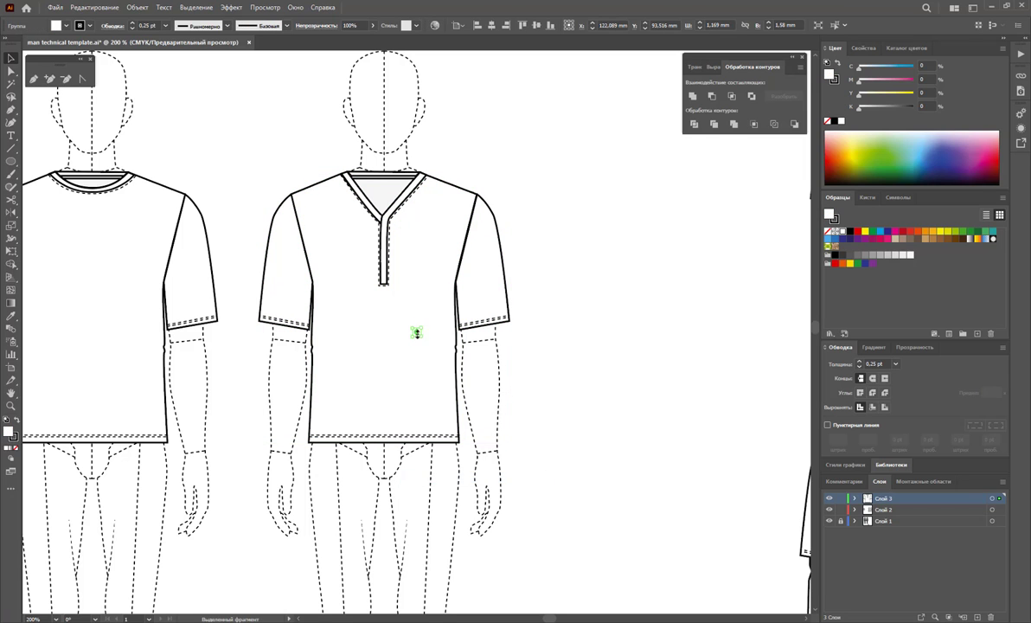
{"action": "left_click", "coordinate": [12, 406]}
{"action": "left_click_drag", "start_coordinate": [362, 265], "coordinate": [132, 188]}
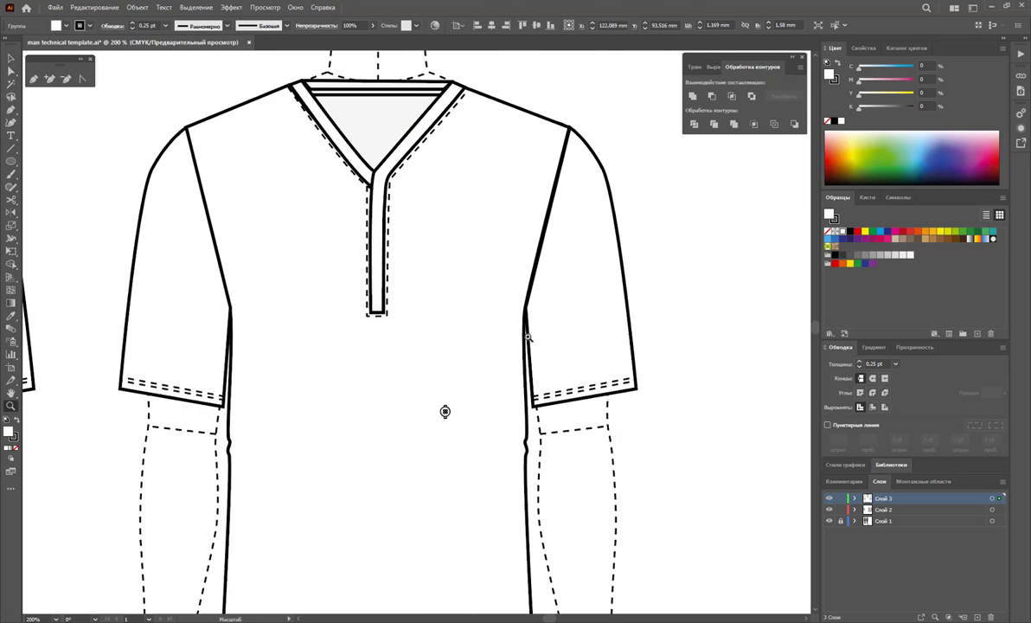
{"action": "left_click", "coordinate": [10, 61]}
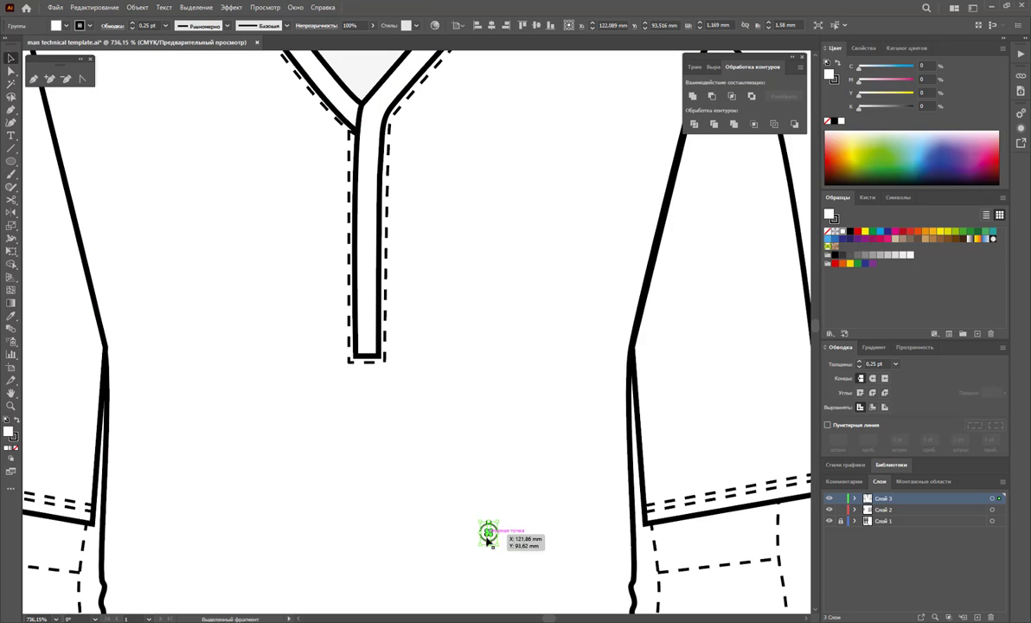
{"action": "left_click_drag", "start_coordinate": [489, 532], "coordinate": [370, 119]}
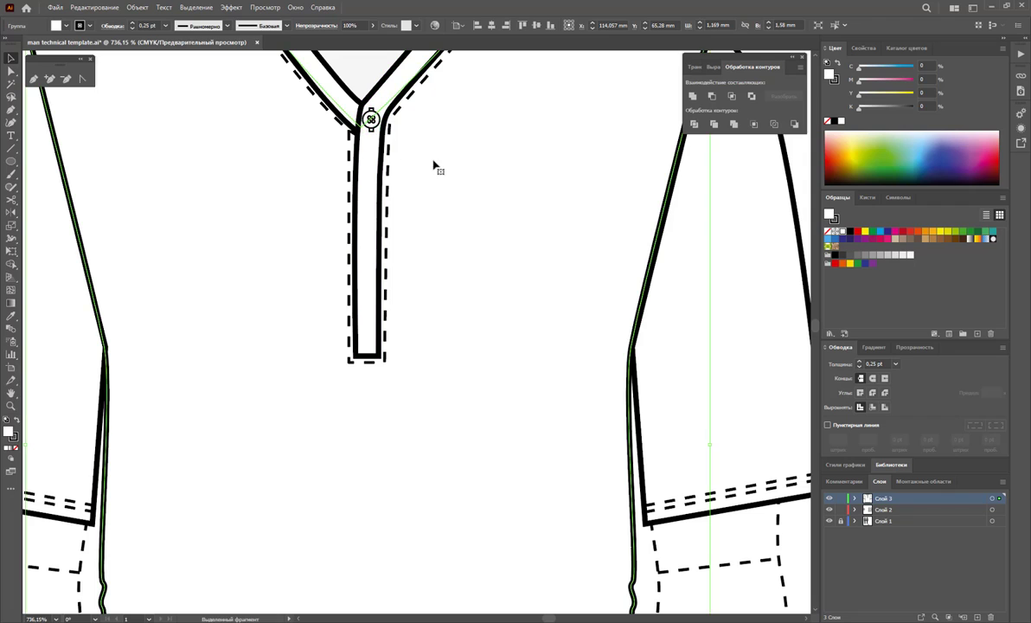
{"action": "left_click_drag", "start_coordinate": [370, 119], "coordinate": [367, 189]}
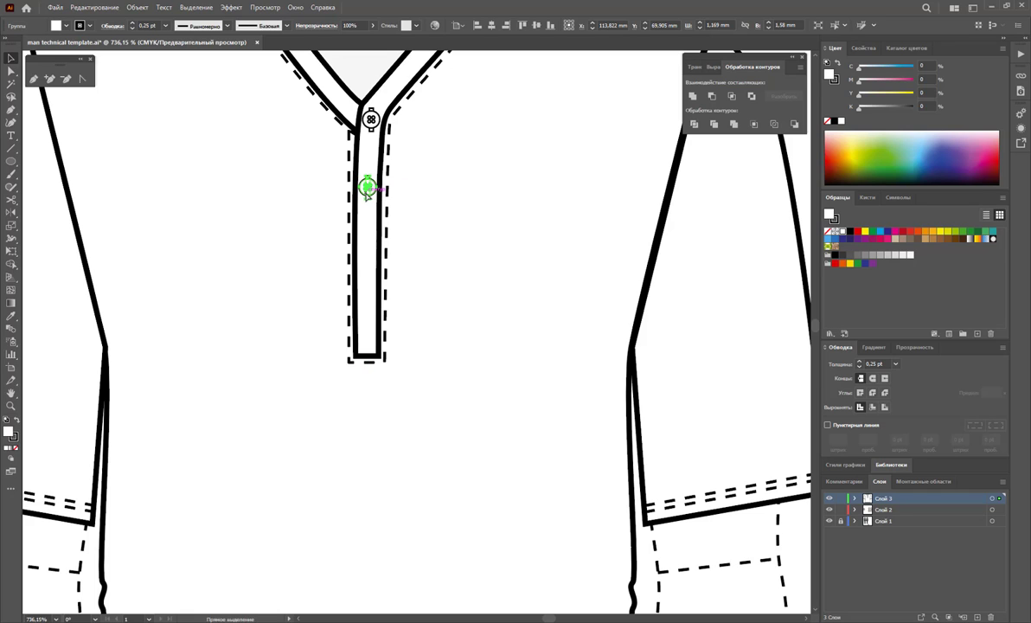
Step: Repeat the transform for a fourth button and space all four evenly to the placket bottom
{"action": "key", "text": "ctrl+d"}
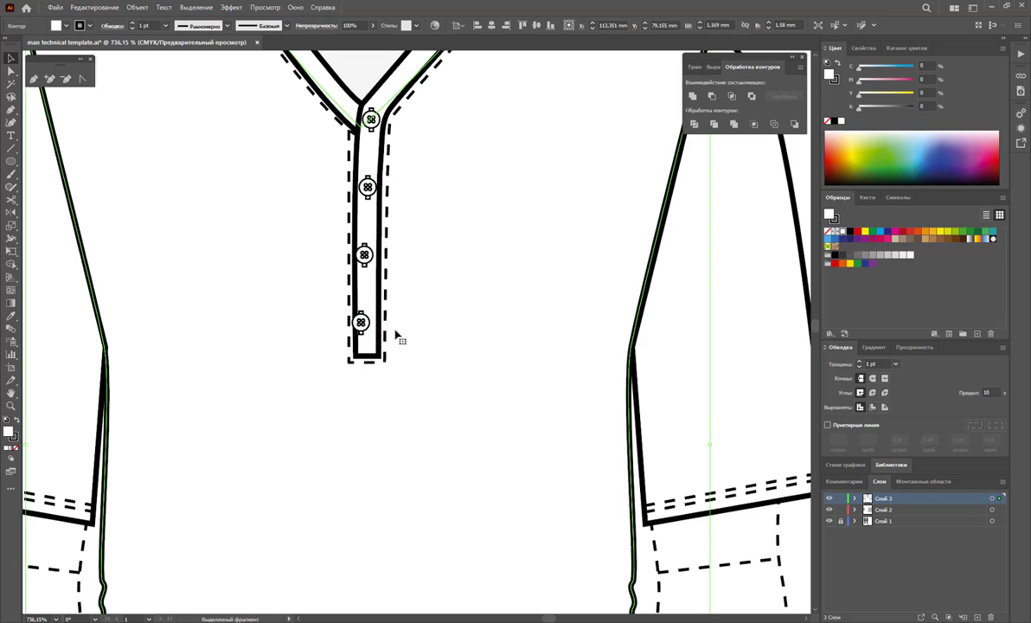
{"action": "left_click_drag", "start_coordinate": [363, 323], "coordinate": [367, 331]}
{"action": "left_click_drag", "start_coordinate": [364, 255], "coordinate": [366, 260]}
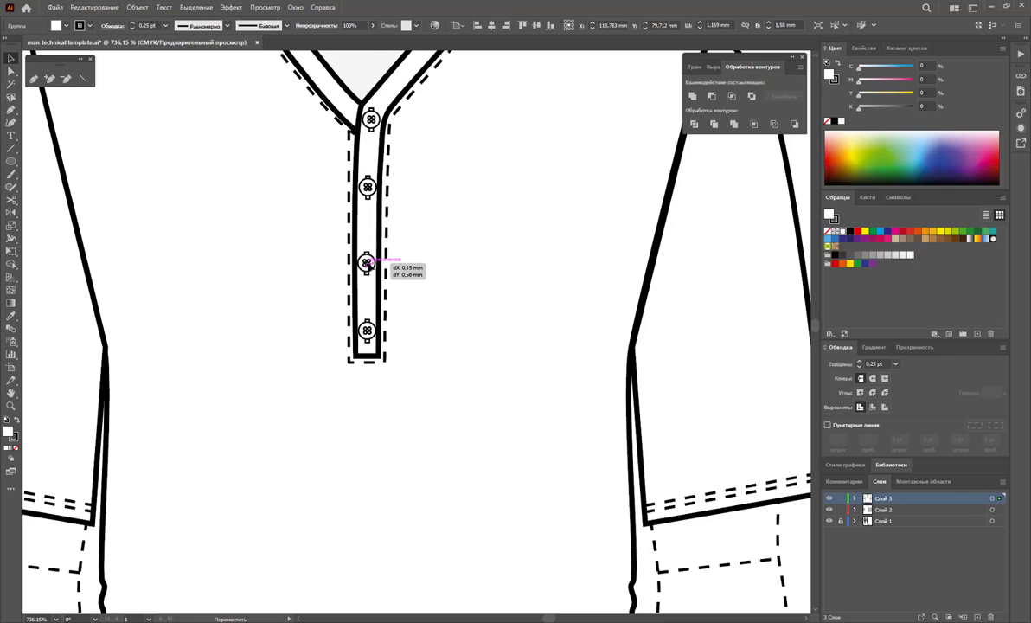
{"action": "left_click", "coordinate": [433, 214]}
Step: Zoom out to the whole figure and group every part of the V-neck henley
{"action": "key", "text": "z"}
{"action": "left_click", "coordinate": [467, 318], "text": "alt"}
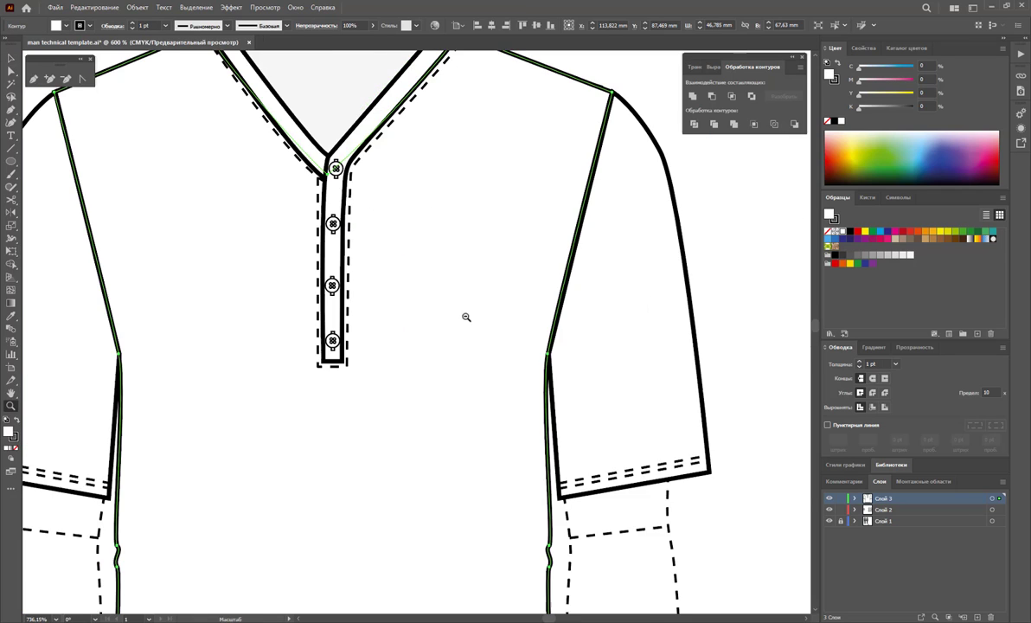
{"action": "left_click", "coordinate": [442, 384], "text": "alt"}
{"action": "left_click", "coordinate": [425, 398], "text": "alt"}
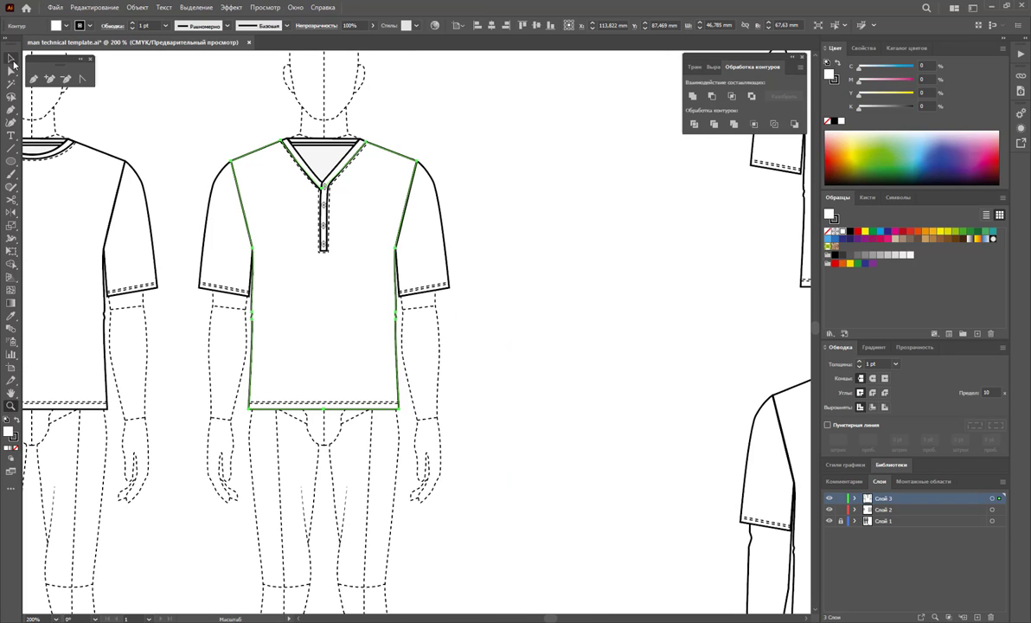
{"action": "left_click", "coordinate": [13, 63]}
{"action": "left_click_drag", "start_coordinate": [501, 120], "coordinate": [193, 453]}
{"action": "right_click", "coordinate": [338, 337]}
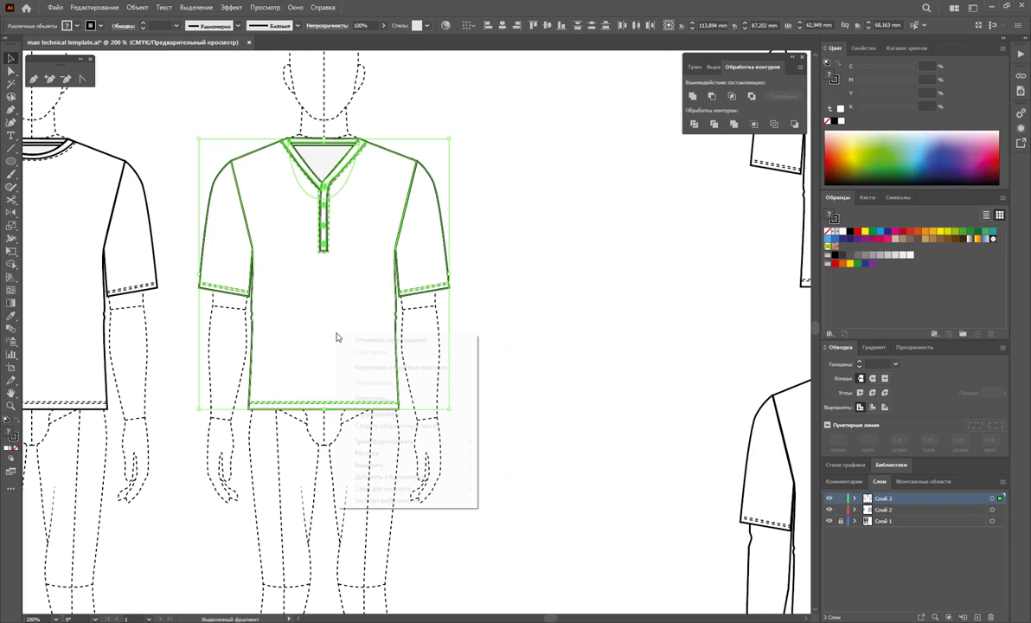
{"action": "left_click", "coordinate": [403, 413]}
{"action": "left_click", "coordinate": [511, 417]}
Step: Alt-drag a copy of the henley below the long-sleeve shirt and deselect it
{"action": "key", "text": "z"}
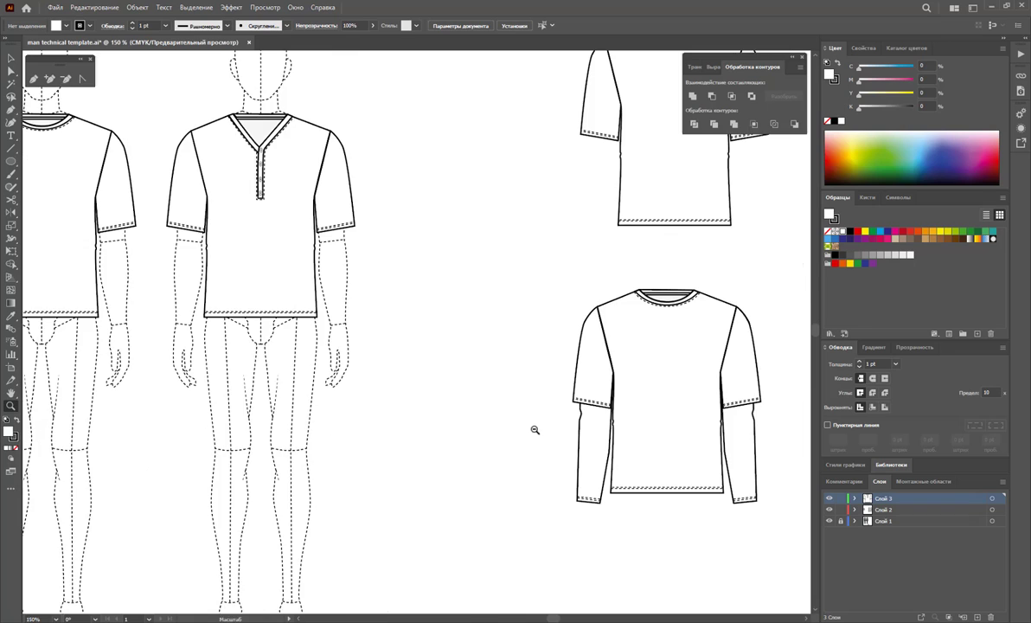
{"action": "left_click", "coordinate": [534, 429], "text": "alt"}
{"action": "left_click", "coordinate": [13, 59]}
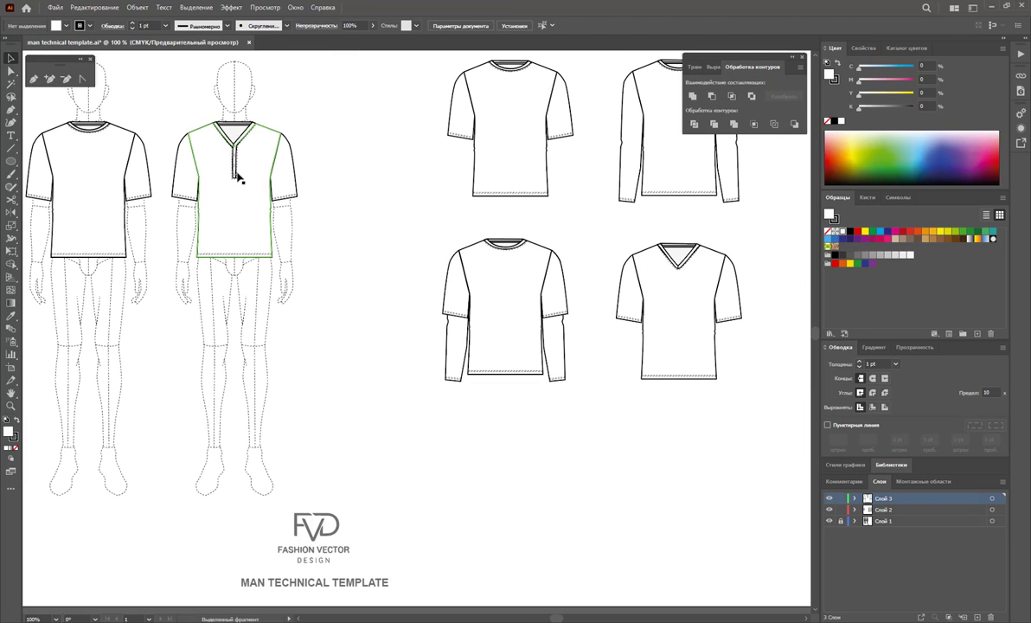
{"action": "left_click_drag", "start_coordinate": [240, 161], "coordinate": [509, 475]}
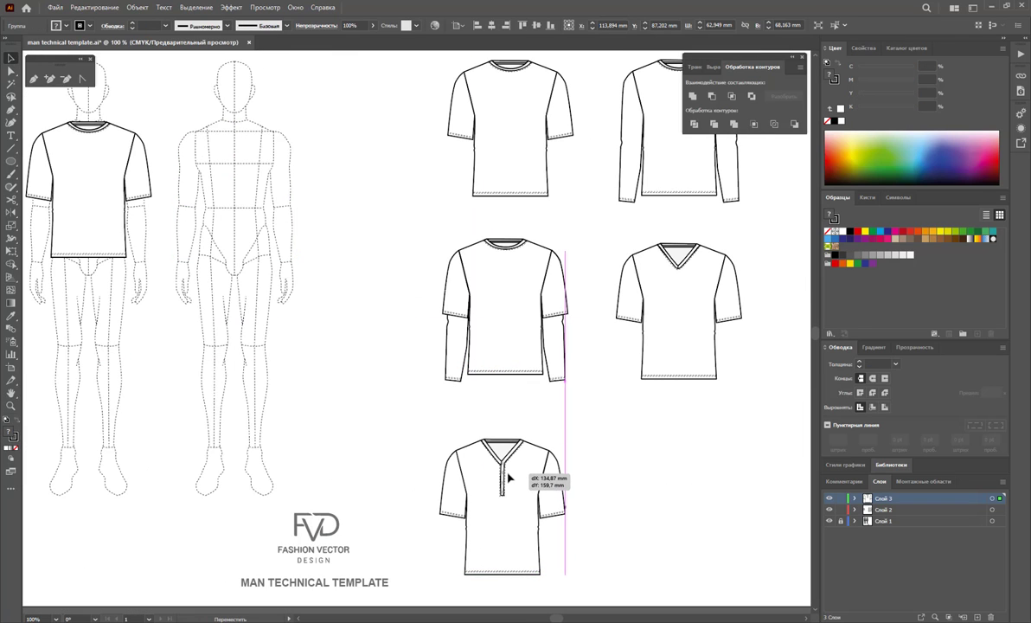
{"action": "left_click_drag", "start_coordinate": [509, 476], "coordinate": [512, 473]}
{"action": "left_click", "coordinate": [643, 480]}
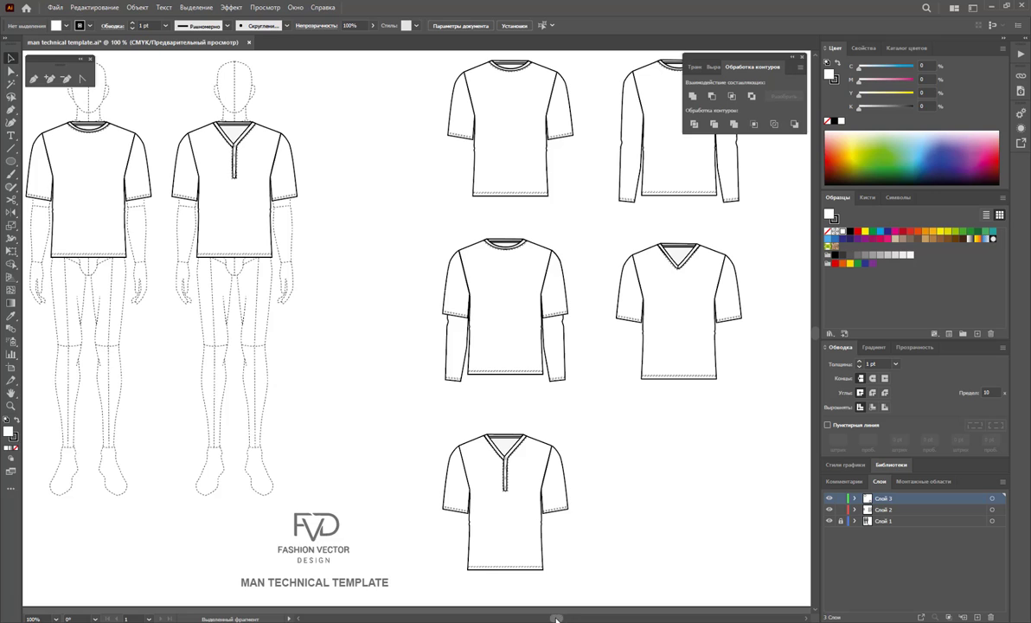
{"action": "scroll", "coordinate": [260, 346], "scroll_direction": "left", "scroll_amount": 10}
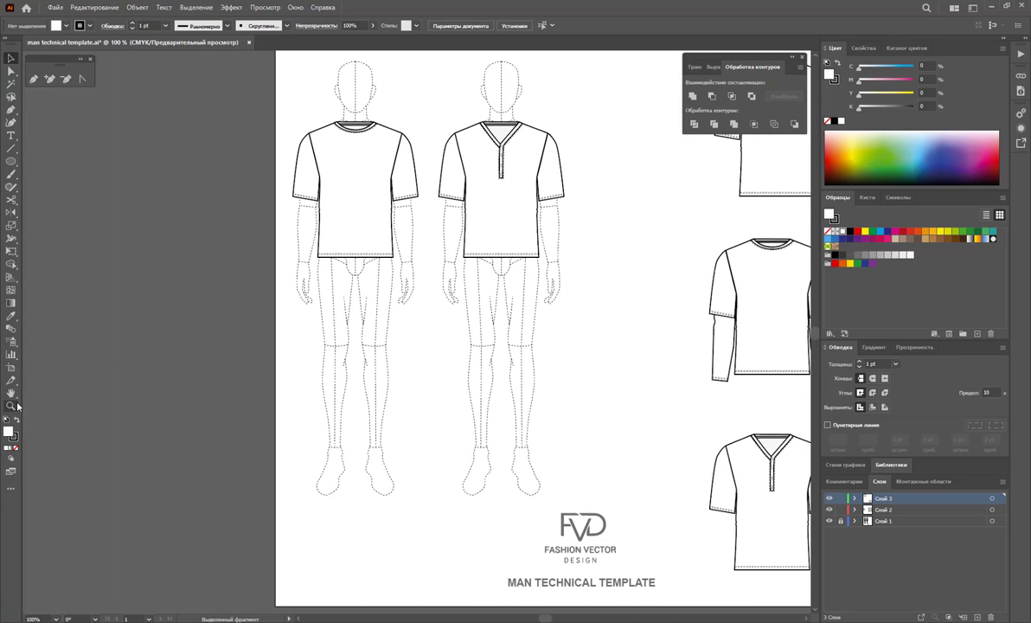
Step: Draw a thin placket rectangle down from the crew-neck shirt's neckline and narrow it
{"action": "left_click", "coordinate": [10, 406]}
{"action": "mouse_move", "coordinate": [369, 130]}
{"action": "left_mouse_down"}
{"action": "mouse_move", "coordinate": [408, 180]}
{"action": "mouse_move", "coordinate": [608, 246]}
{"action": "left_mouse_up"}
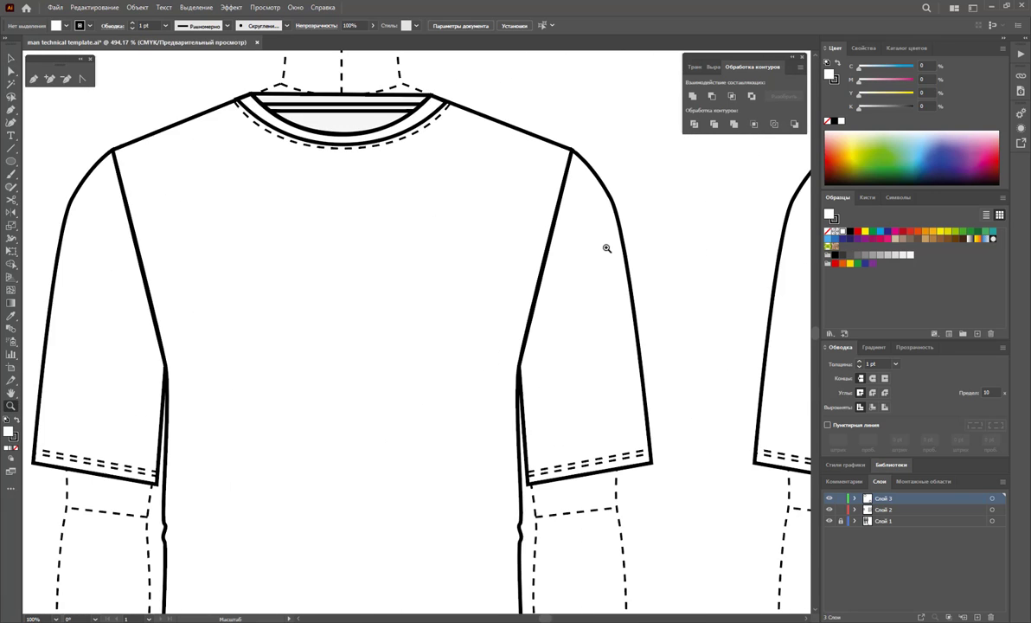
{"action": "left_click", "coordinate": [12, 149]}
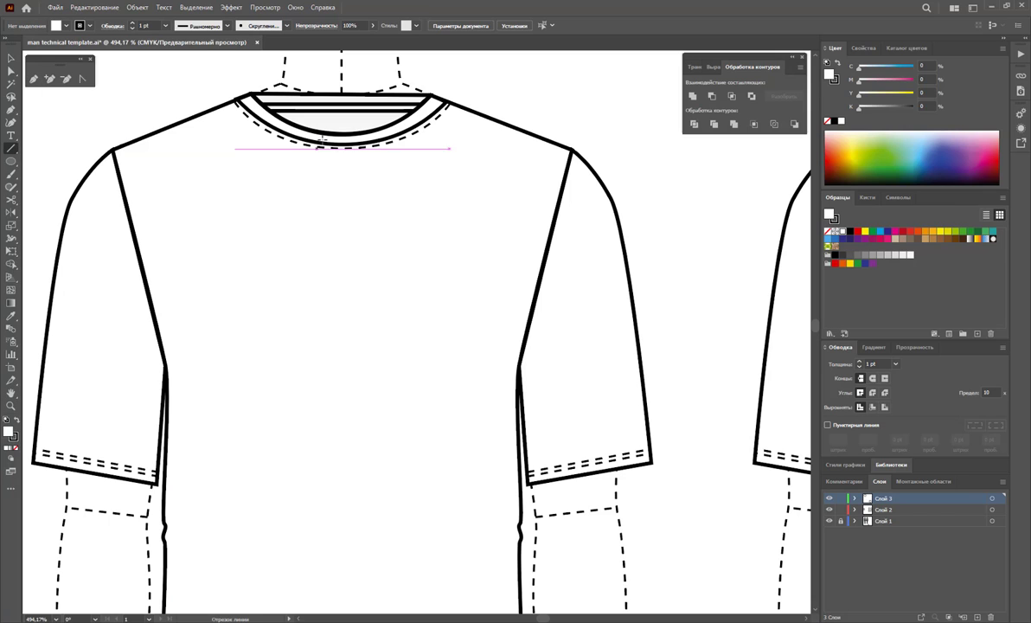
{"action": "left_click_drag", "start_coordinate": [330, 132], "coordinate": [331, 142]}
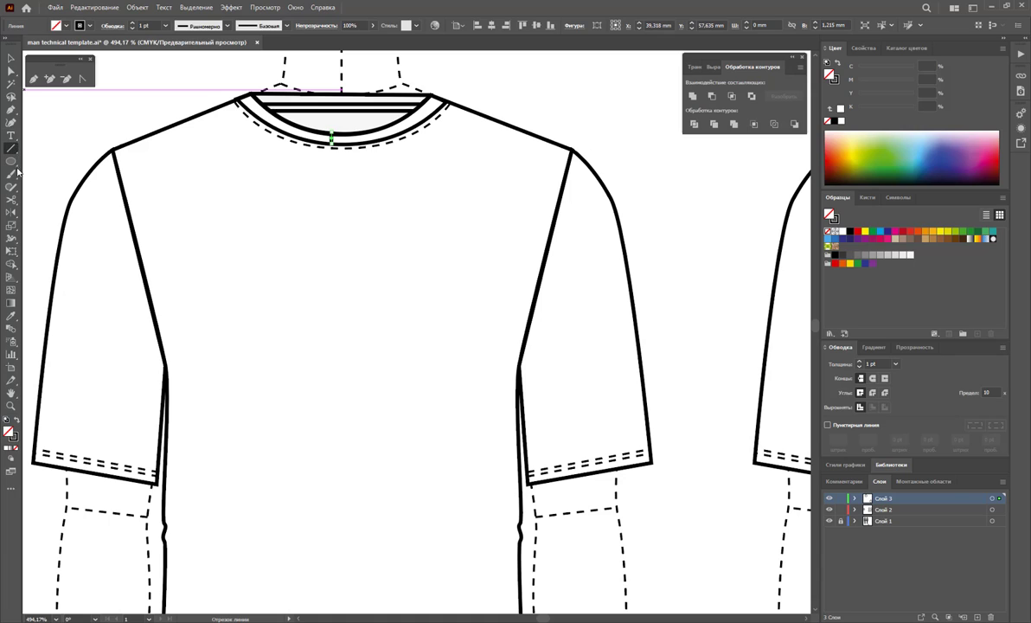
{"action": "left_click_drag", "start_coordinate": [11, 162], "coordinate": [78, 152]}
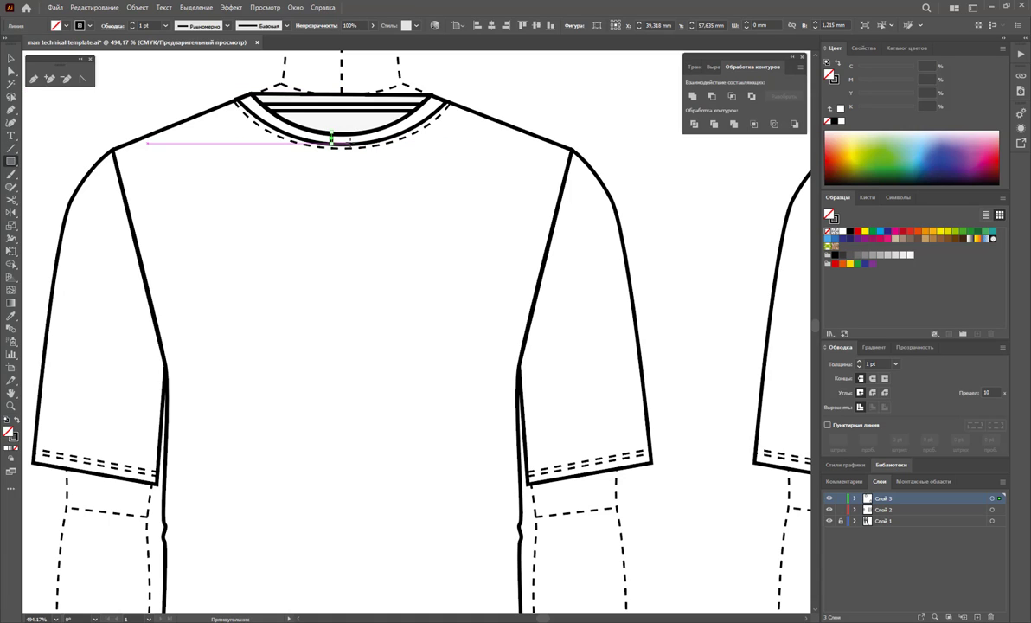
{"action": "mouse_move", "coordinate": [331, 139]}
{"action": "left_mouse_down"}
{"action": "mouse_move", "coordinate": [332, 319]}
{"action": "mouse_move", "coordinate": [330, 305]}
{"action": "left_mouse_up"}
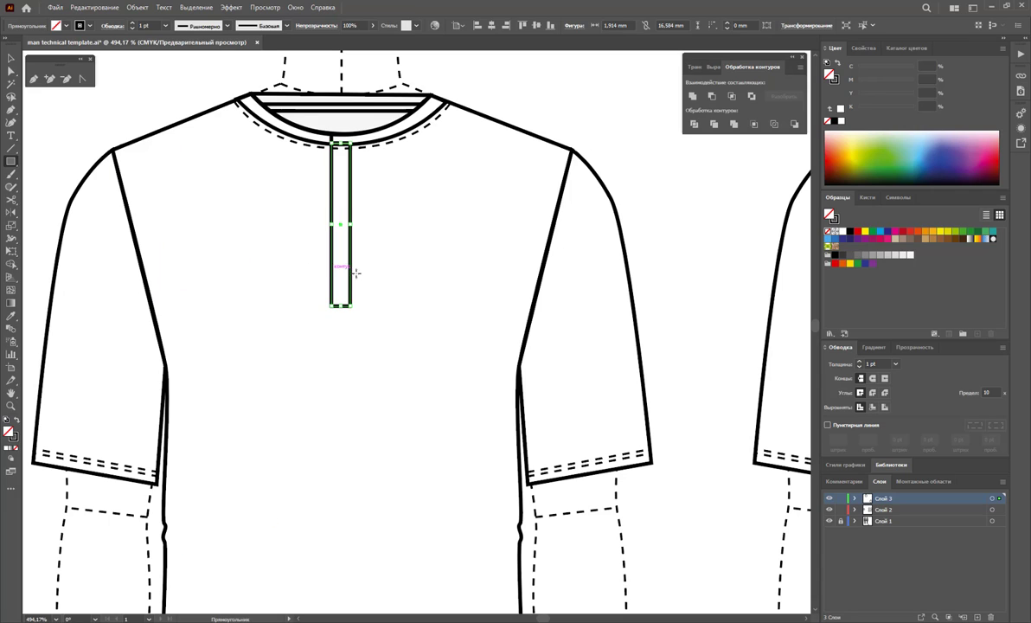
{"action": "left_click", "coordinate": [11, 57]}
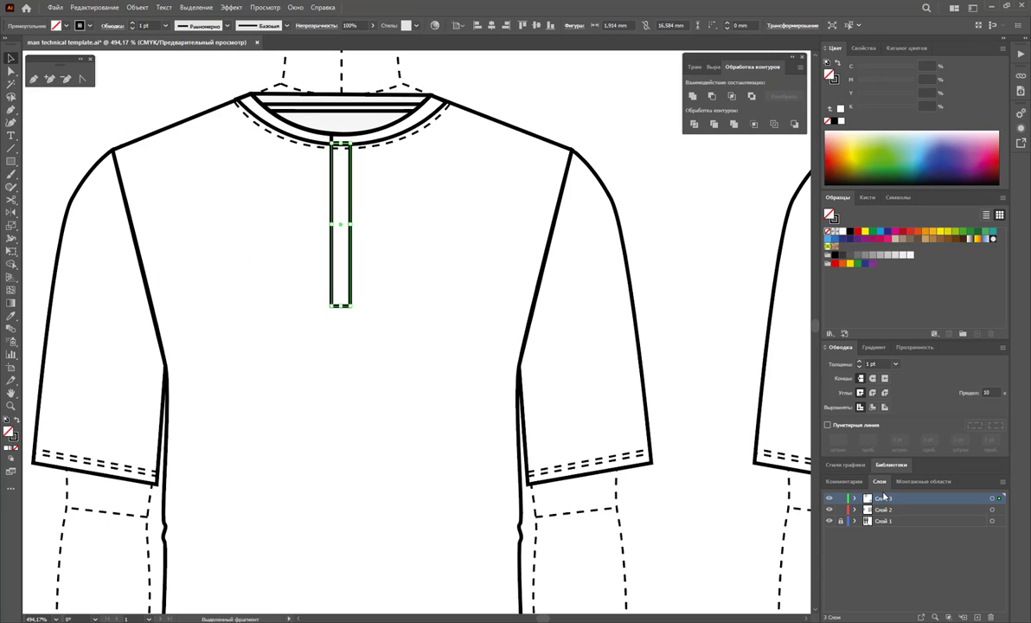
{"action": "left_click_drag", "start_coordinate": [352, 223], "coordinate": [348, 227]}
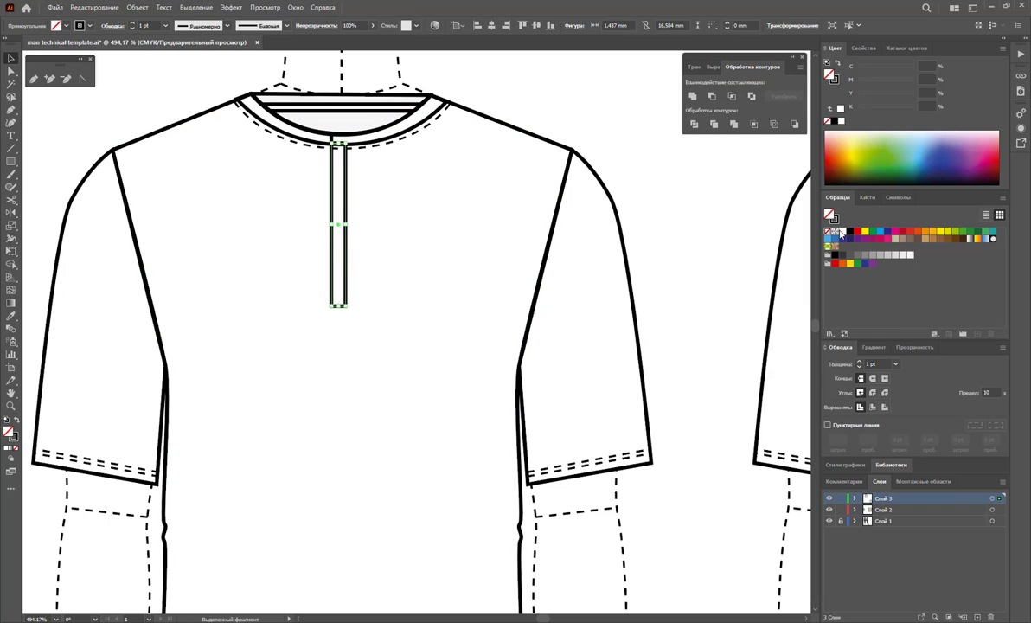
{"action": "left_click", "coordinate": [575, 130]}
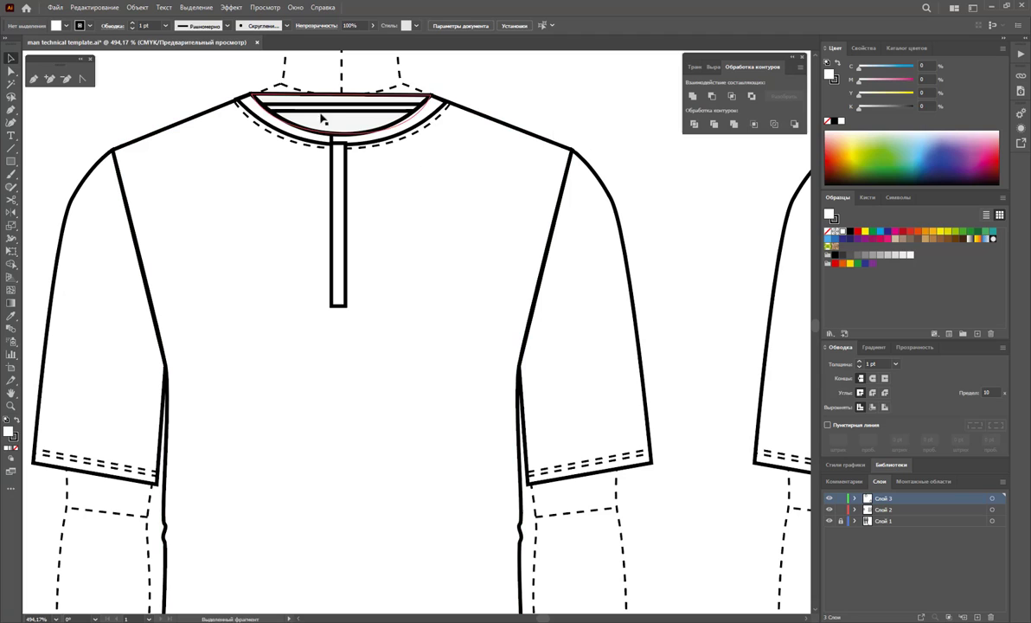
{"action": "left_click_drag", "start_coordinate": [344, 173], "coordinate": [346, 174]}
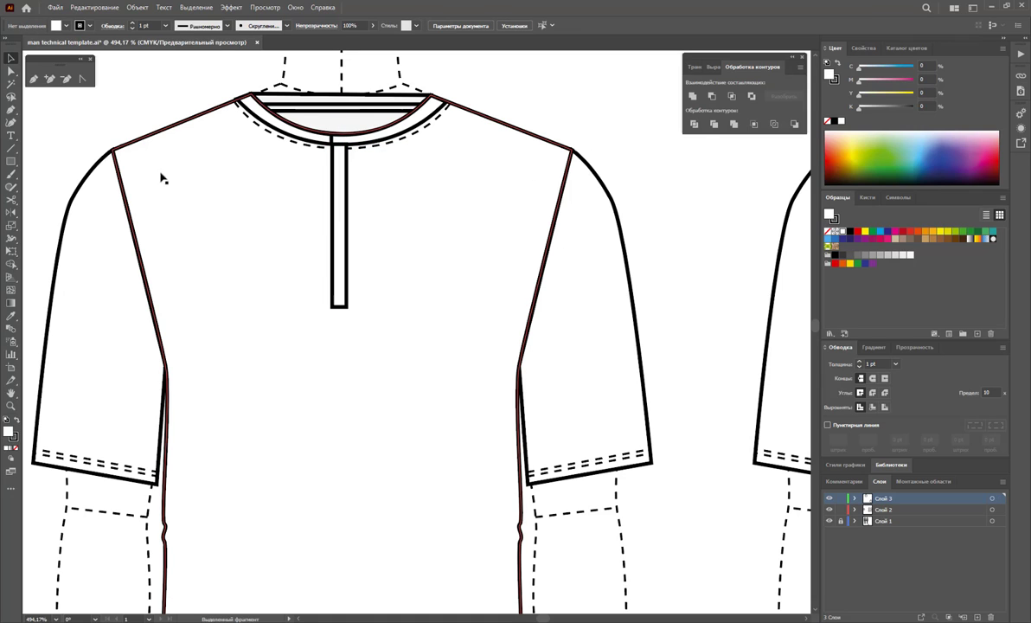
Step: Trace an outer placket outline with the Pen and eyedrop the dashed stitch stroke onto it
{"action": "left_click", "coordinate": [11, 109]}
{"action": "left_click", "coordinate": [327, 145]}
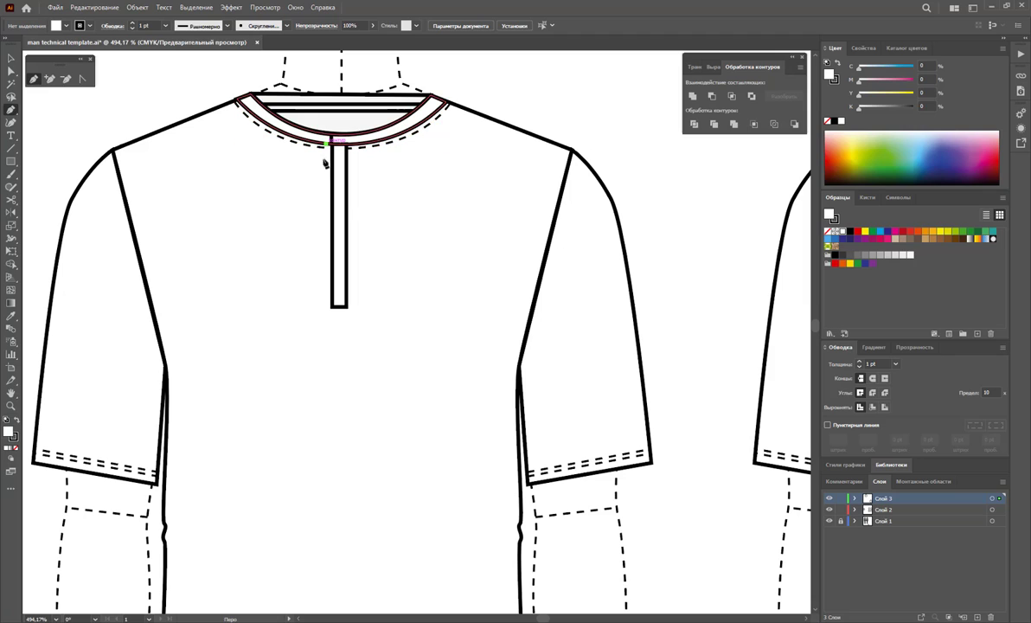
{"action": "left_click", "coordinate": [328, 313]}
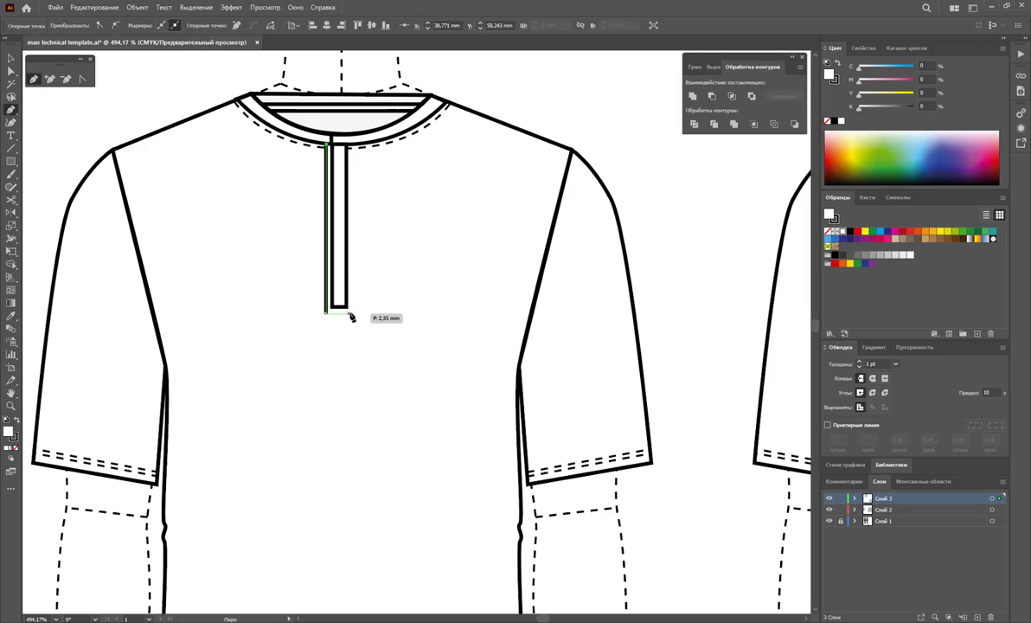
{"action": "left_click", "coordinate": [351, 313]}
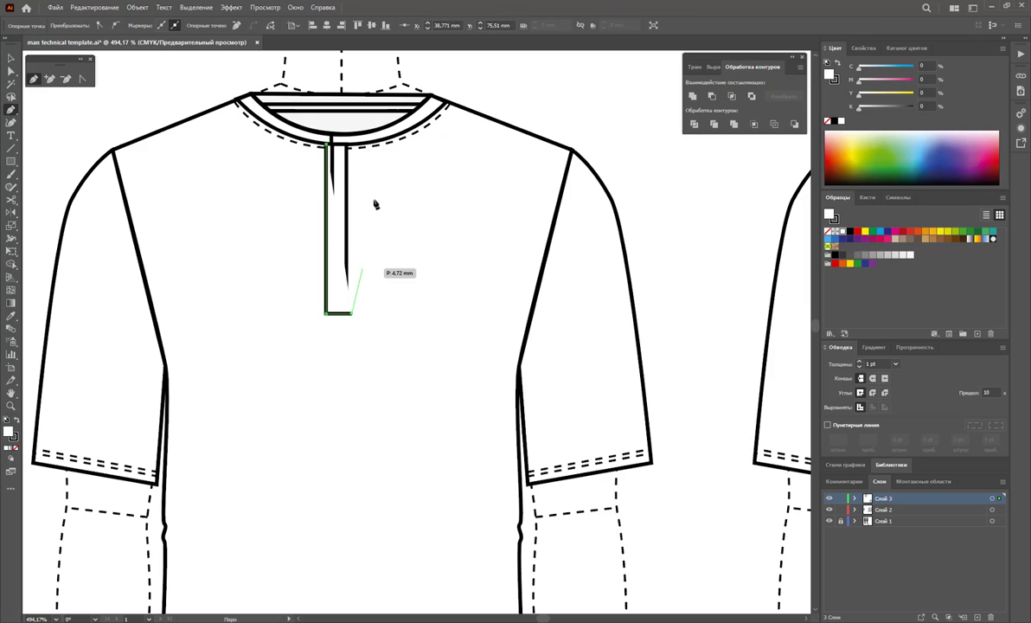
{"action": "left_click", "coordinate": [352, 145]}
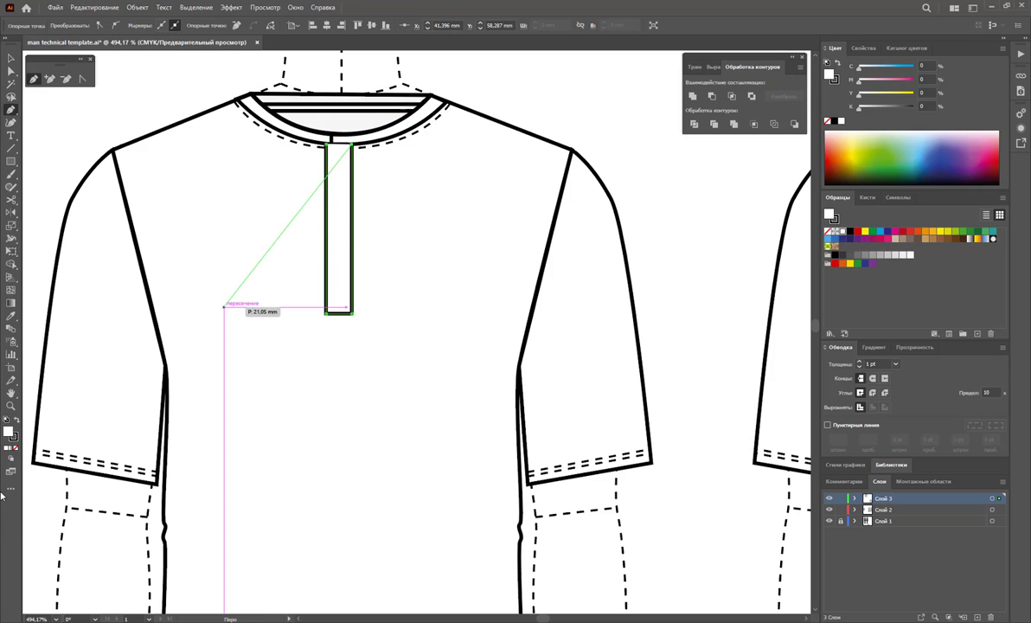
{"action": "left_click", "coordinate": [11, 315]}
{"action": "key", "text": "ctrl+a"}
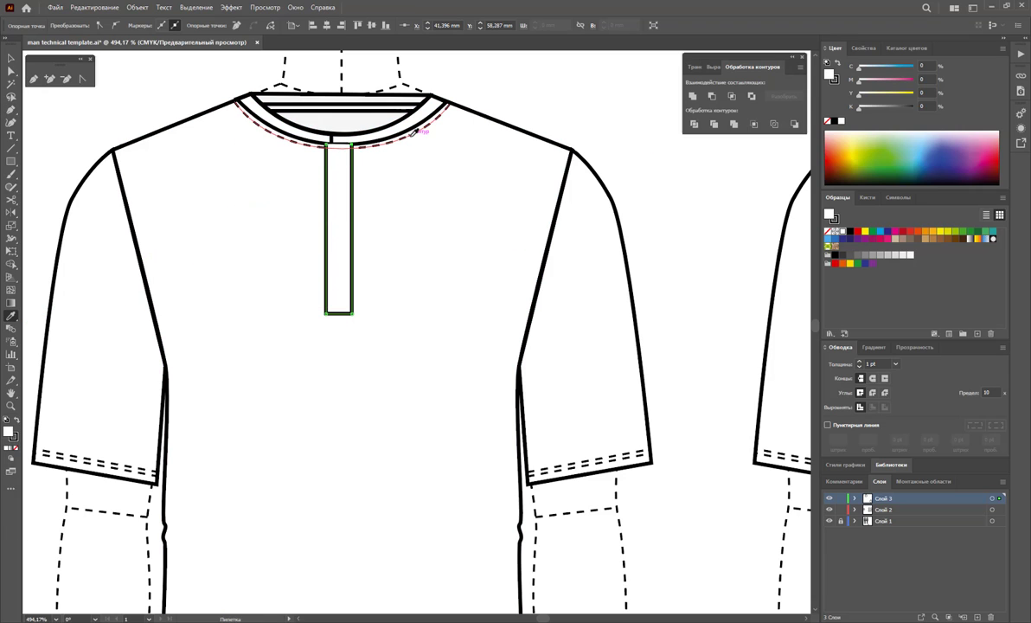
{"action": "left_click", "coordinate": [387, 138]}
{"action": "left_click", "coordinate": [12, 58]}
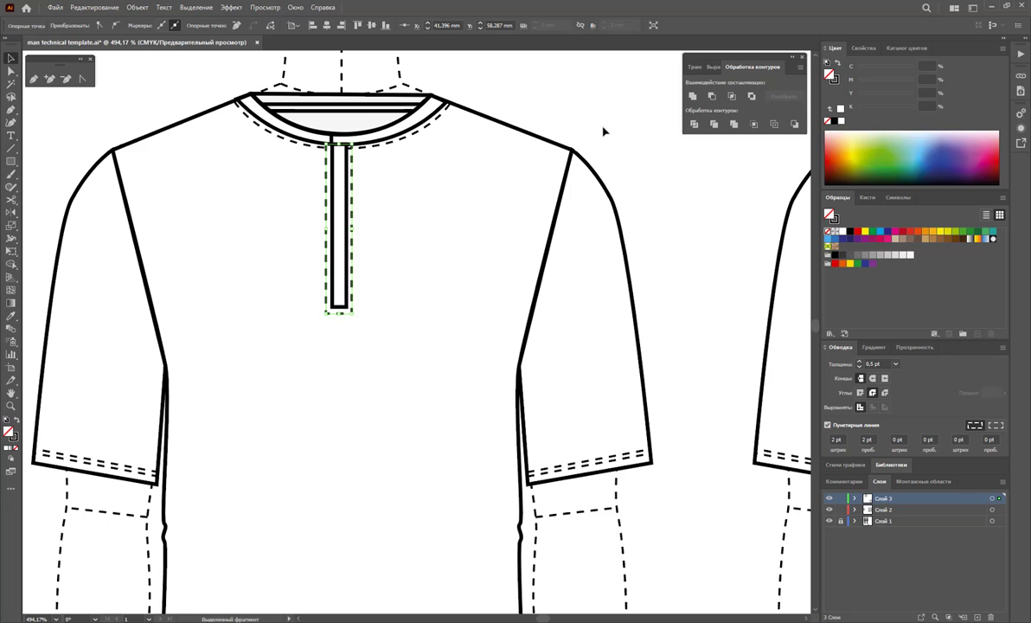
{"action": "left_click", "coordinate": [593, 142]}
Step: Place a button on the new placket, duplicate it twice down, and respace the buttons
{"action": "left_click_drag", "start_coordinate": [414, 334], "coordinate": [341, 161]}
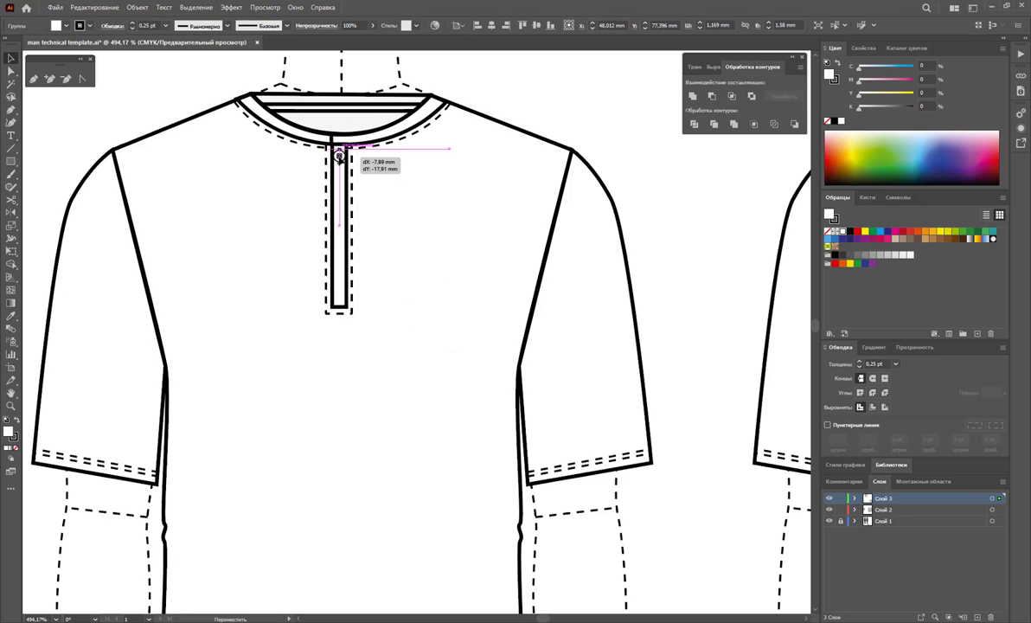
{"action": "left_click", "coordinate": [387, 207]}
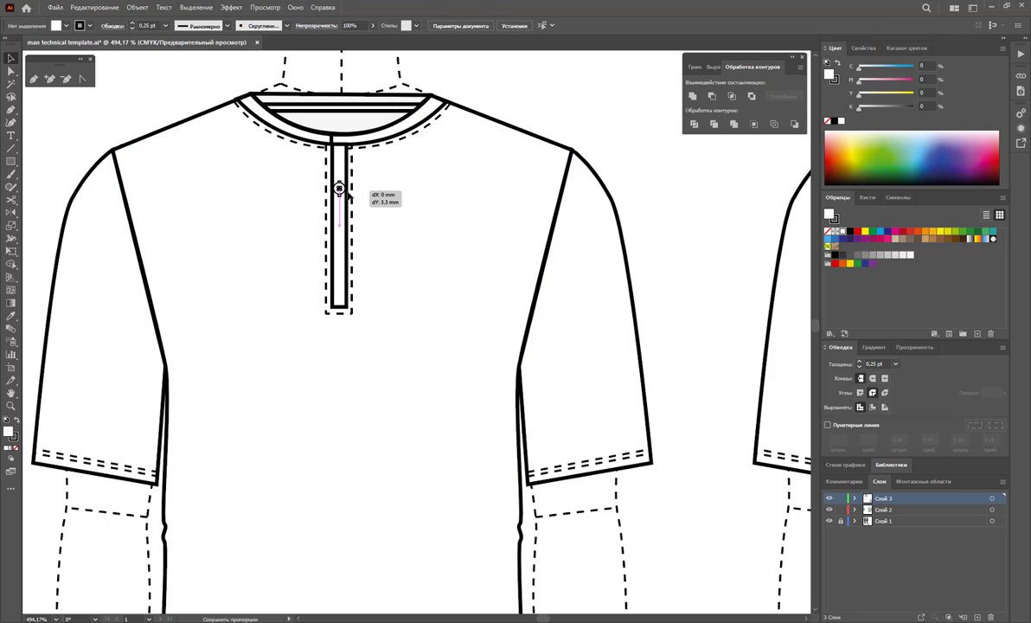
{"action": "left_click", "coordinate": [339, 204]}
{"action": "key", "text": "ctrl+d"}
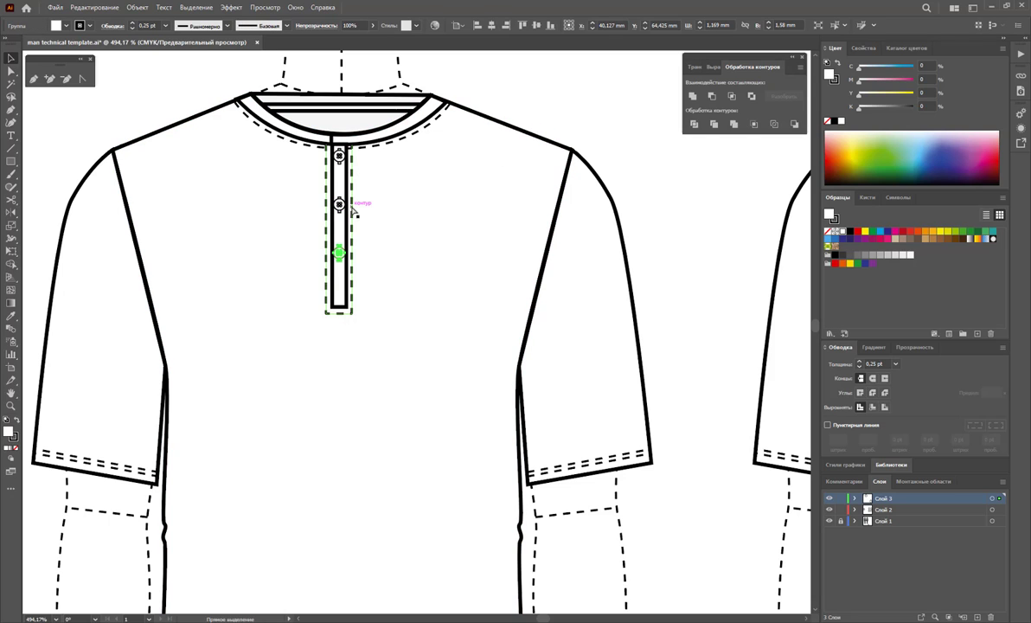
{"action": "key", "text": "ctrl+d"}
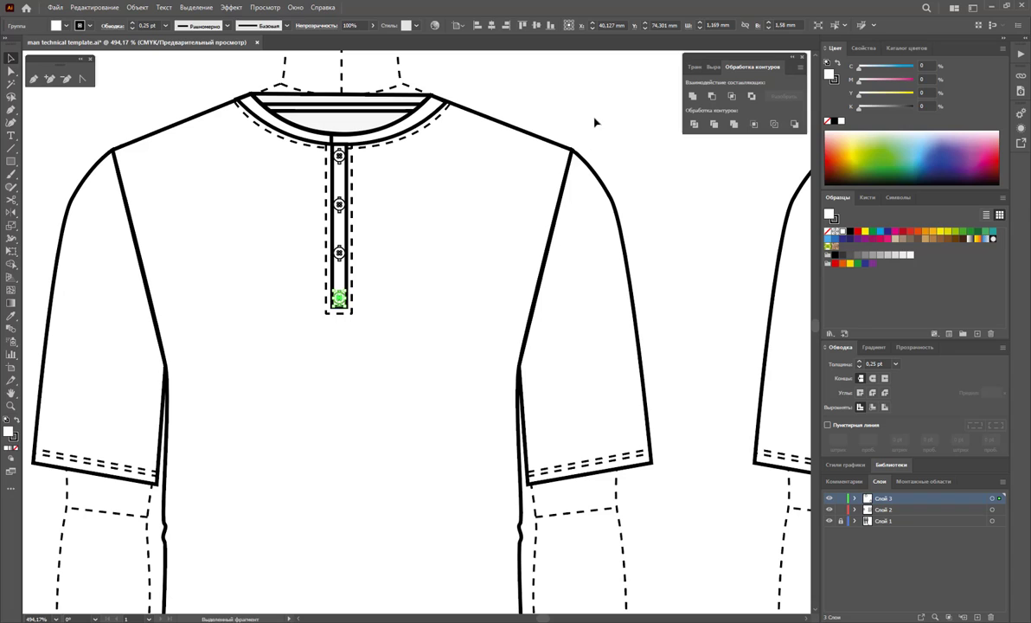
{"action": "left_click_drag", "start_coordinate": [339, 301], "coordinate": [339, 246]}
{"action": "left_click_drag", "start_coordinate": [339, 206], "coordinate": [340, 198]}
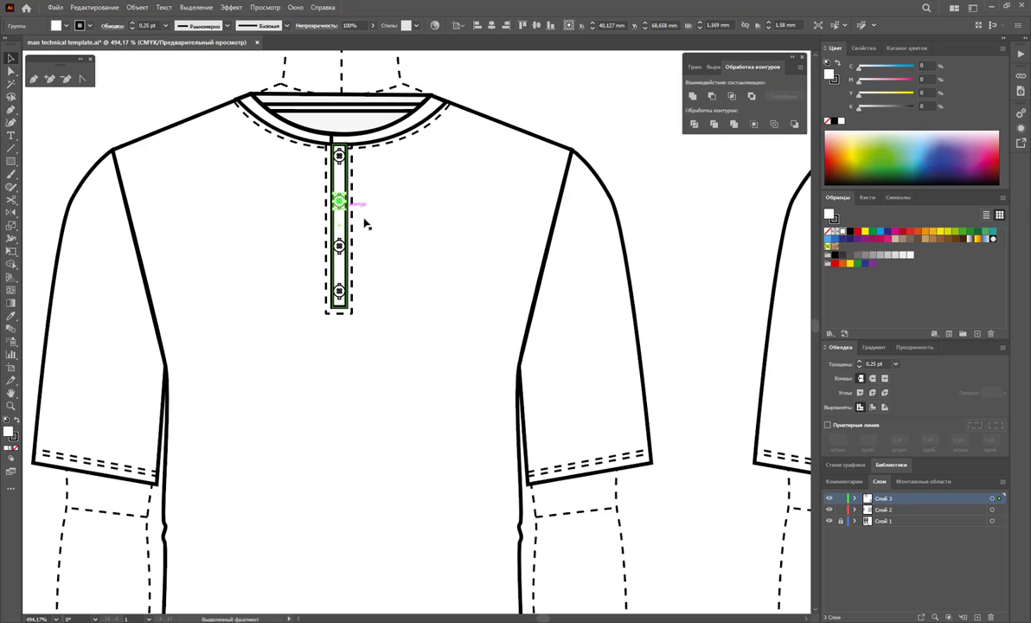
{"action": "left_click", "coordinate": [587, 108]}
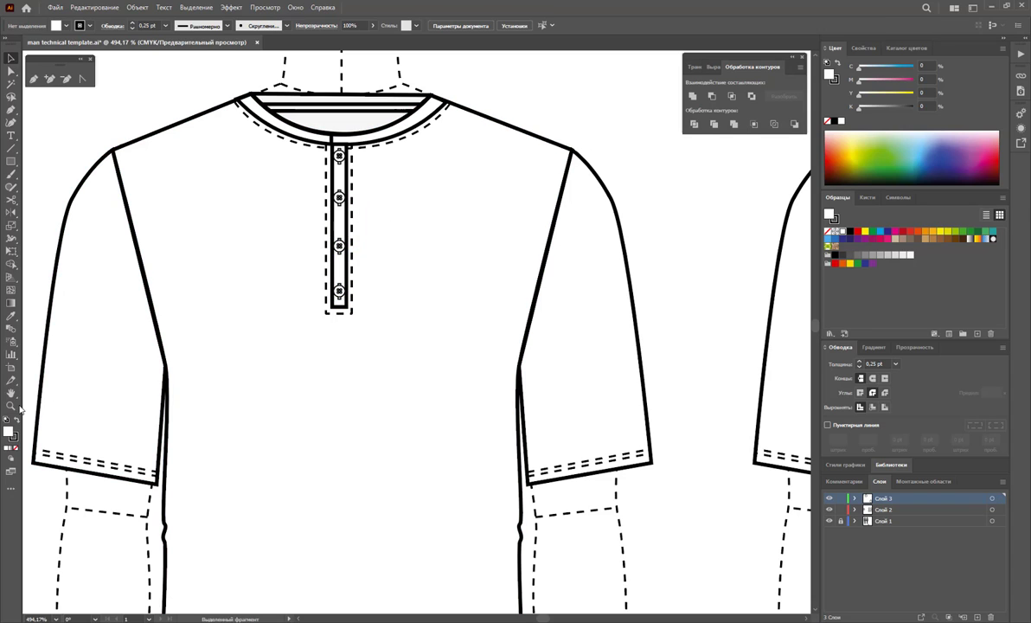
Step: Alt-drag a copy of the top placket button up onto the collar
{"action": "key", "text": "z"}
{"action": "left_click_drag", "start_coordinate": [334, 143], "coordinate": [505, 272]}
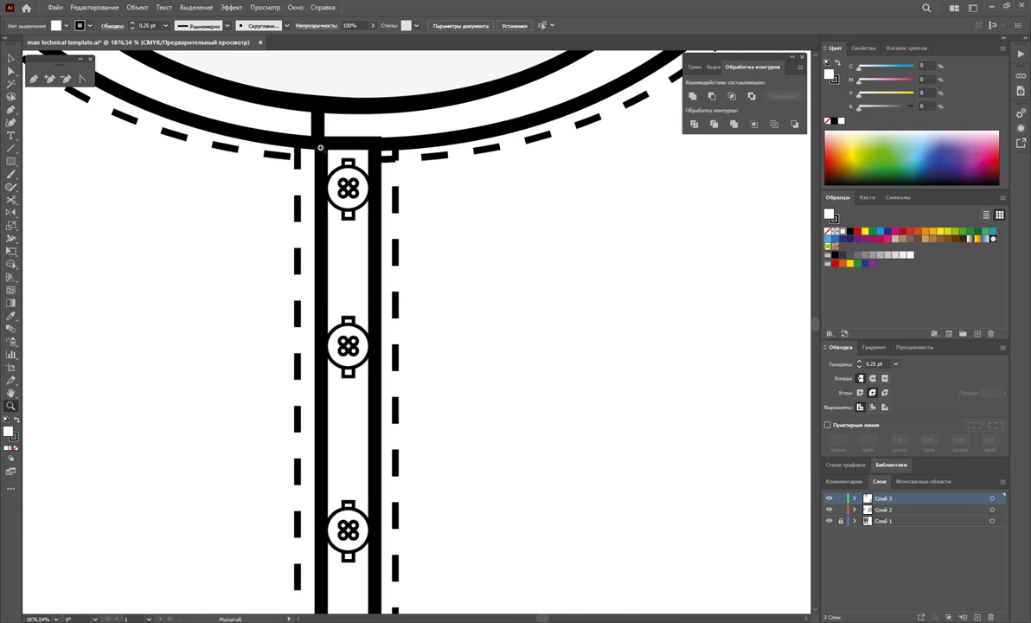
{"action": "key", "text": "v"}
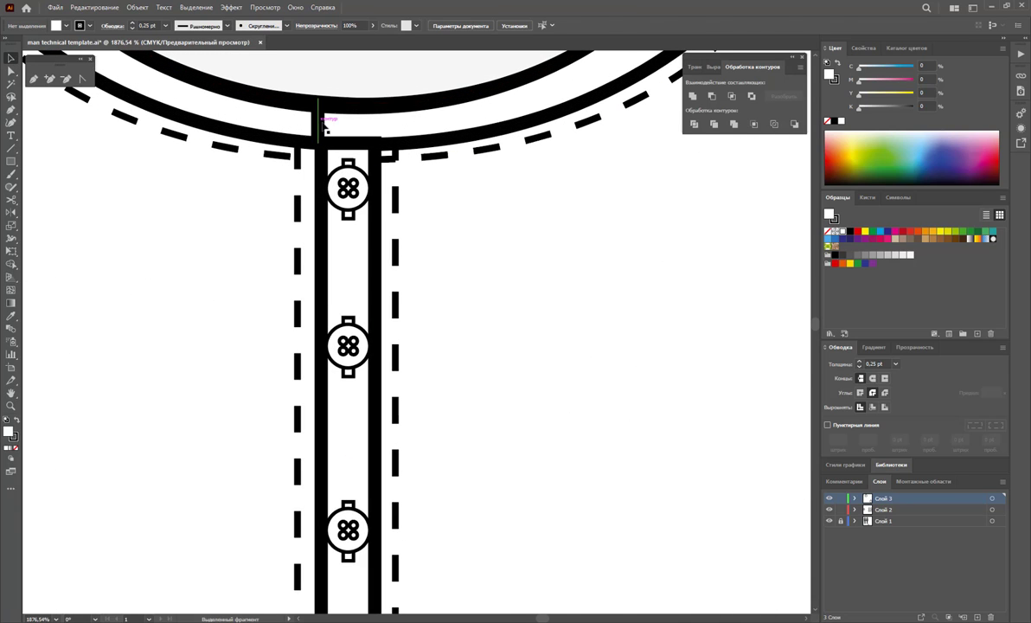
{"action": "left_click", "coordinate": [344, 197]}
{"action": "left_click_drag", "start_coordinate": [342, 195], "coordinate": [349, 130]}
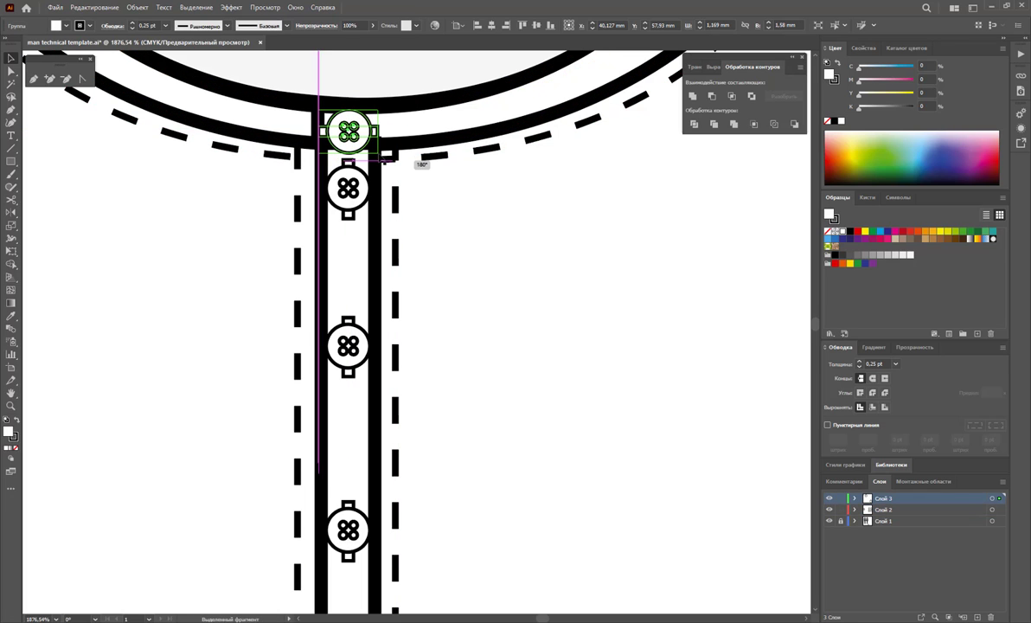
{"action": "left_click", "coordinate": [425, 153]}
{"action": "key", "text": "z"}
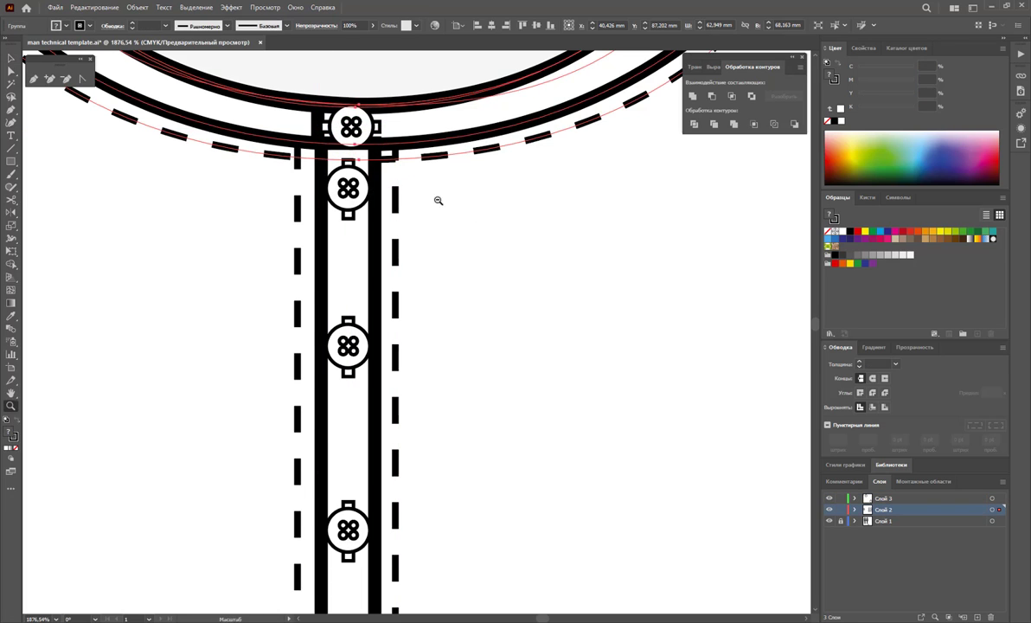
{"action": "left_click", "coordinate": [415, 299], "text": "alt"}
{"action": "left_click", "coordinate": [425, 456], "text": "alt"}
{"action": "left_click", "coordinate": [488, 368], "text": "alt"}
{"action": "left_click", "coordinate": [456, 345], "text": "alt"}
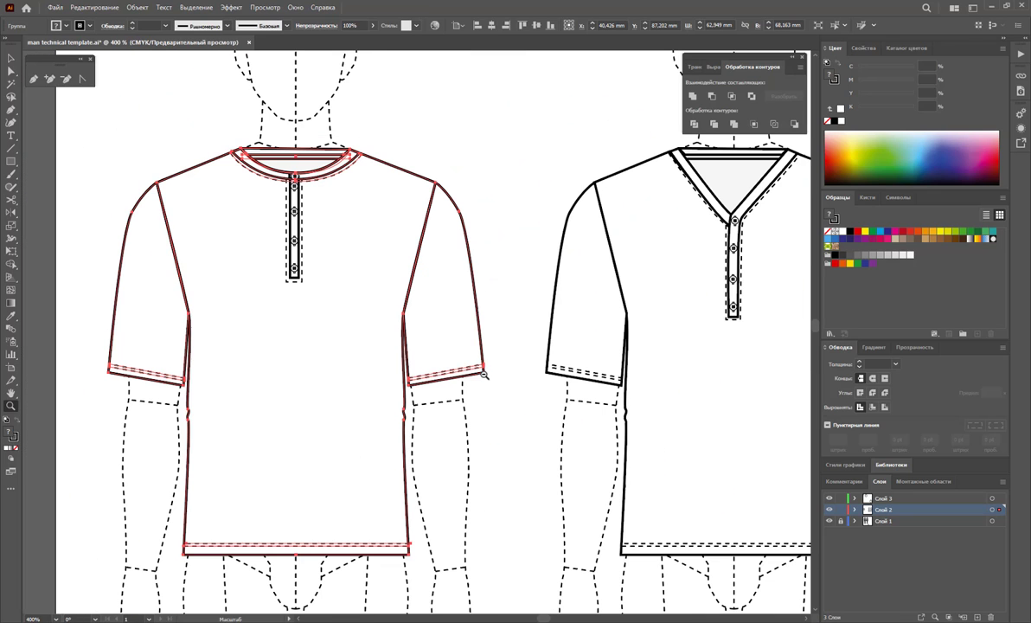
{"action": "left_click", "coordinate": [11, 59]}
Step: Marquee-select the crew-neck henley with its placket and group it
{"action": "left_click", "coordinate": [182, 126]}
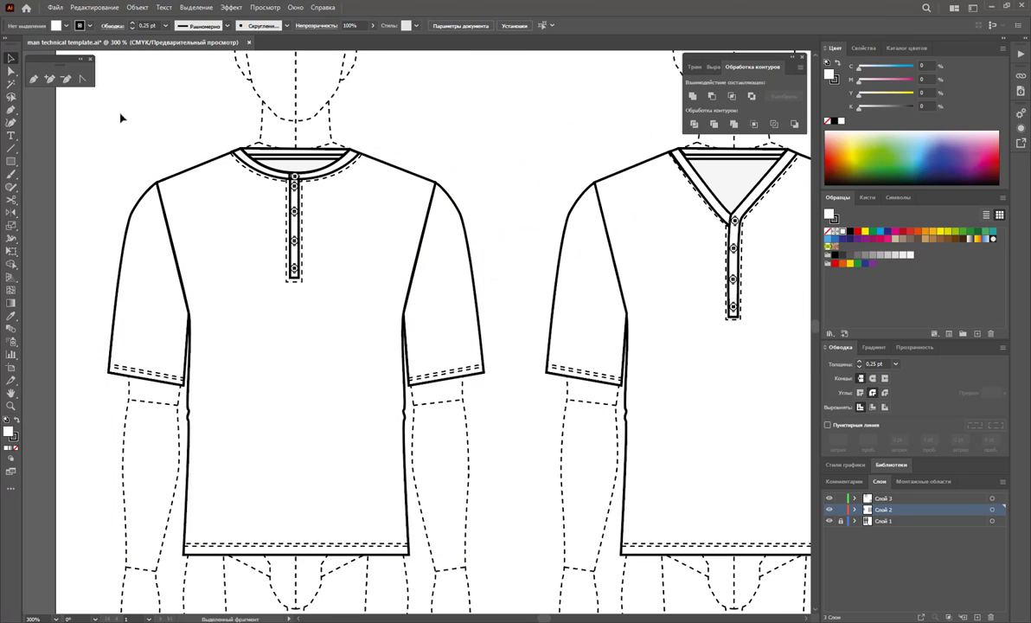
{"action": "left_click_drag", "start_coordinate": [119, 116], "coordinate": [491, 581]}
{"action": "right_click", "coordinate": [336, 447]}
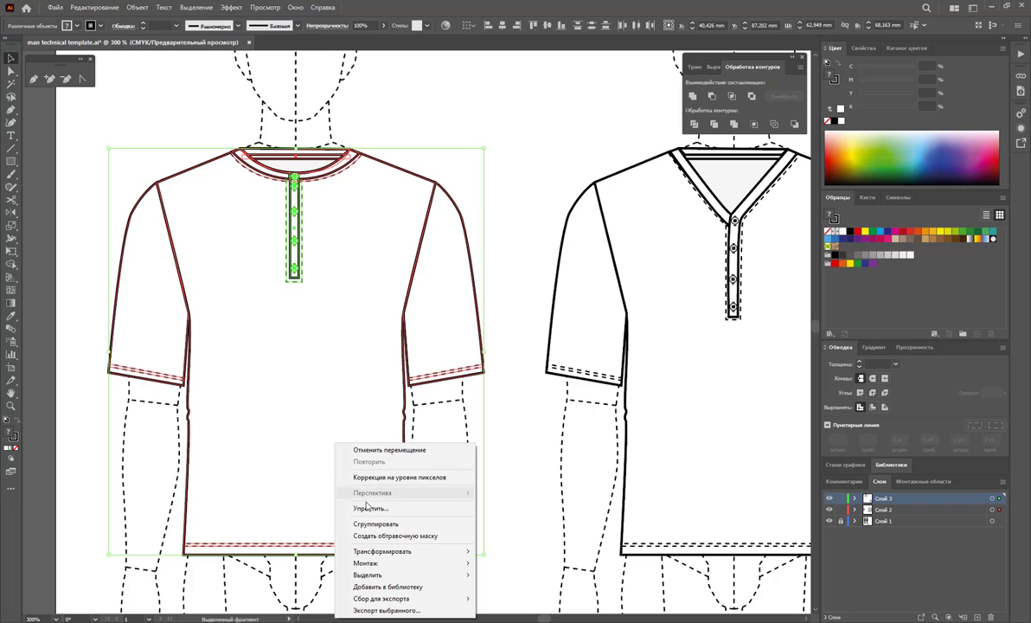
{"action": "left_click", "coordinate": [385, 523]}
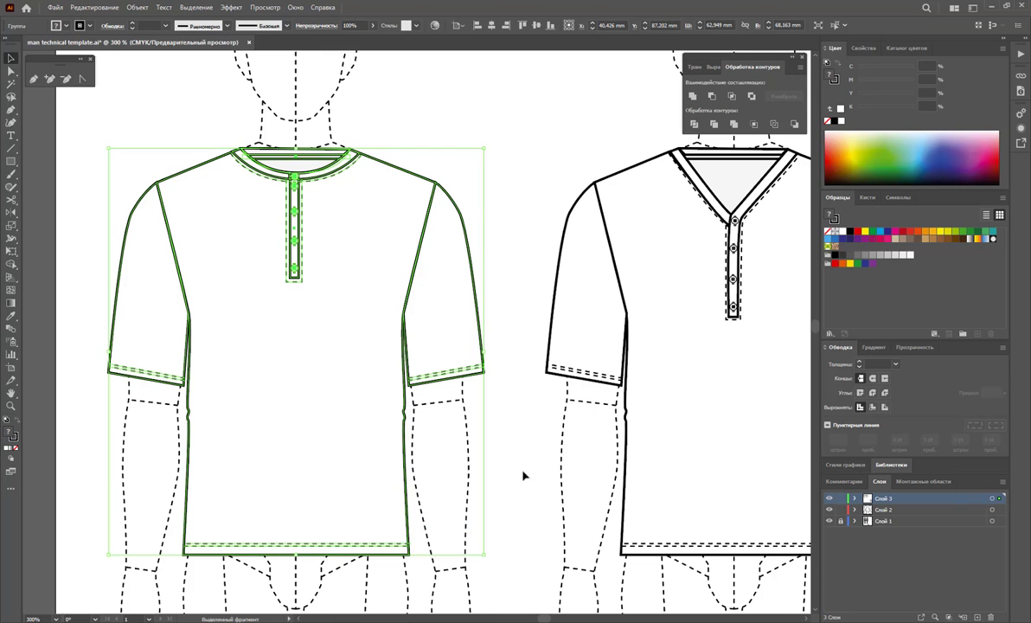
{"action": "left_click", "coordinate": [564, 460]}
Step: Alt-drag a copy of the henley into the empty bottom-right grid slot
{"action": "key", "text": "z"}
{"action": "left_click", "coordinate": [550, 449], "text": "alt"}
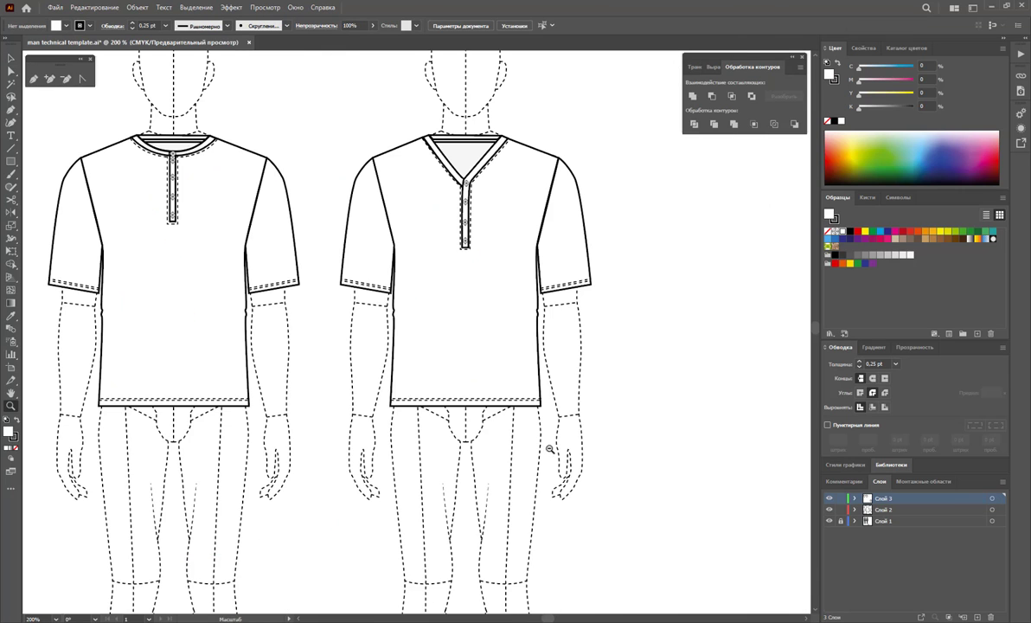
{"action": "left_click", "coordinate": [626, 456], "text": "alt"}
{"action": "left_click", "coordinate": [581, 460], "text": "alt"}
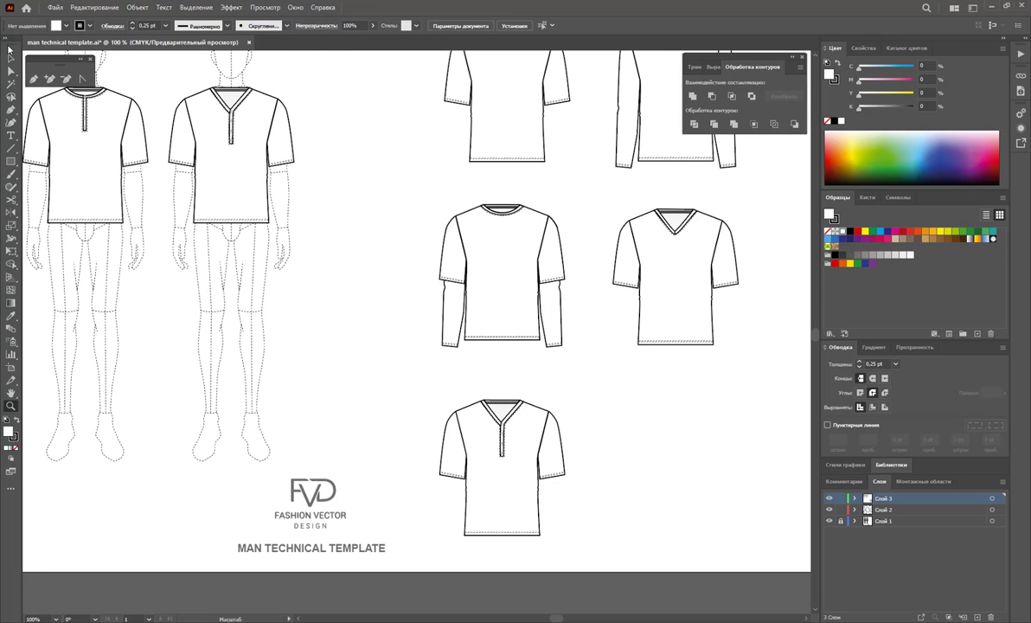
{"action": "key", "text": "v"}
{"action": "left_click_drag", "start_coordinate": [96, 165], "coordinate": [686, 480]}
{"action": "left_click", "coordinate": [753, 423]}
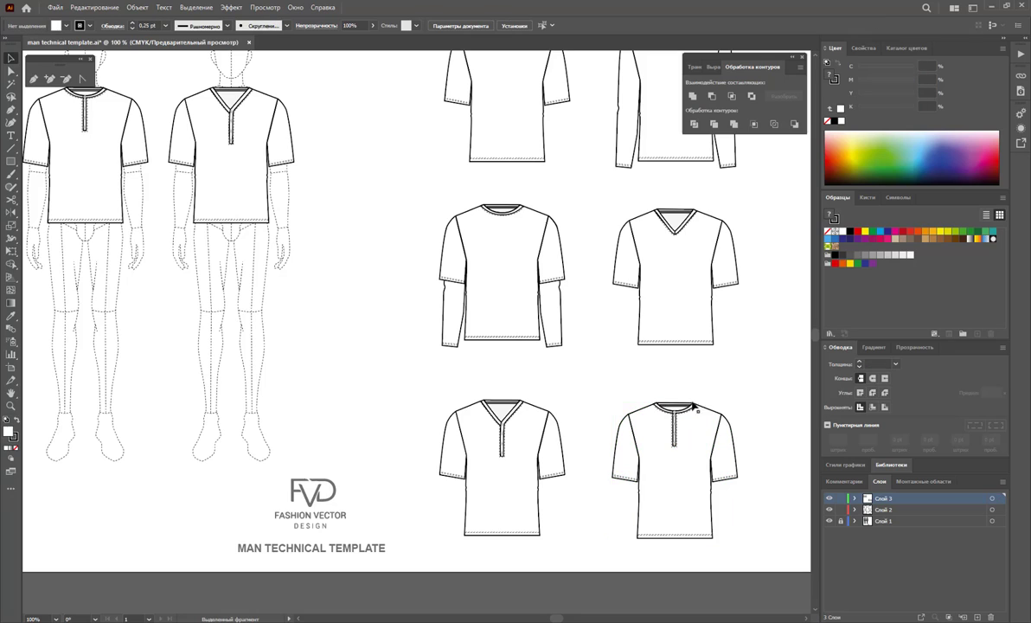
{"action": "key", "text": "z"}
{"action": "left_click", "coordinate": [607, 304], "text": "alt"}
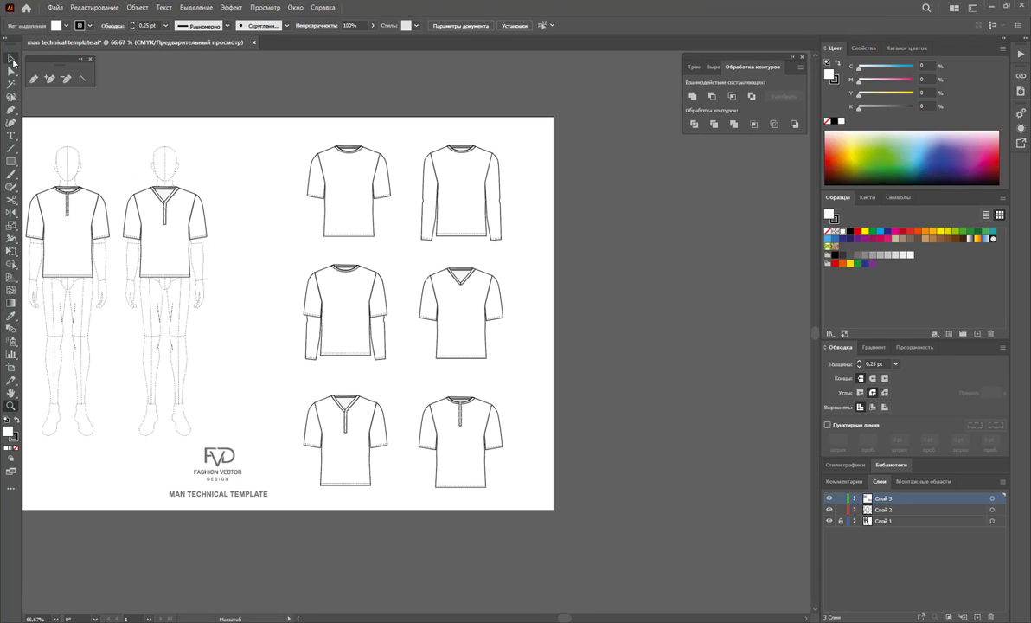
{"action": "left_click", "coordinate": [10, 58]}
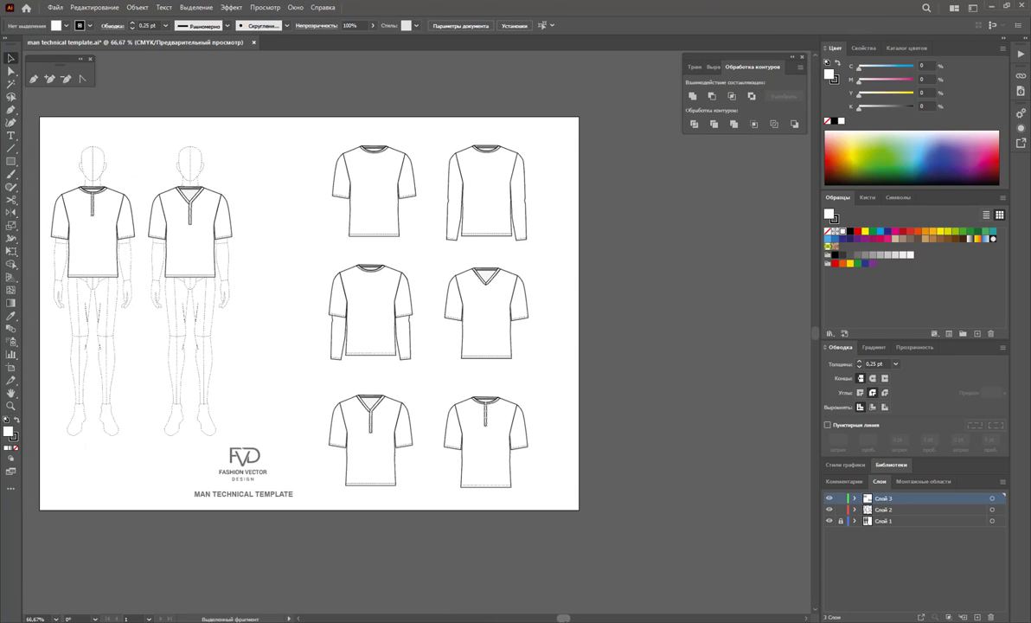
Step: Delete the henleys from both croquis figures
{"action": "scroll", "coordinate": [571, 620], "scroll_direction": "left", "scroll_amount": 3}
{"action": "left_click_drag", "start_coordinate": [92, 128], "coordinate": [175, 340]}
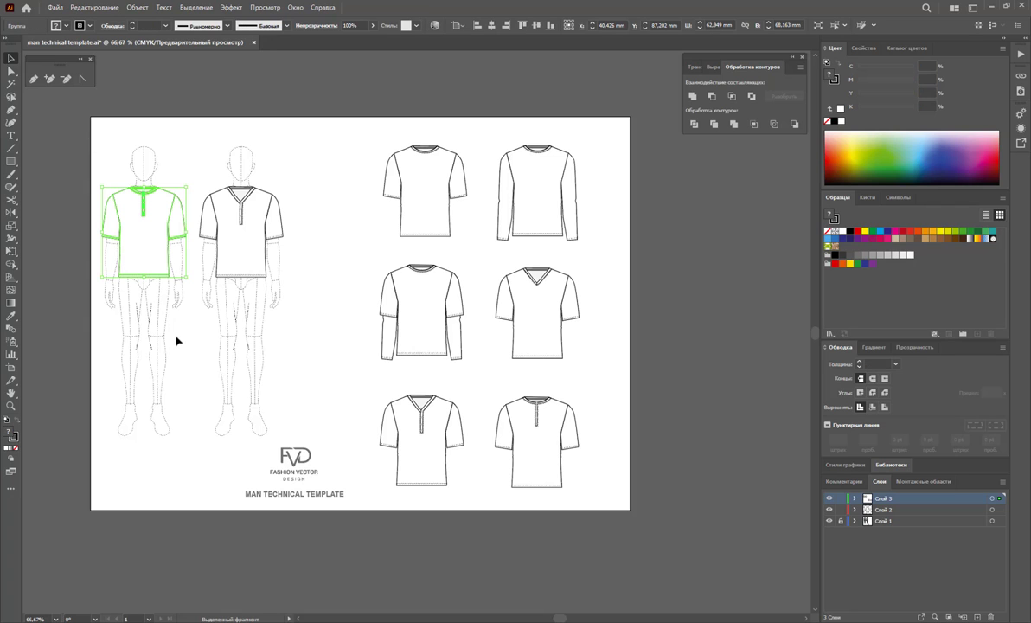
{"action": "key", "text": "Delete"}
{"action": "left_click", "coordinate": [254, 274]}
{"action": "key", "text": "Delete"}
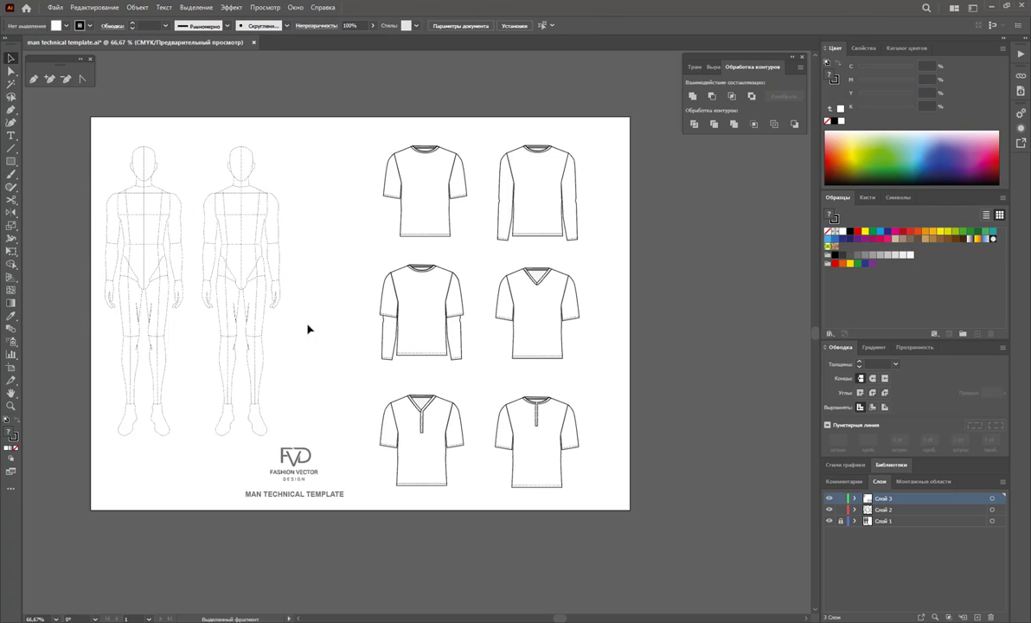
Step: Copy the basic T-shirt onto the right figure, delete the left figure, and shift the dressed figure left
{"action": "left_click_drag", "start_coordinate": [429, 208], "coordinate": [247, 248]}
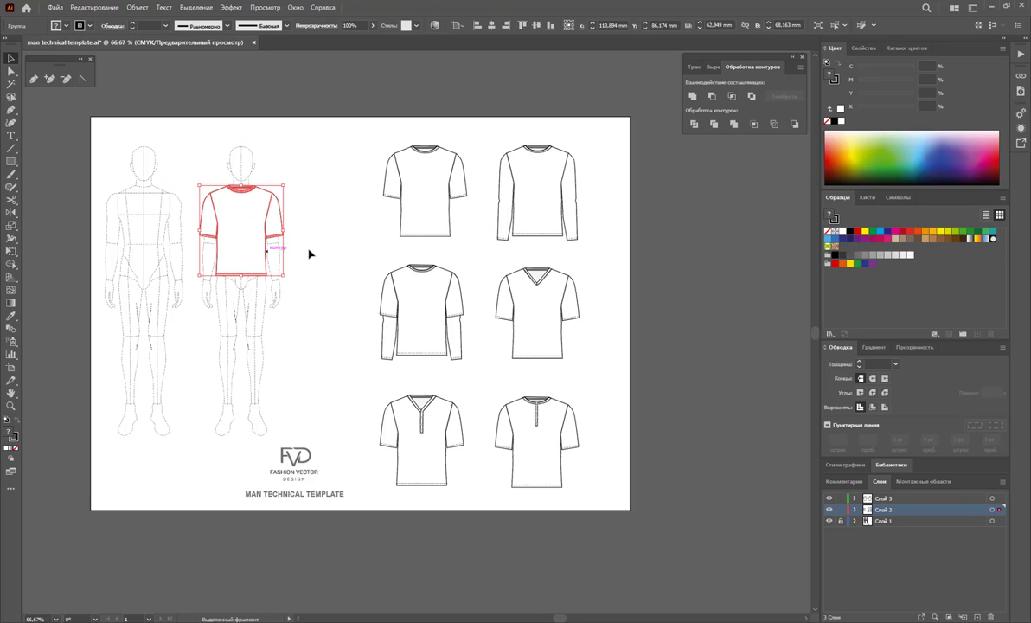
{"action": "left_click", "coordinate": [342, 243]}
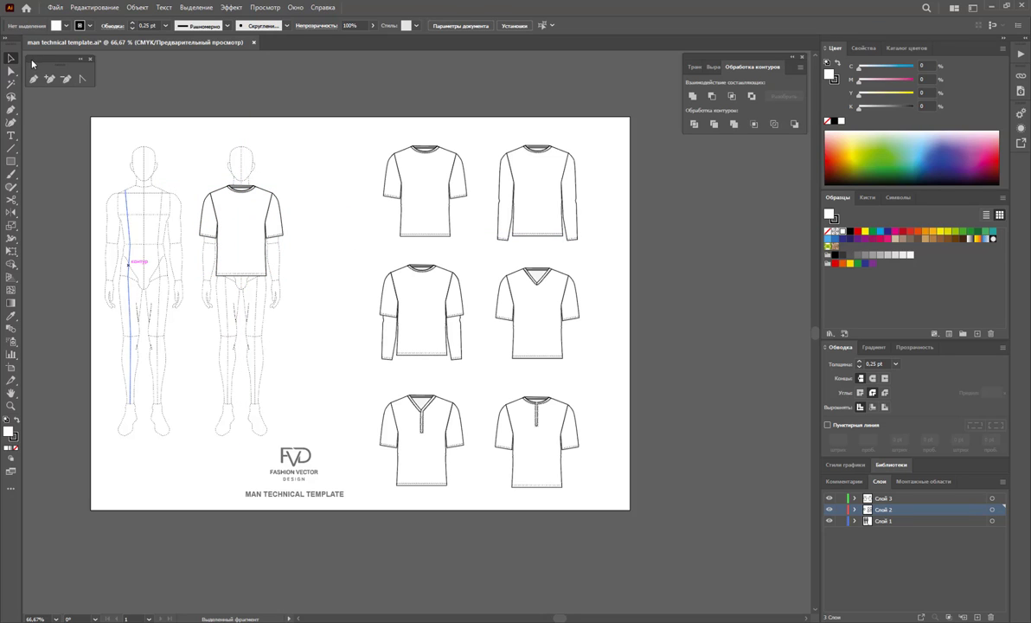
{"action": "left_click_drag", "start_coordinate": [92, 134], "coordinate": [189, 457]}
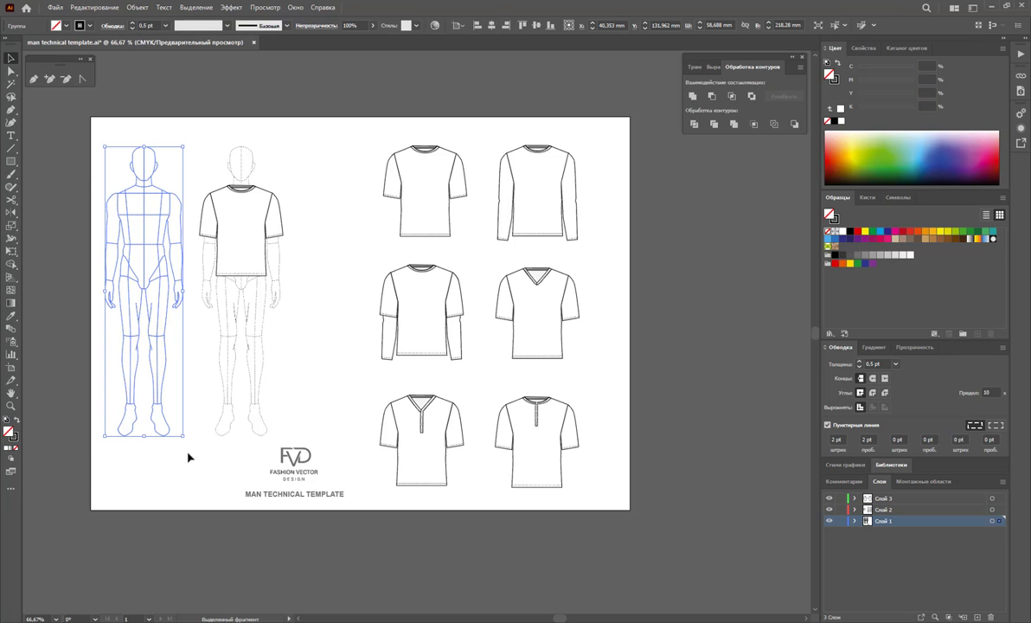
{"action": "key", "text": "Delete"}
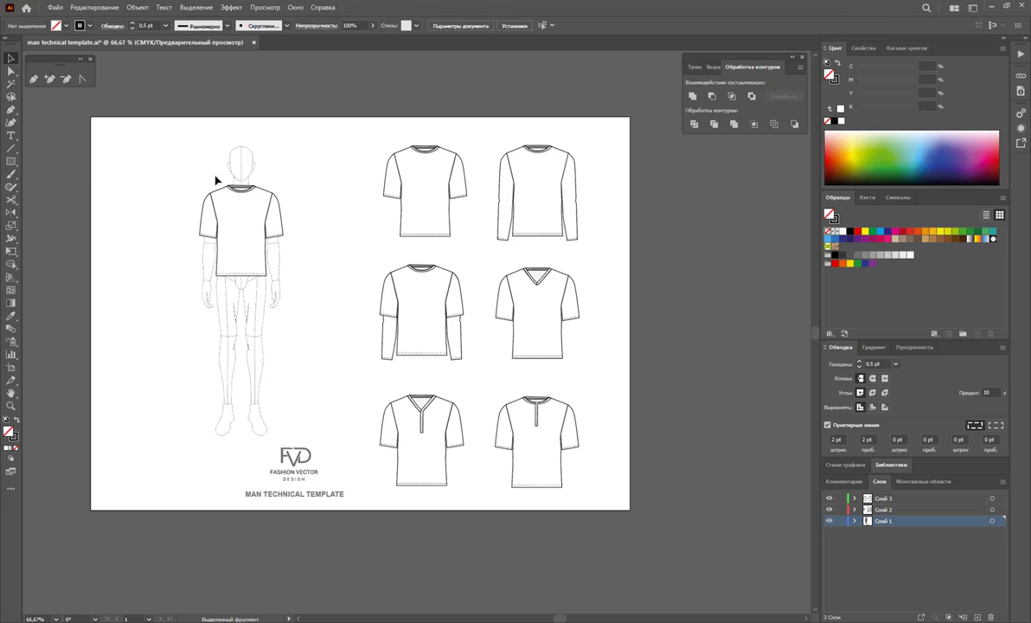
{"action": "left_click_drag", "start_coordinate": [165, 141], "coordinate": [299, 433]}
{"action": "left_click_drag", "start_coordinate": [241, 288], "coordinate": [294, 291]}
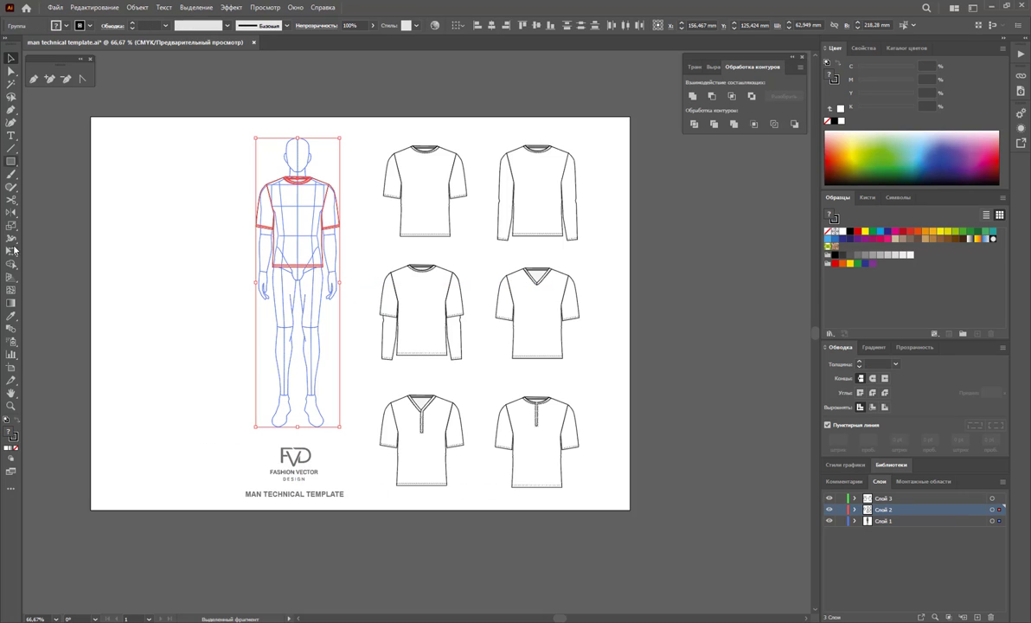
Step: Trim the artboard to about 310 mm wide around the layout and fit it in the window
{"action": "left_click", "coordinate": [11, 367]}
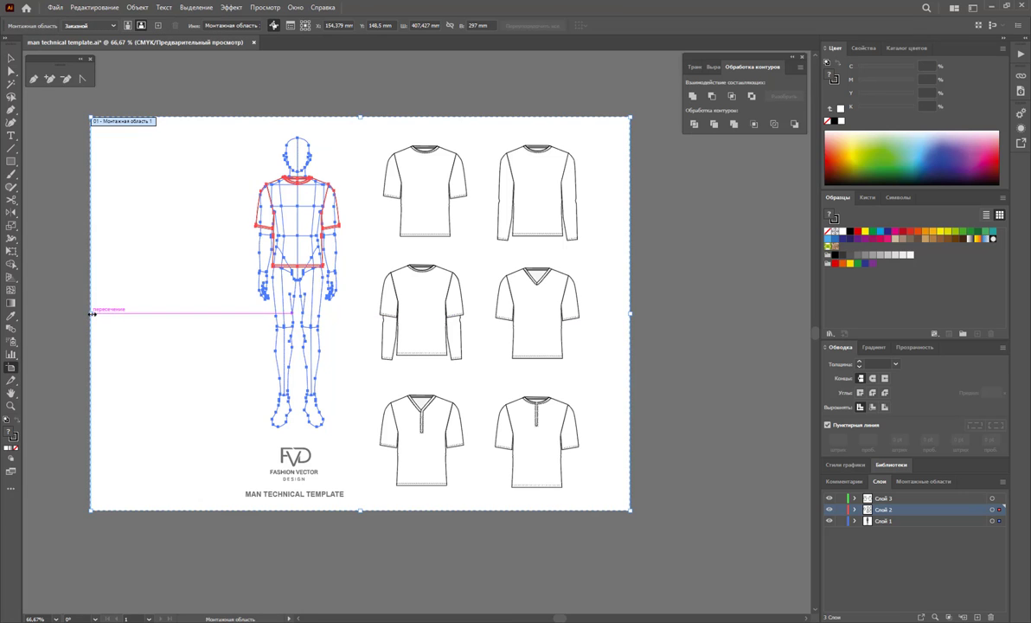
{"action": "left_click_drag", "start_coordinate": [98, 309], "coordinate": [211, 310]}
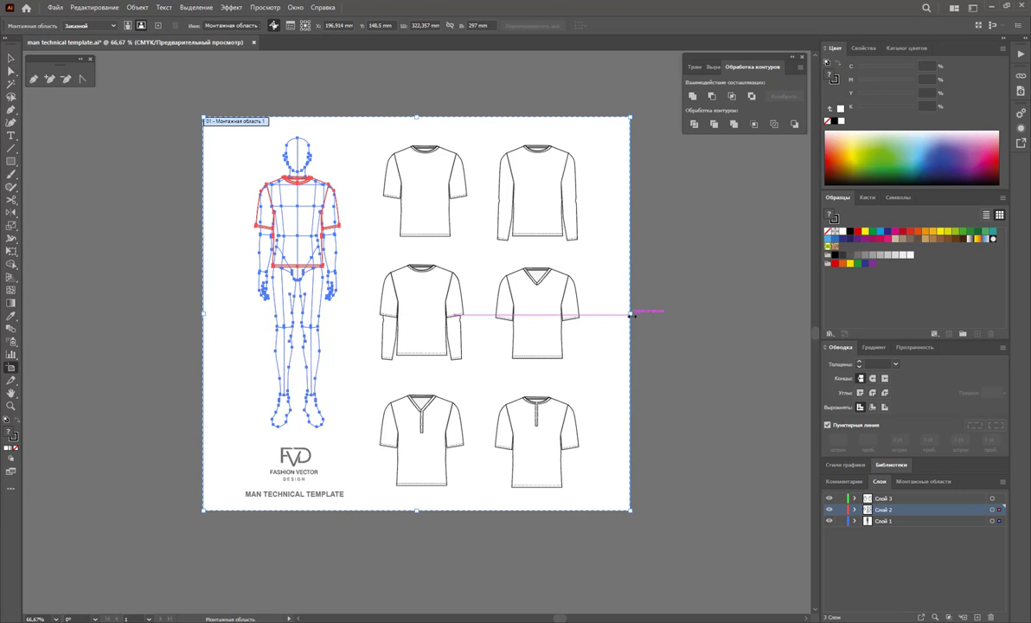
{"action": "left_click_drag", "start_coordinate": [634, 298], "coordinate": [619, 298]}
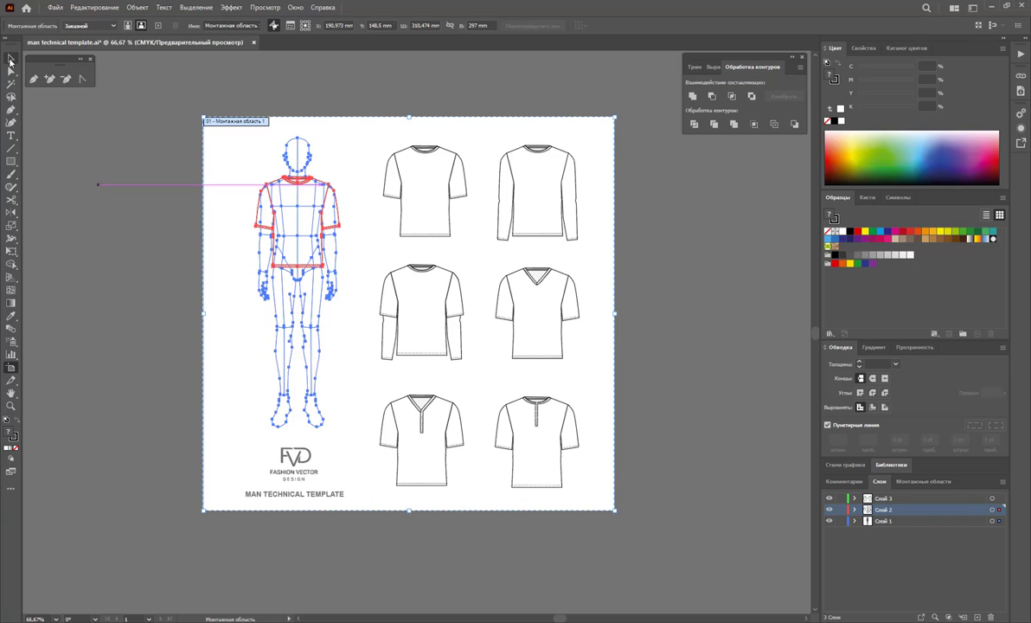
{"action": "left_click", "coordinate": [11, 58]}
{"action": "left_click", "coordinate": [87, 202]}
{"action": "key", "text": "ctrl+0"}
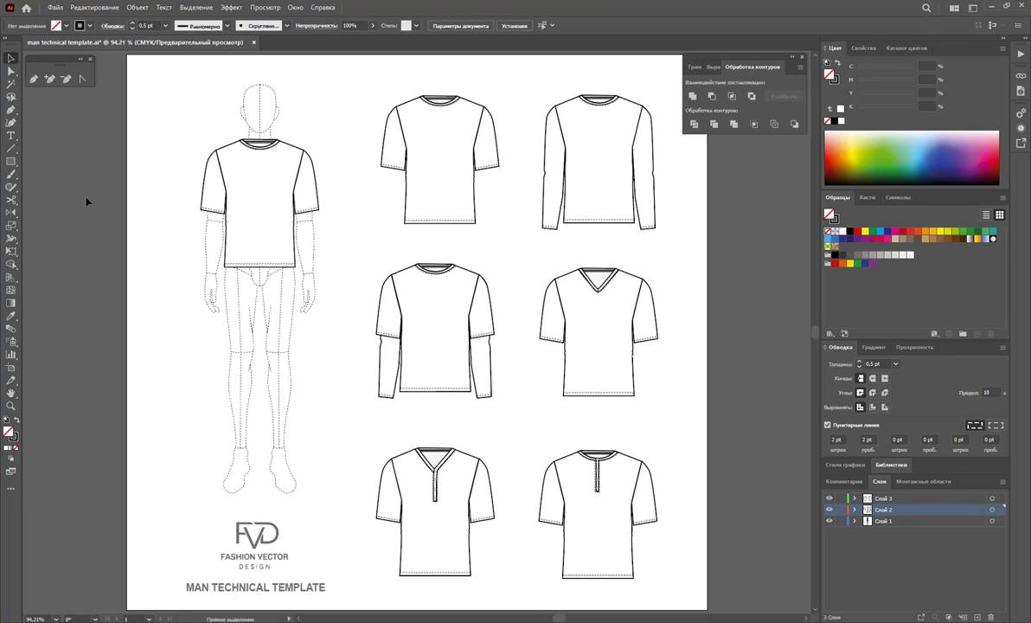